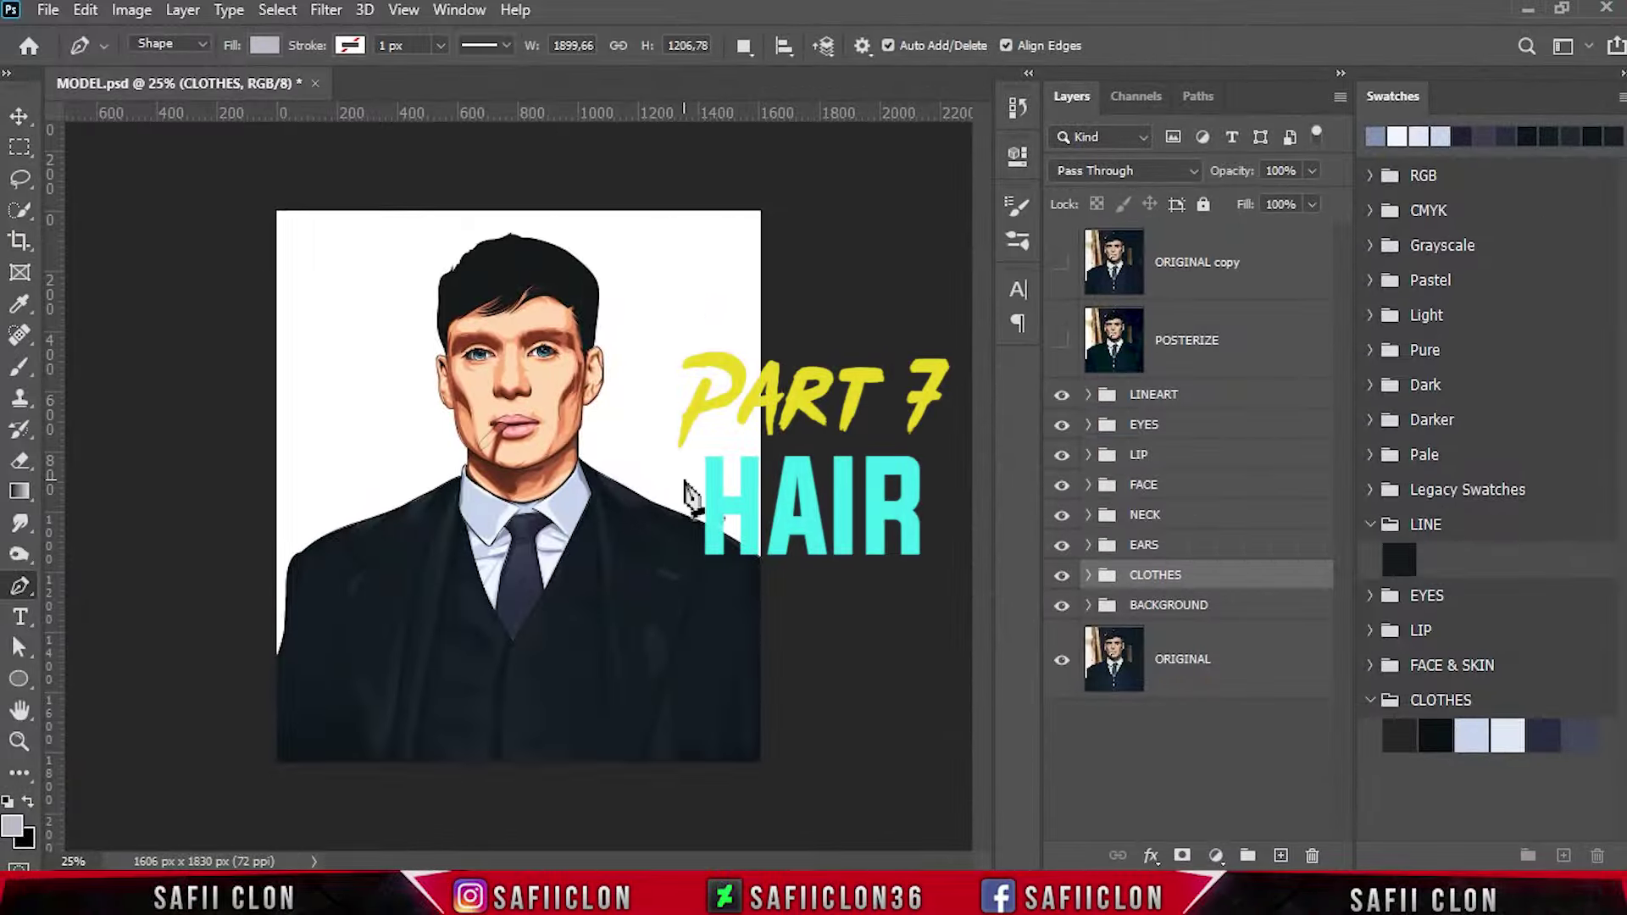
Switch to the standard Pen Tool and open its Path Operations options.
right_click(21, 586)
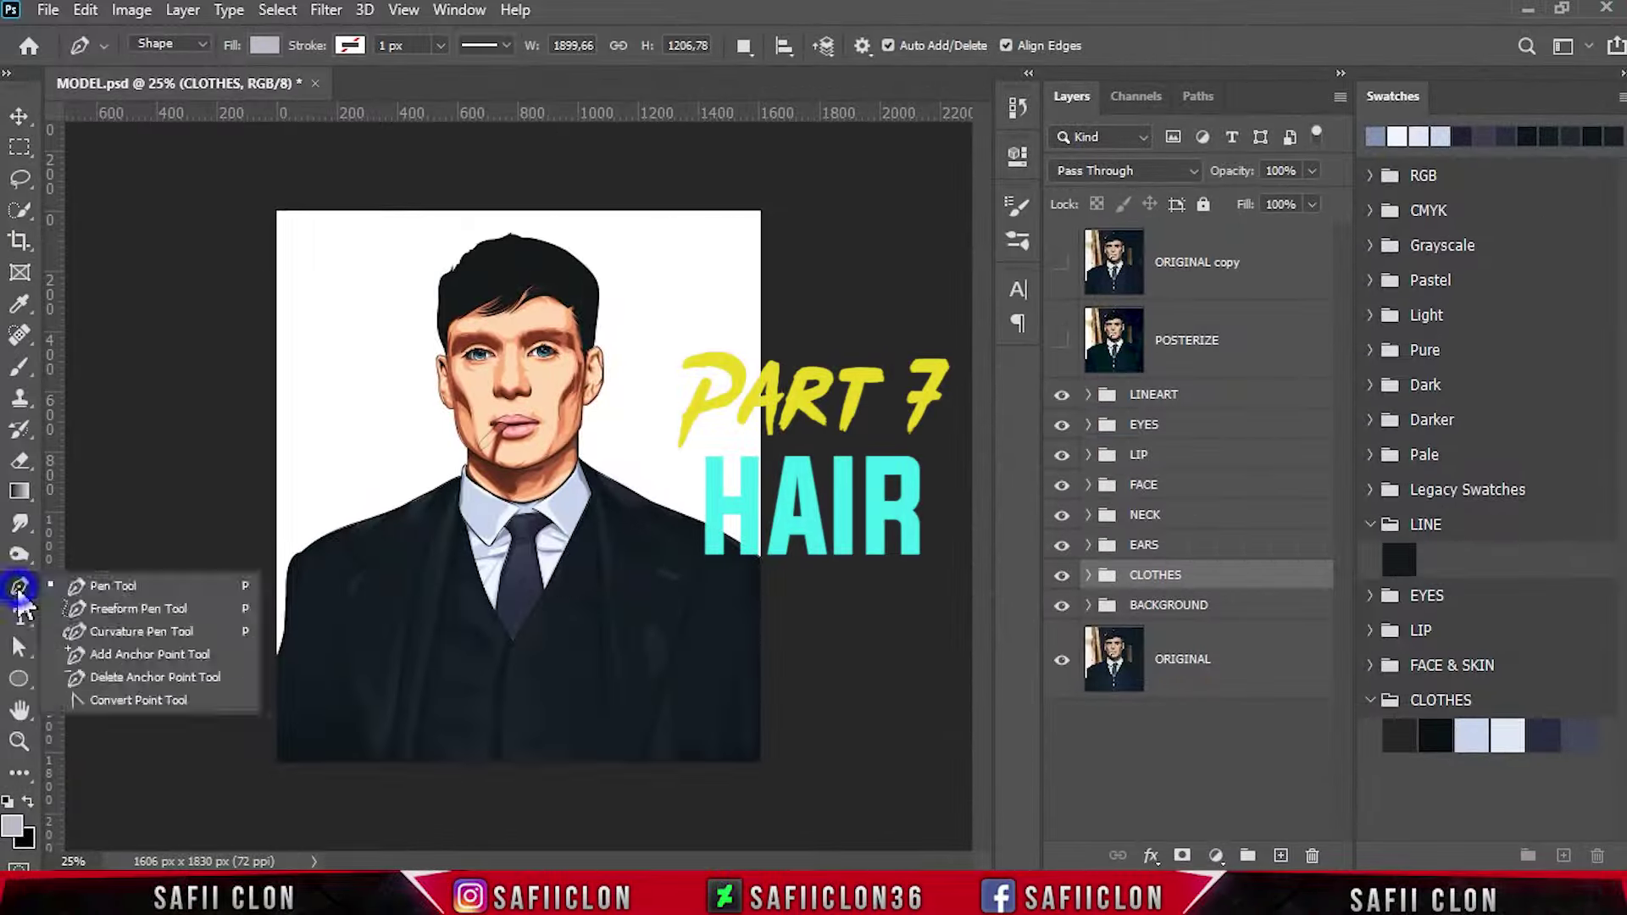
left_click(83, 583)
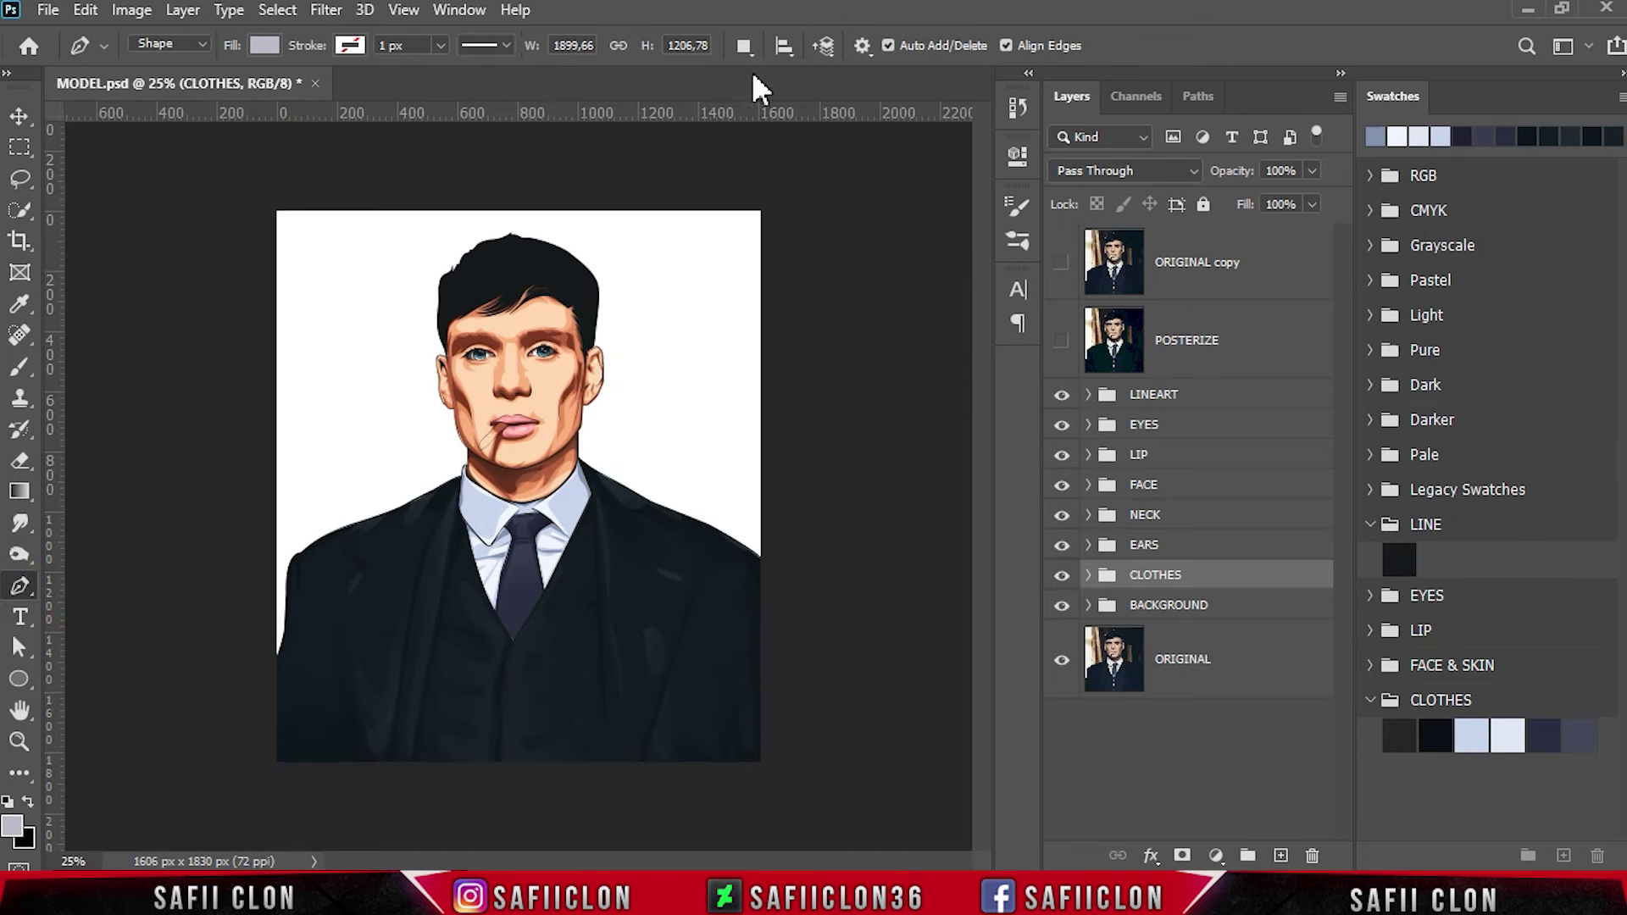
left_click(745, 45)
Set Path Operations to New Layer and make the HAIR layer inside the LINEART group active.
left_click(783, 81)
left_click(1221, 402)
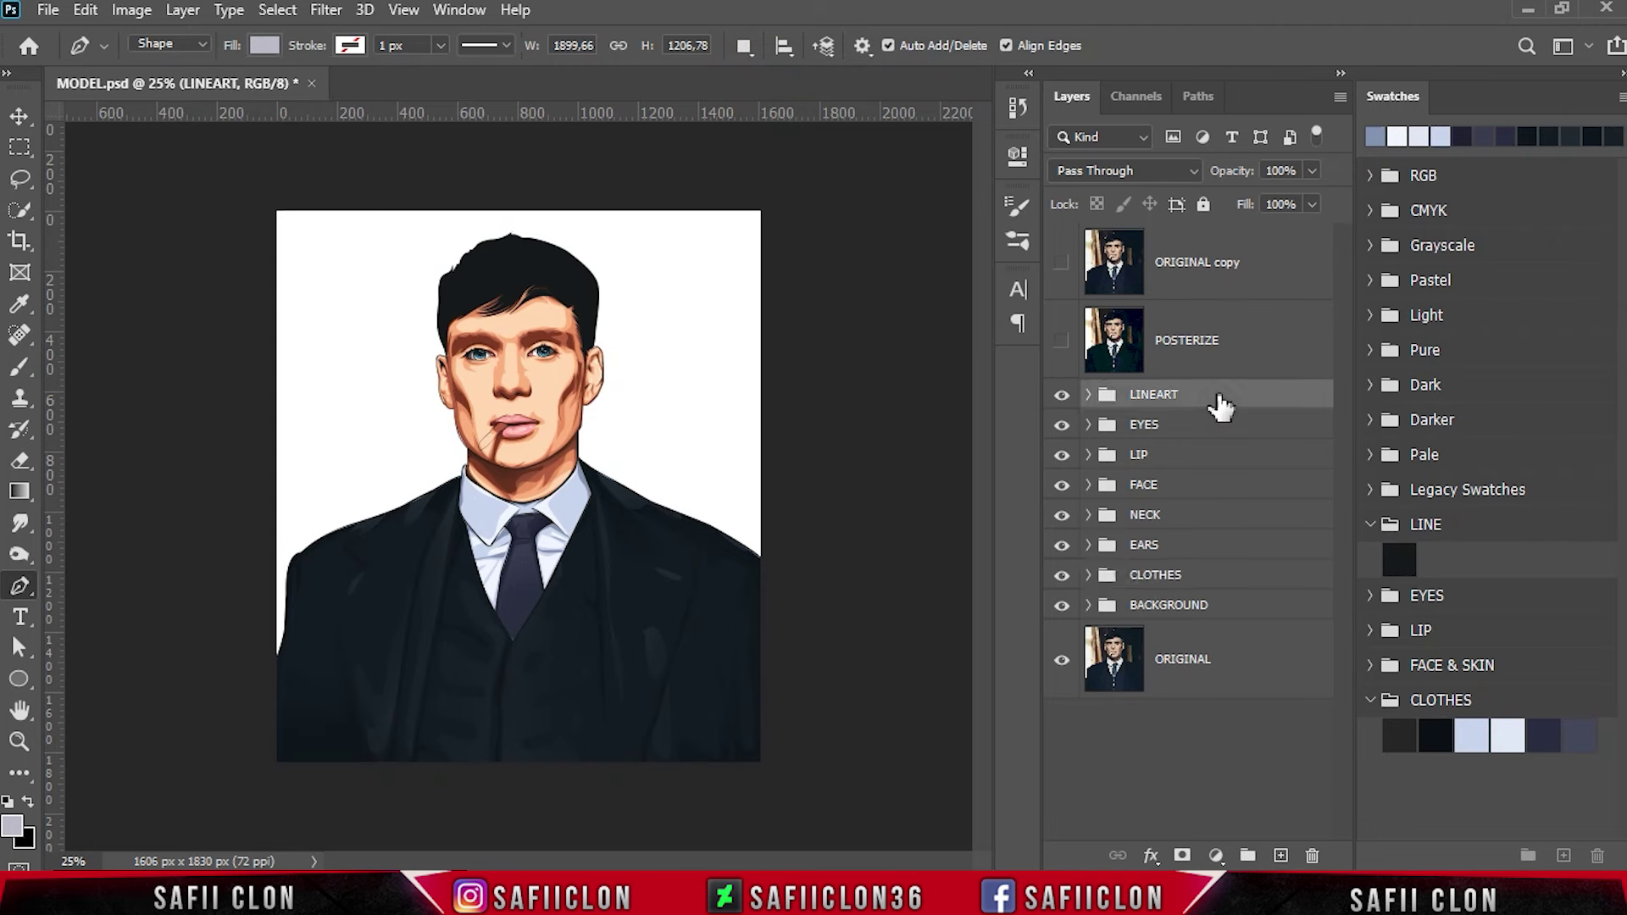
left_click(1088, 395)
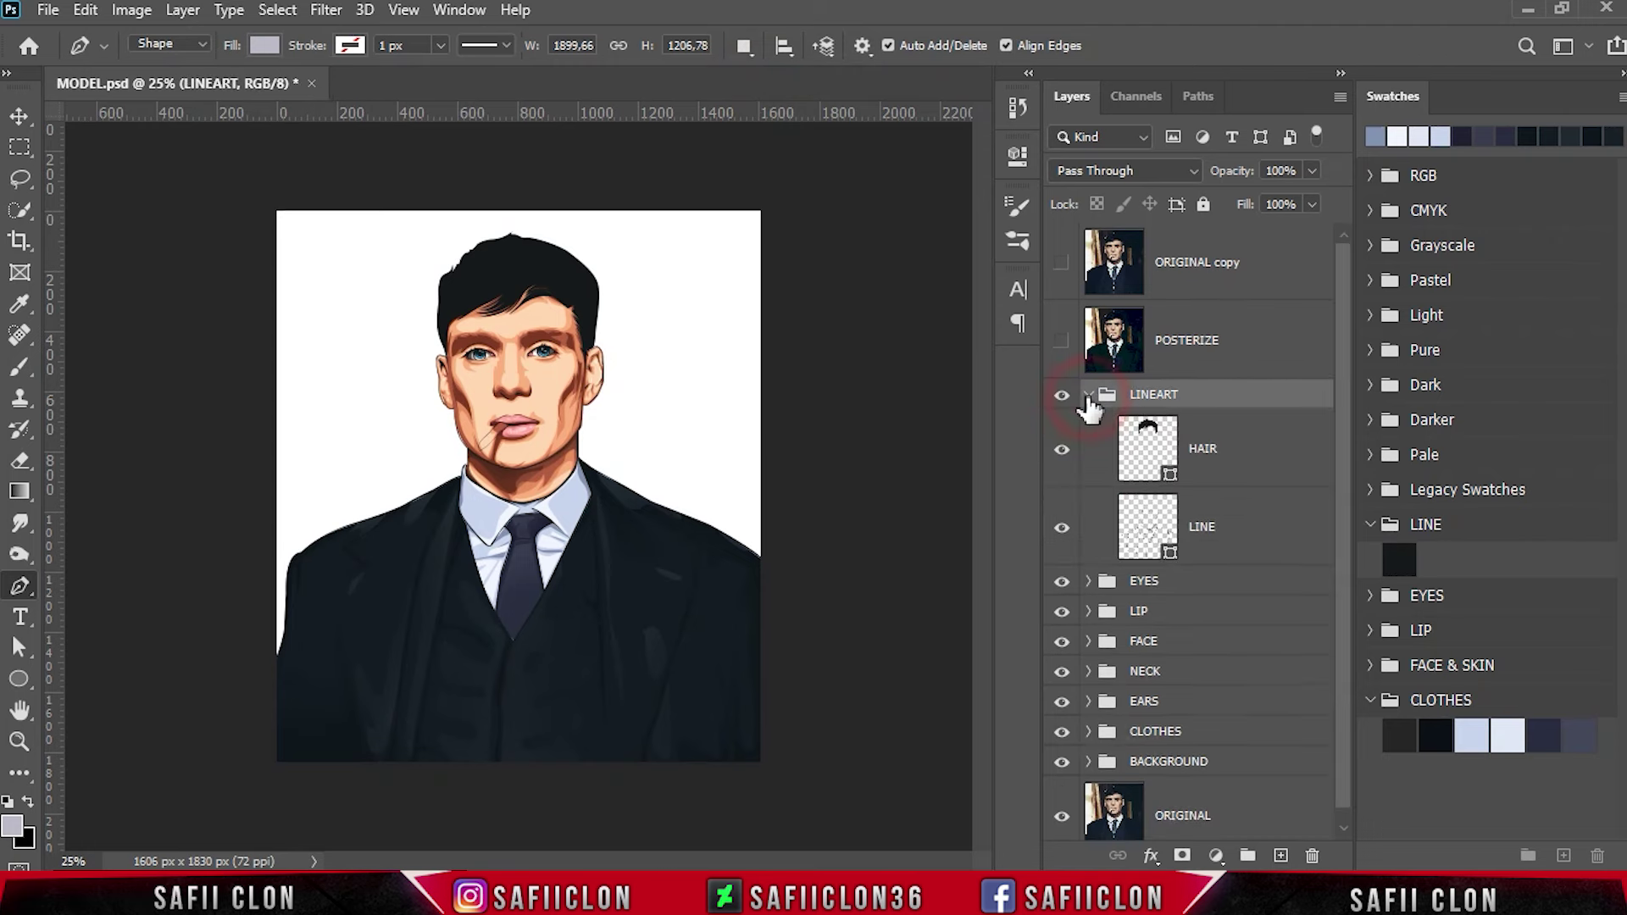
left_click(1262, 462)
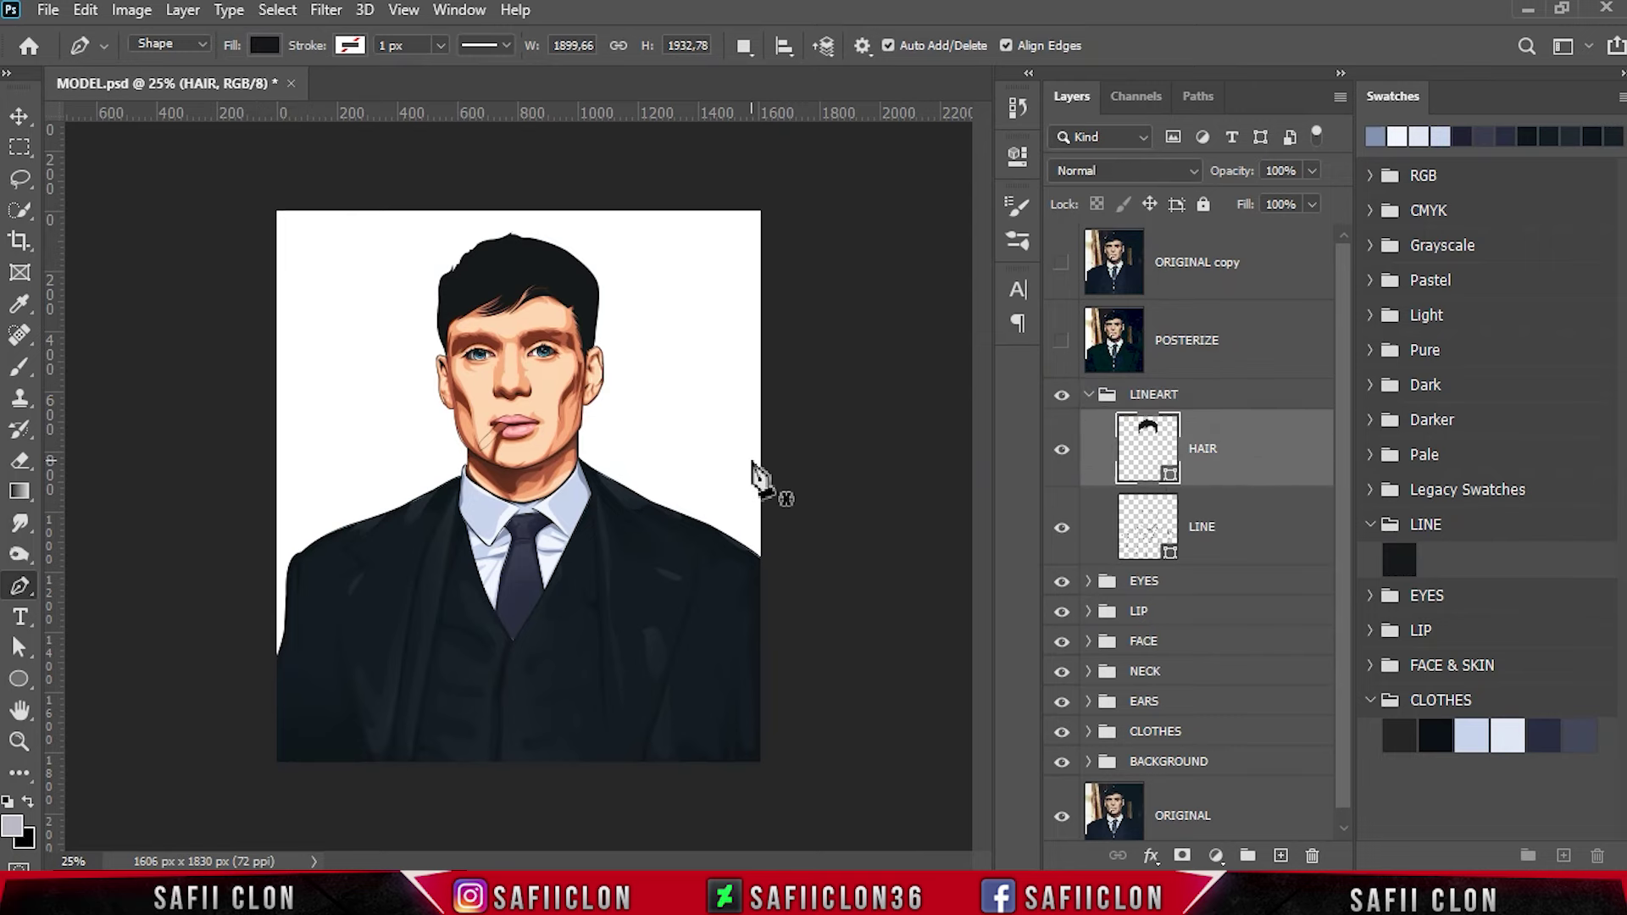
Zoom in, check the POSTERIZE reference, then show ORIGINAL copy for tracing.
key("ctrl+plus")
key("ctrl+plus")
key("ctrl+plus")
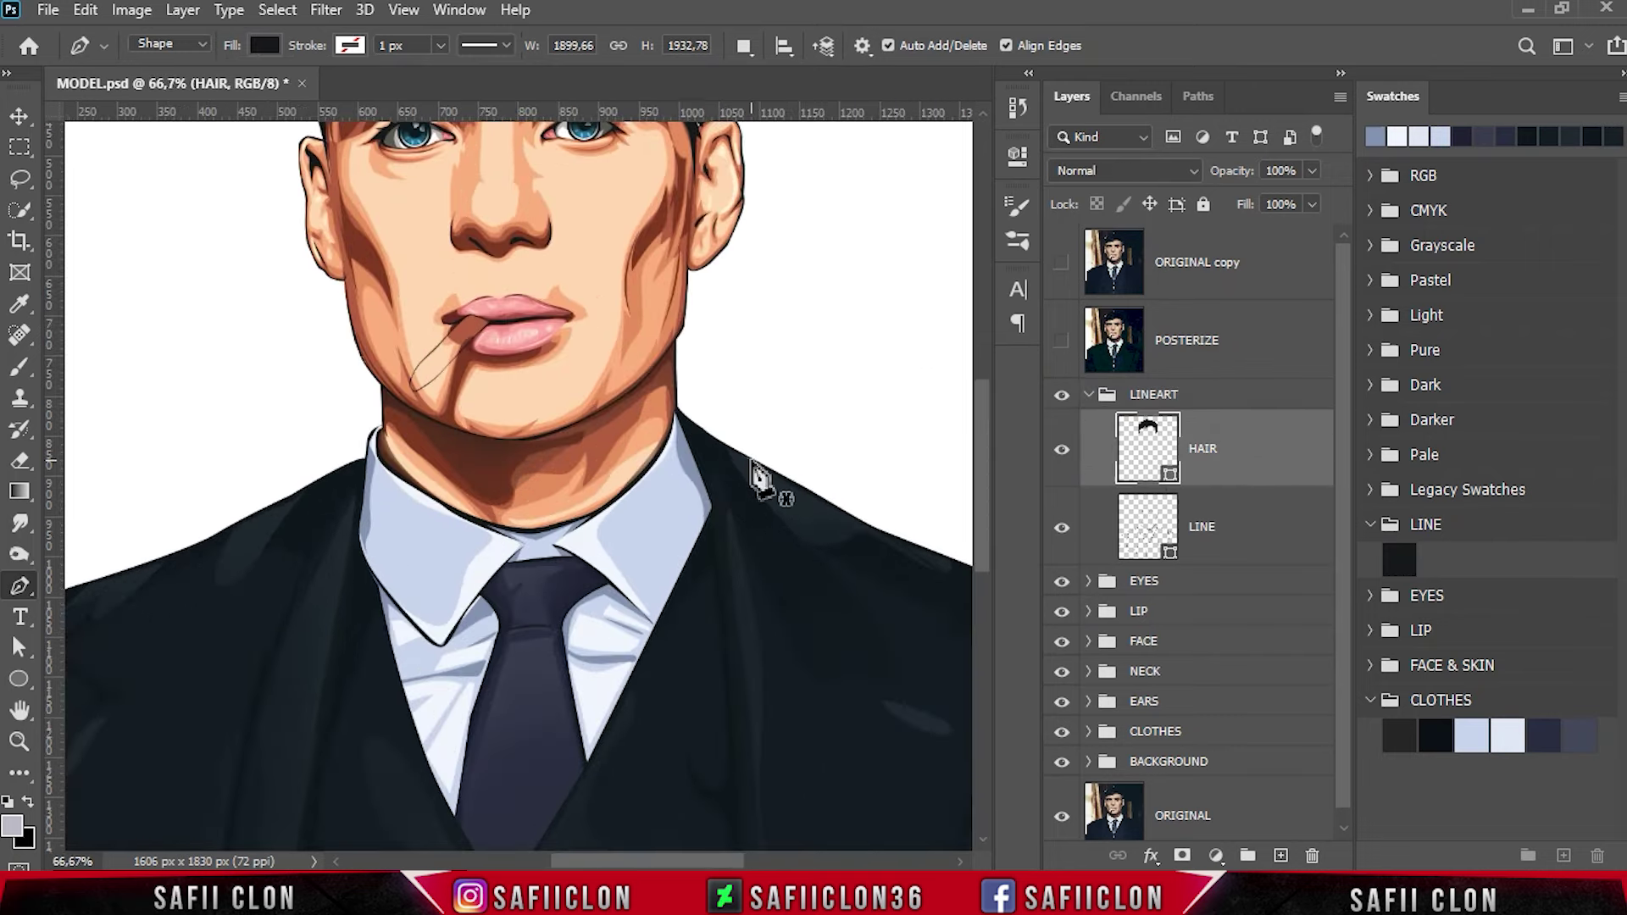
left_click_drag(989, 505, 988, 395)
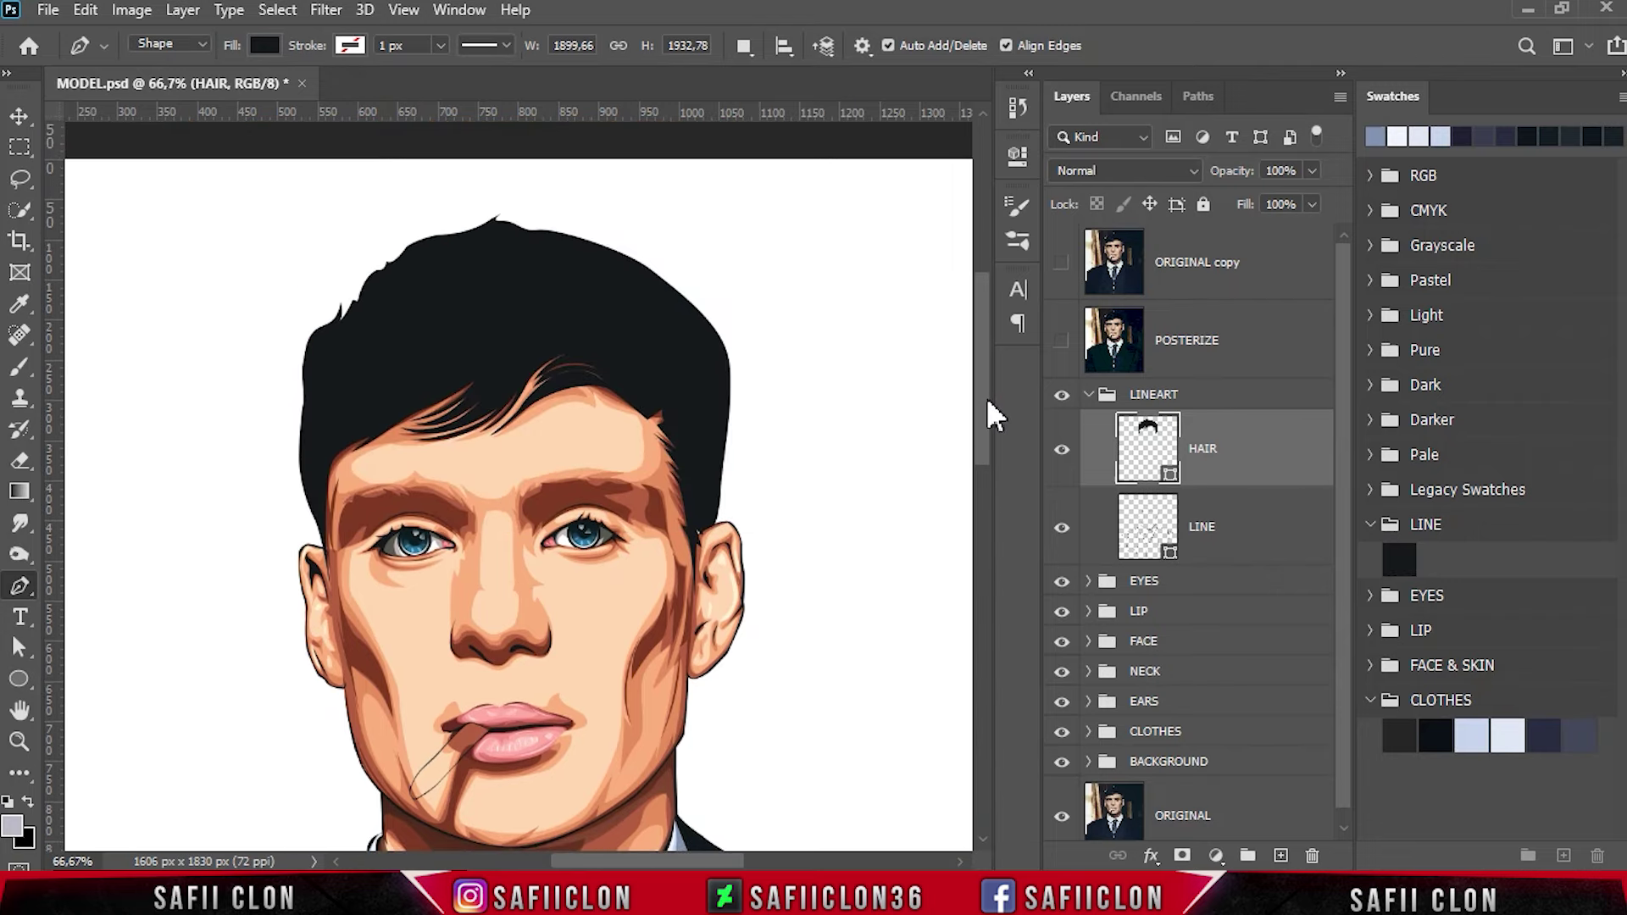
left_click(1062, 345)
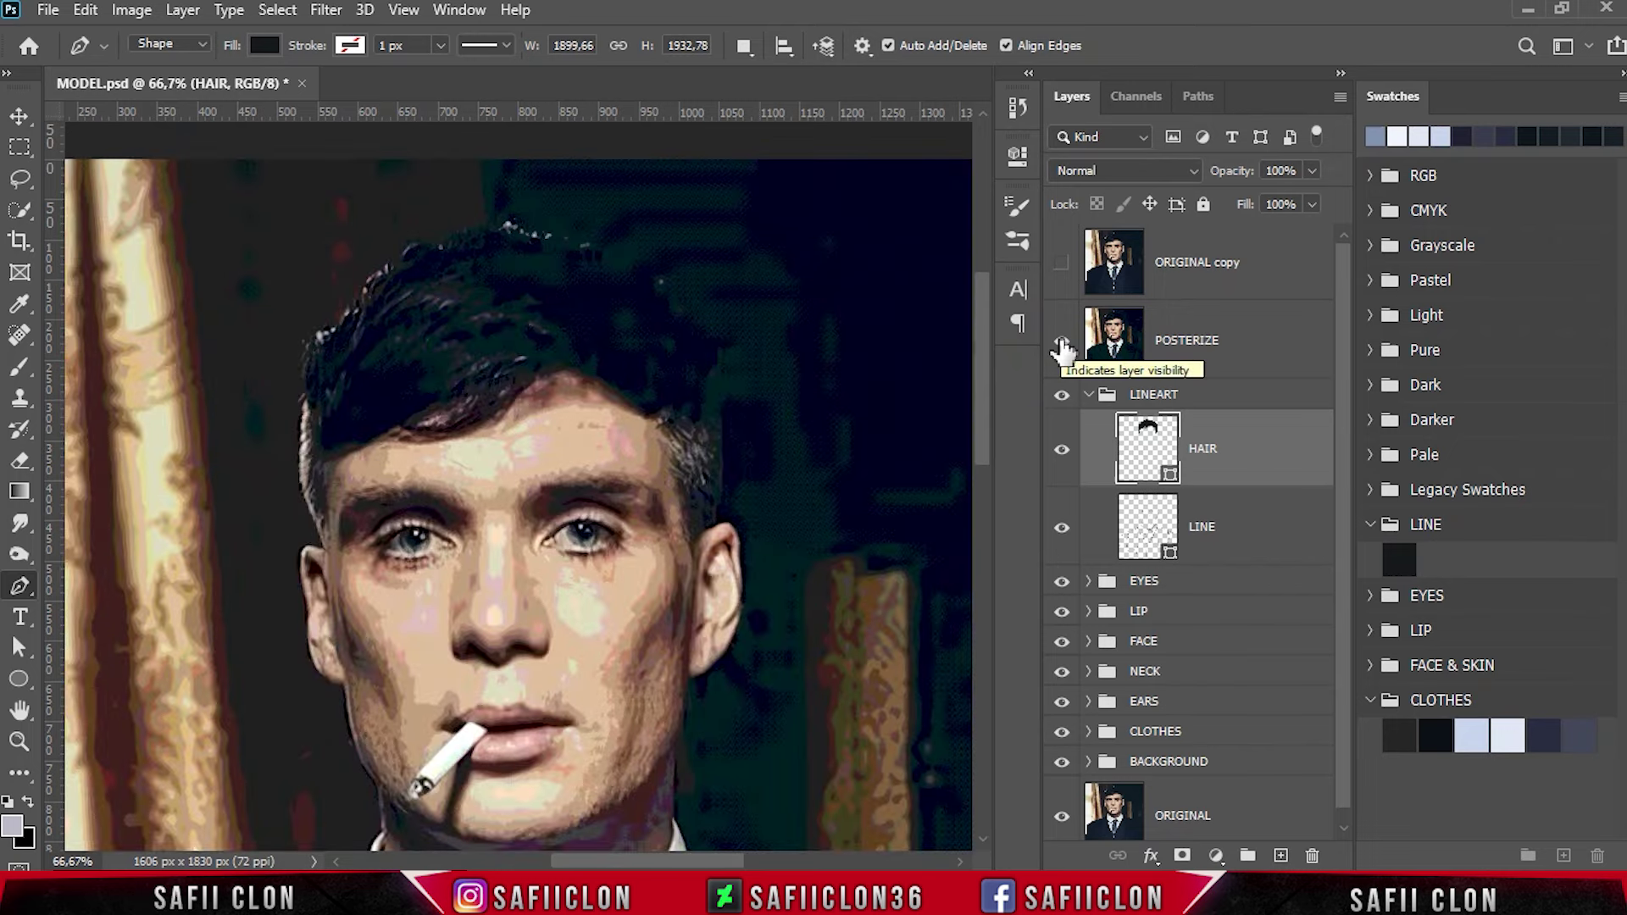
left_click(1061, 346)
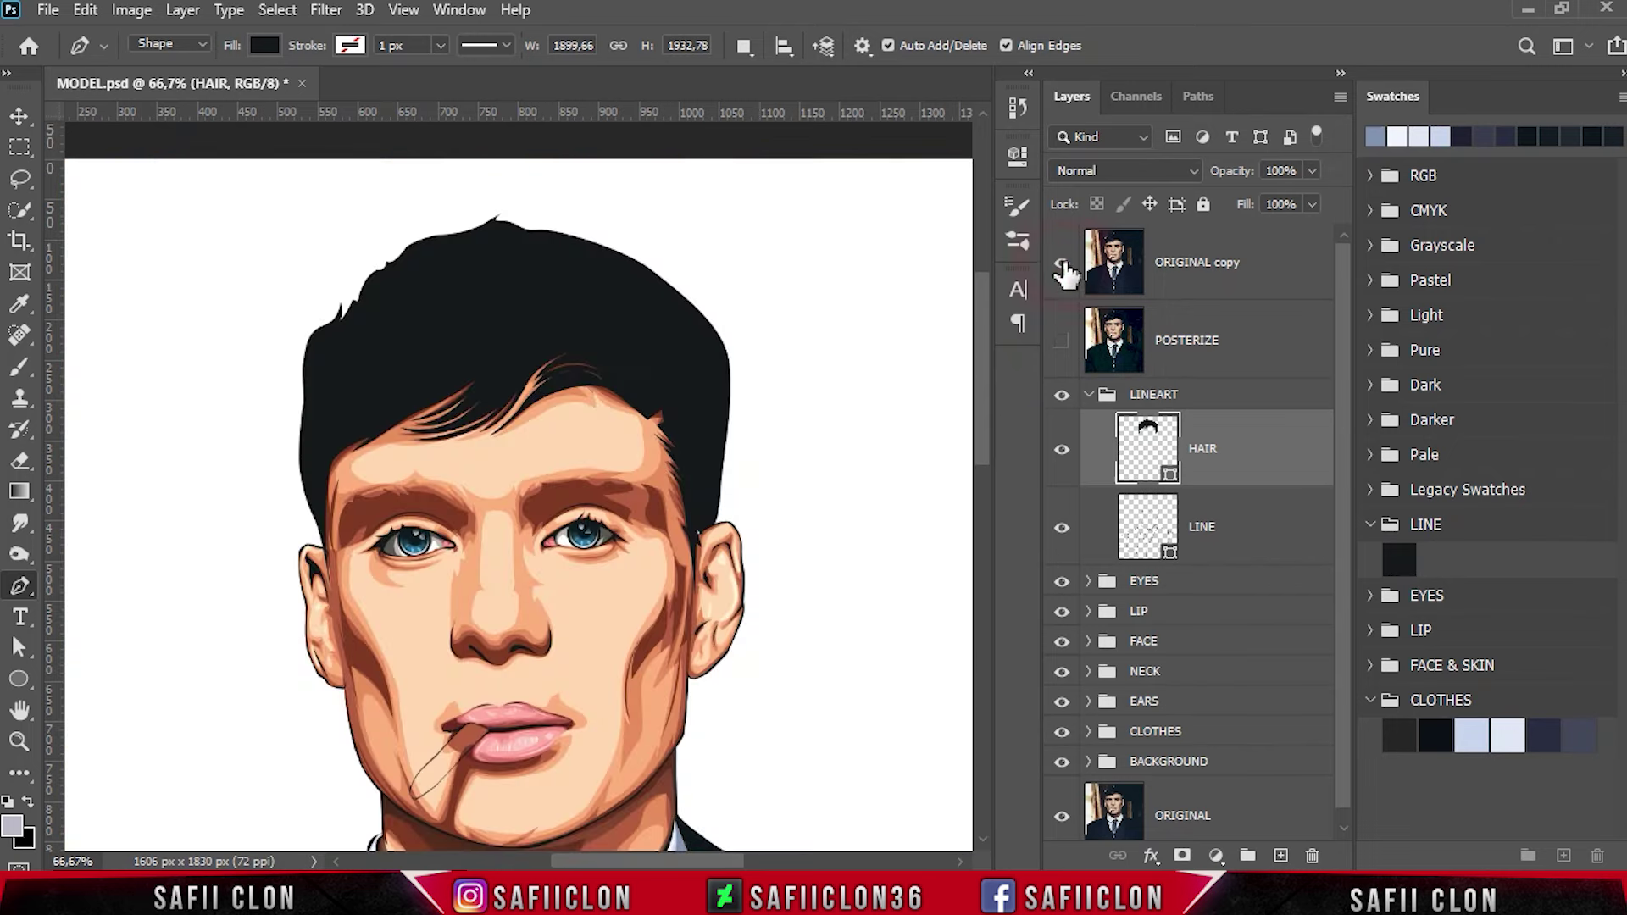
left_click(1064, 270)
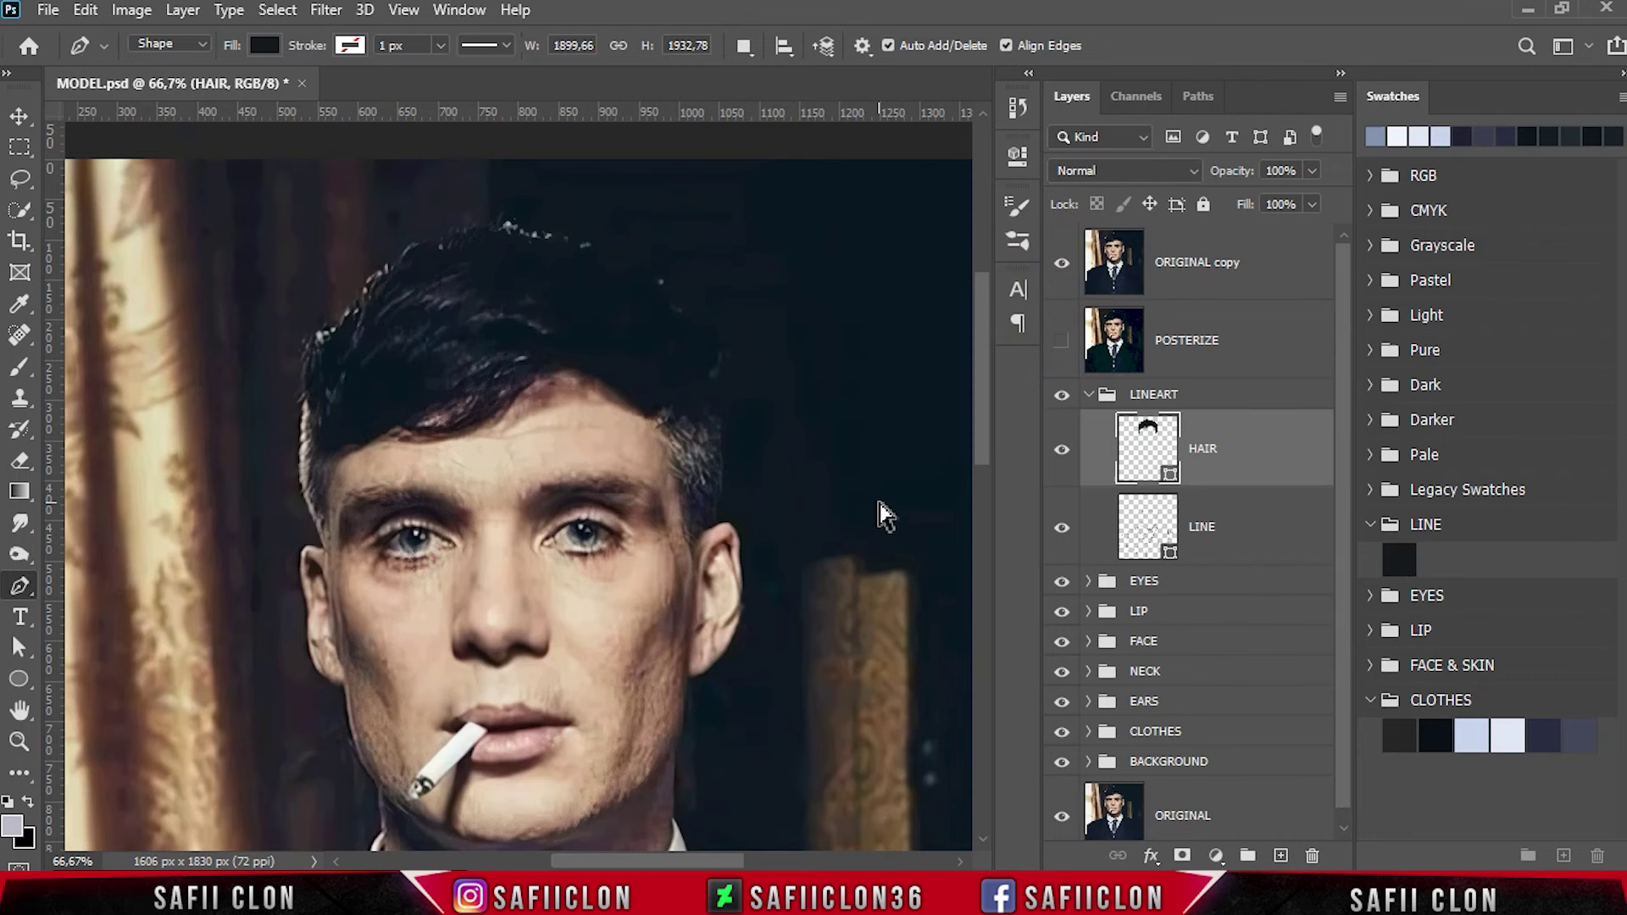
Zoom to 100% and begin tracing the first curved hair strand at the upper left.
key("ctrl+plus")
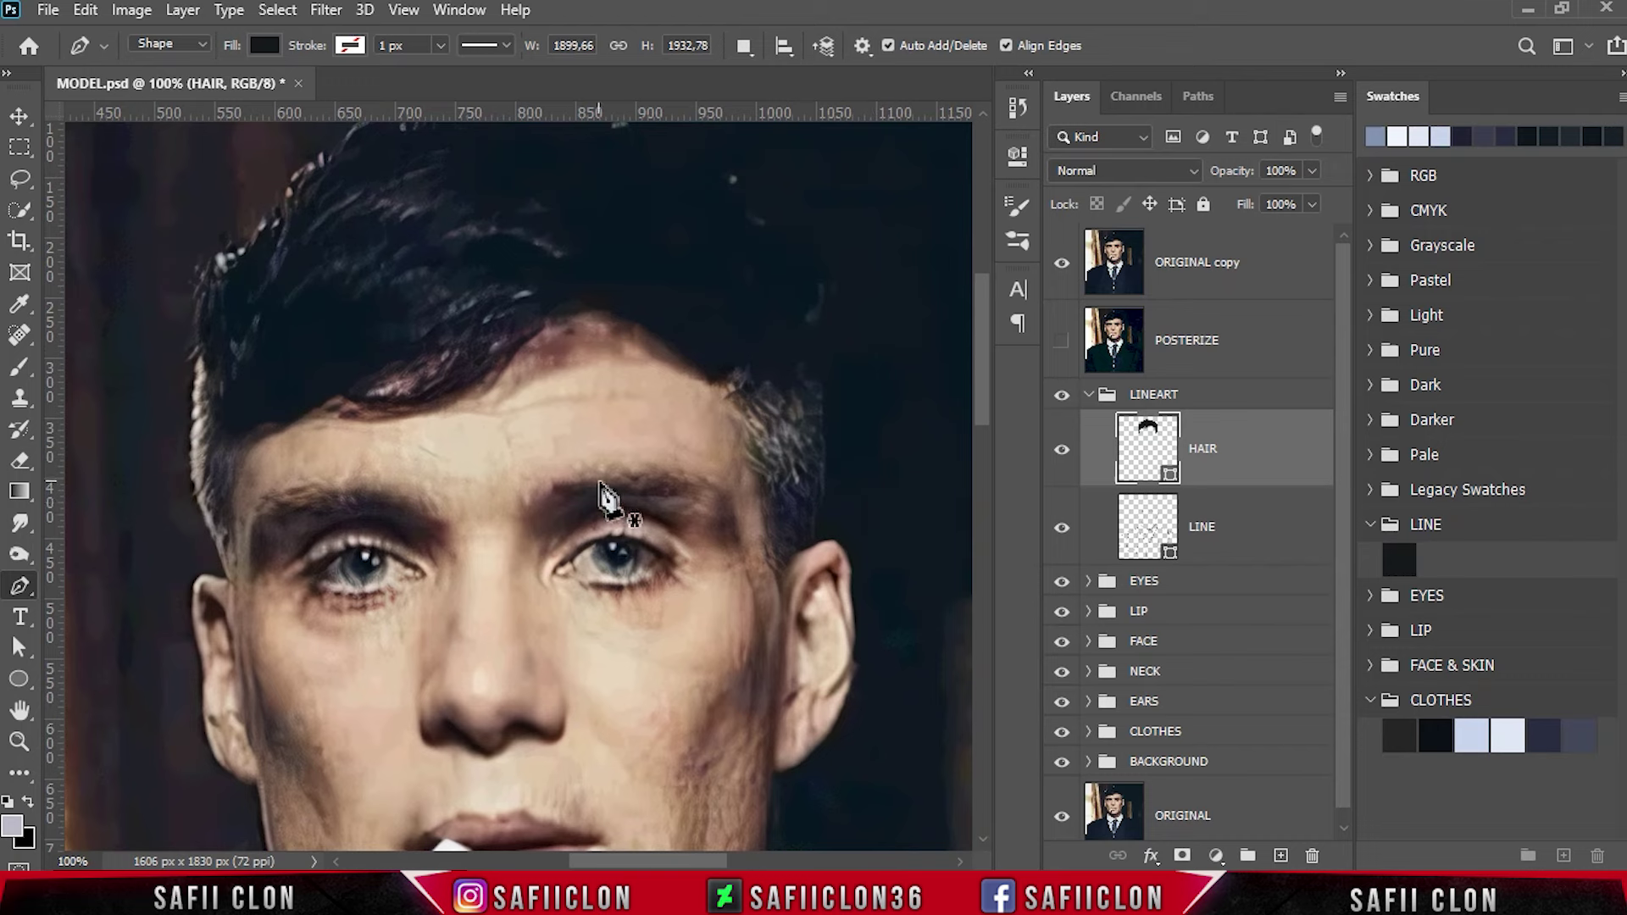
scroll(631, 500, "up", 2)
scroll(584, 517, "up", 2)
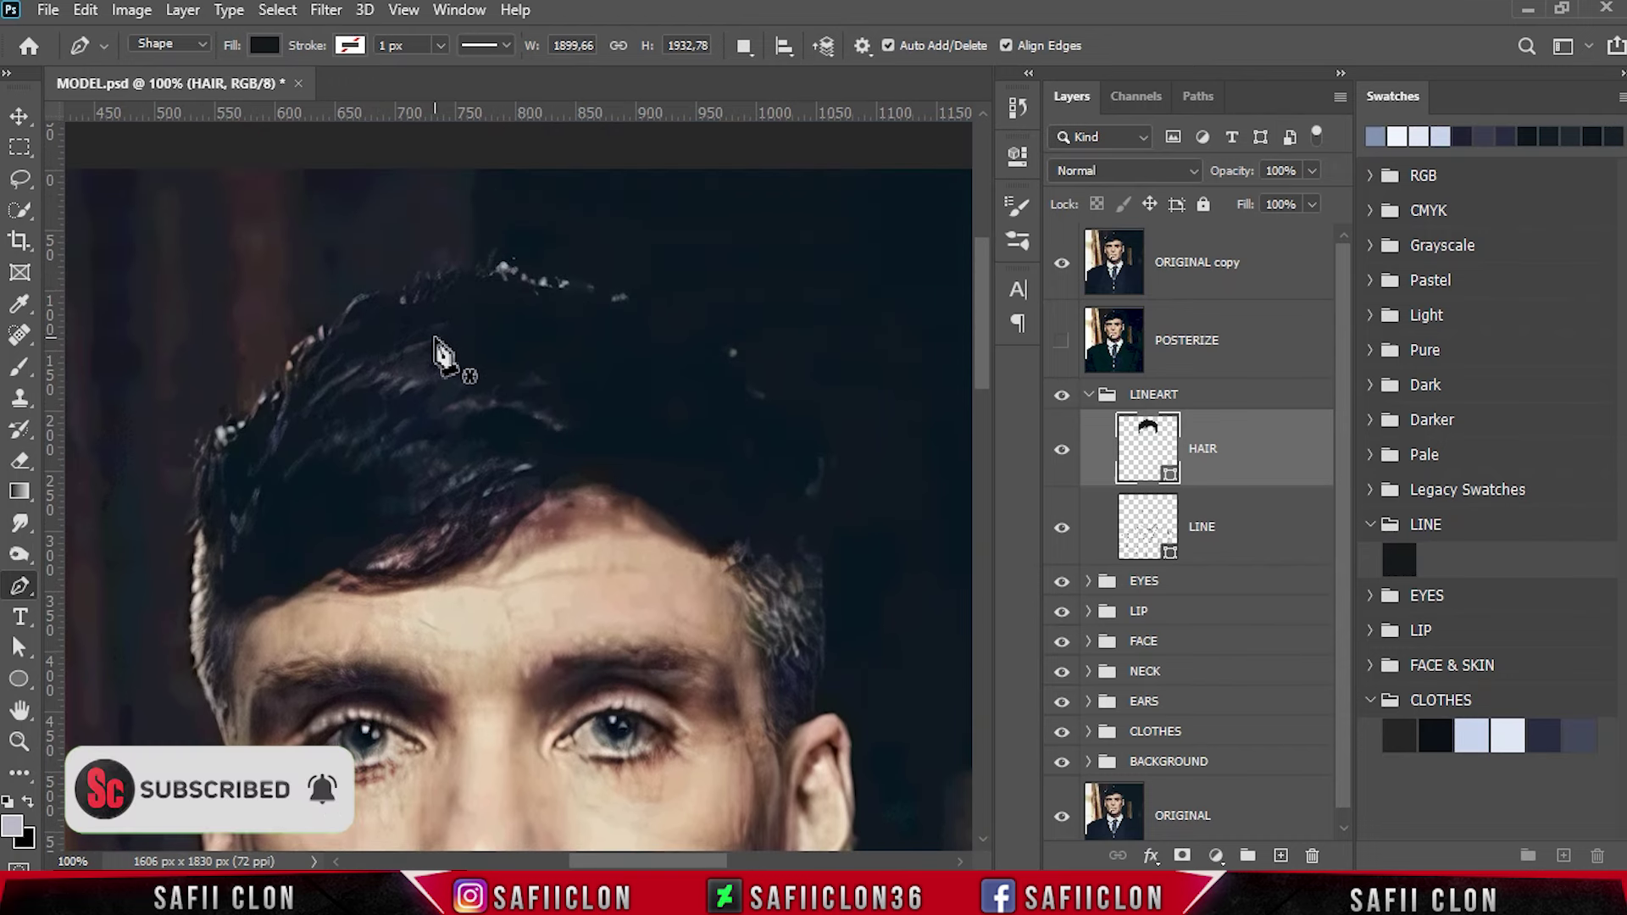
left_click(437, 352)
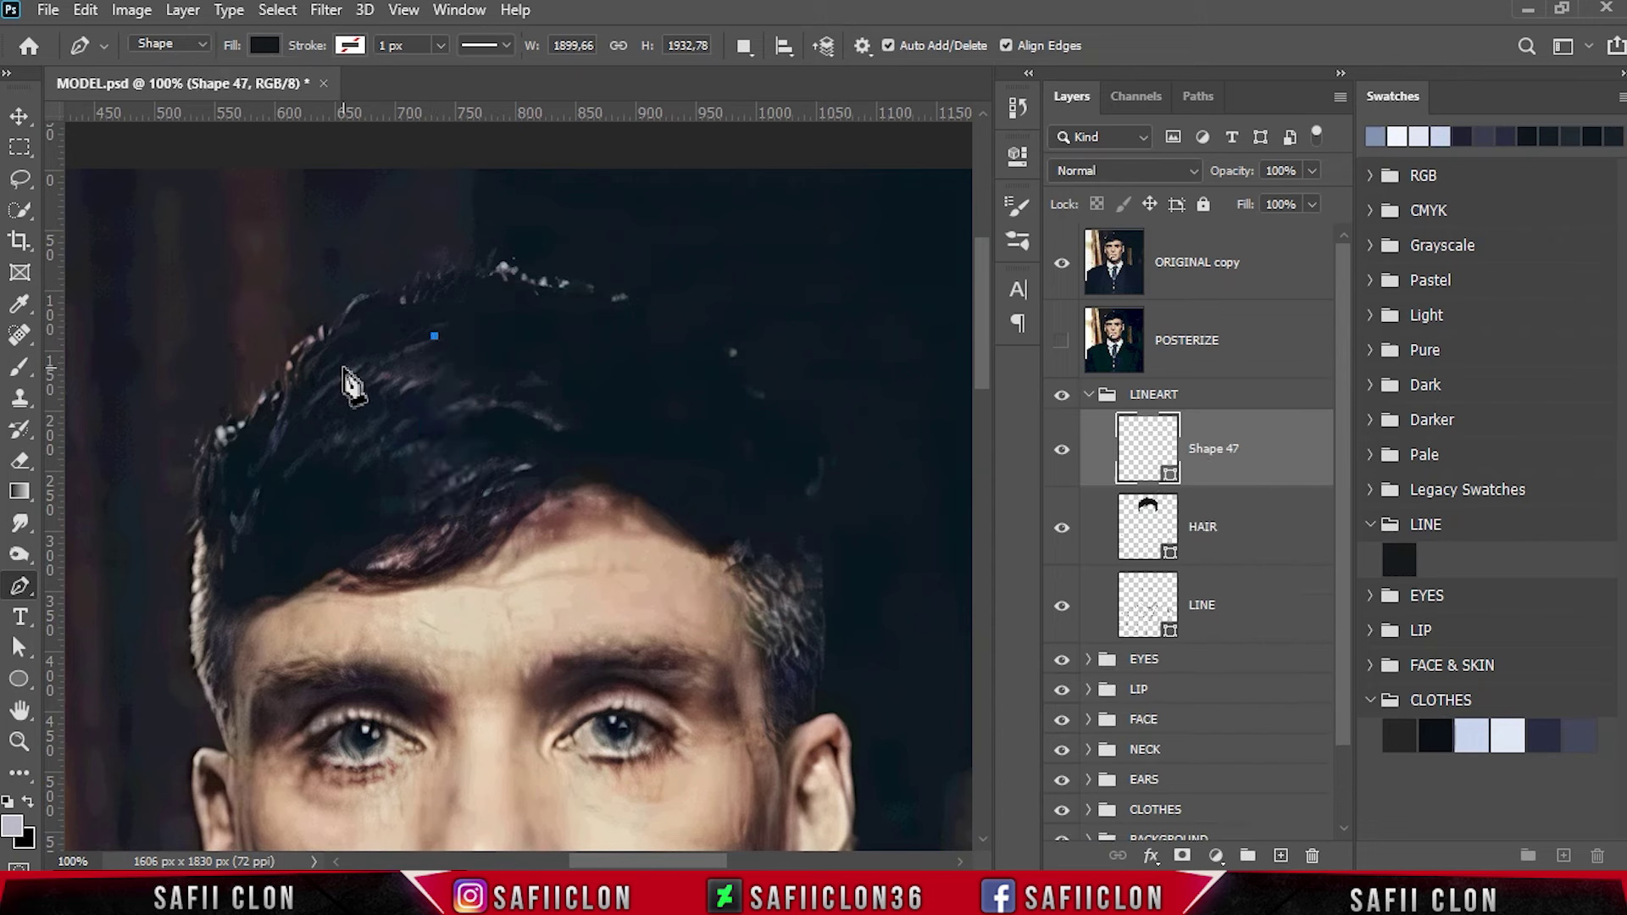
left_click_drag(376, 363, 350, 380)
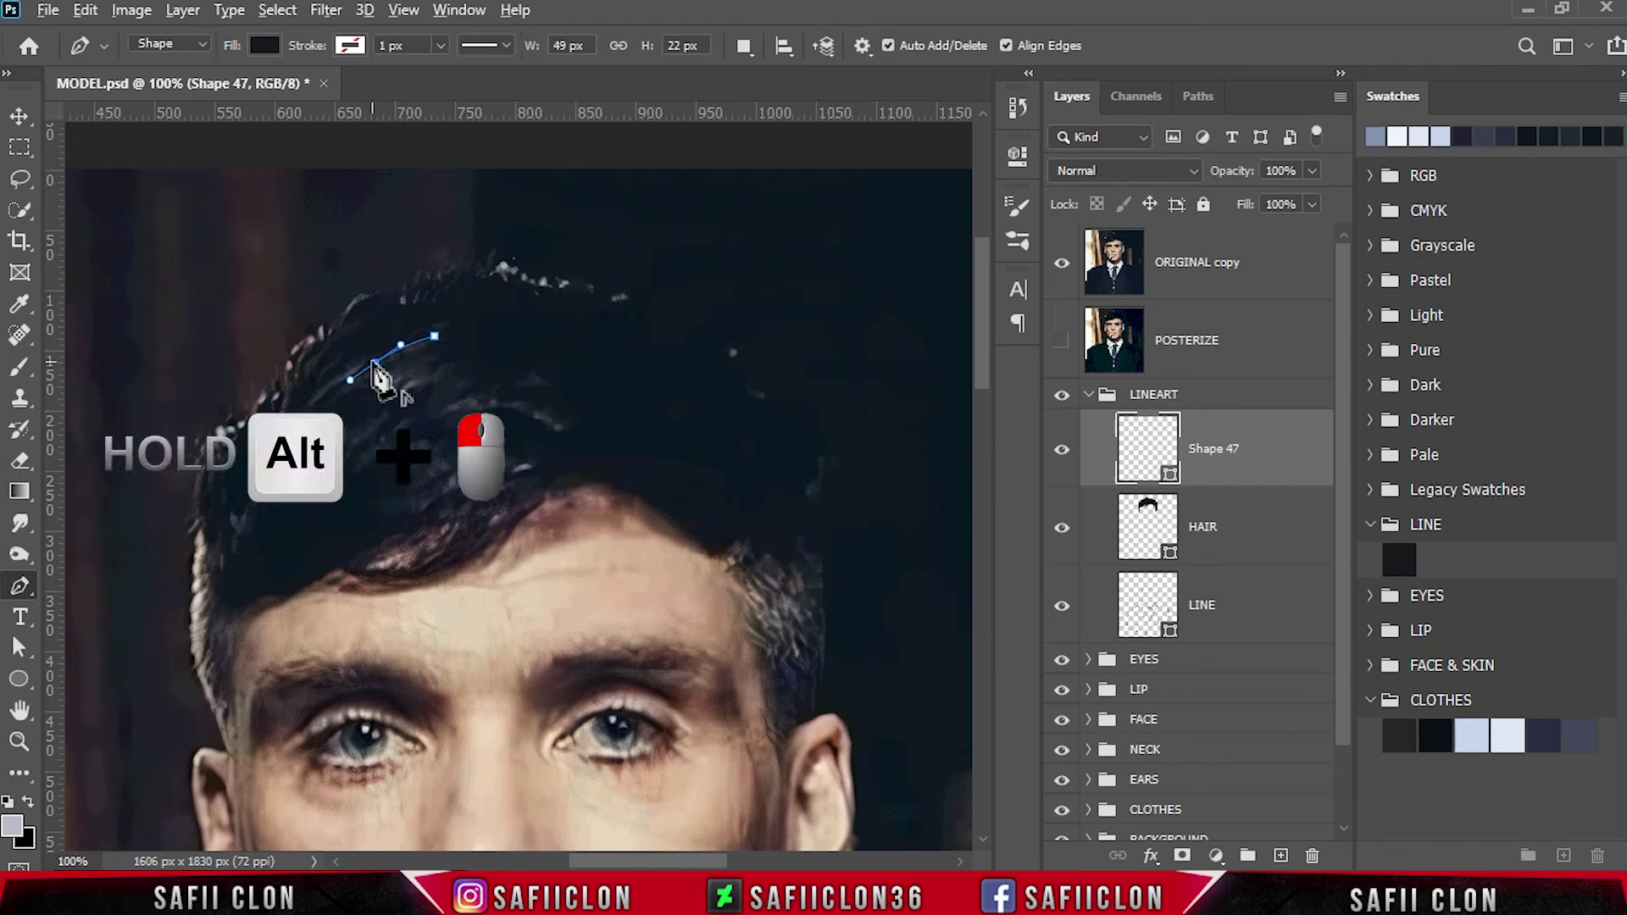
left_click(373, 364, "alt")
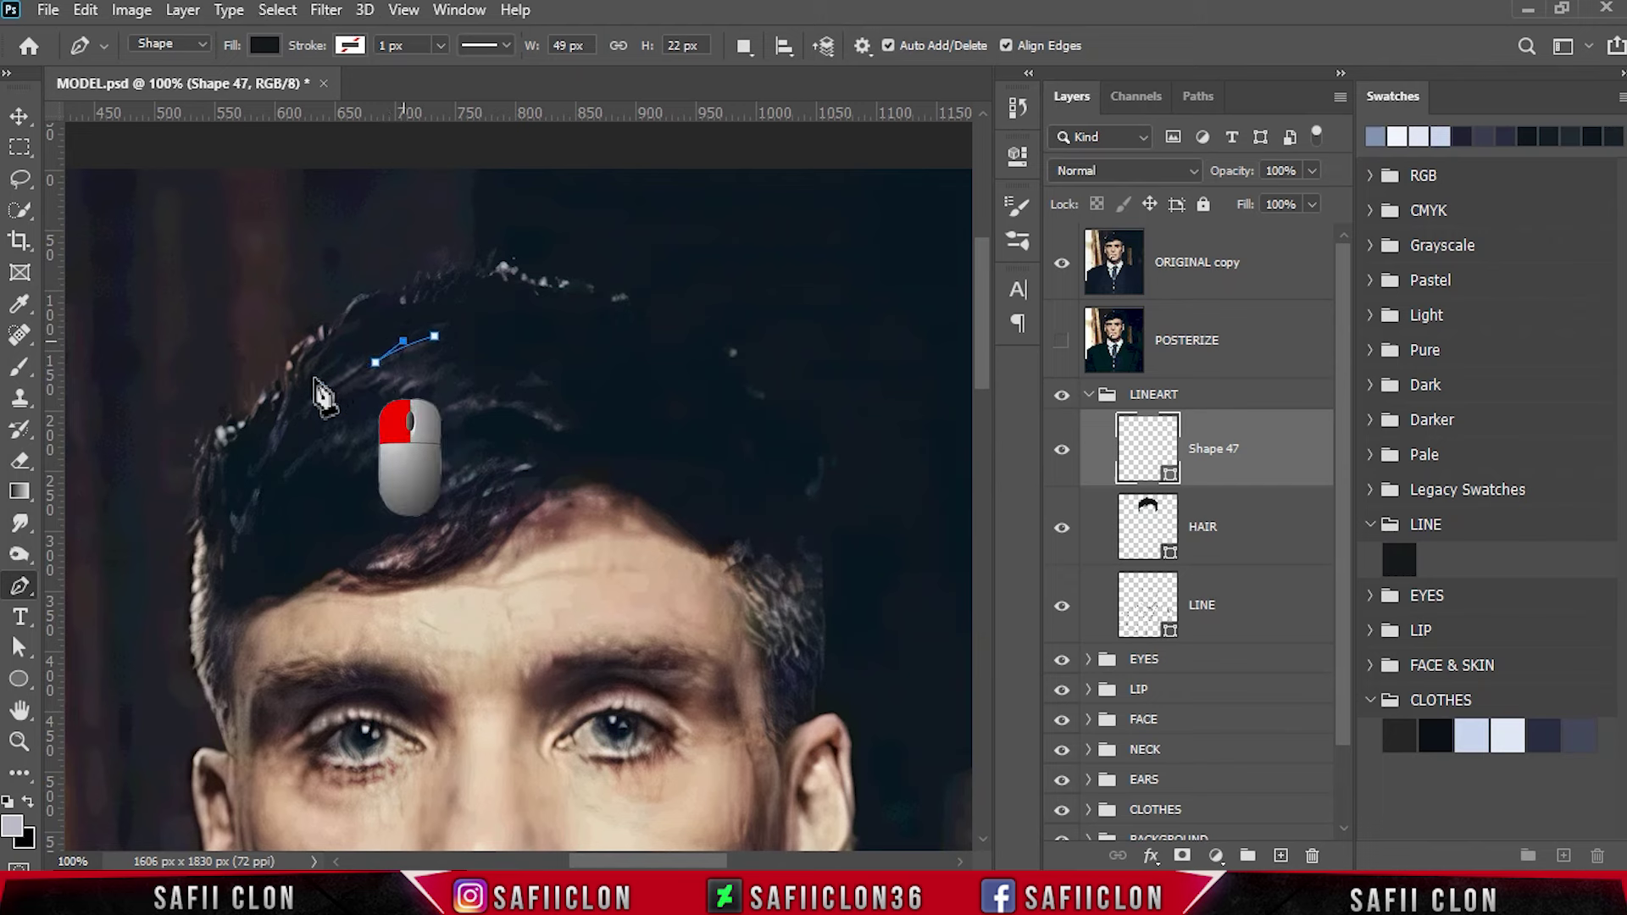
left_click_drag(306, 407, 369, 374)
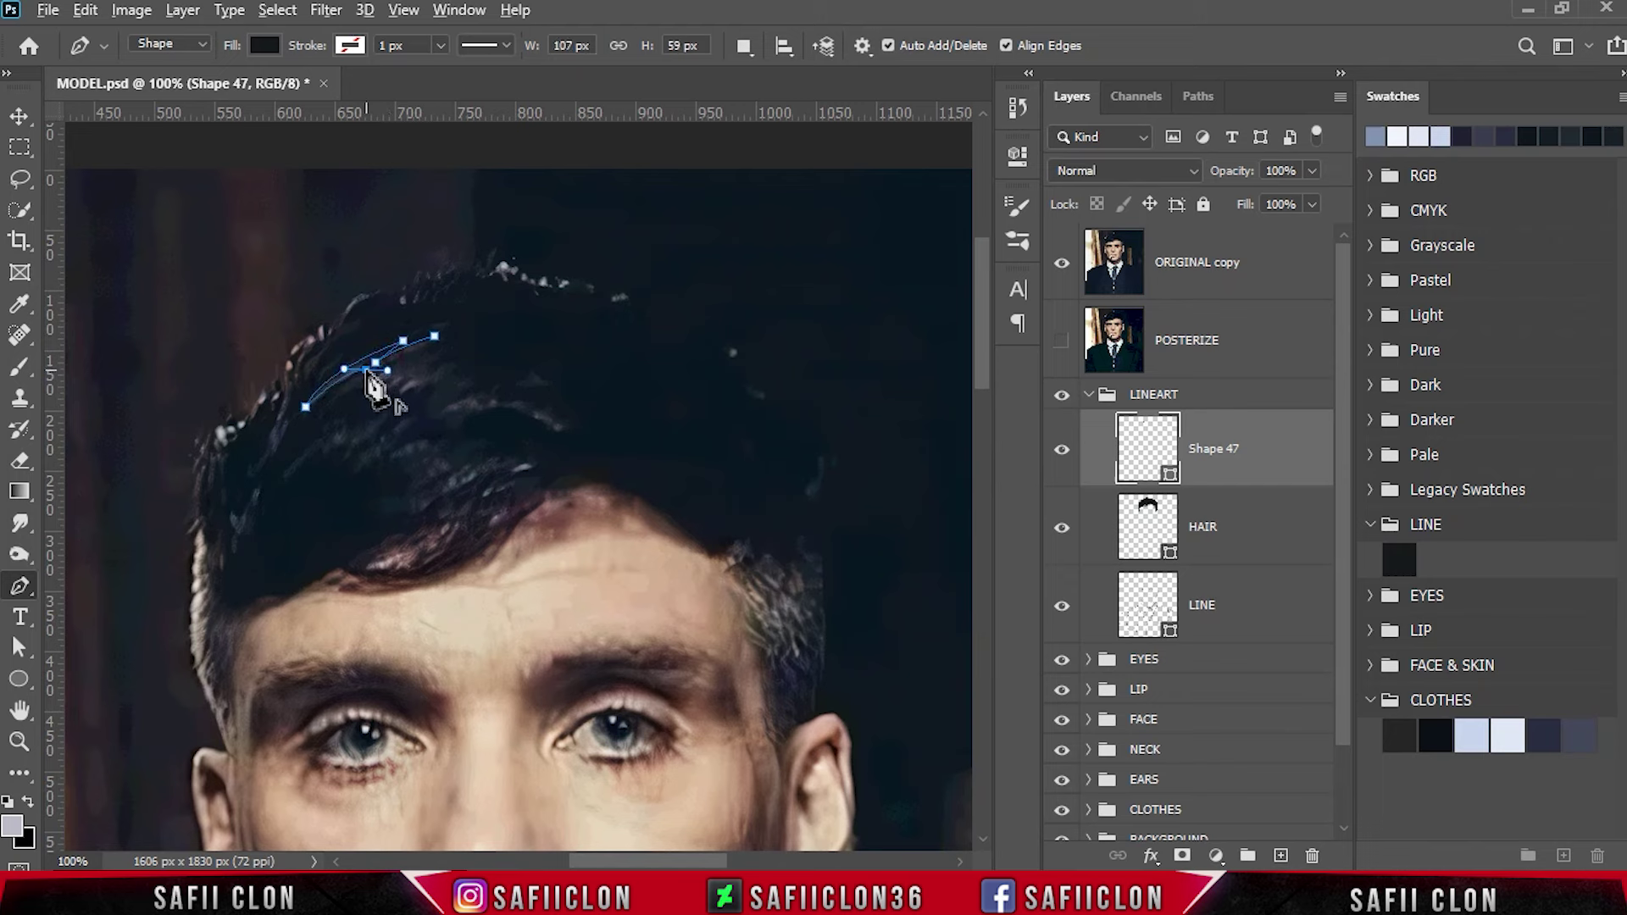
left_click(305, 430)
Continue outlining the strand cluster down toward the hairline.
left_click_drag(387, 376, 445, 356)
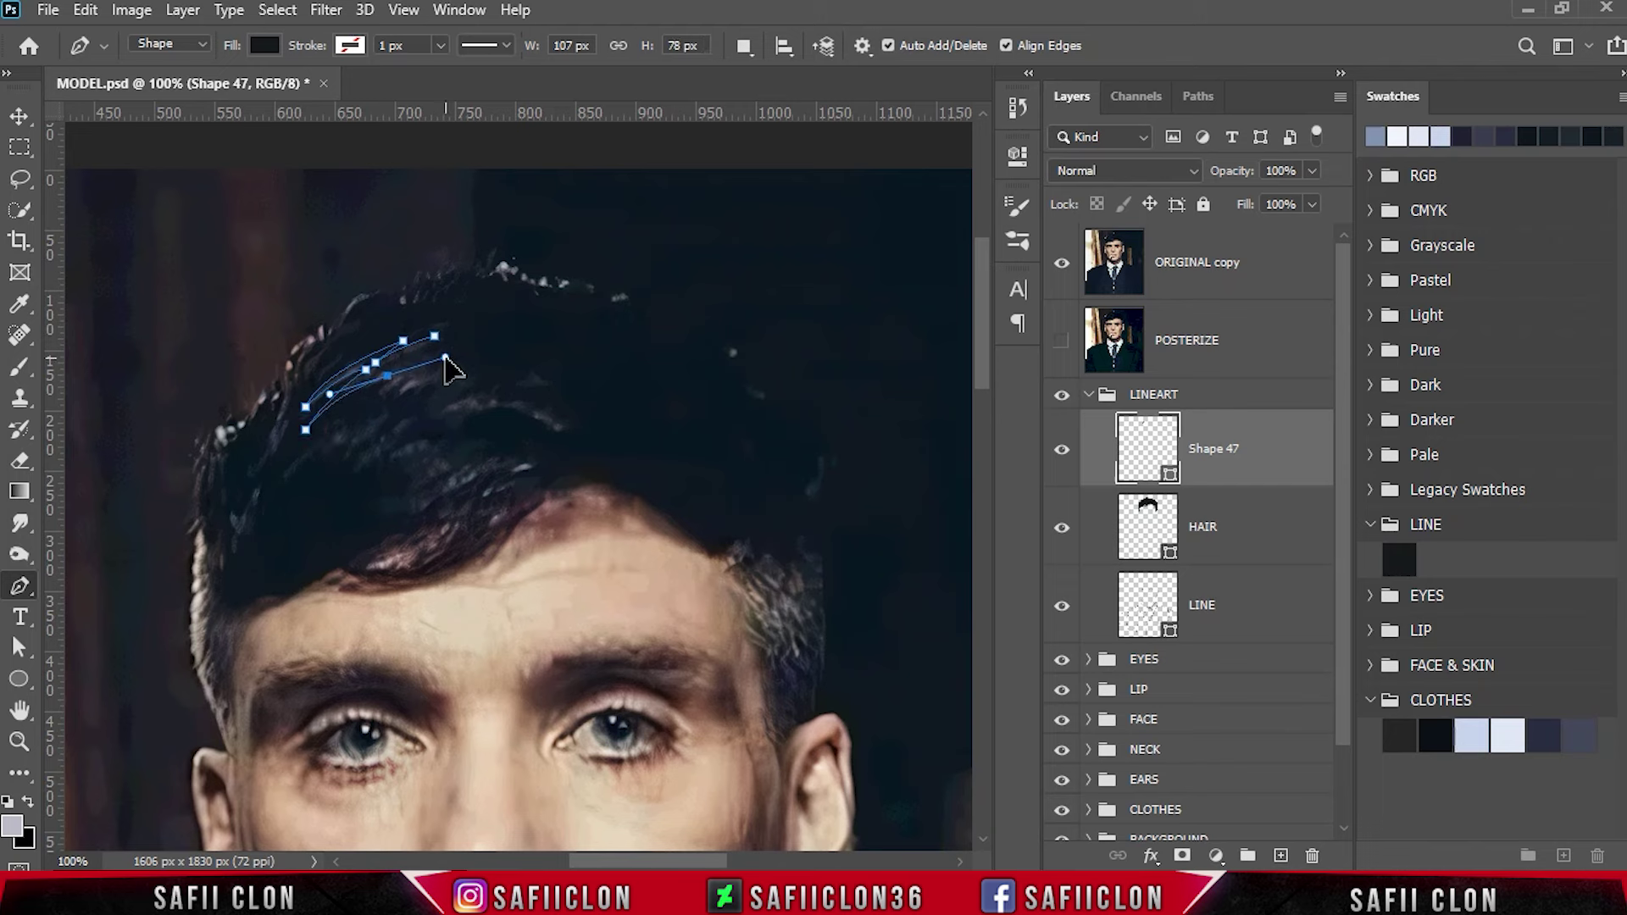
mouse_move(338, 411)
left_mouse_down()
mouse_move(443, 376)
mouse_move(383, 427)
mouse_move(385, 466)
left_mouse_up()
left_click(347, 426)
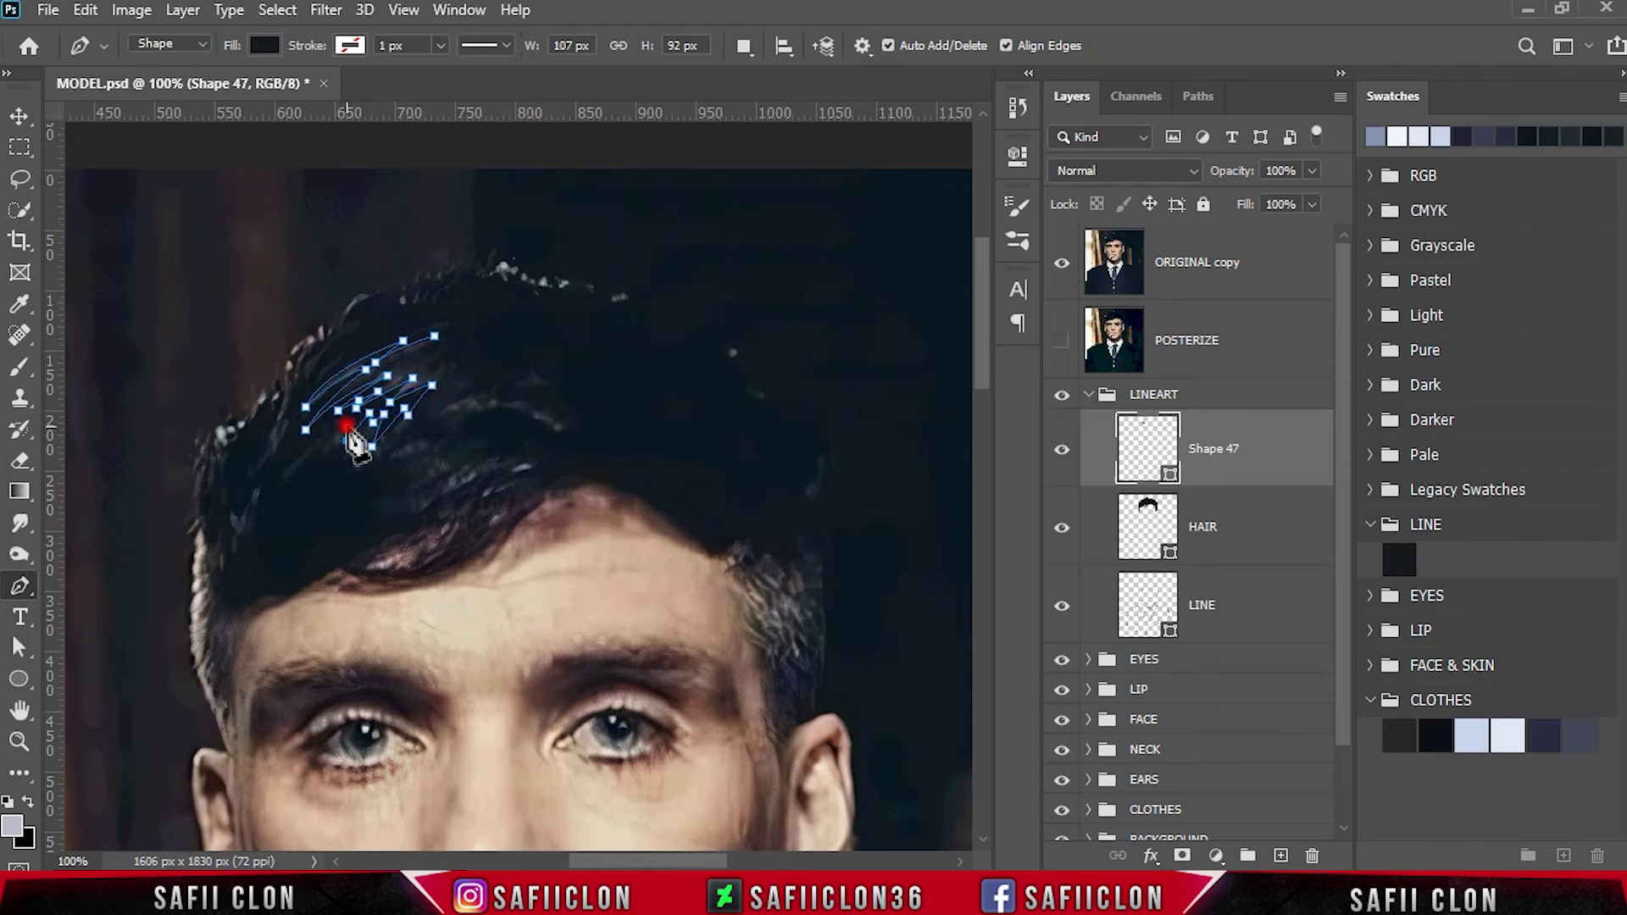
left_click(272, 490)
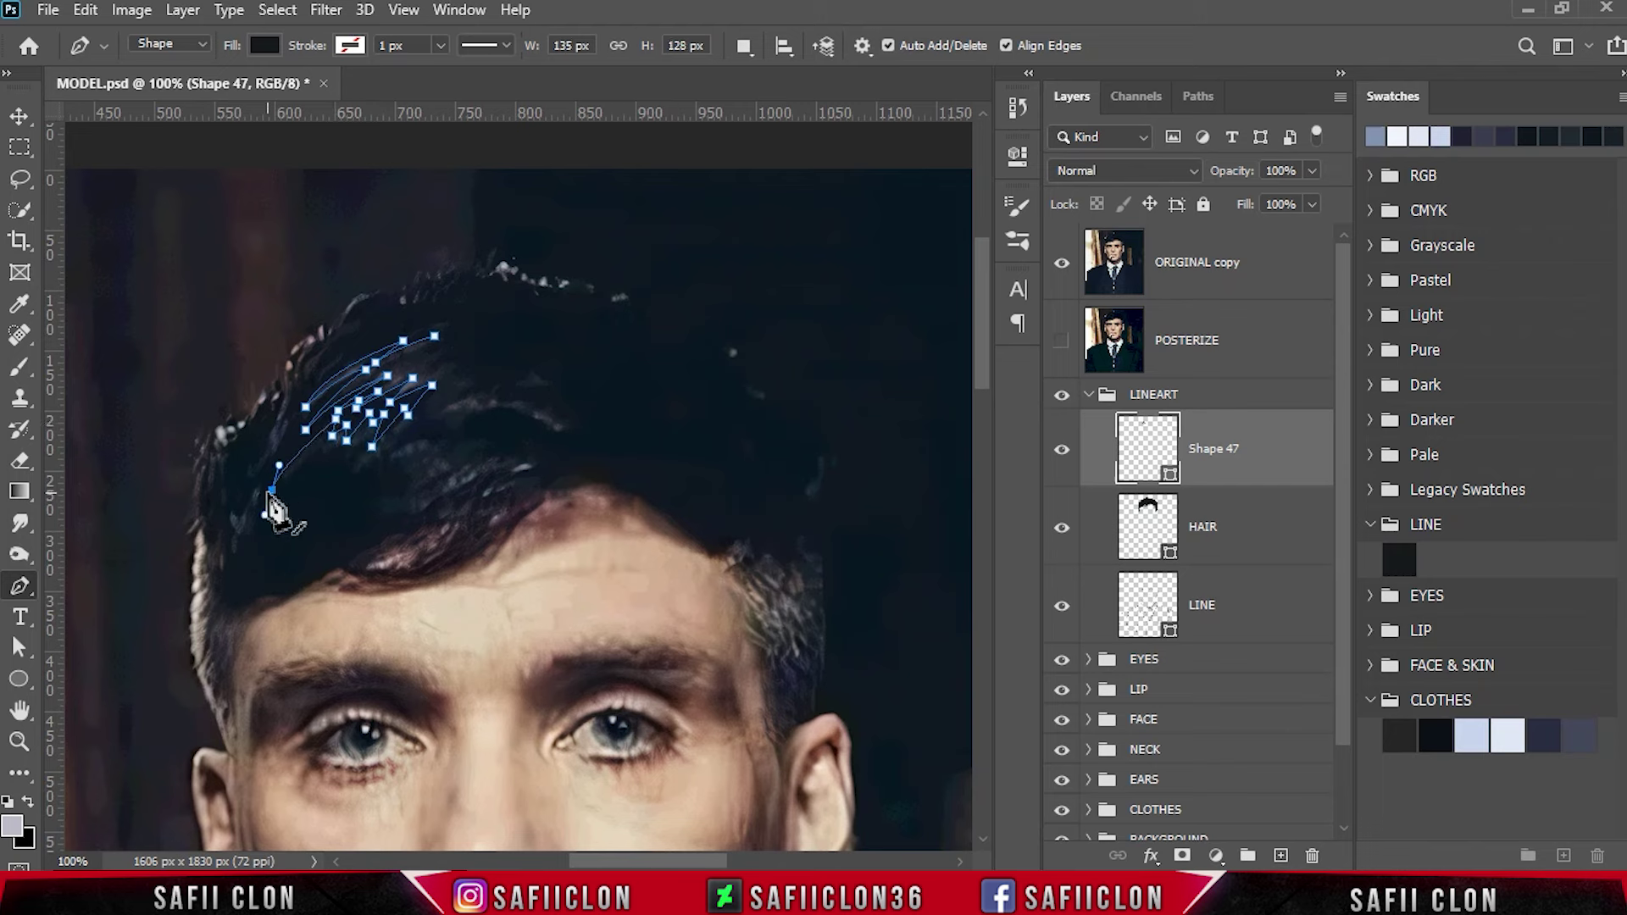
left_click(316, 451)
left_click(348, 473)
left_click(379, 466)
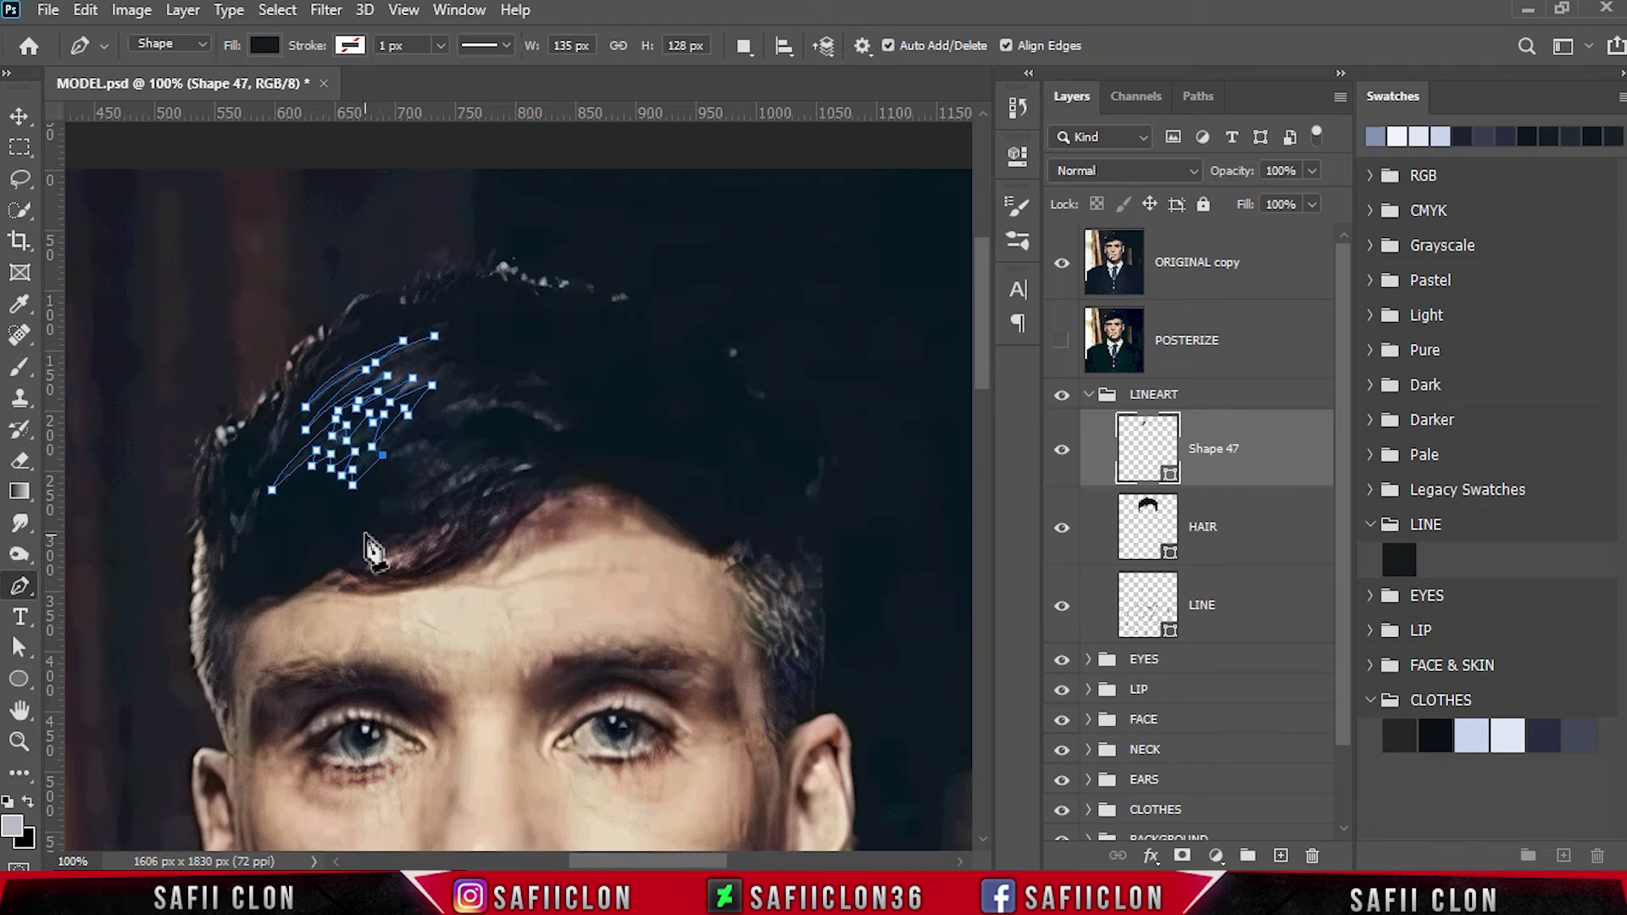
left_click_drag(427, 432, 532, 383)
Trace strands reaching toward the crown, close the path, and hide the original photo.
left_click(427, 433)
left_click_drag(432, 408, 427, 431)
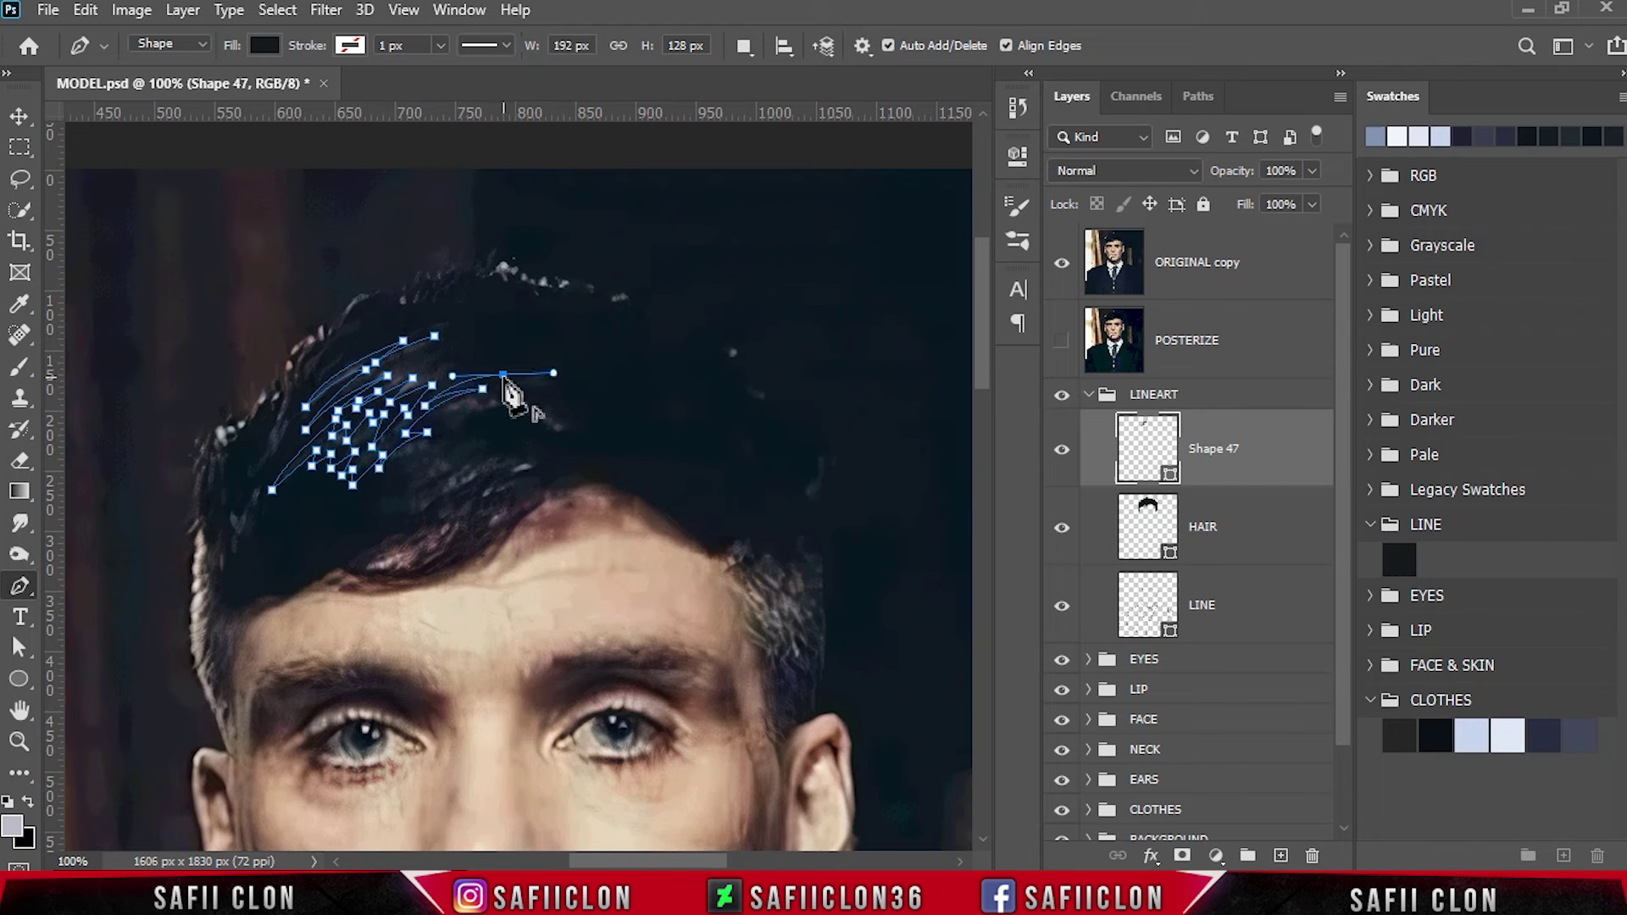
mouse_move(445, 377)
left_mouse_down()
mouse_move(451, 392)
mouse_move(450, 371)
mouse_move(407, 364)
left_mouse_up()
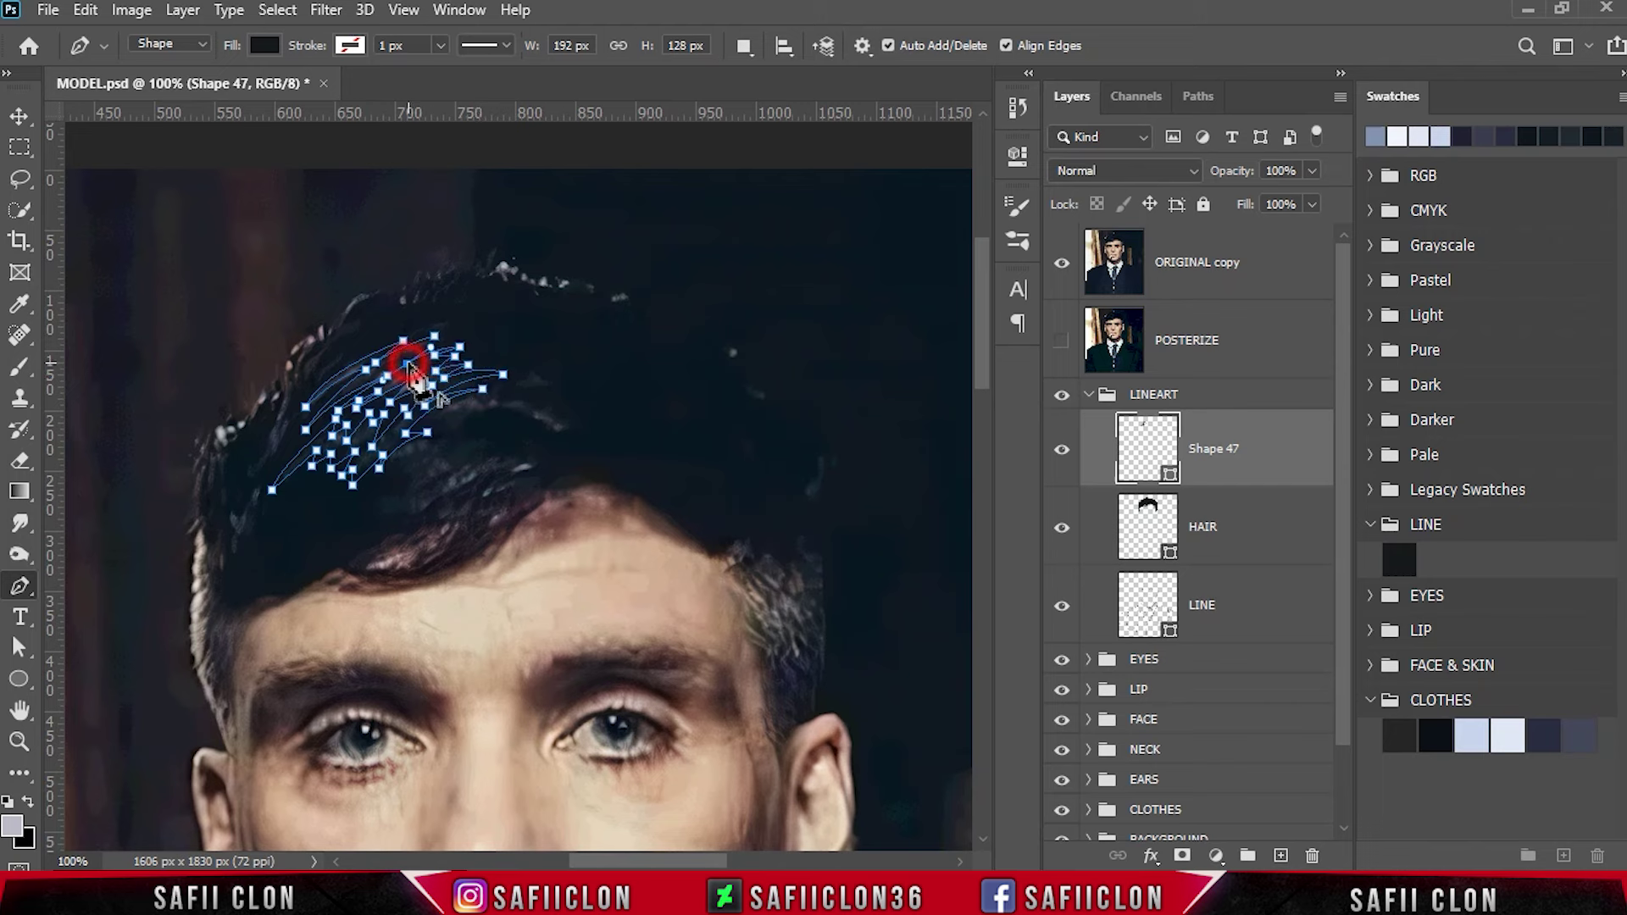
left_click(447, 338)
left_click(386, 367)
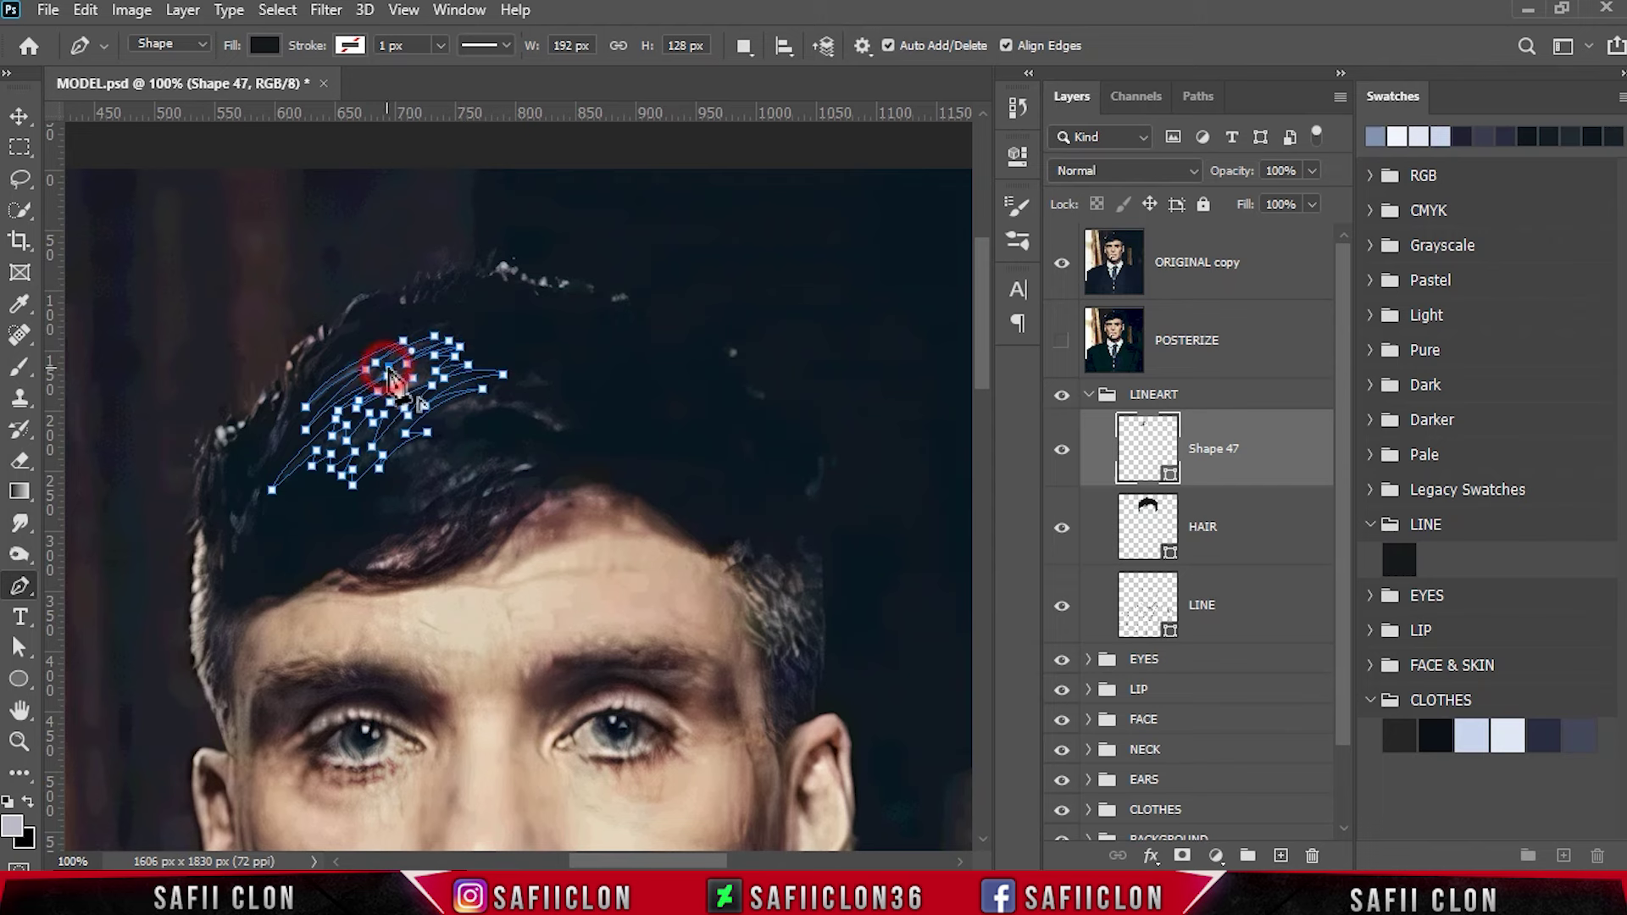
left_click(446, 336)
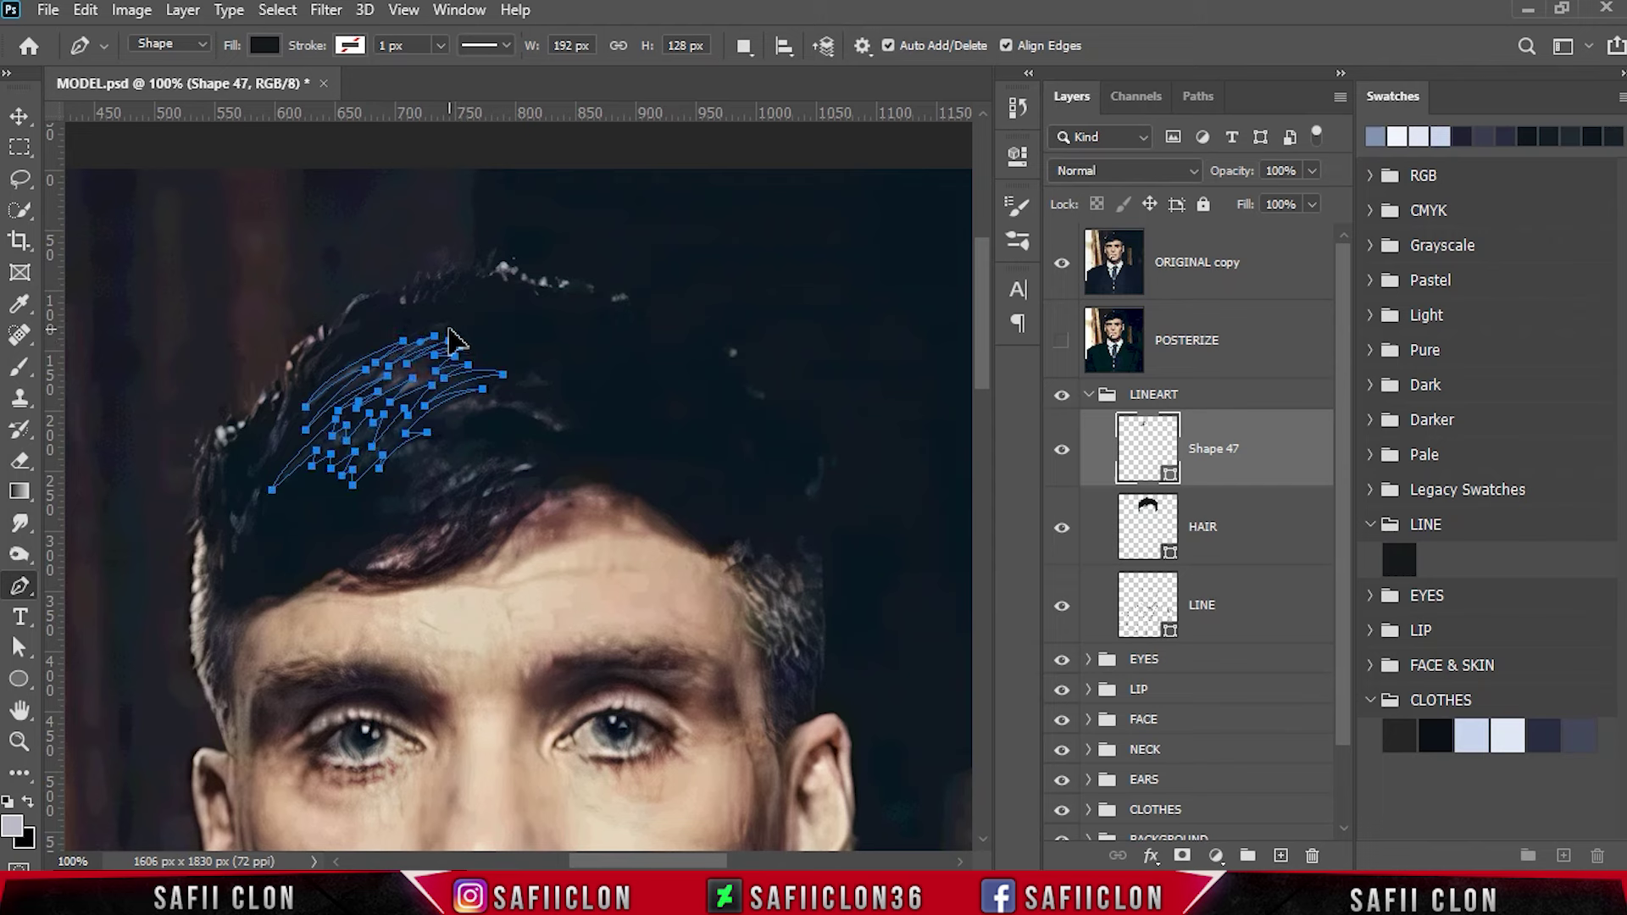
left_click(1062, 270)
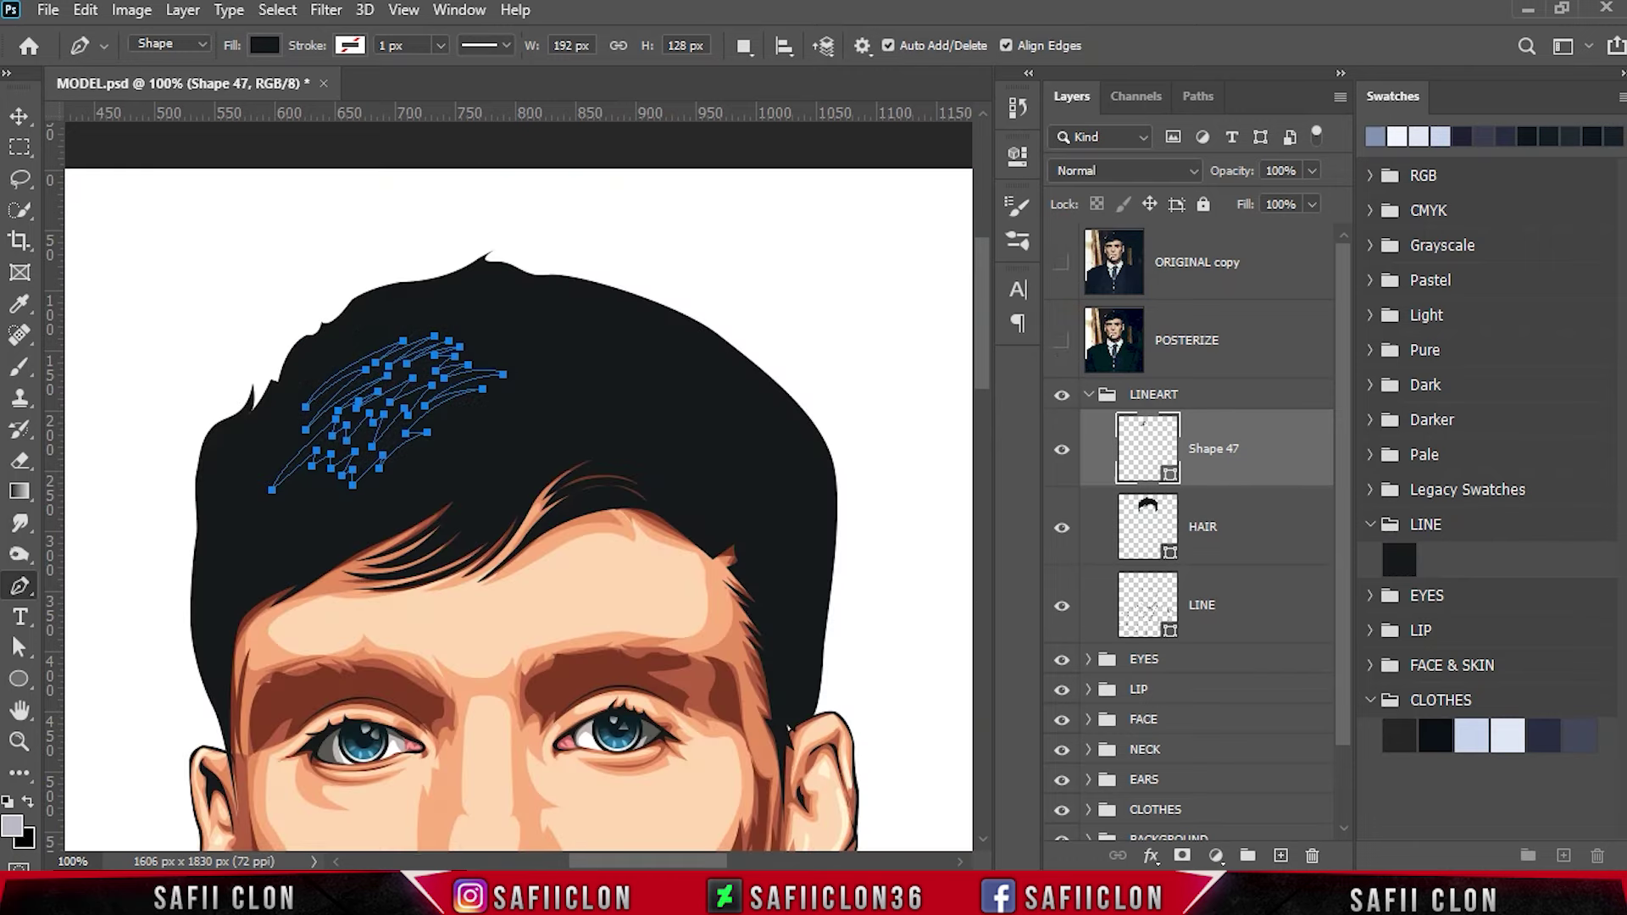
Load the HAIR.aco swatches and expand the HAIR swatch group.
left_click(1620, 97)
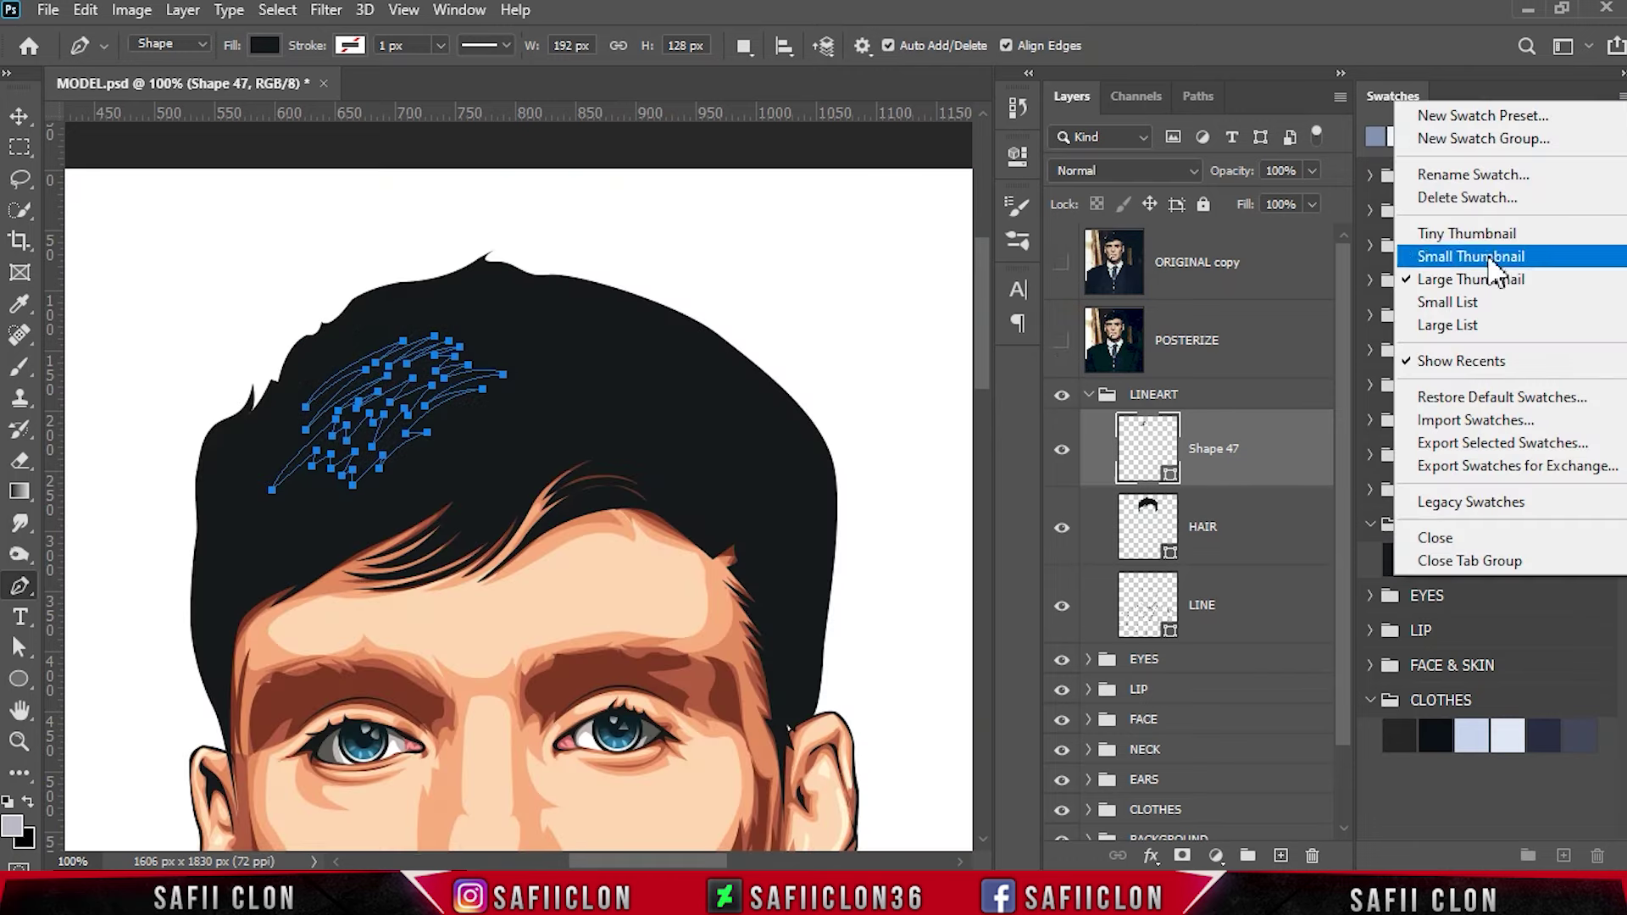
left_click(1482, 419)
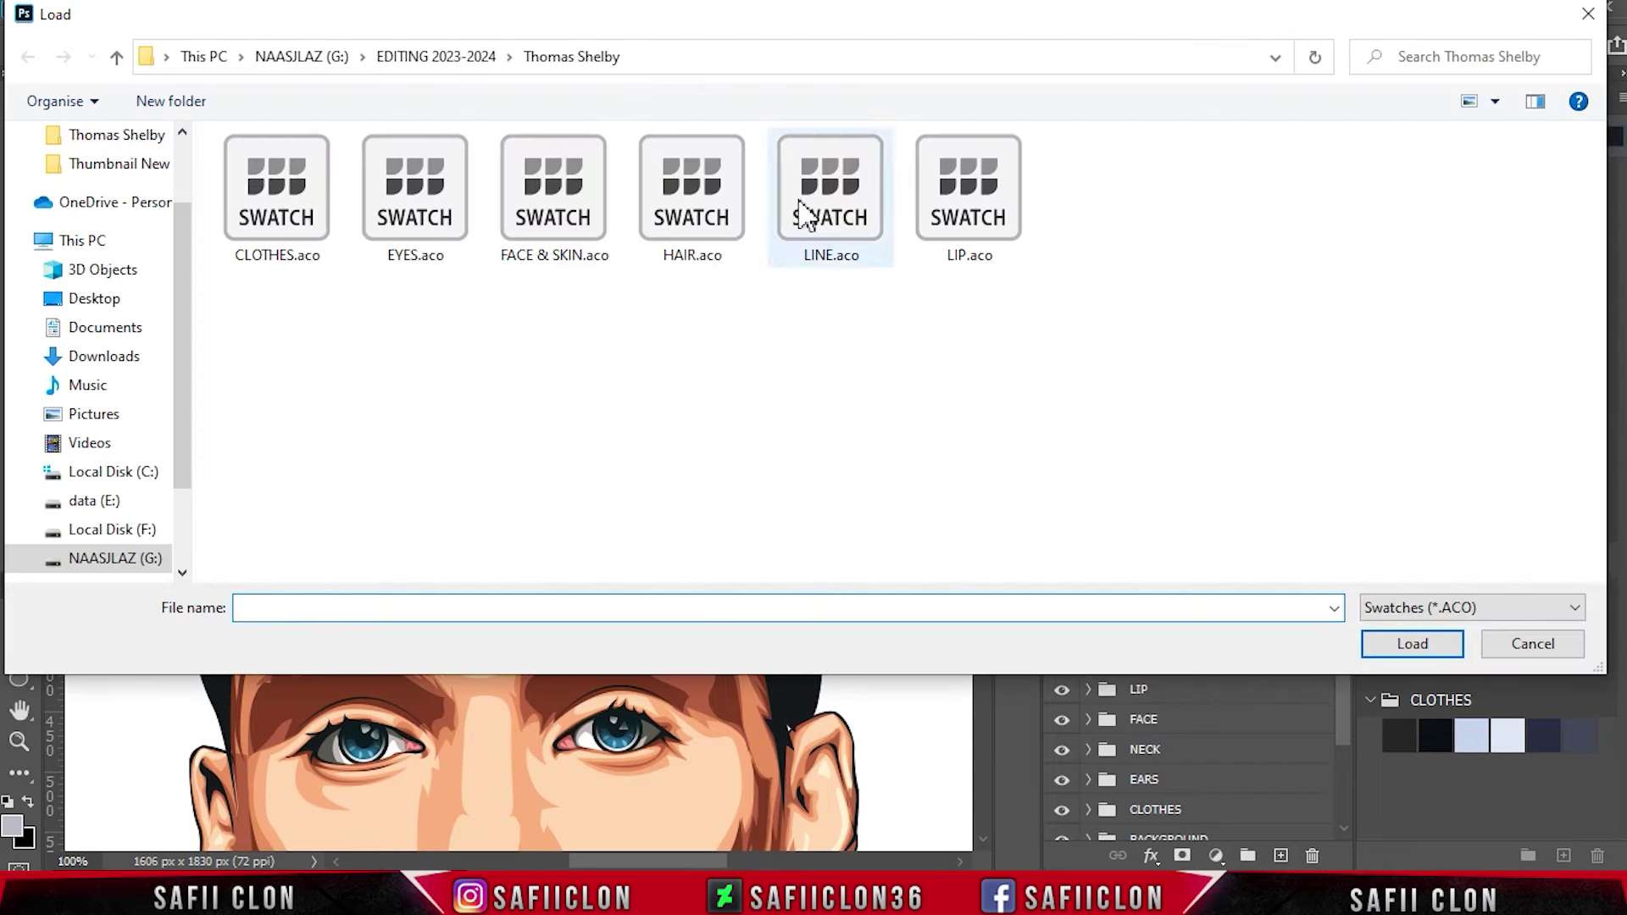
left_click(669, 207)
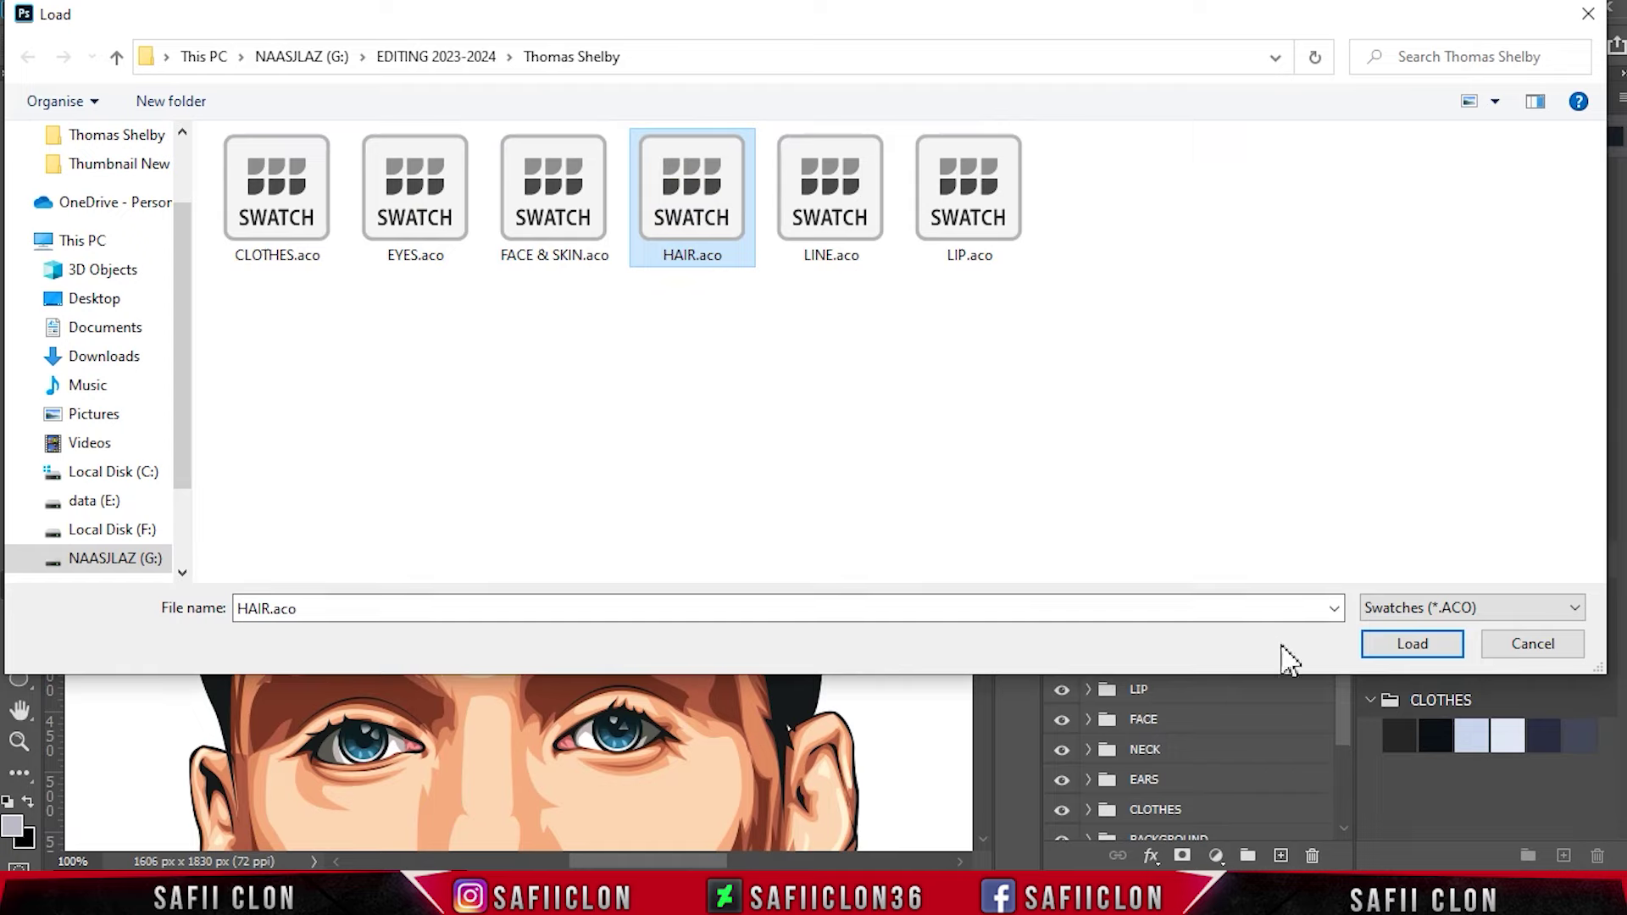
left_click(1398, 646)
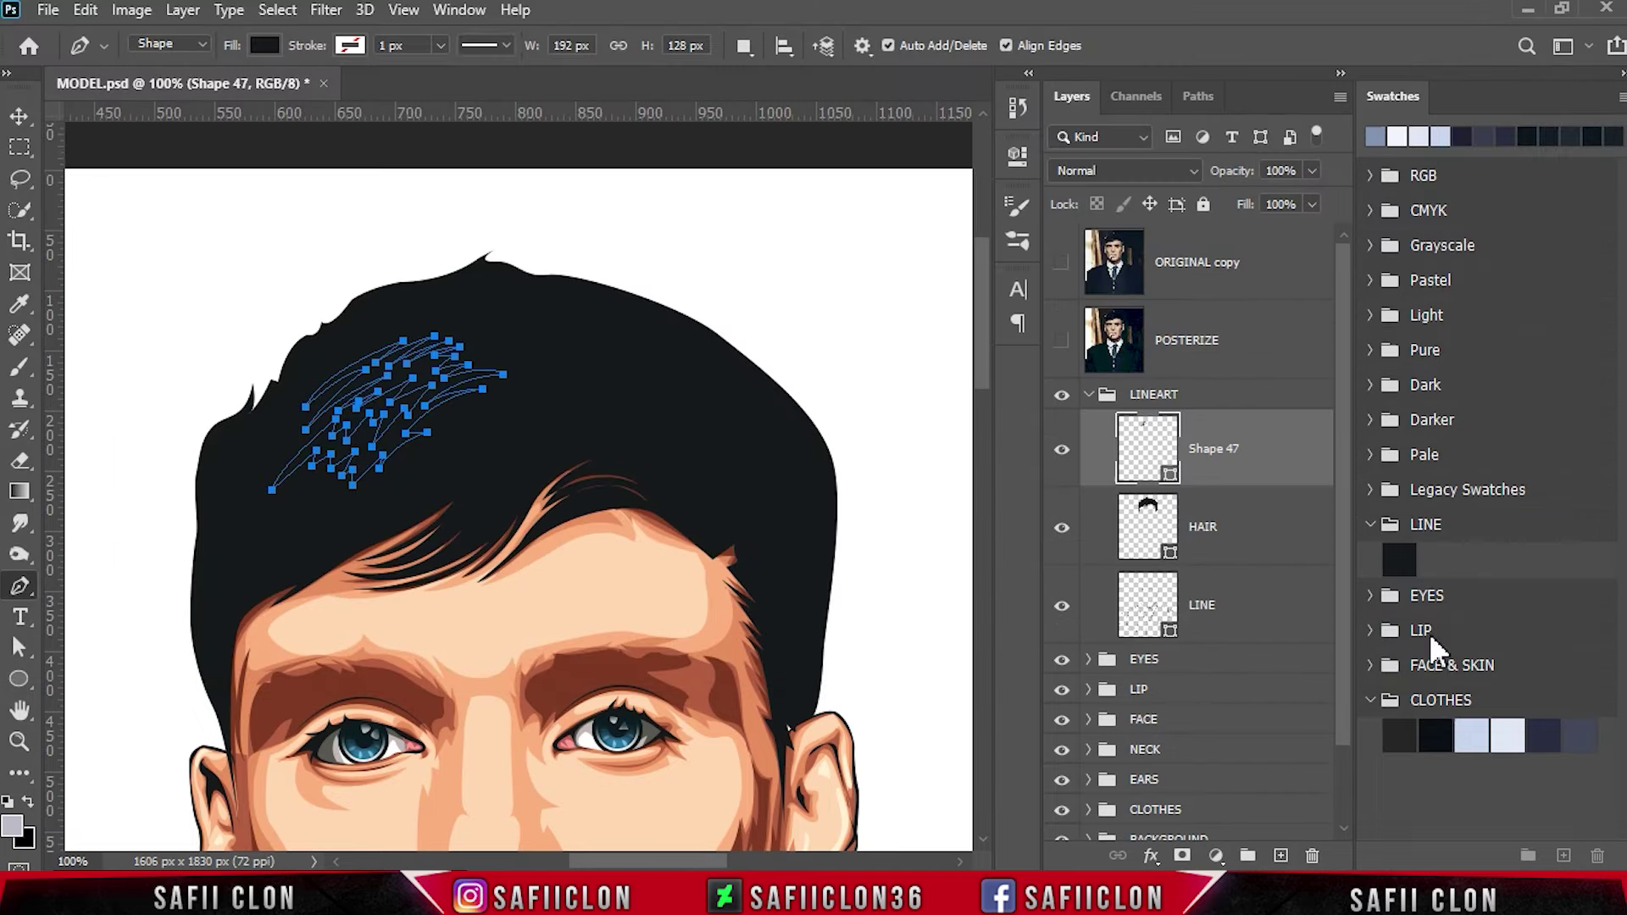
left_click(1371, 702)
left_click(1370, 734)
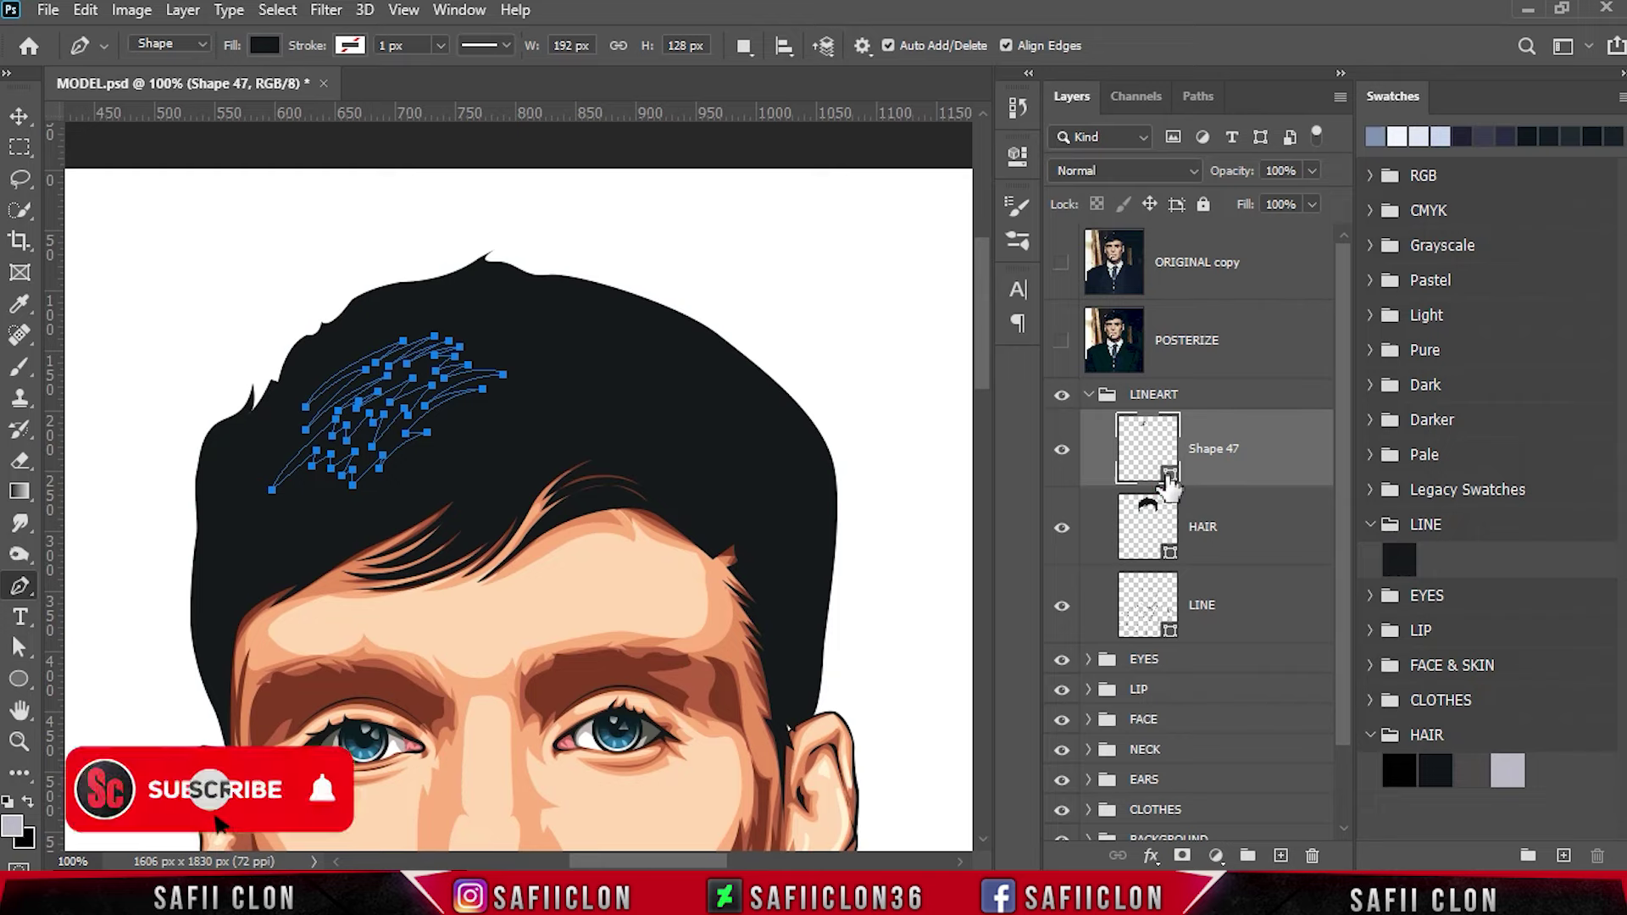
Fill Shape 47 with #121619 and clip it to the HAIR layer.
double_click(1168, 476)
left_click(1438, 766)
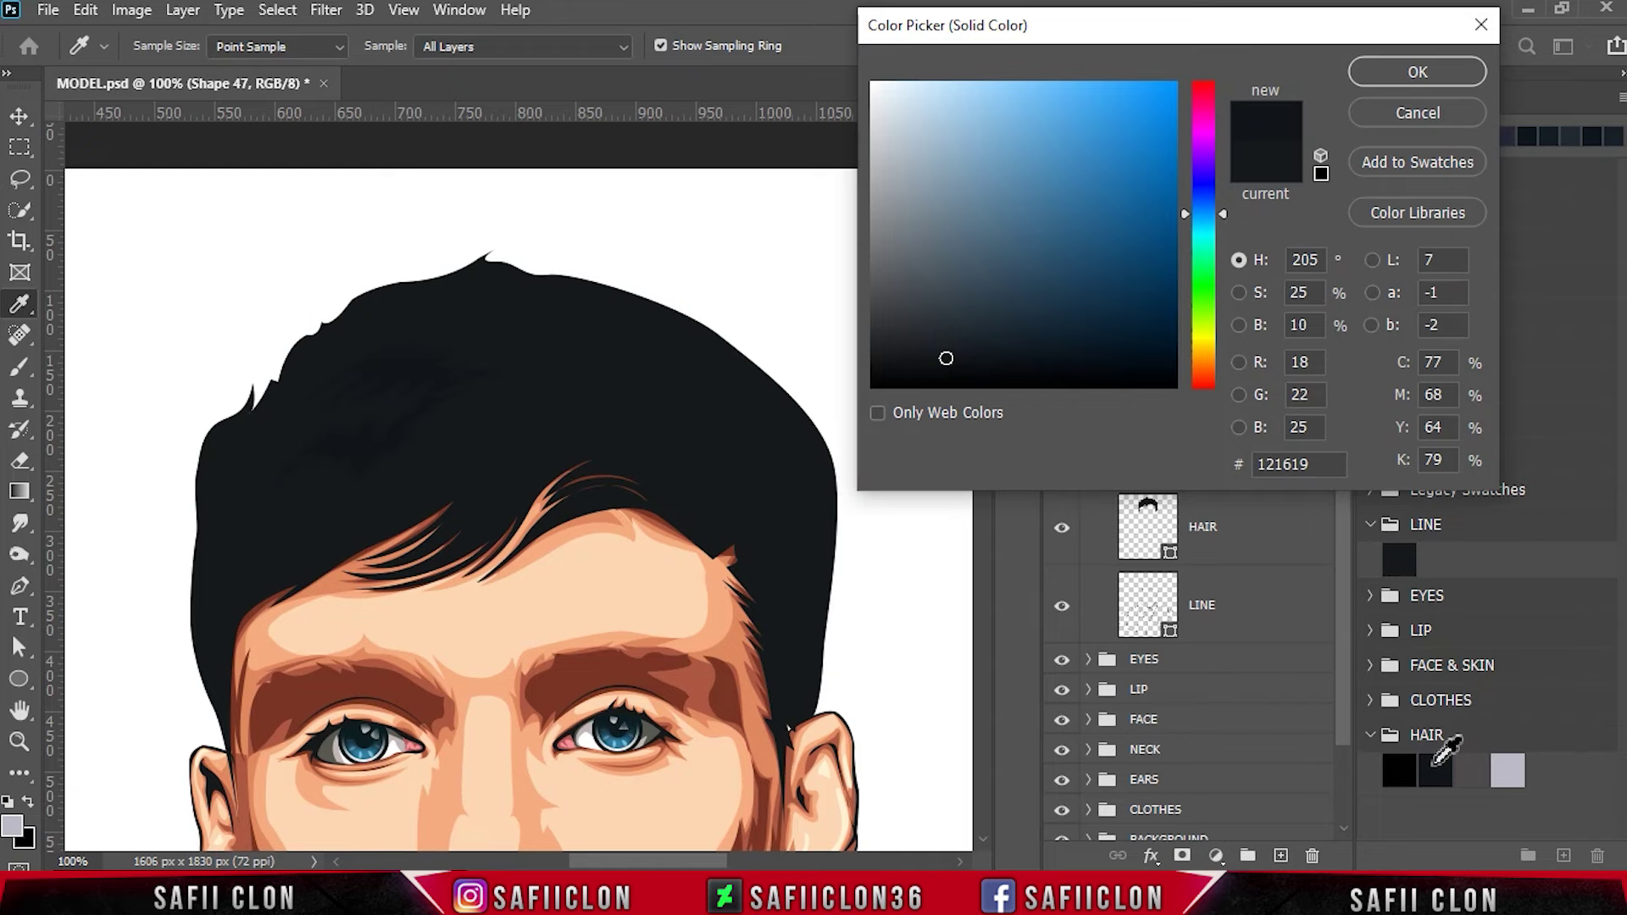
left_click(1418, 73)
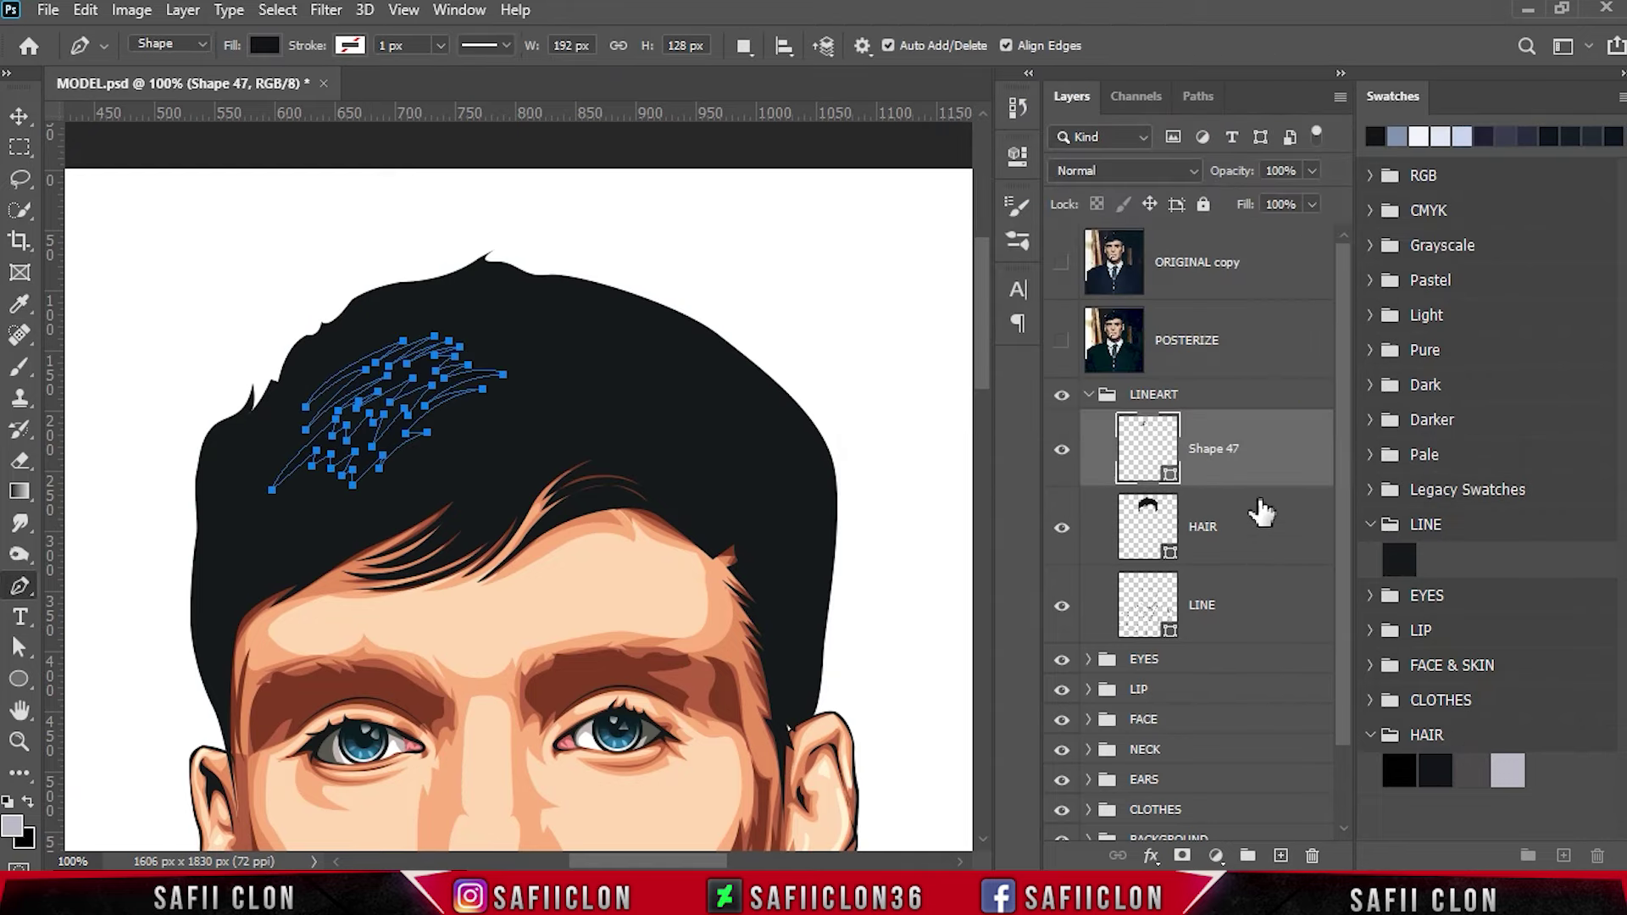
right_click(1254, 449)
left_click(1326, 455)
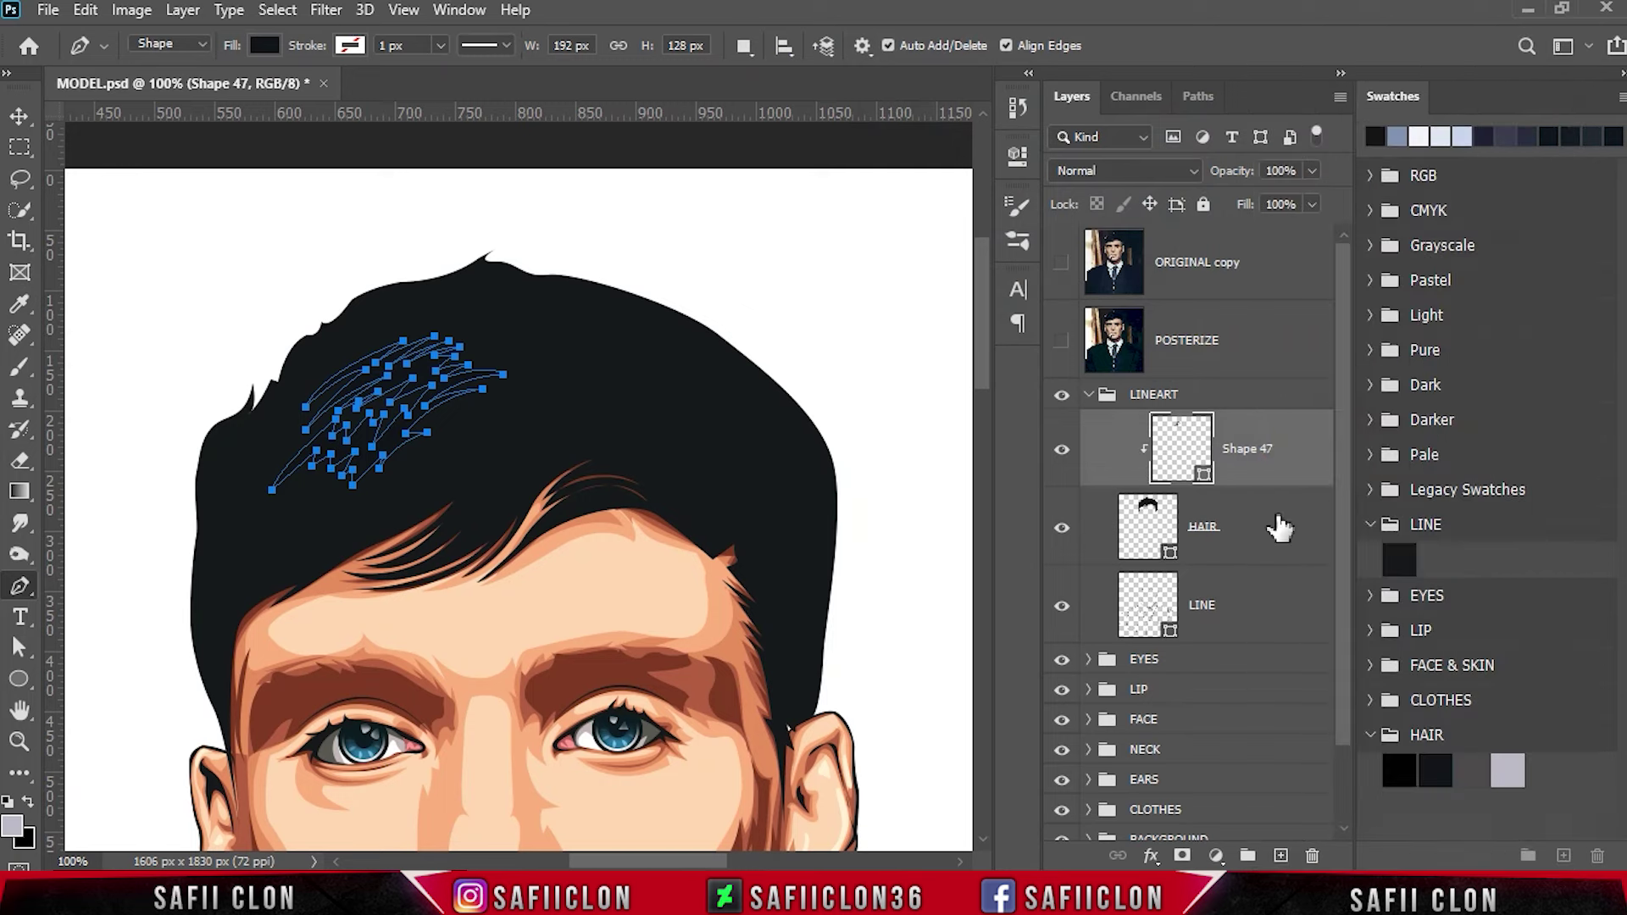
Change the HAIR layer's fill to near-black #010101.
left_click(1279, 525)
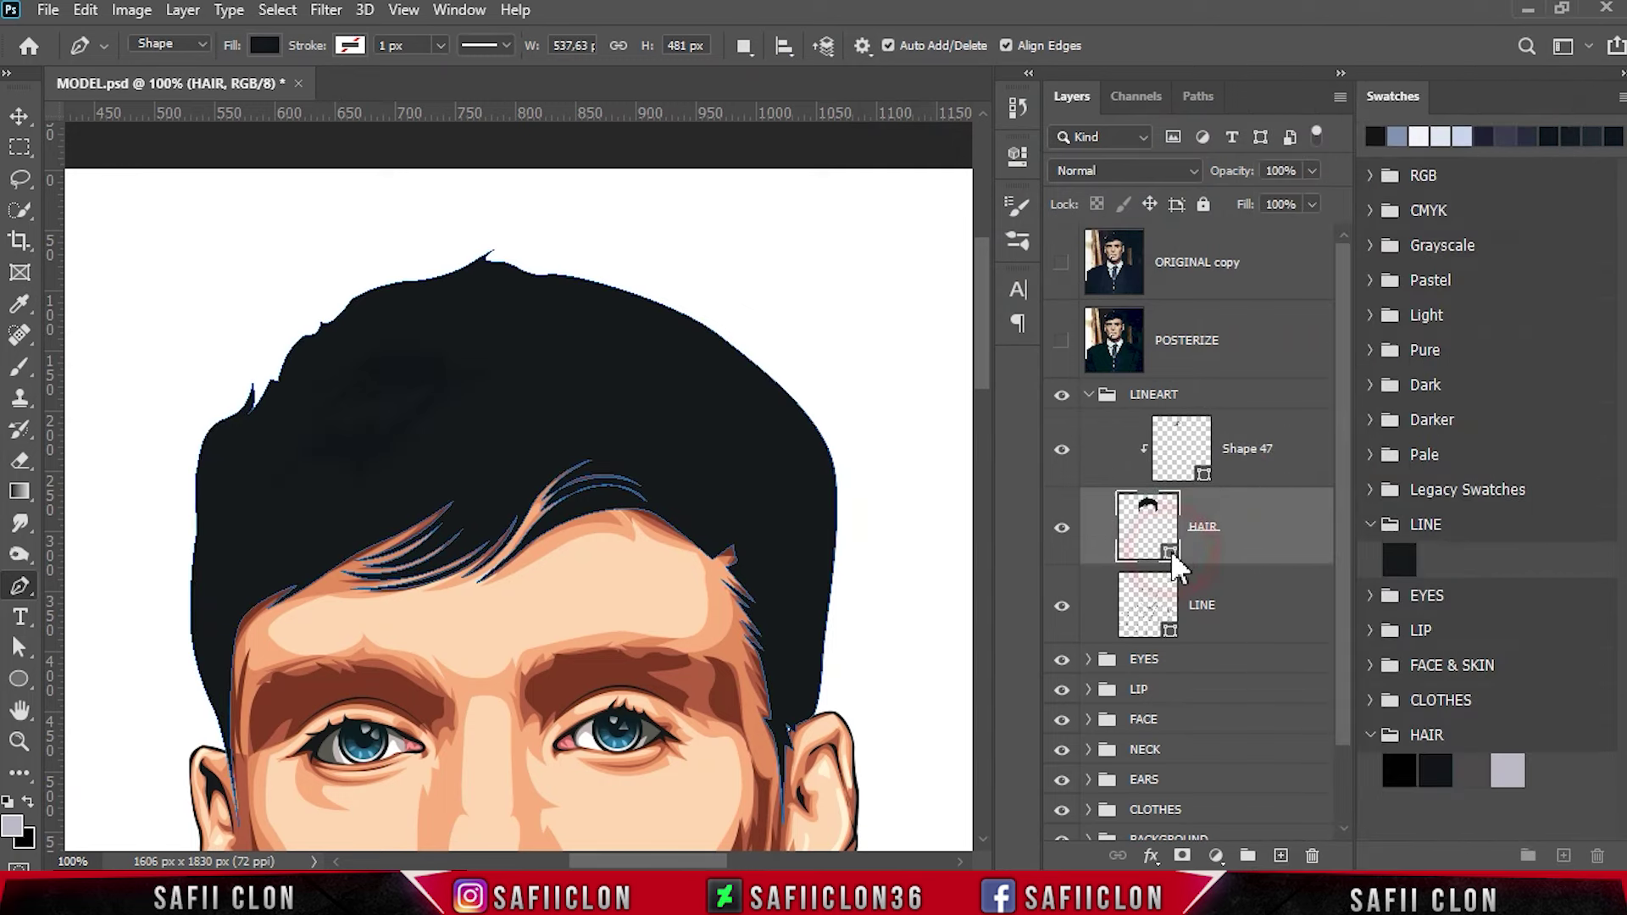
double_click(1171, 553)
left_click(1399, 769)
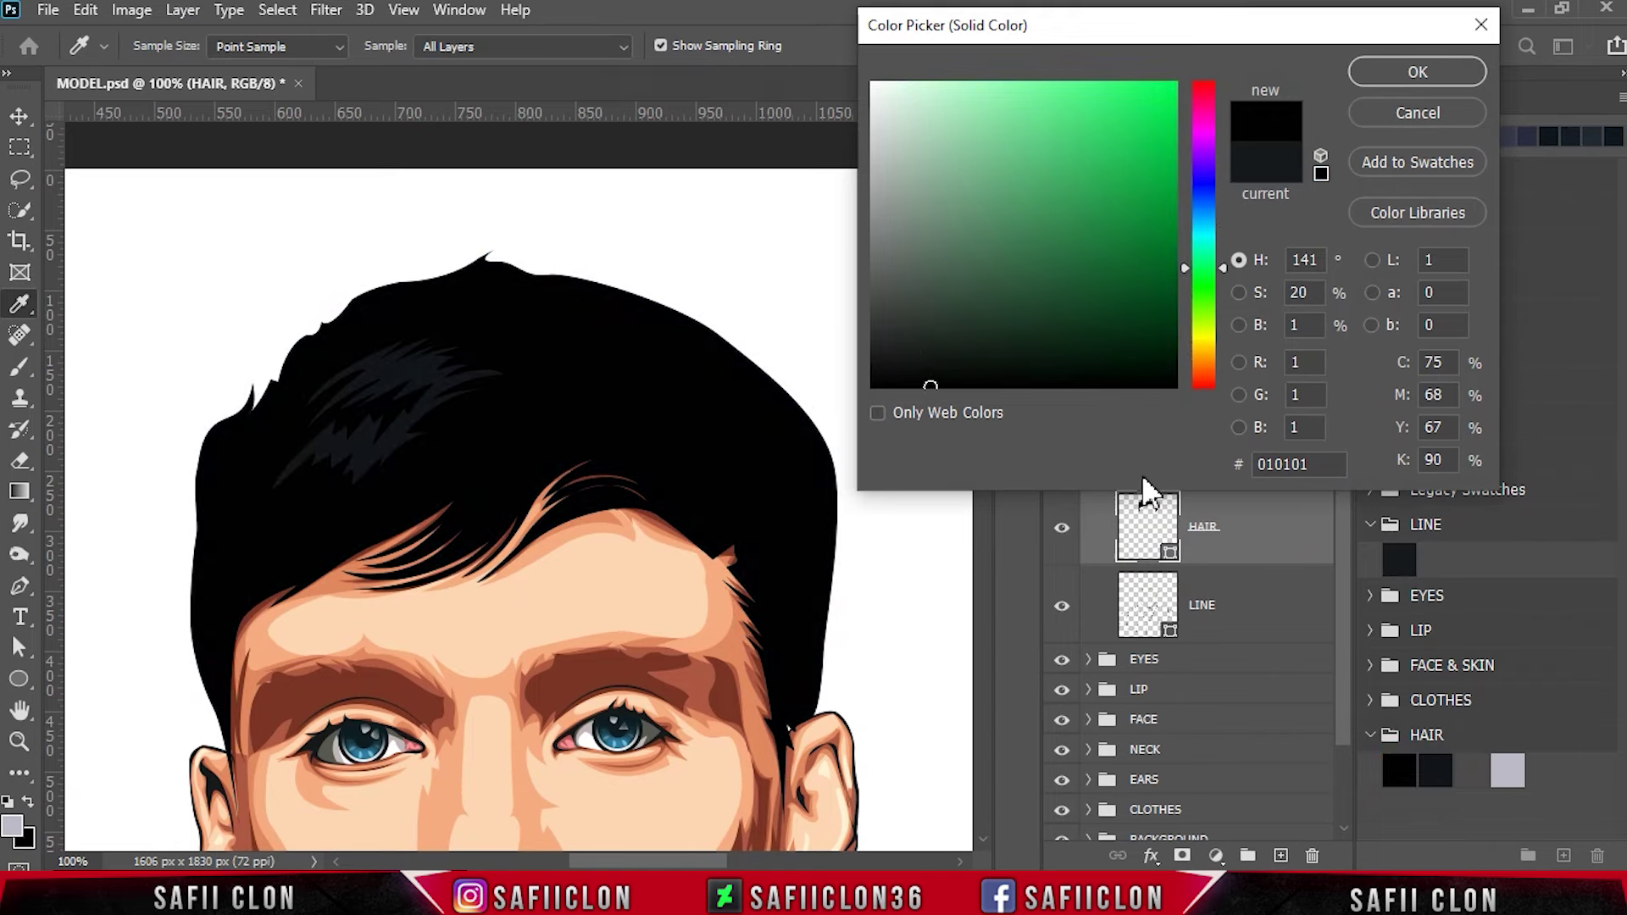
left_click(1390, 69)
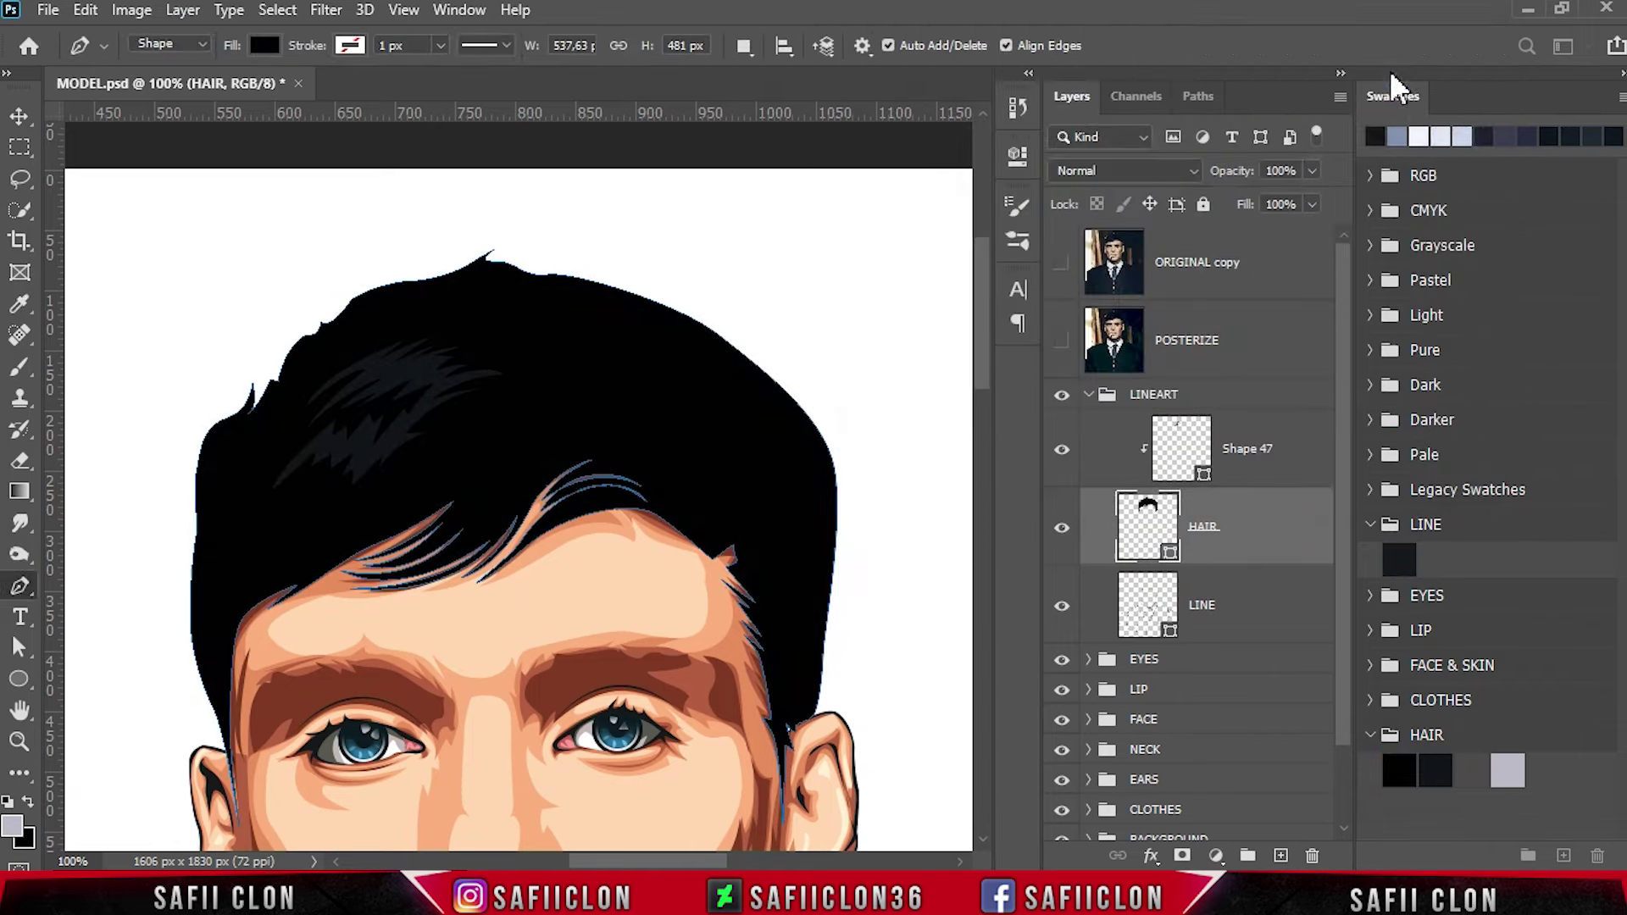
Set Shape 47's Path Operations to Combine Shapes.
left_click(1299, 447)
left_click(744, 46)
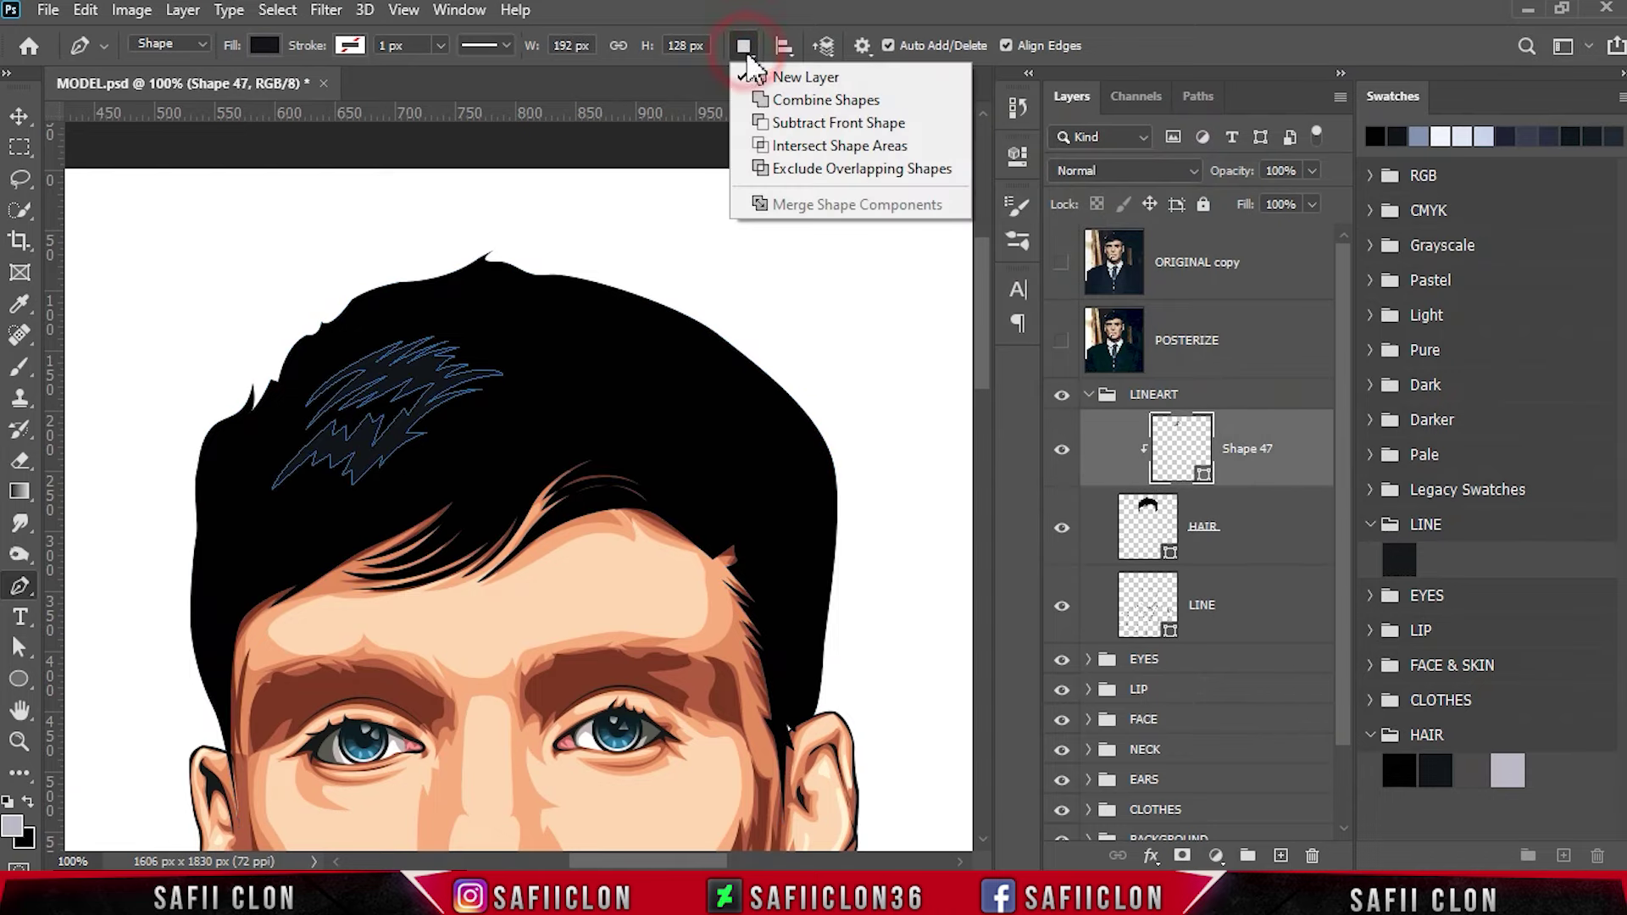
left_click(788, 98)
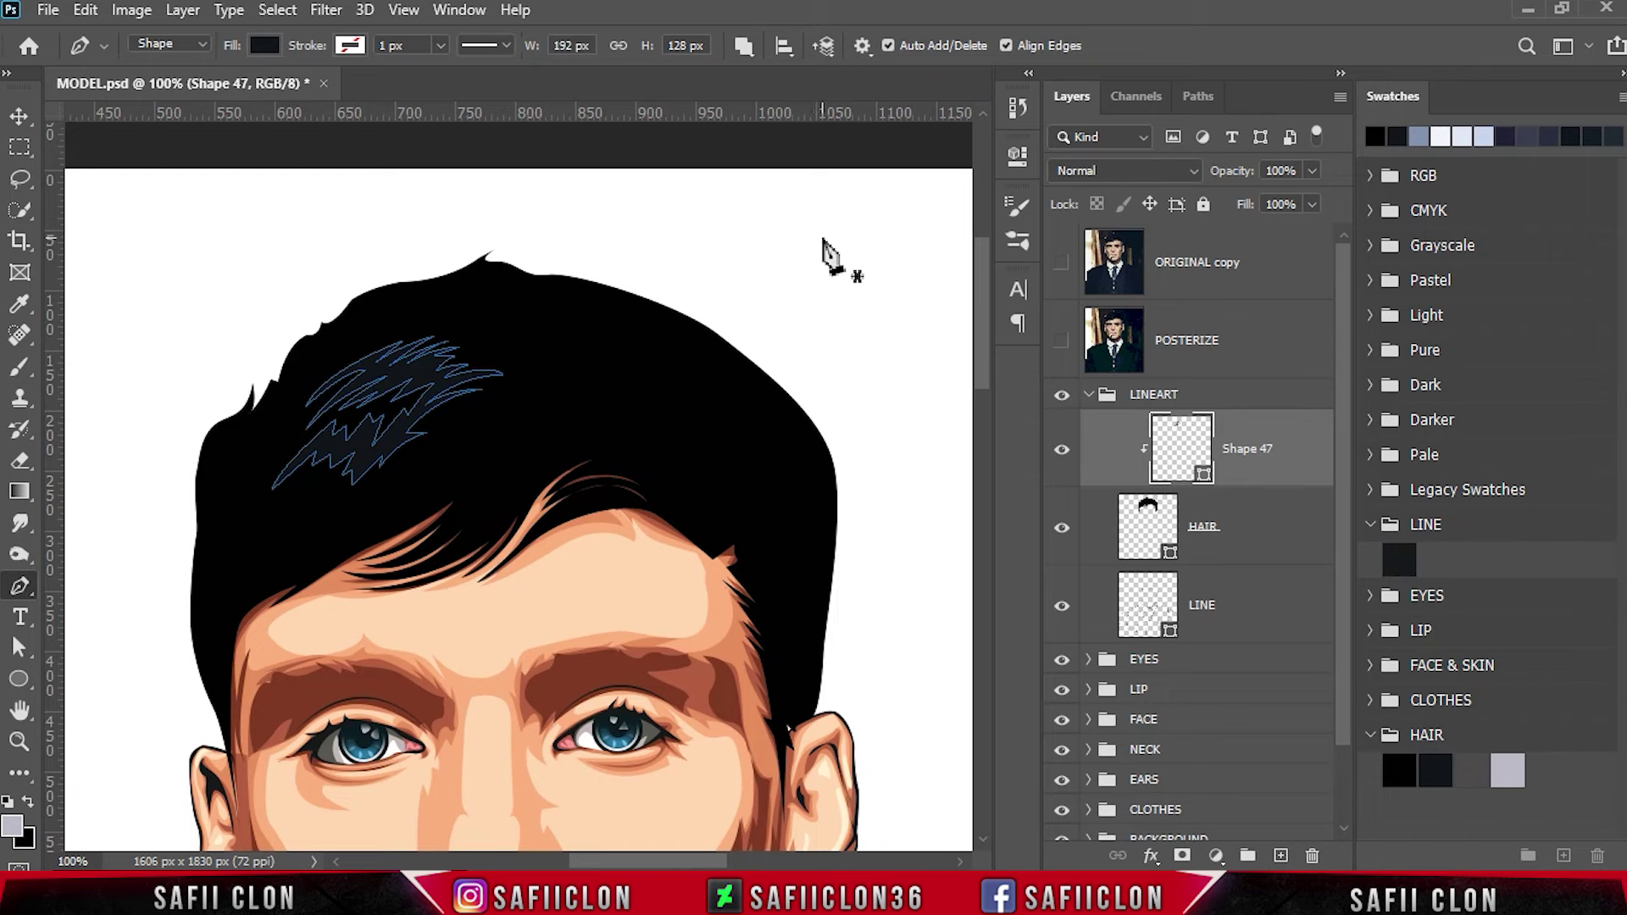
Show the original photo and trace a long curved strand down the hair.
left_click(1061, 265)
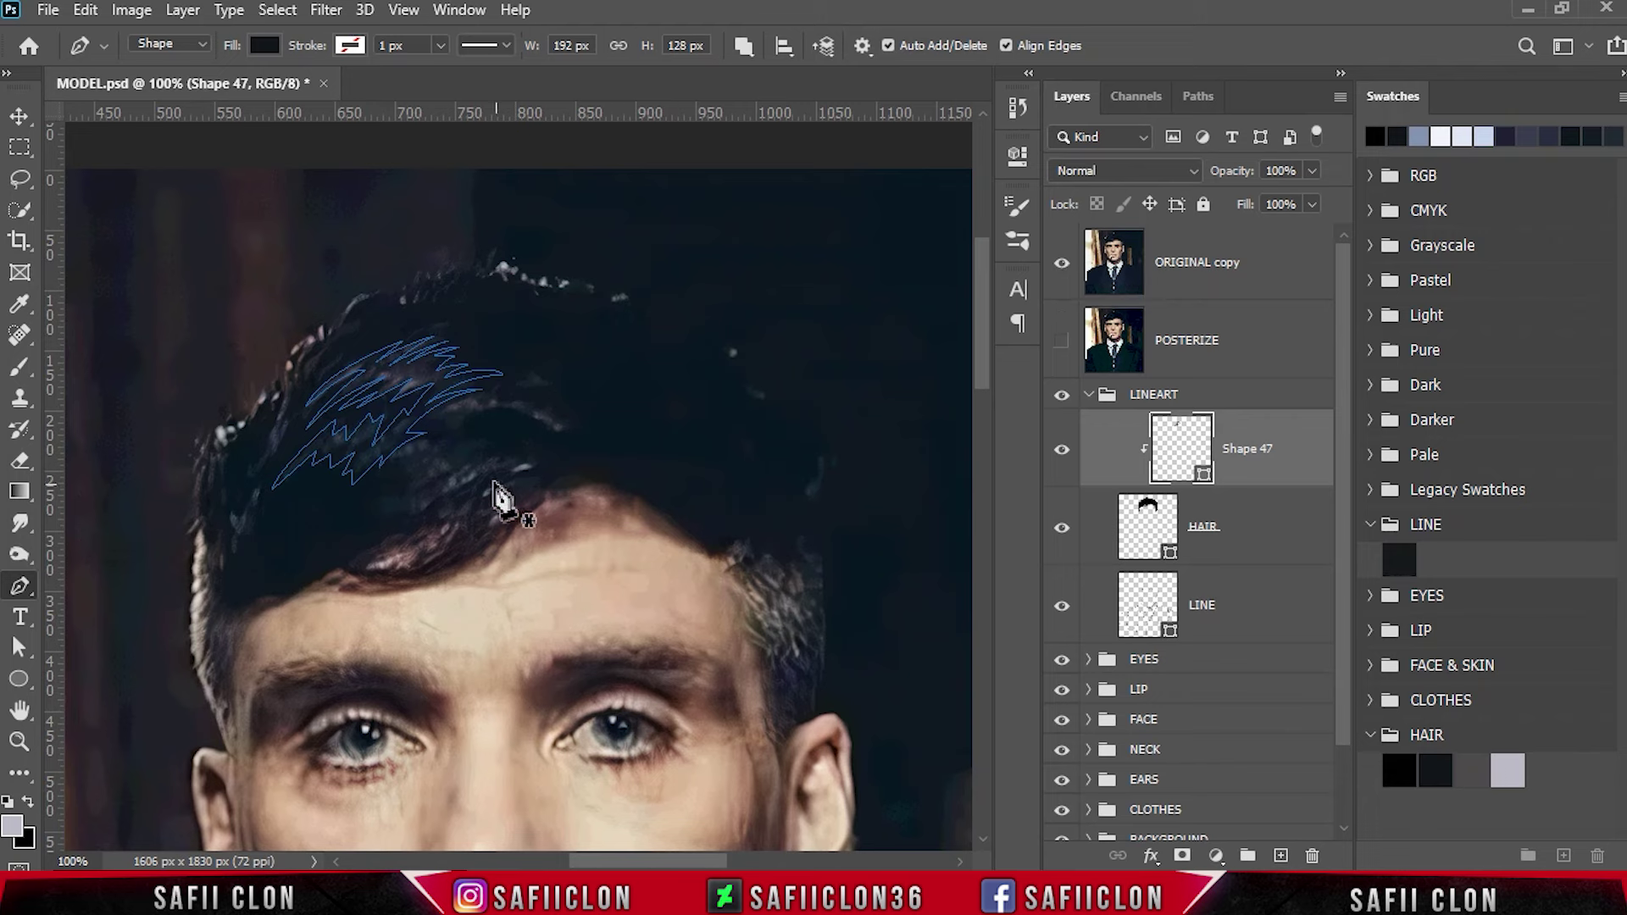
left_click(450, 432)
left_click_drag(375, 477, 351, 508)
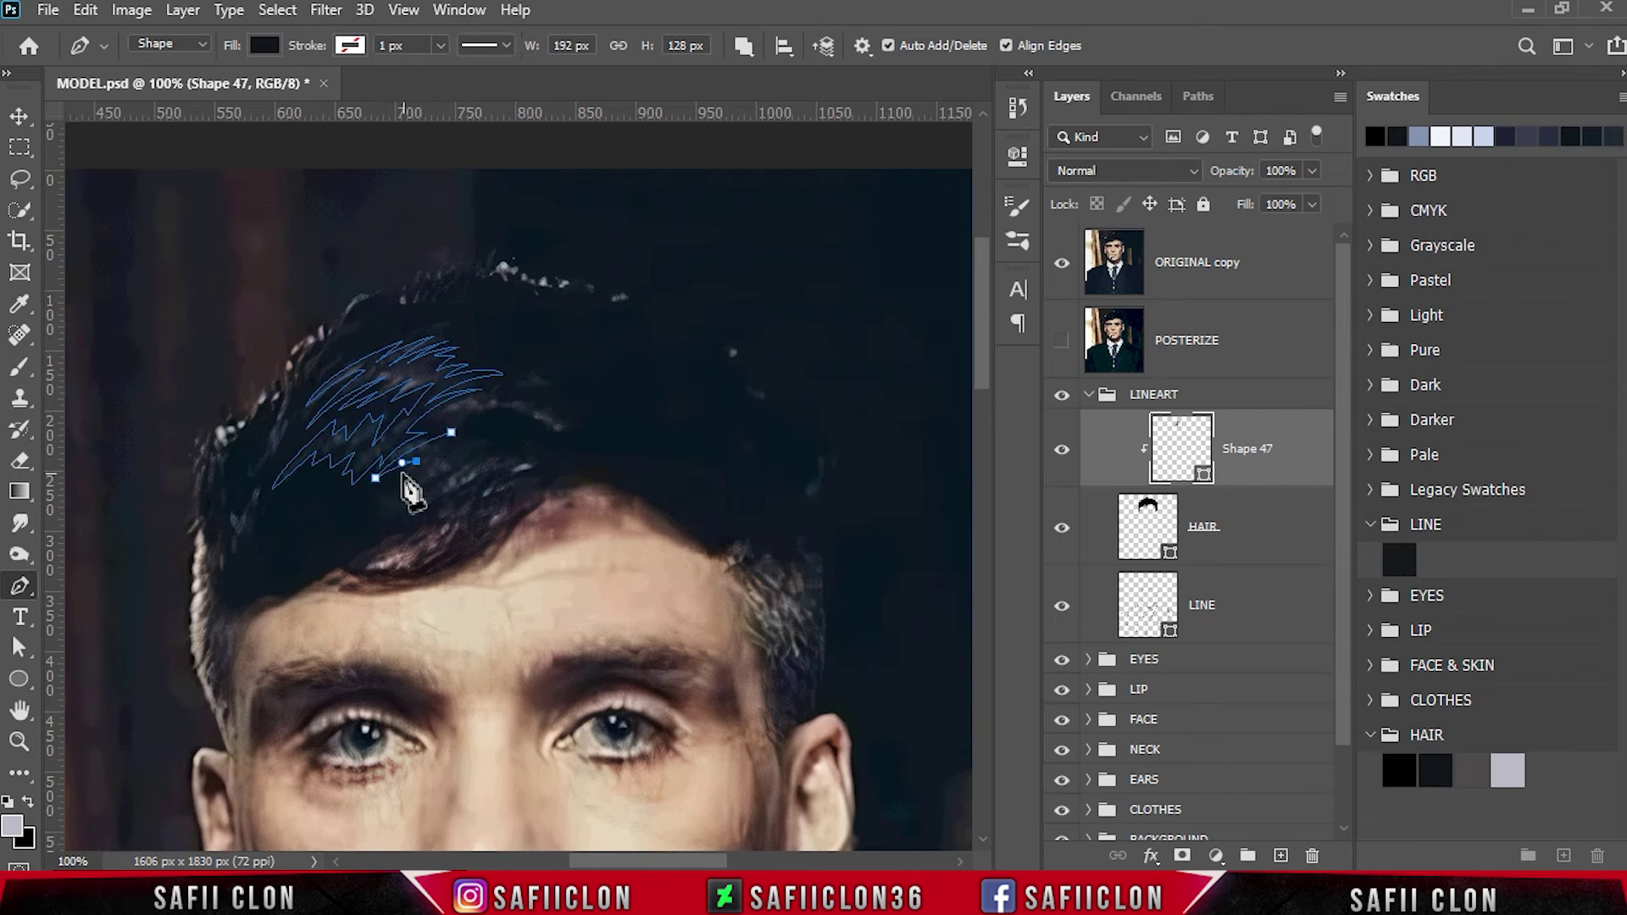
left_click_drag(371, 508, 439, 476)
left_click_drag(360, 523, 497, 460)
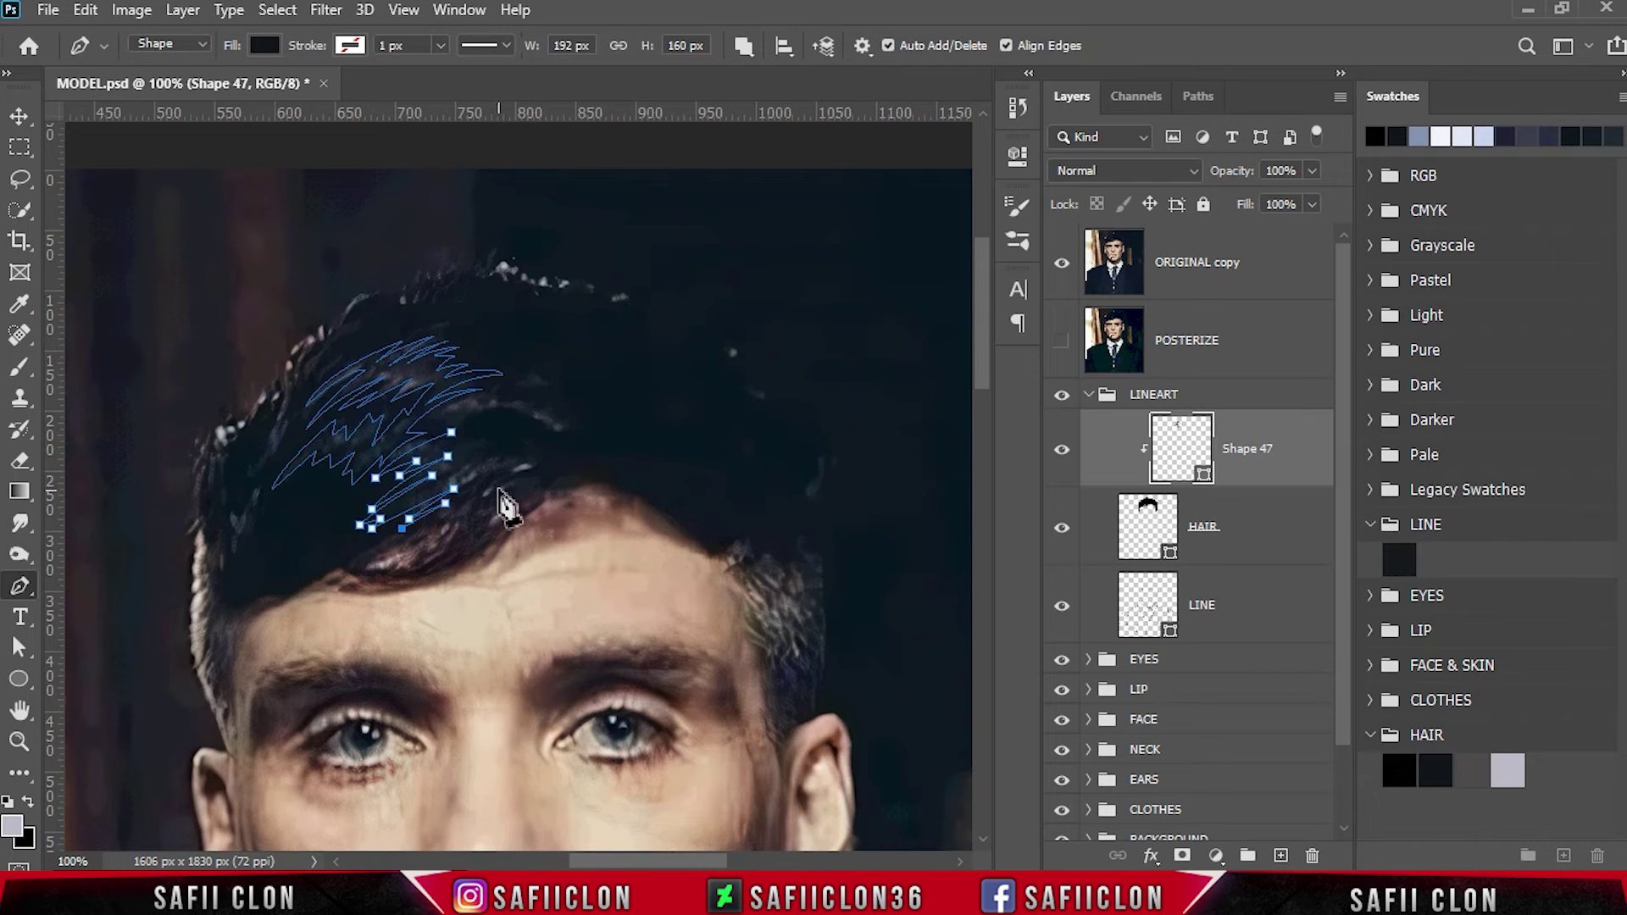
left_click_drag(527, 472, 585, 464)
left_click(545, 462)
left_click_drag(461, 477, 405, 493)
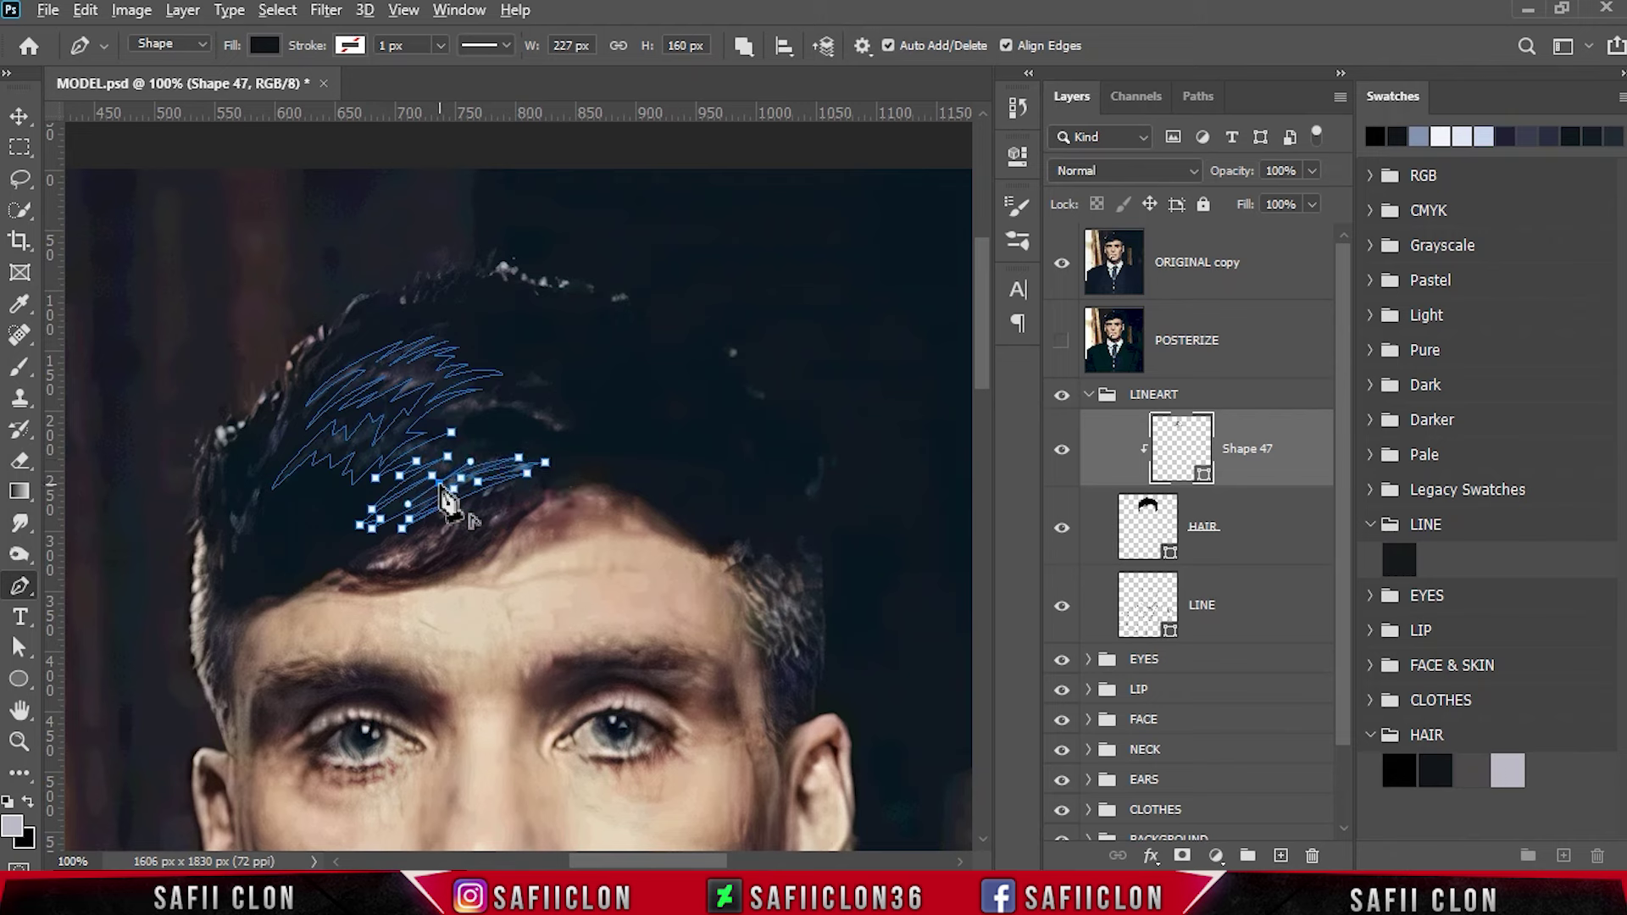
left_click_drag(447, 465, 491, 450)
Add a closed strand toward the crown and another on the hair's left side.
left_click(428, 421)
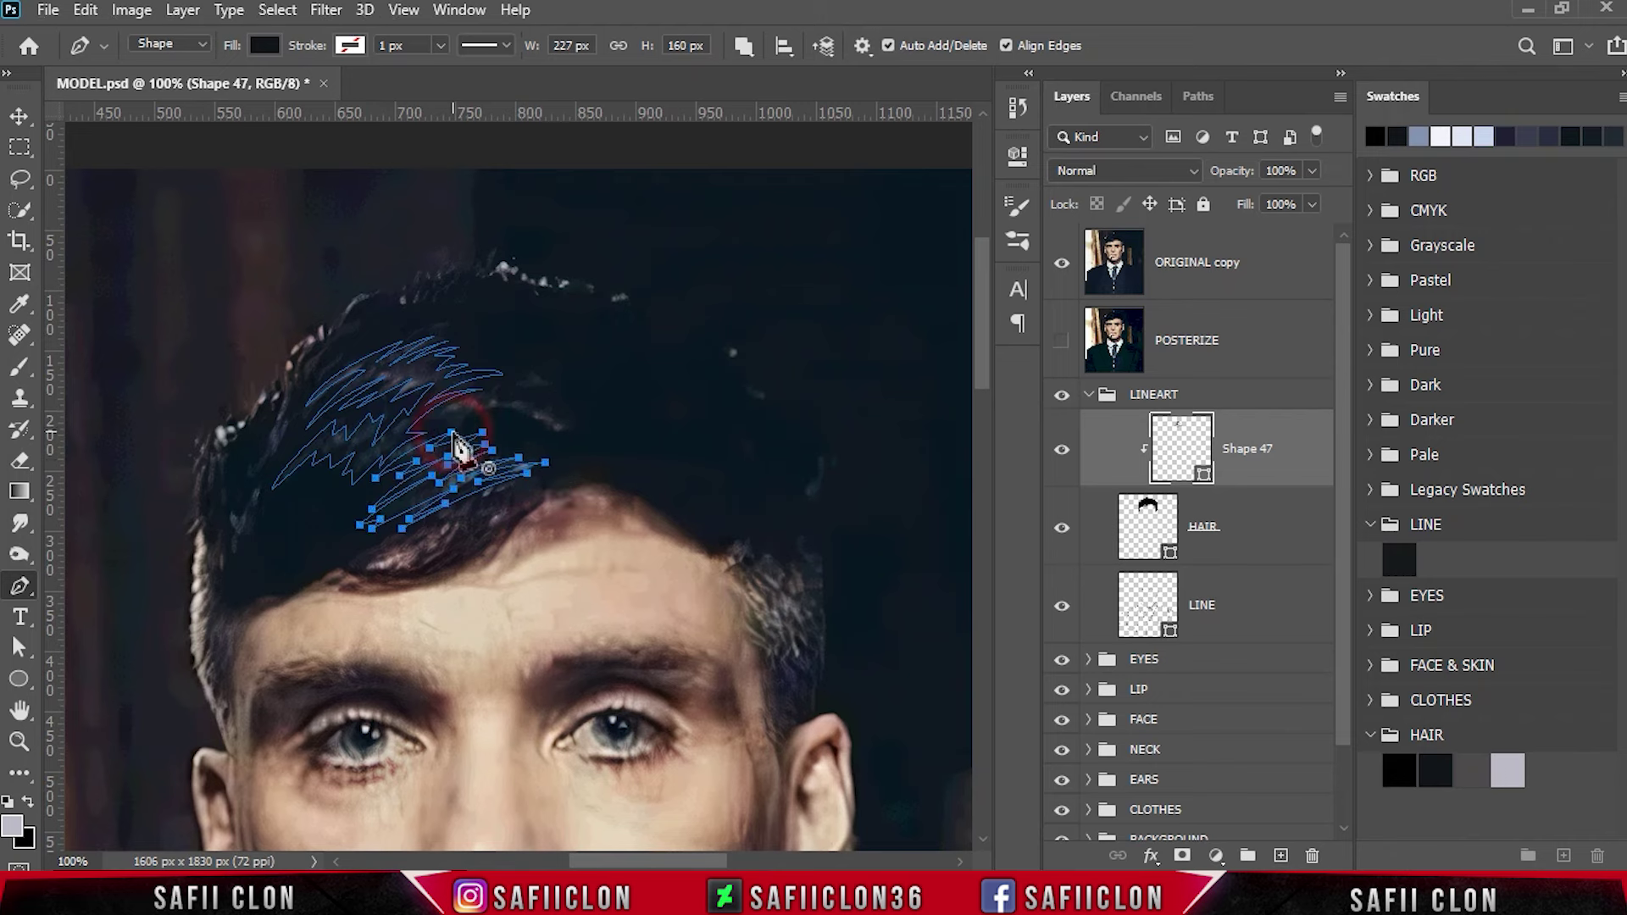
mouse_move(550, 383)
left_mouse_down()
mouse_move(625, 386)
mouse_move(635, 466)
left_mouse_up()
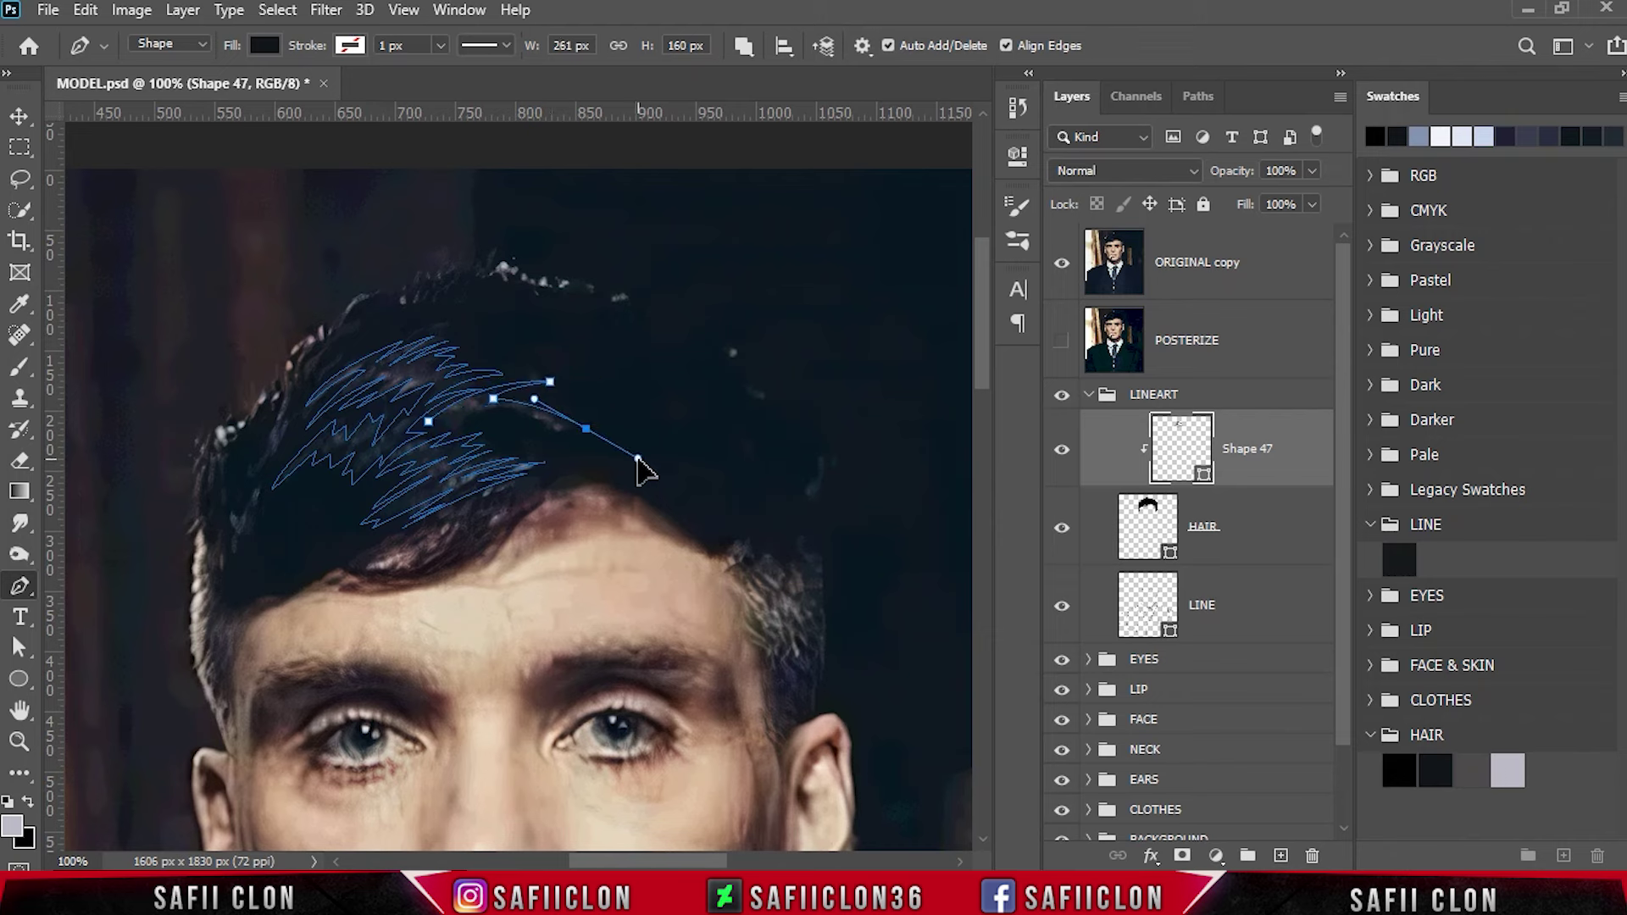
left_click_drag(428, 421, 461, 411)
left_click(289, 424)
left_click_drag(269, 468, 240, 475)
left_click_drag(283, 366, 300, 345)
left_click(283, 430)
Begin a new curved strand above the left strand near the hairline.
left_click_drag(324, 364, 348, 345)
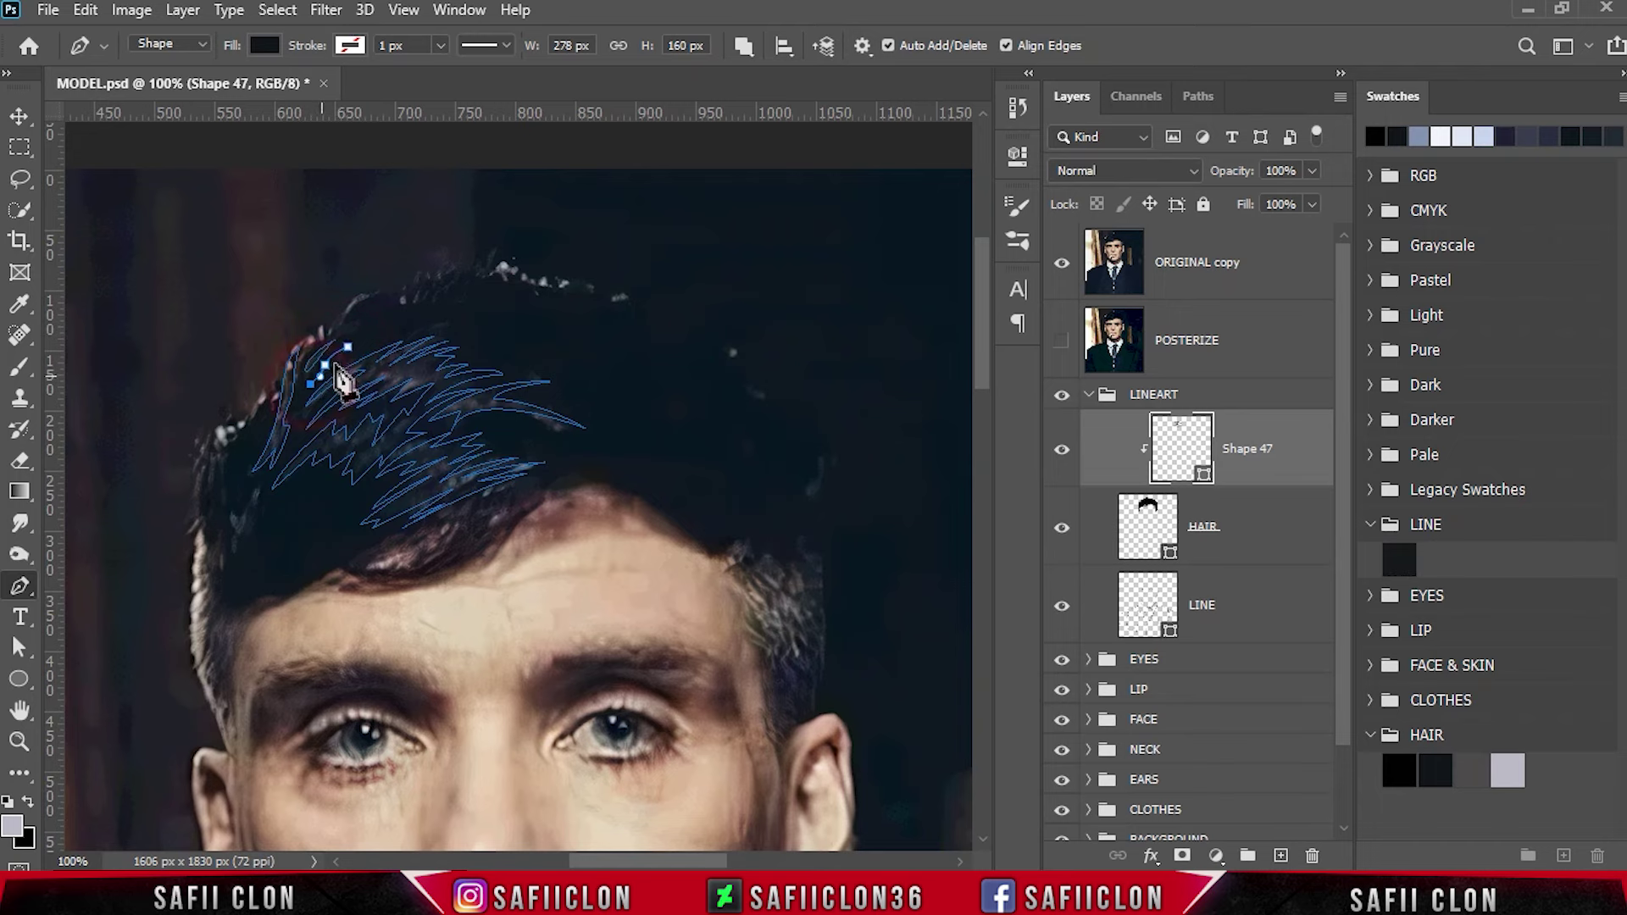
left_click(1061, 263)
left_click_drag(380, 284, 356, 315)
left_click(354, 263)
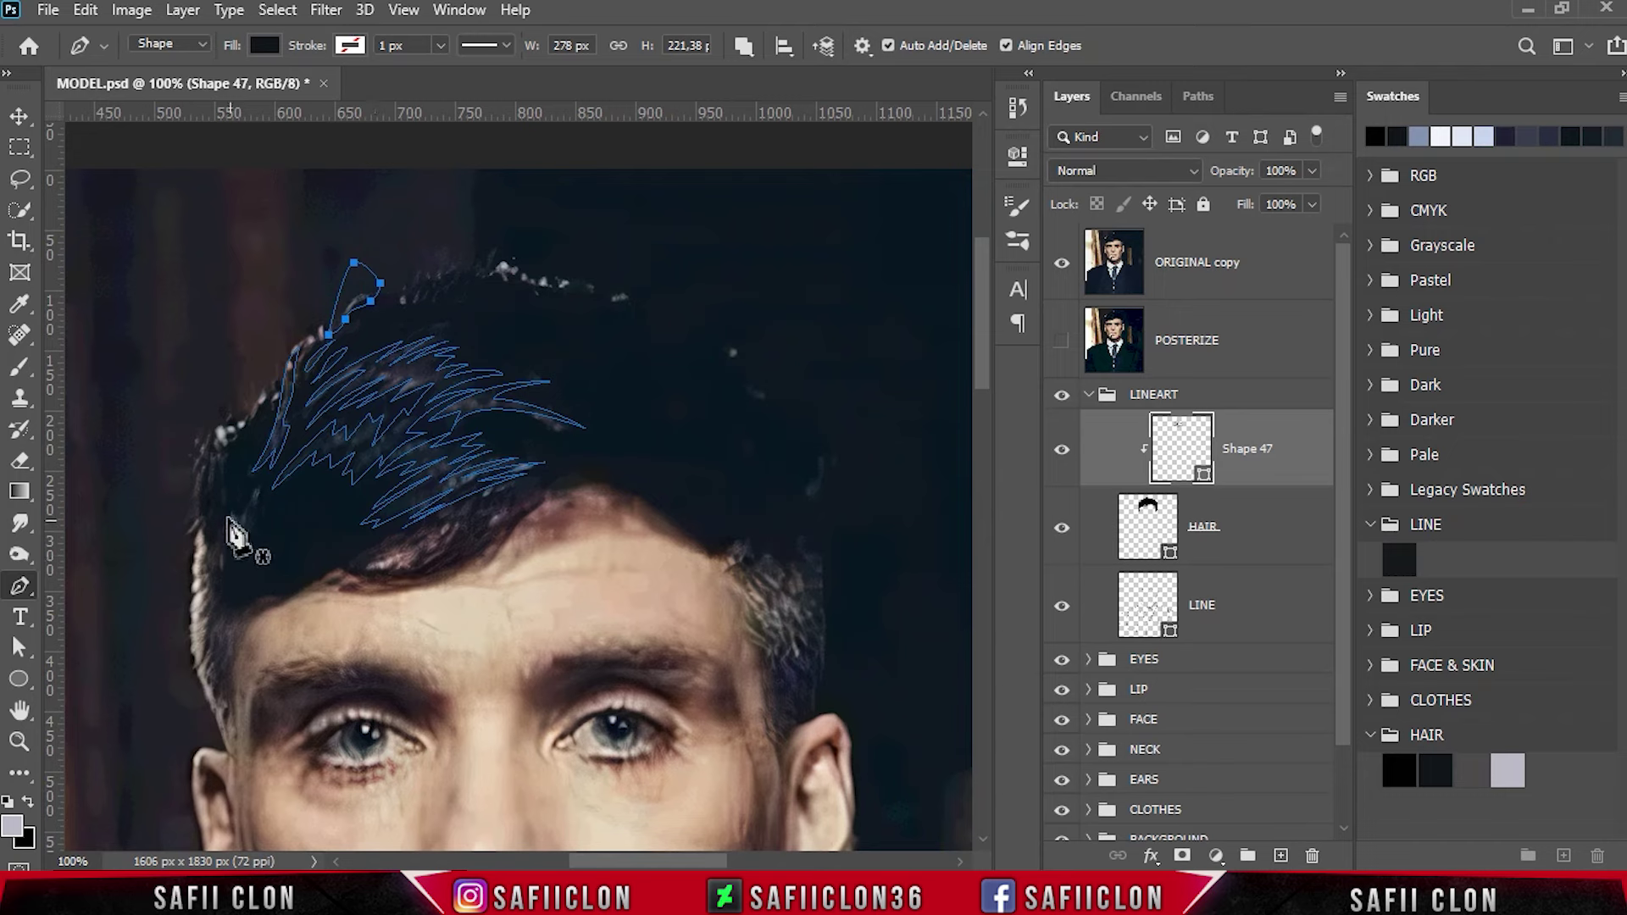
Outline a strand running down the left edge of the hair.
left_click(234, 507)
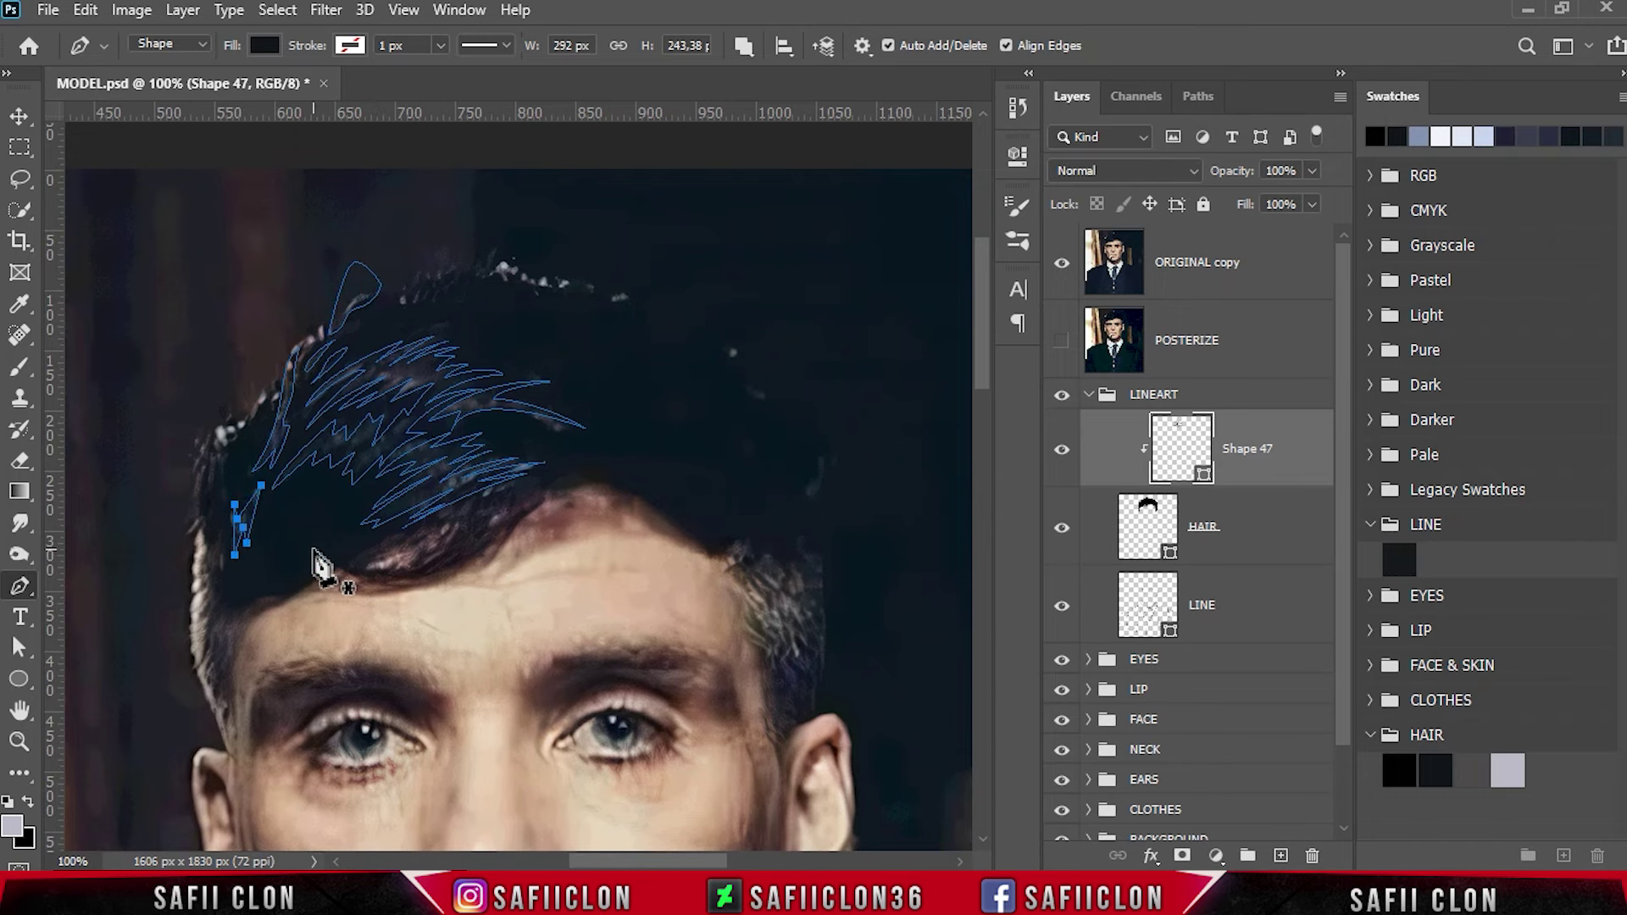
scroll(318, 555, "down", 5)
scroll(254, 322, "down", 1)
left_click(236, 318)
left_click_drag(218, 351, 226, 366)
left_click(207, 382)
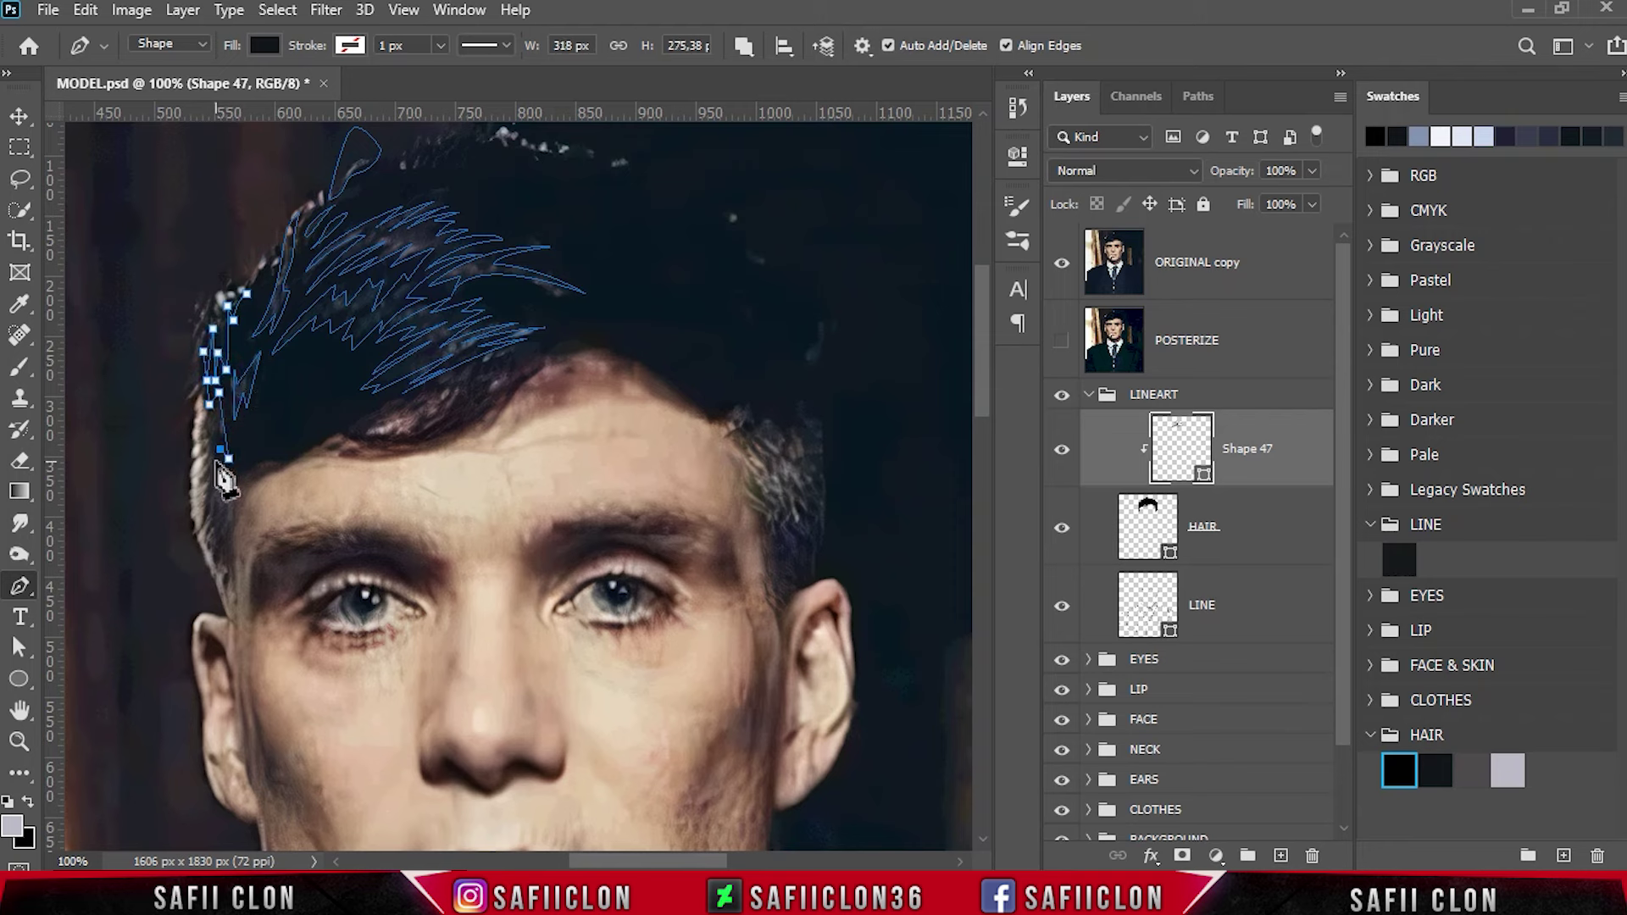
left_click_drag(219, 464, 243, 475)
left_click(221, 500)
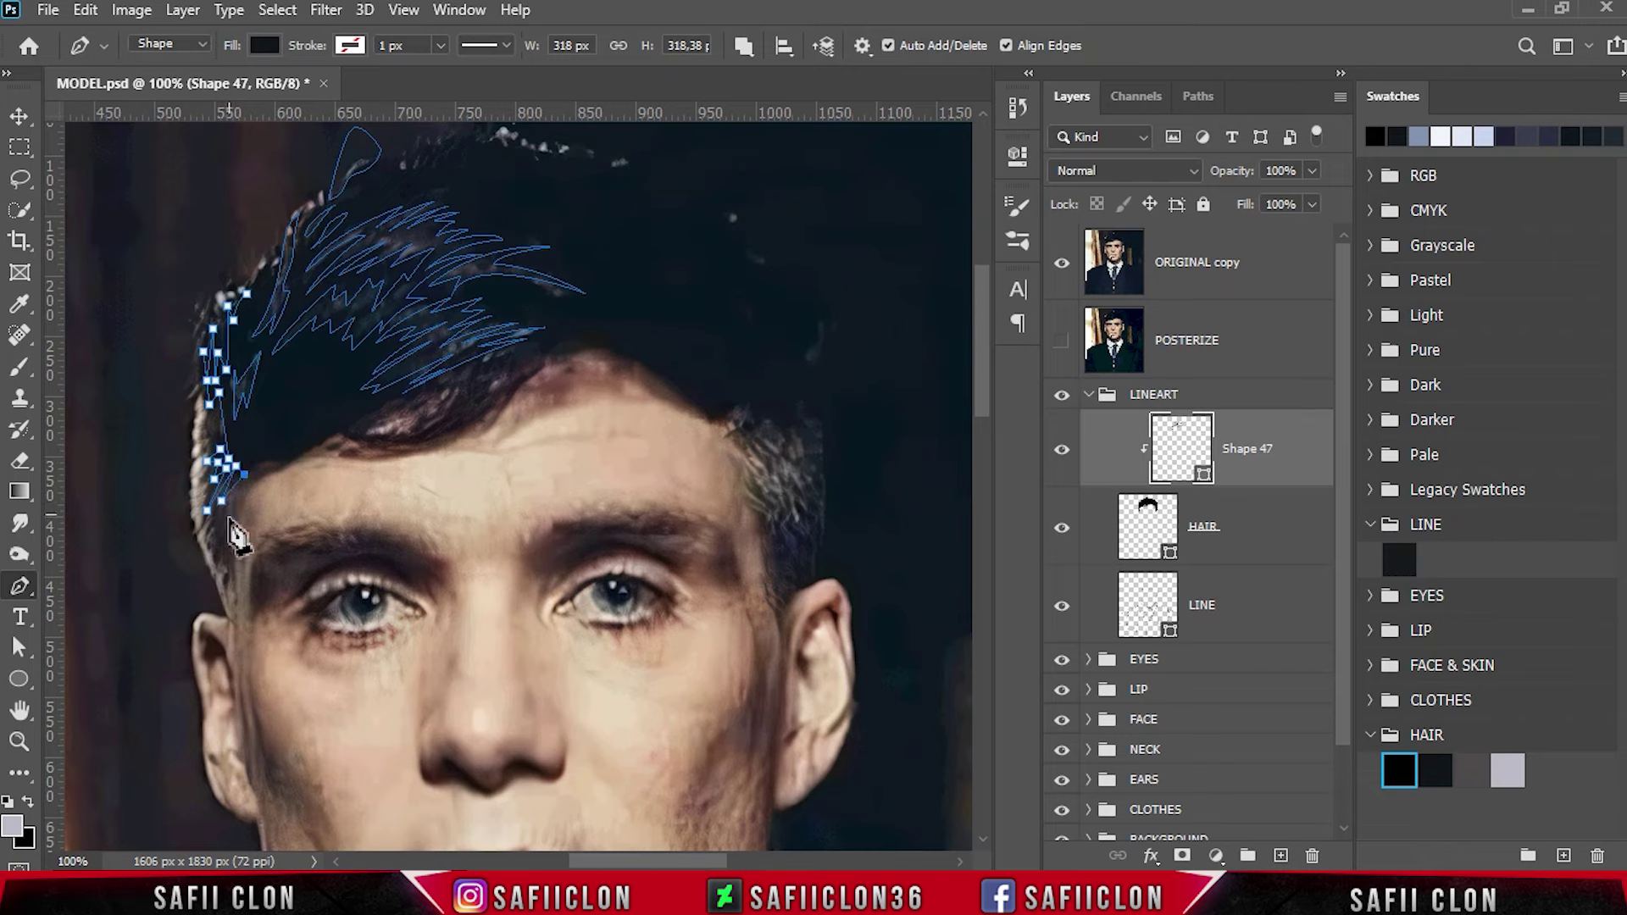
Close the left-edge strand and compare the strands against the original photo.
left_click(1062, 263)
left_click(233, 677)
left_click(155, 510)
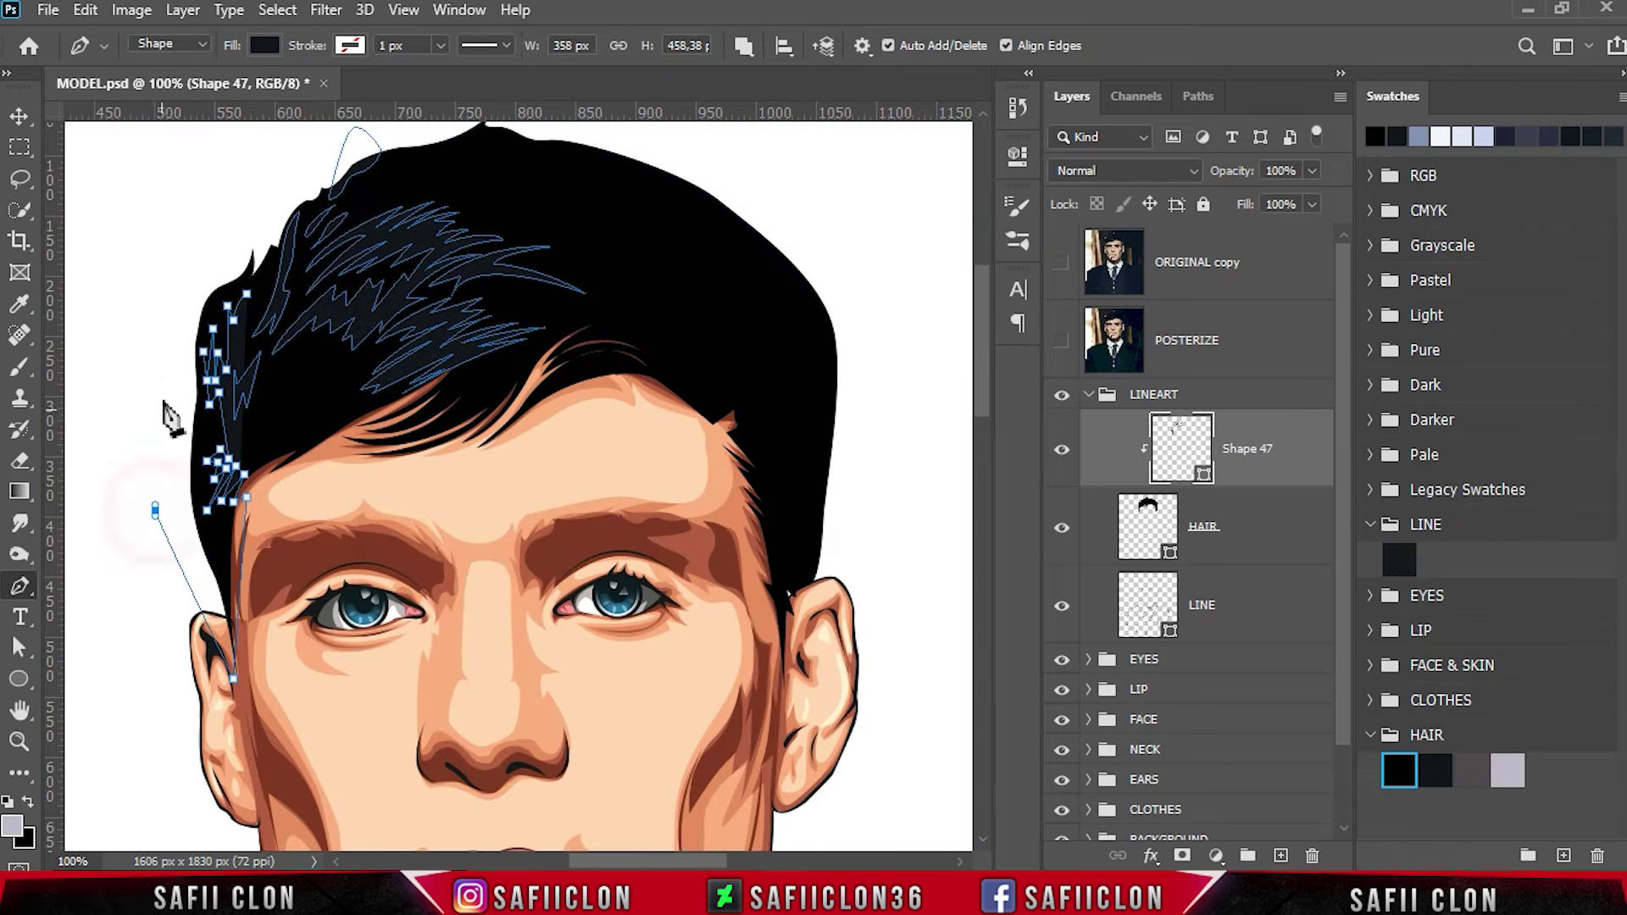
left_click(163, 297)
left_click(243, 249)
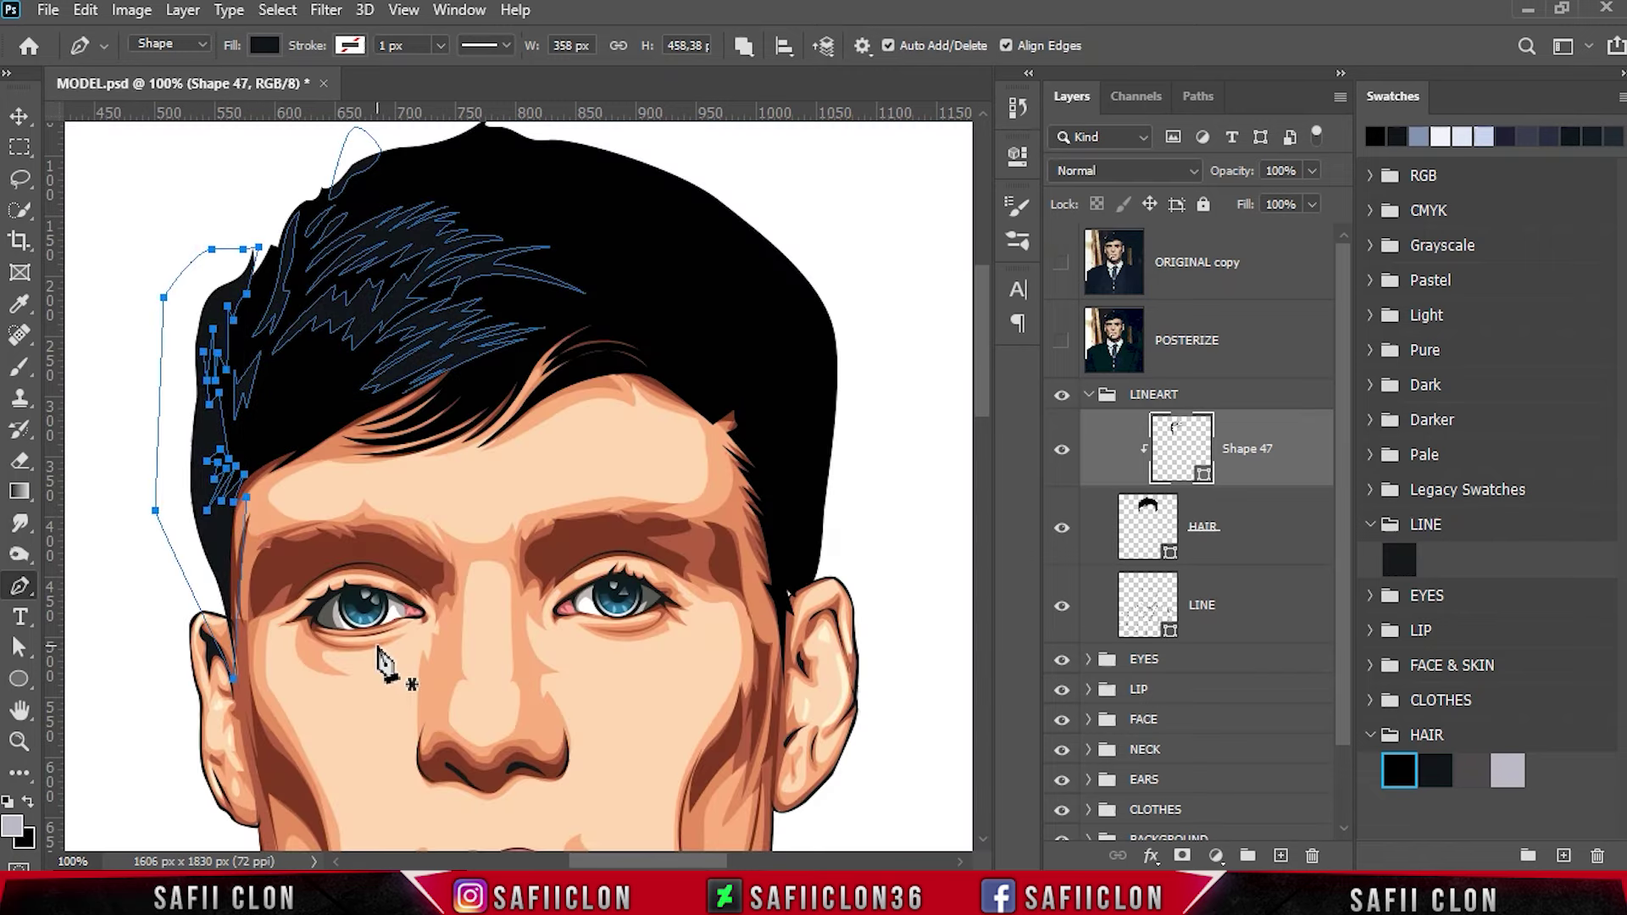
key("Escape")
key("ctrl+h")
left_click(1061, 265)
left_click(1061, 265)
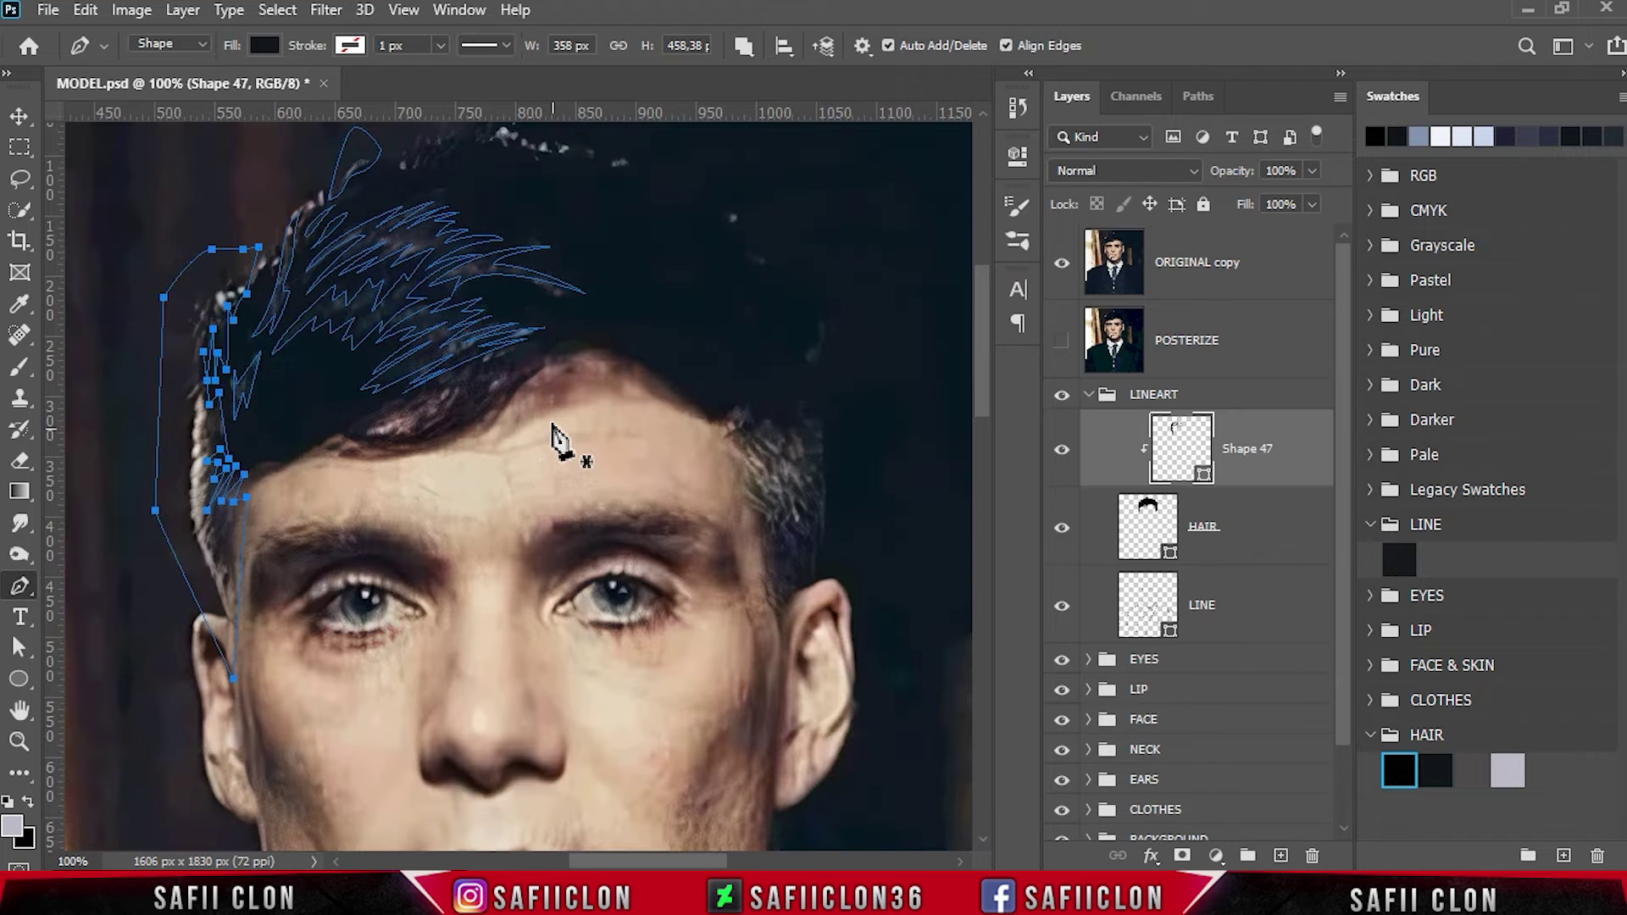
left_click(528, 341)
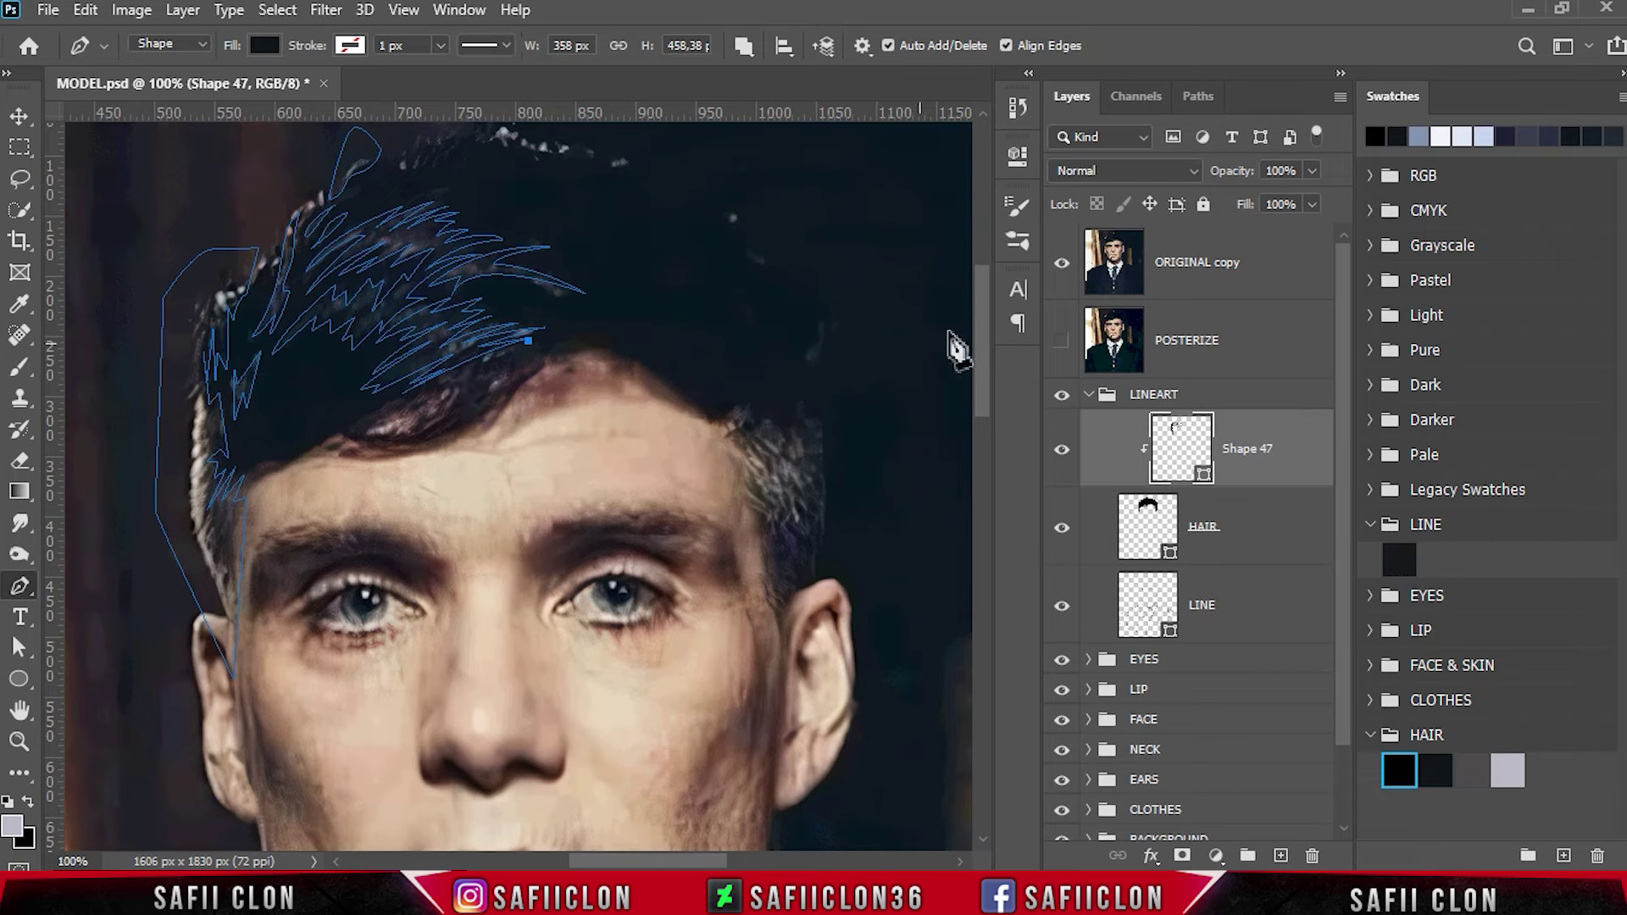
Start a new strand curving across the forehead fringe.
left_click(1061, 262)
left_click_drag(458, 370, 478, 369)
left_click_drag(377, 419, 298, 421)
left_click(463, 388)
left_click(475, 383)
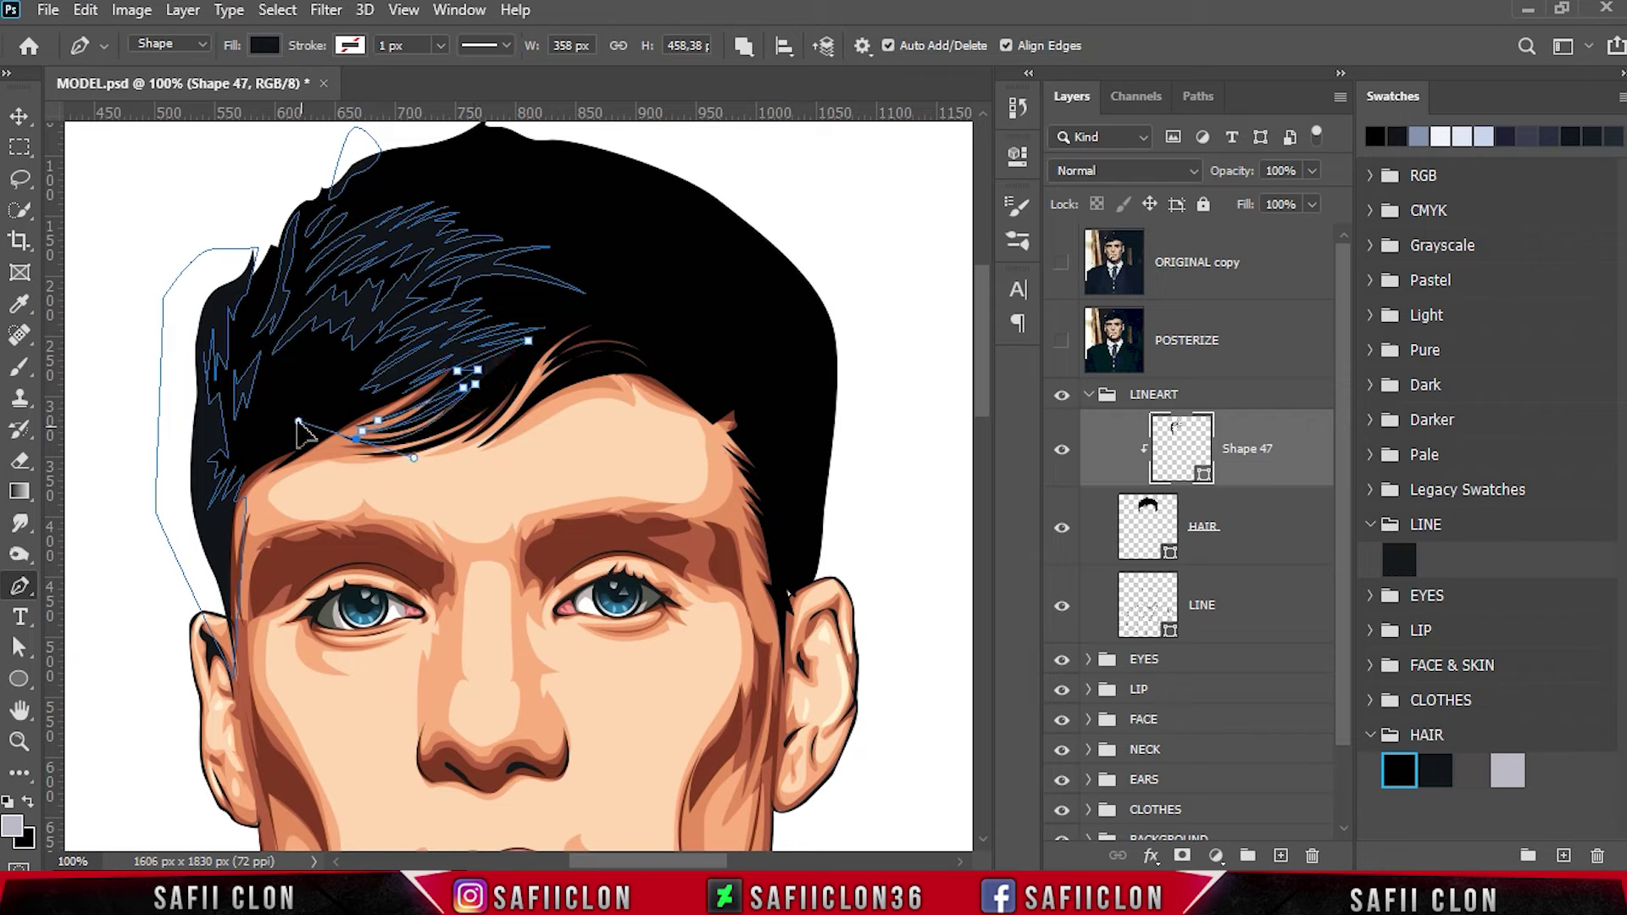
Finish the fringe strand with a few more points toward its tip.
left_click(505, 370)
mouse_move(405, 454)
left_mouse_down()
mouse_move(477, 446)
mouse_move(526, 384)
left_mouse_up()
left_click(523, 362)
left_click(583, 318)
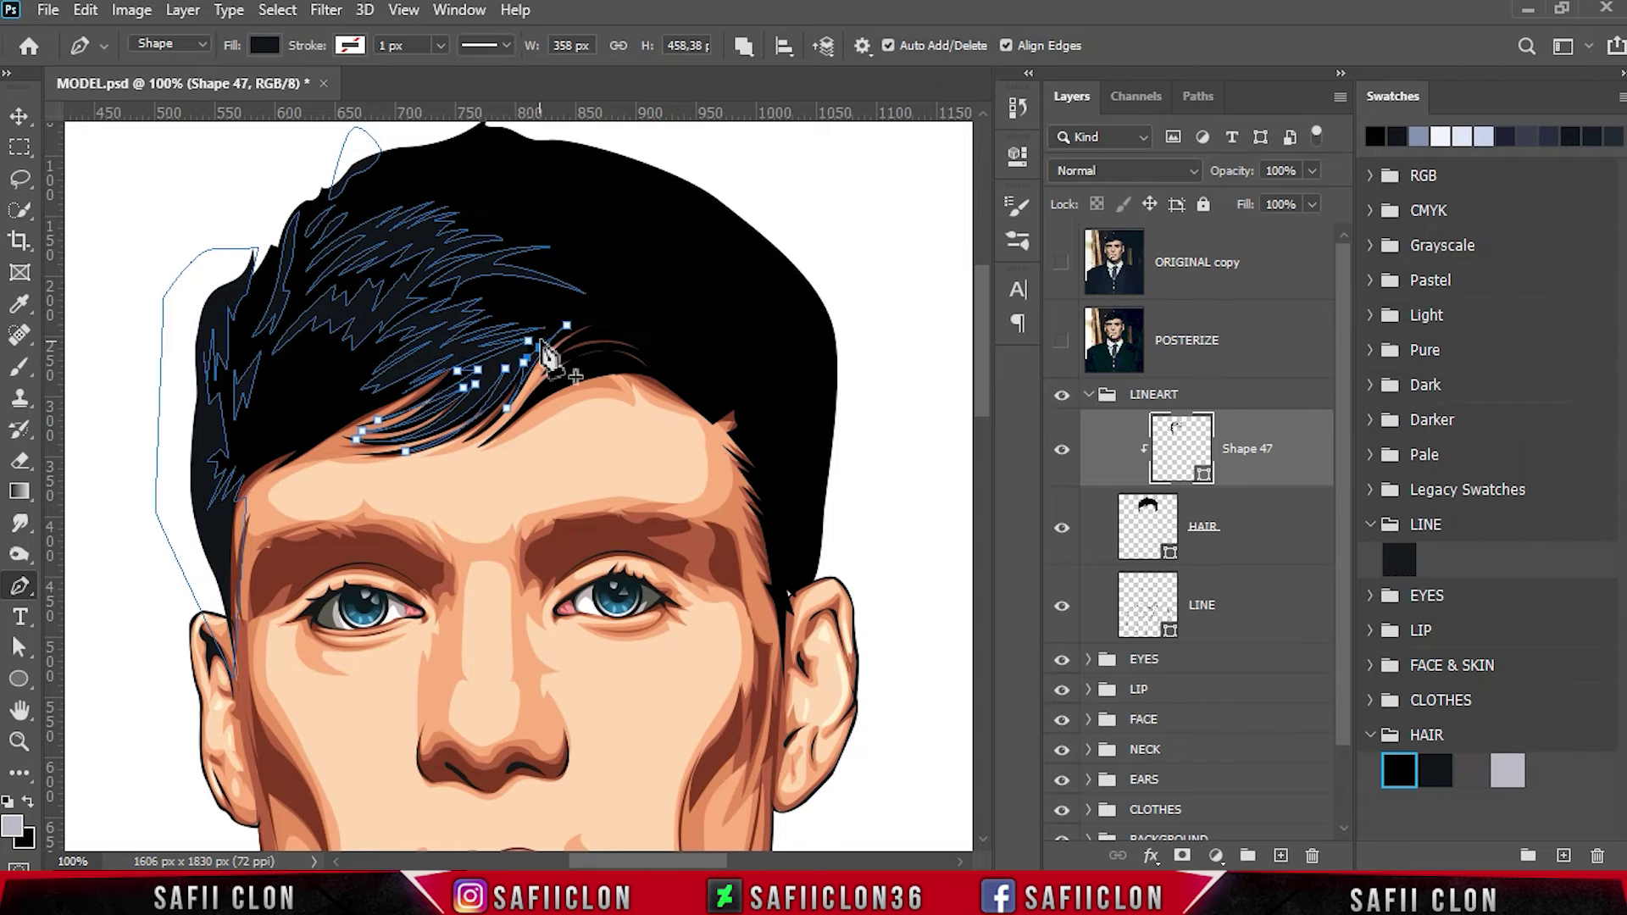
left_click(527, 341)
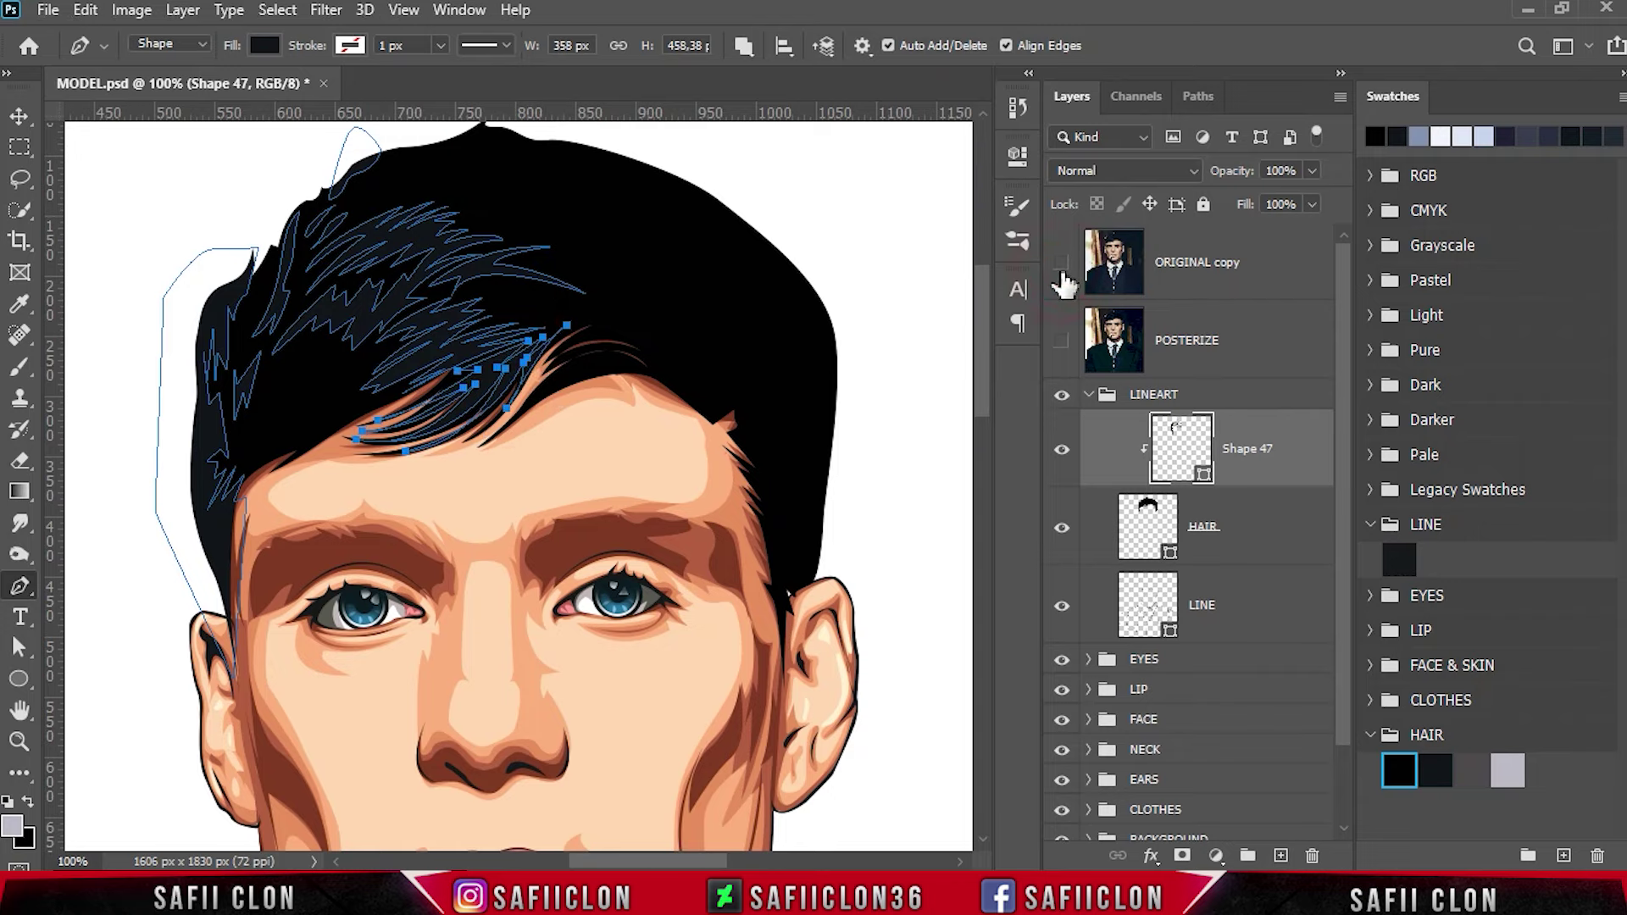
Show the photo and trace a zigzag strand along the top of the hair.
left_click(1061, 262)
scroll(623, 432, "up", 2)
scroll(618, 428, "up", 1)
left_click(394, 268)
left_click(428, 283)
left_click(510, 263)
left_click(537, 262)
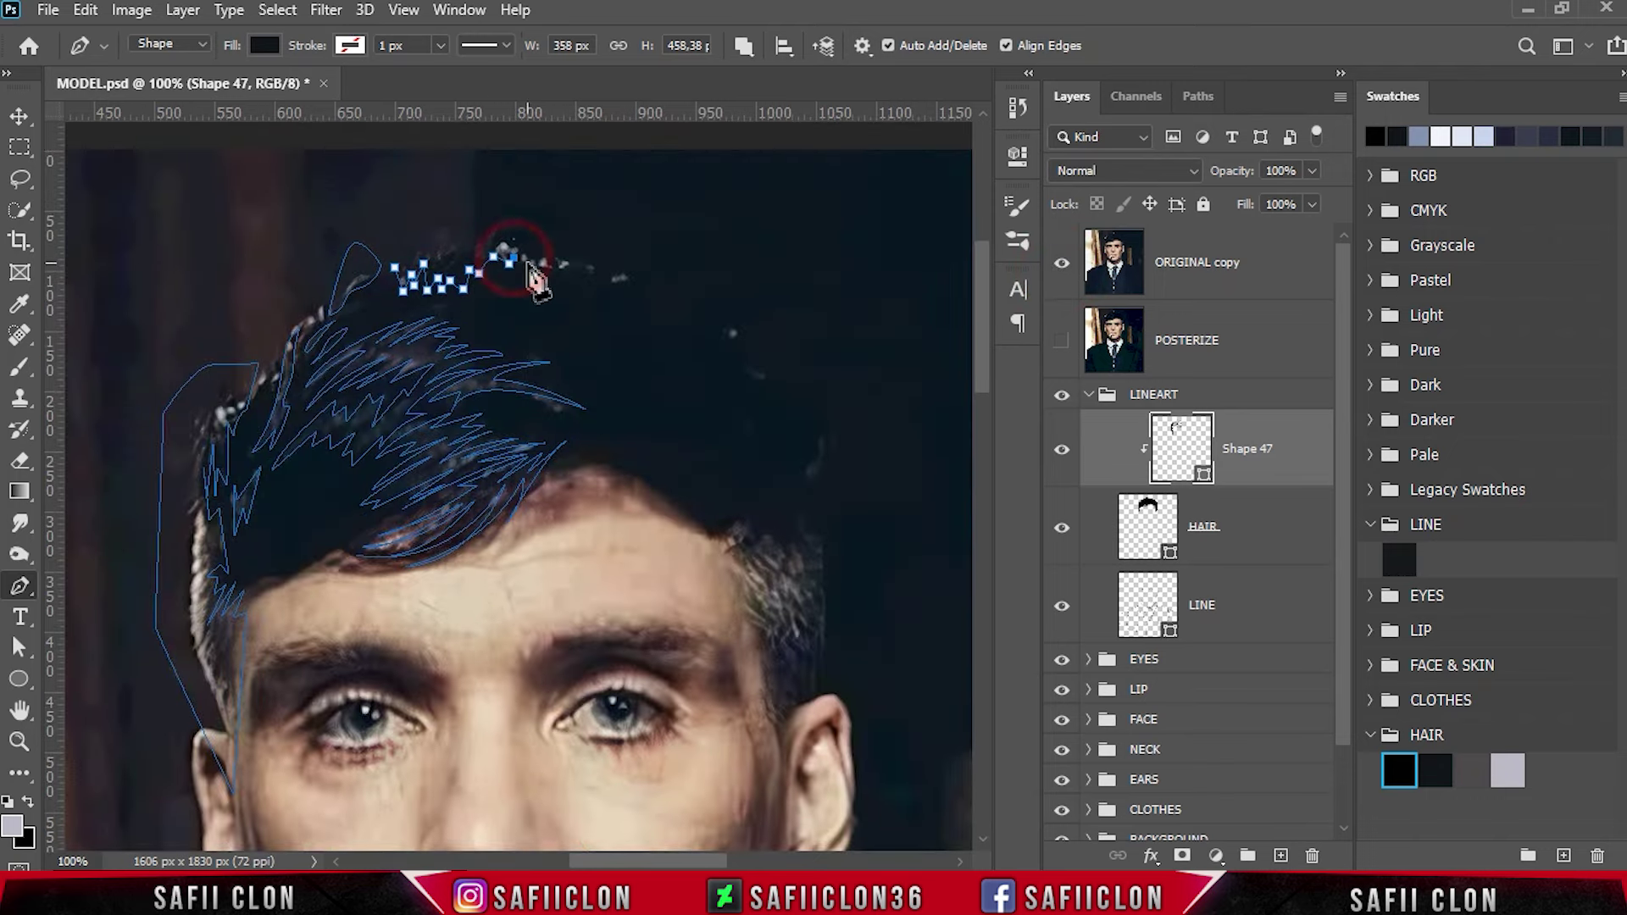
left_click(605, 276)
left_click_drag(393, 268, 399, 272)
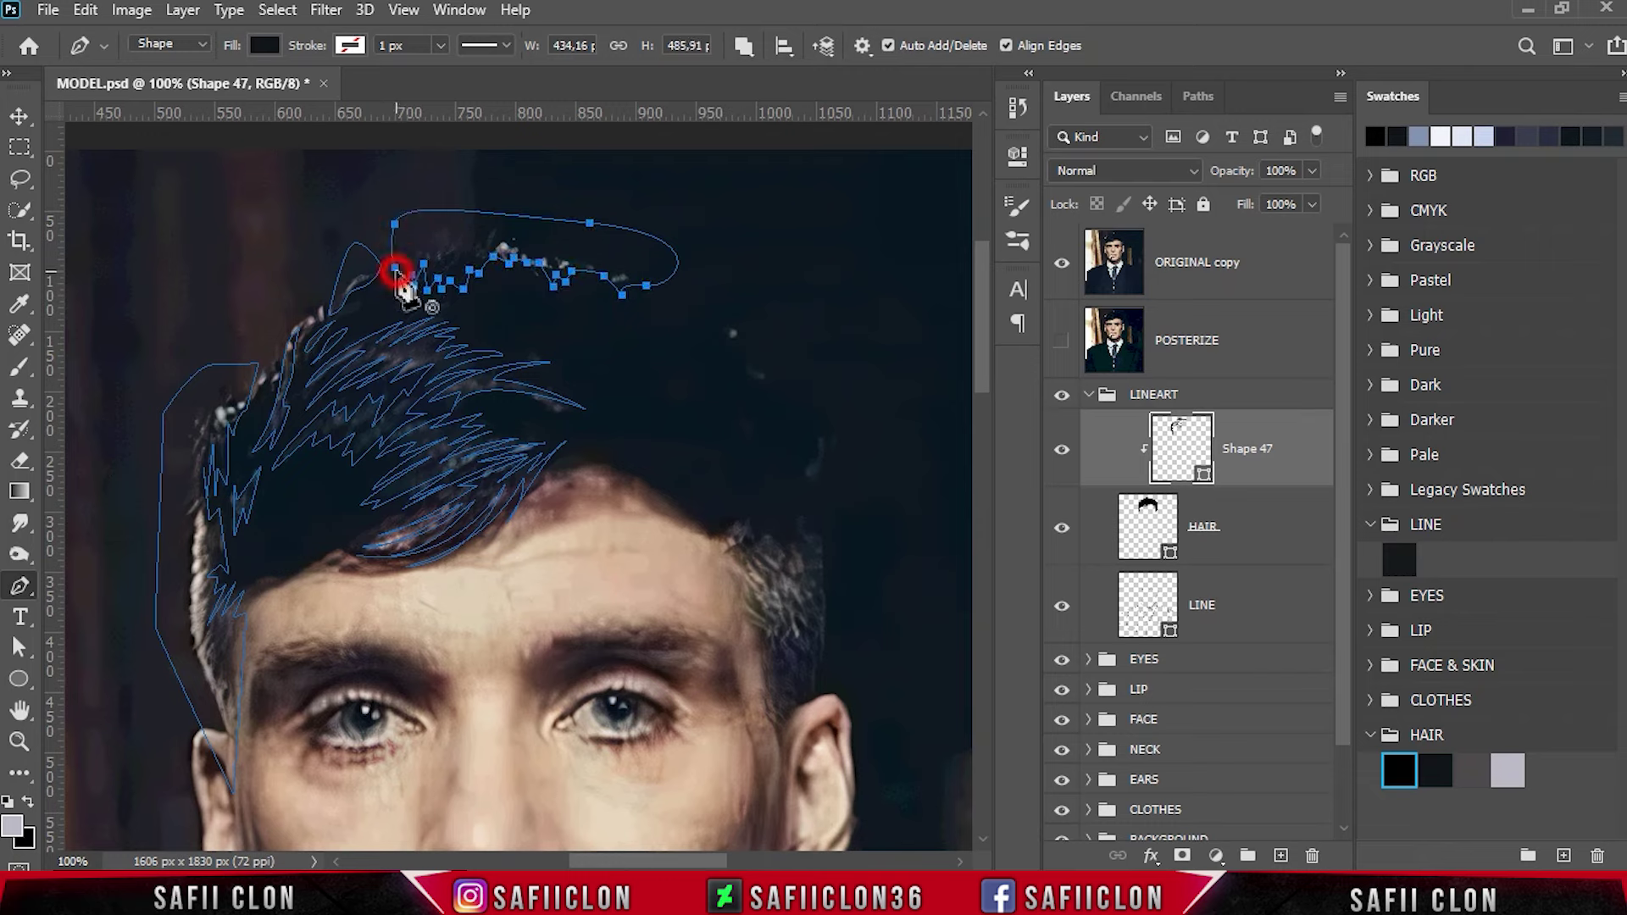
Add a small closed strand to the right of the crown.
left_click(719, 315)
left_click(737, 346)
left_click(725, 329)
left_click(719, 315)
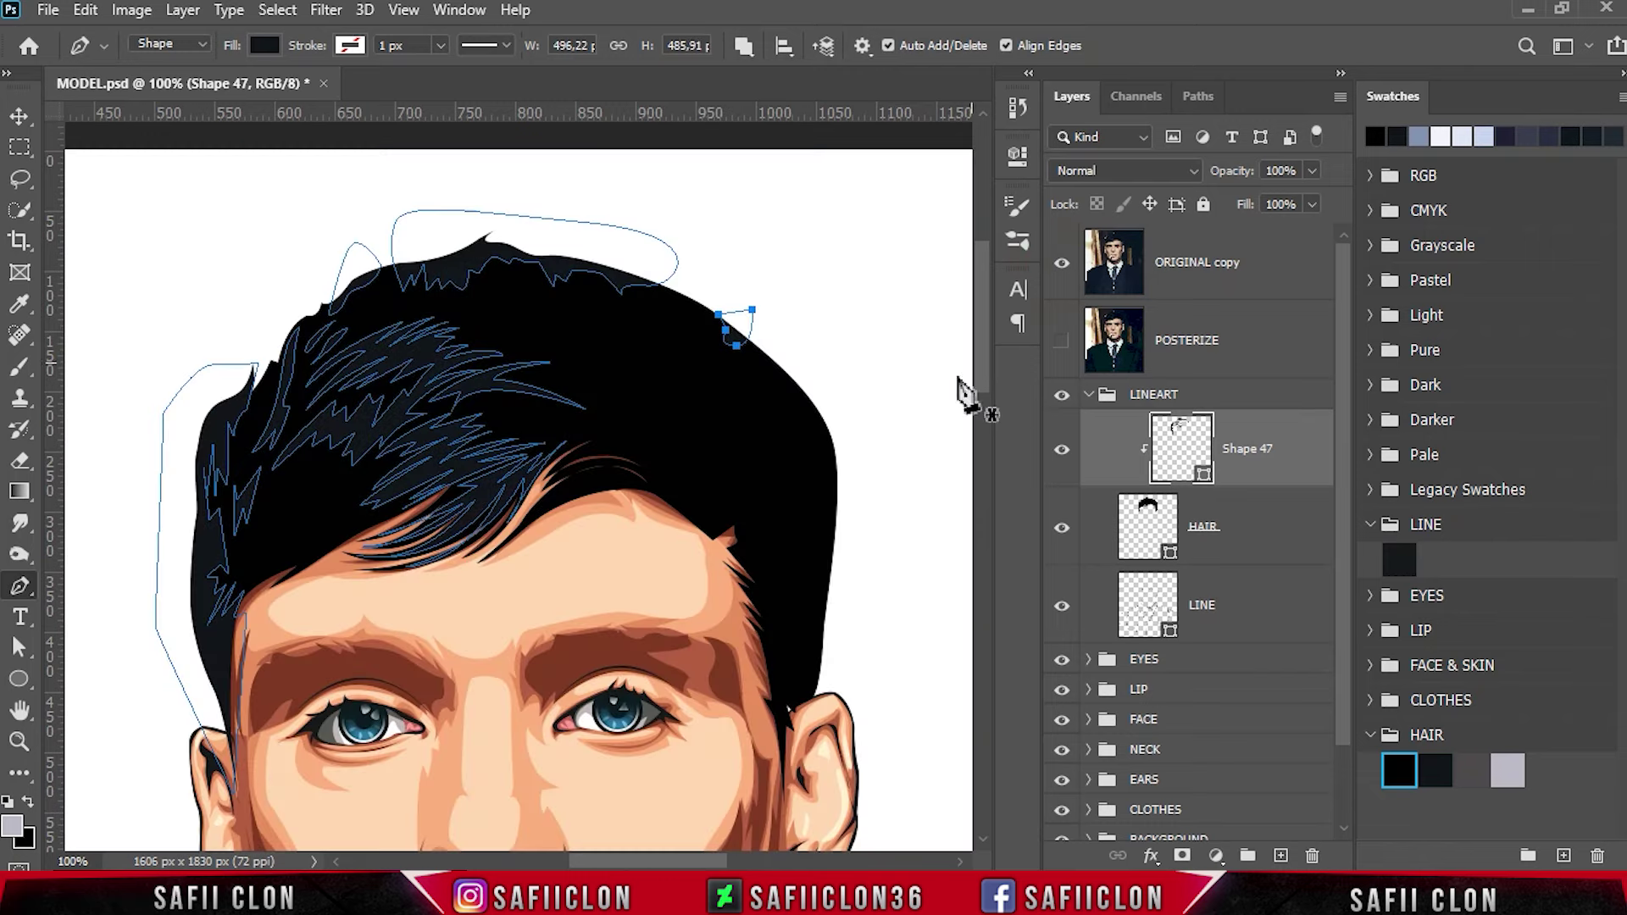
left_click(1061, 263)
Trace a bulging curved strand down the hair's right side.
left_click(776, 365)
left_click_drag(790, 407, 793, 421)
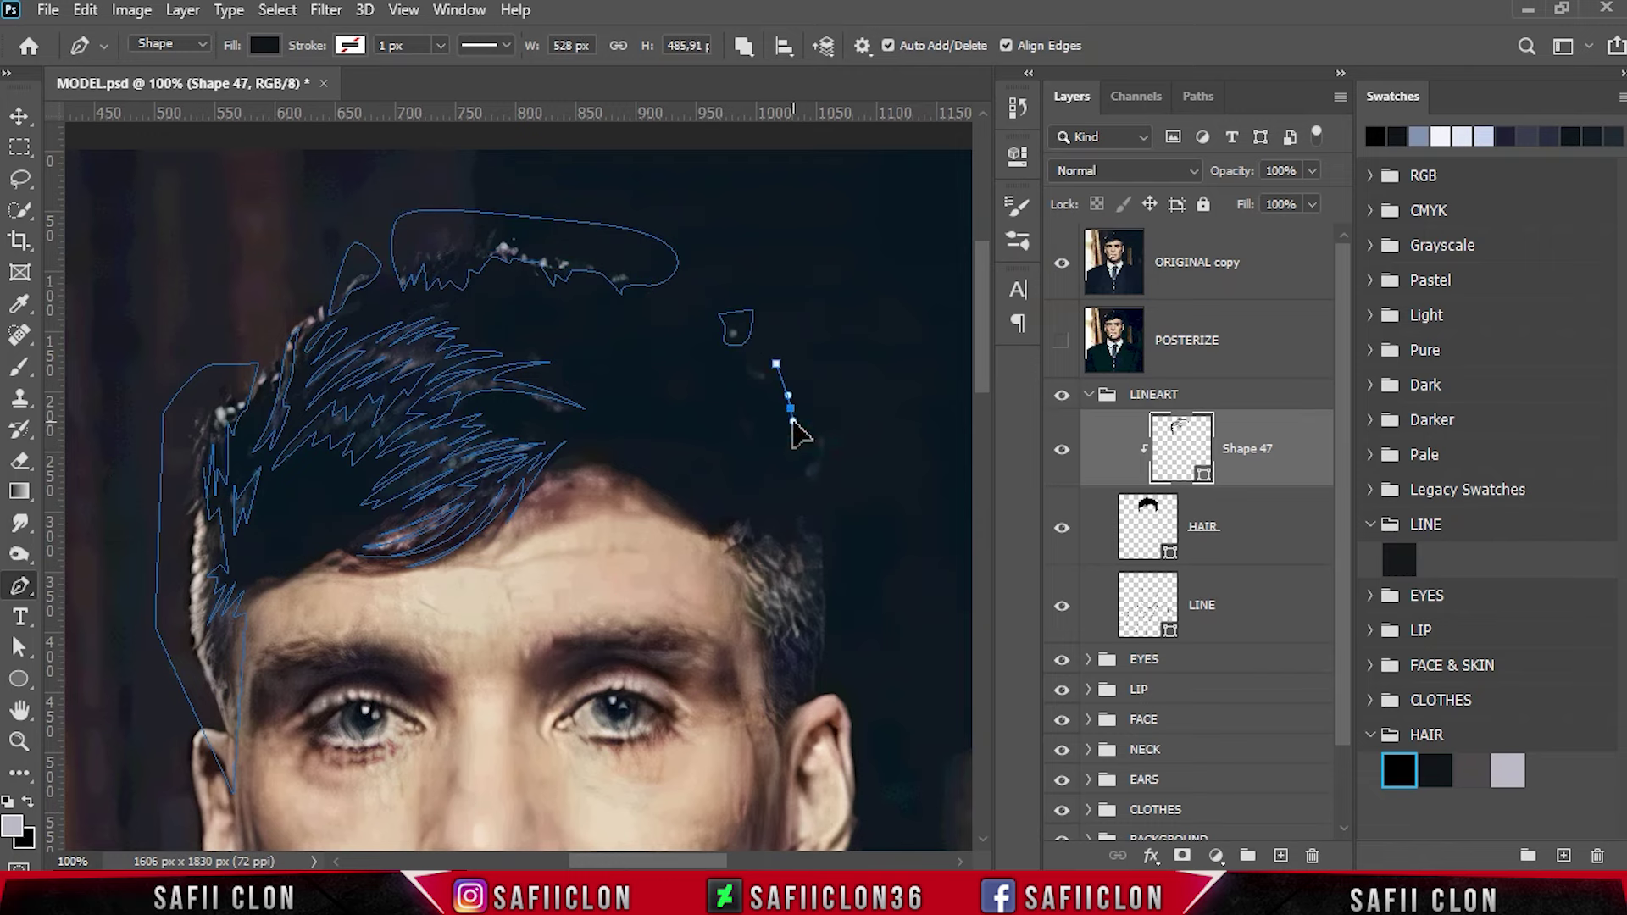
left_click(794, 428)
left_click(800, 453)
left_click(806, 499)
left_click_drag(830, 527, 865, 447)
left_click_drag(776, 364, 890, 454)
Start another strand down the right temple.
left_click(737, 357)
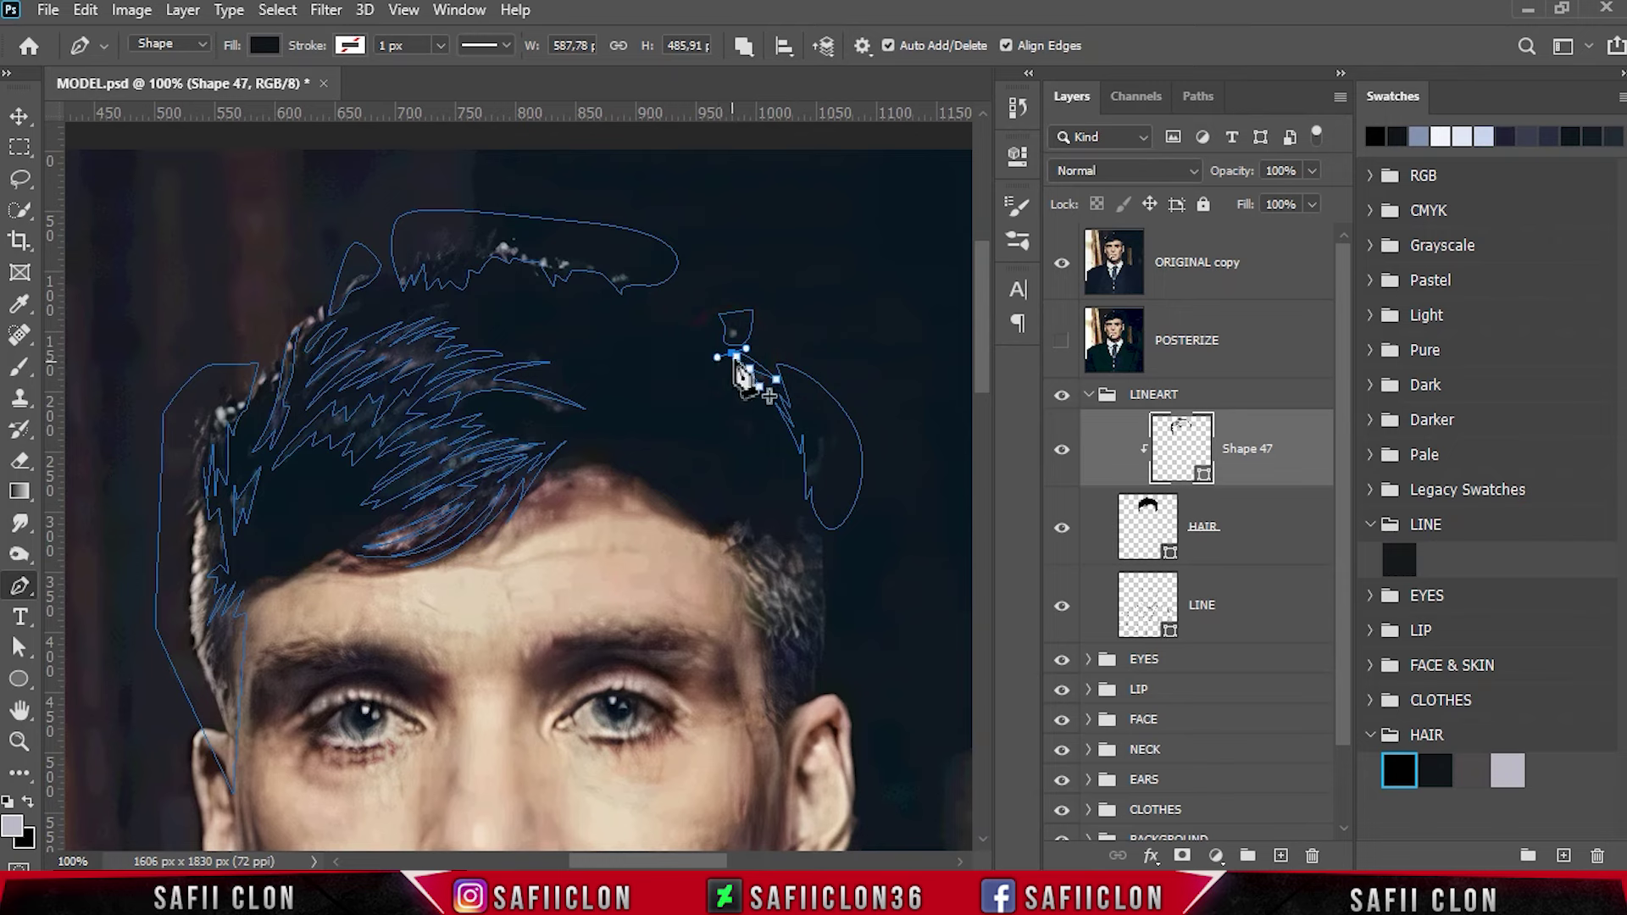
scroll(816, 483, "down", 1)
left_click(690, 453)
left_click_drag(741, 528, 725, 483)
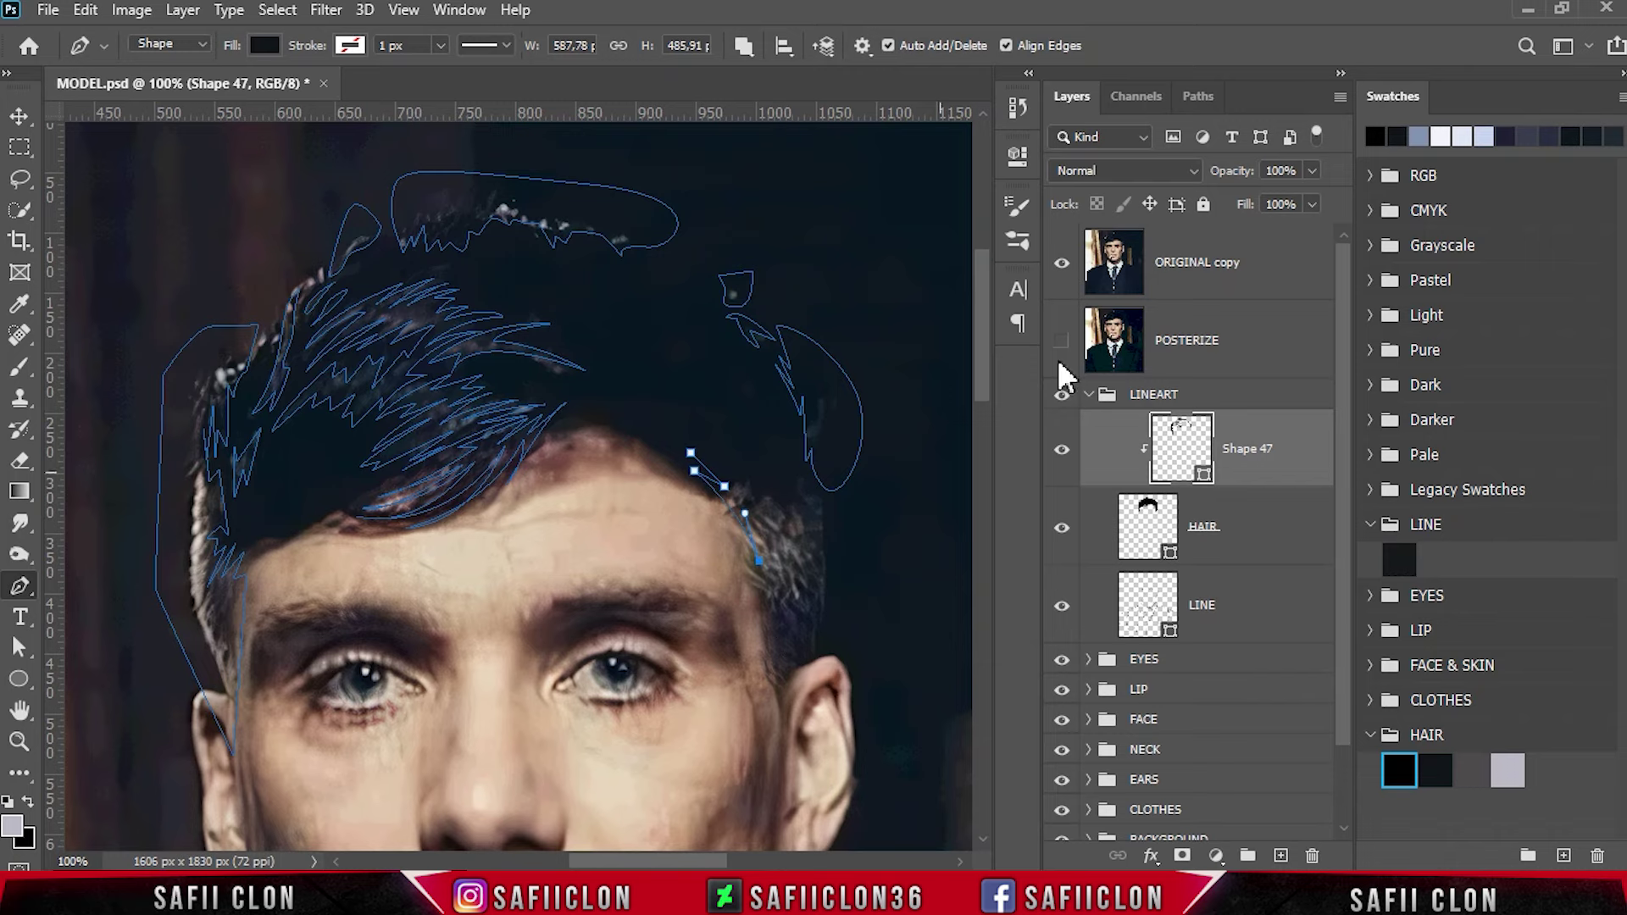
Extend Shape 47's hair path down the right hairline to beside the ear.
left_click(1060, 263)
left_click(771, 618)
left_click(777, 663)
left_click(786, 726)
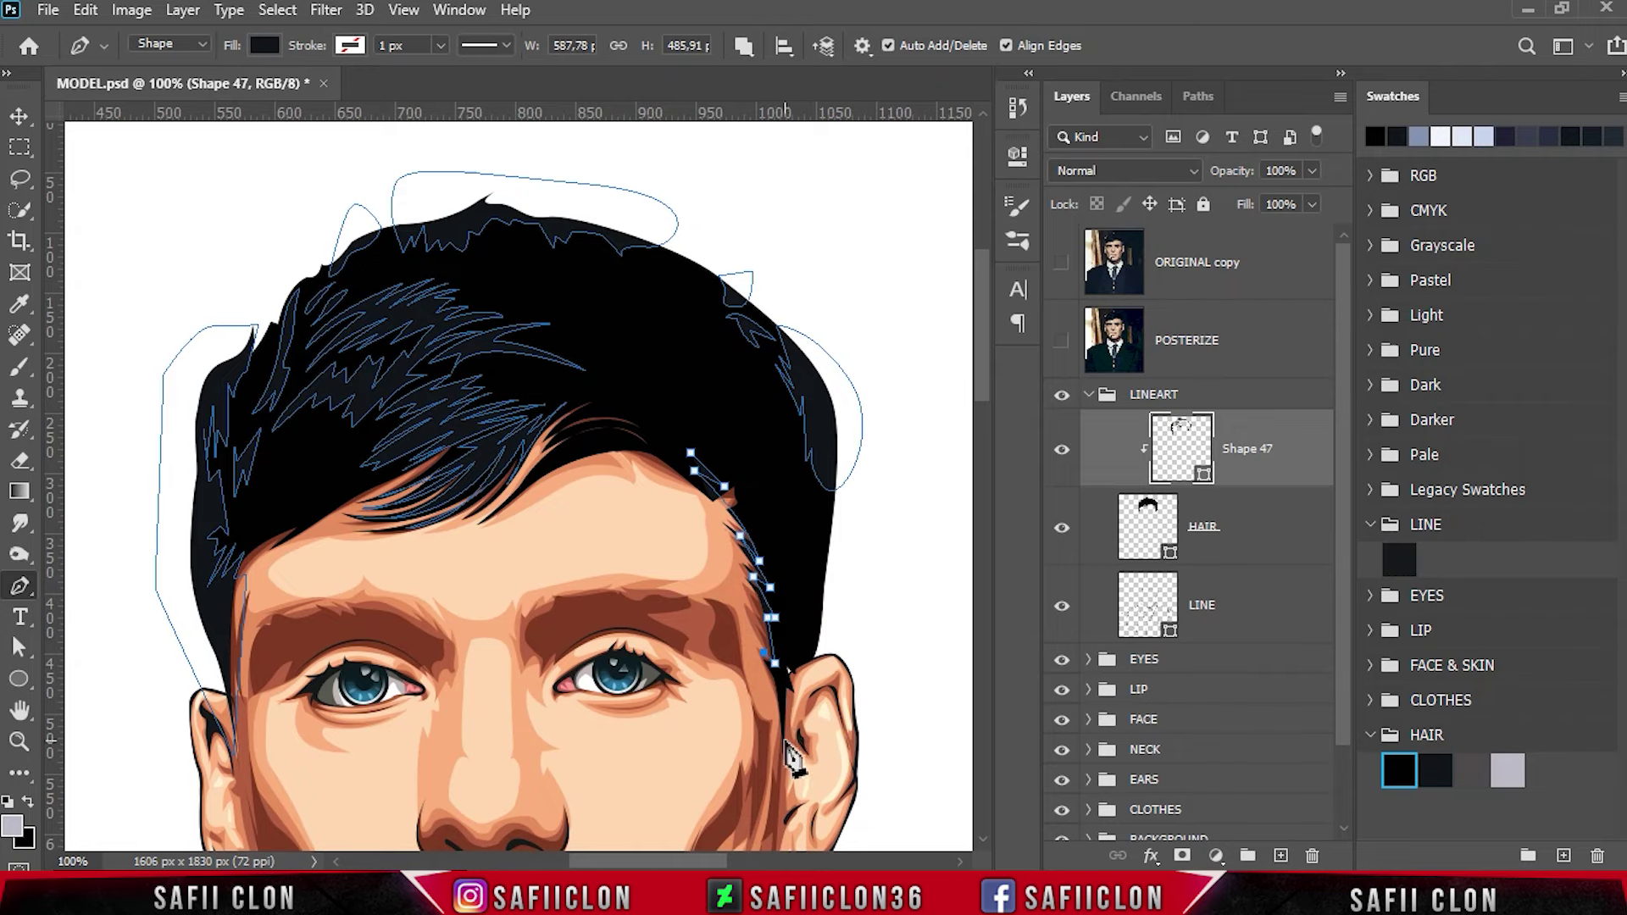
left_click(1061, 340)
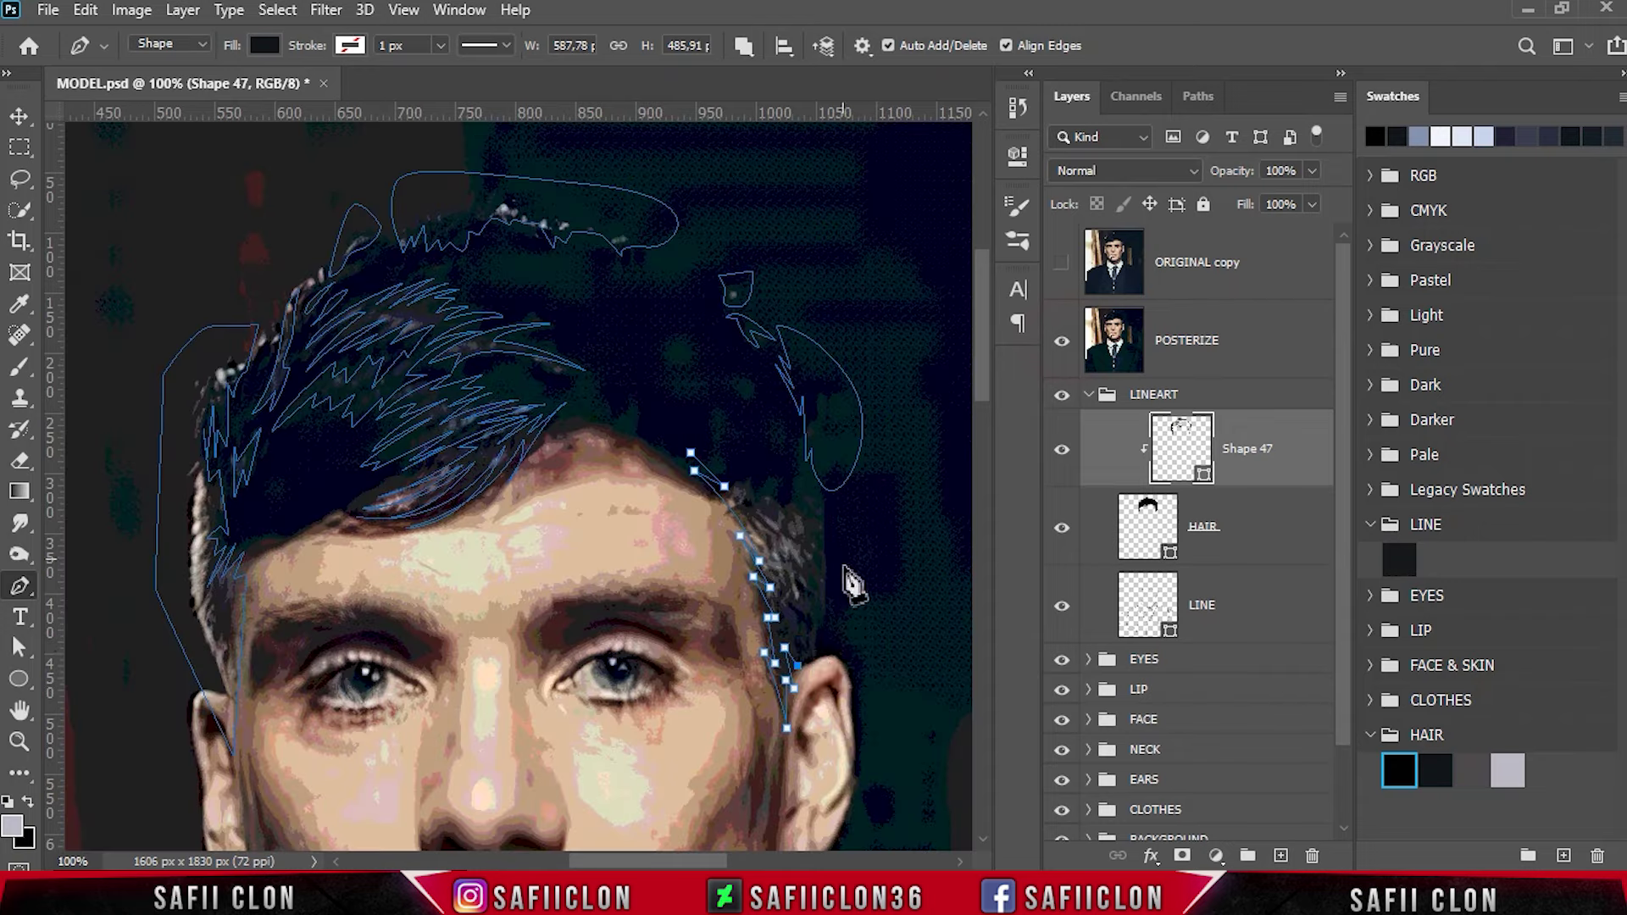
left_click(812, 653)
Add anchors back up along the ear, shaping strands at the right hairline.
left_click(819, 464)
left_click(817, 505)
left_click(816, 549)
left_click(1061, 340)
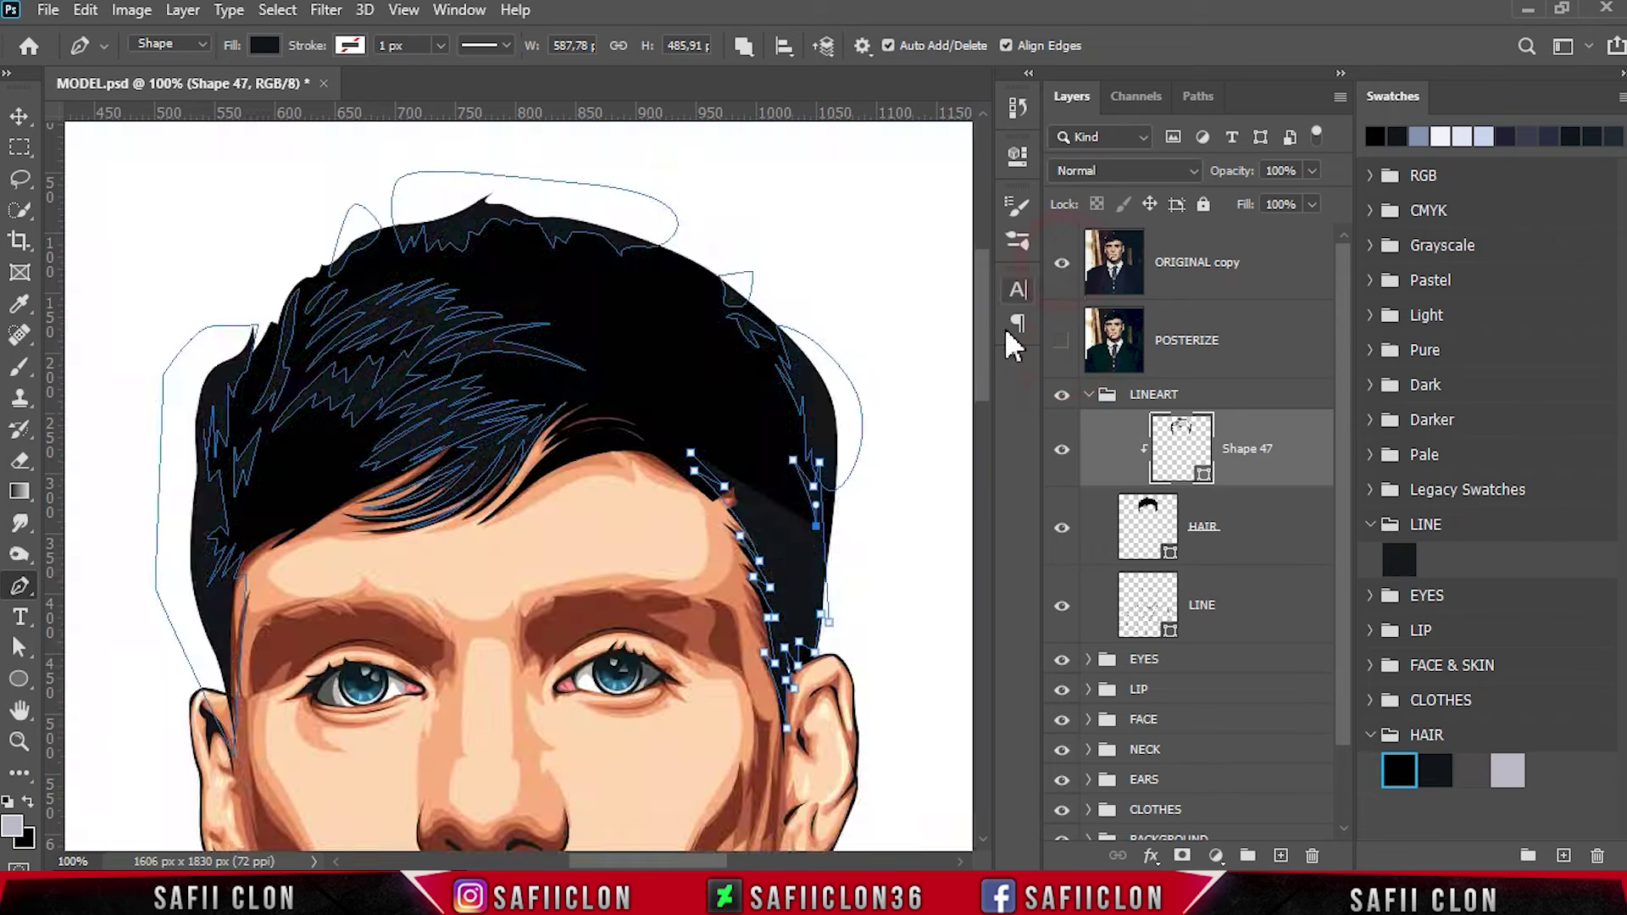
left_click(1061, 262)
left_click(784, 472)
left_click(797, 513)
Add more pointed strands, close the path at its start, hide the photo and zoom out.
left_click(766, 465)
left_click(776, 495)
left_click(791, 543)
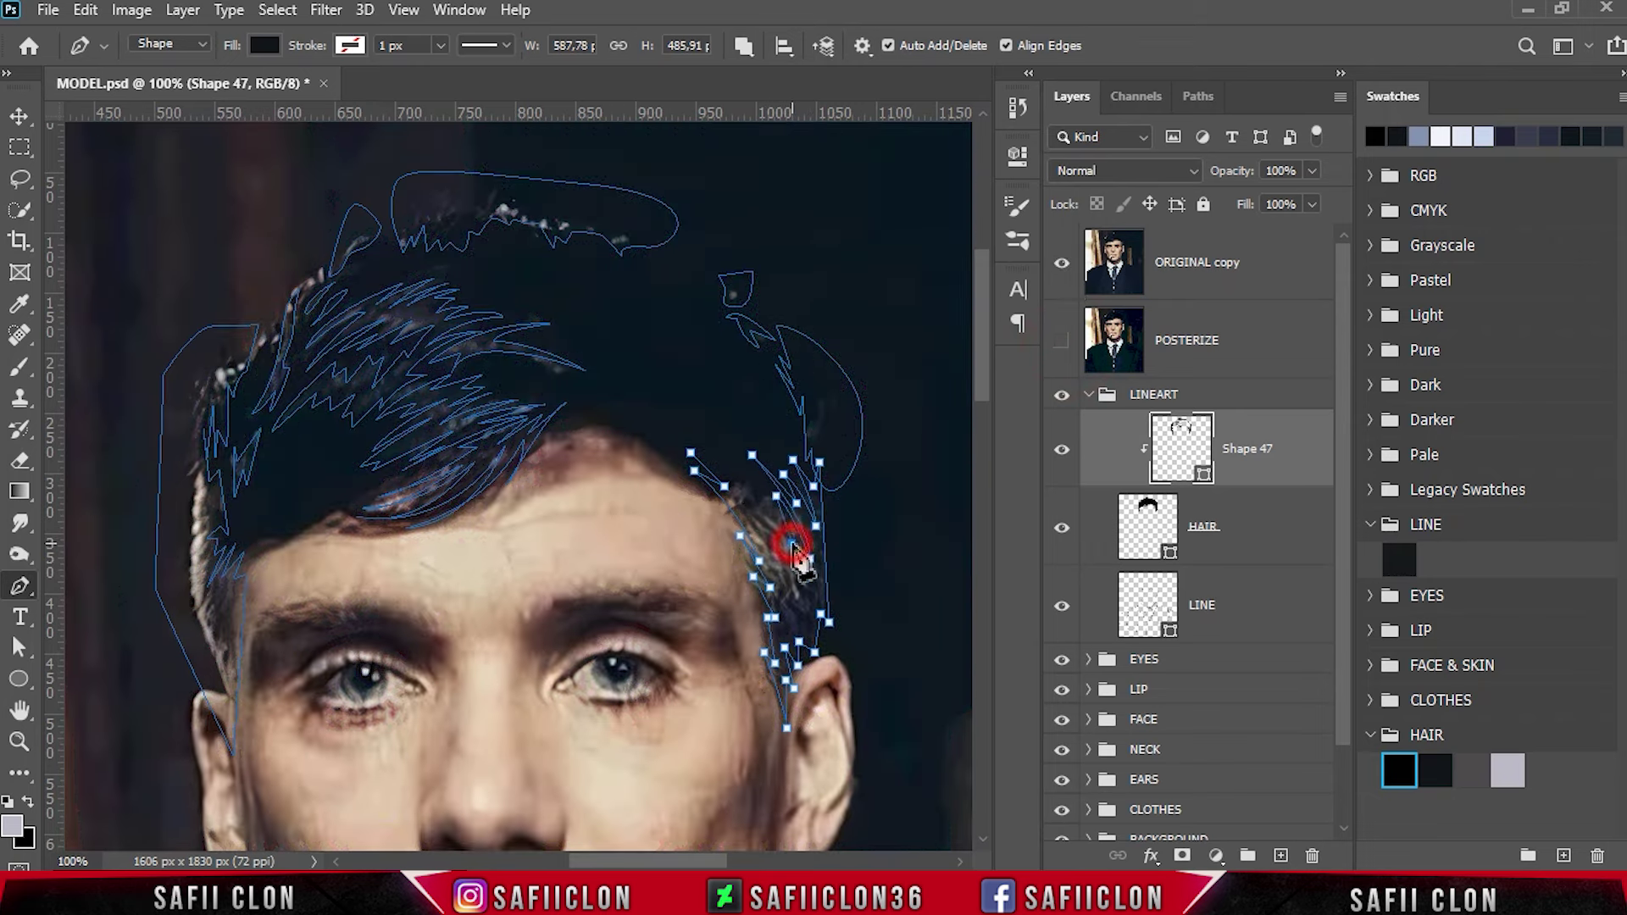
left_click(732, 460)
left_click(781, 547)
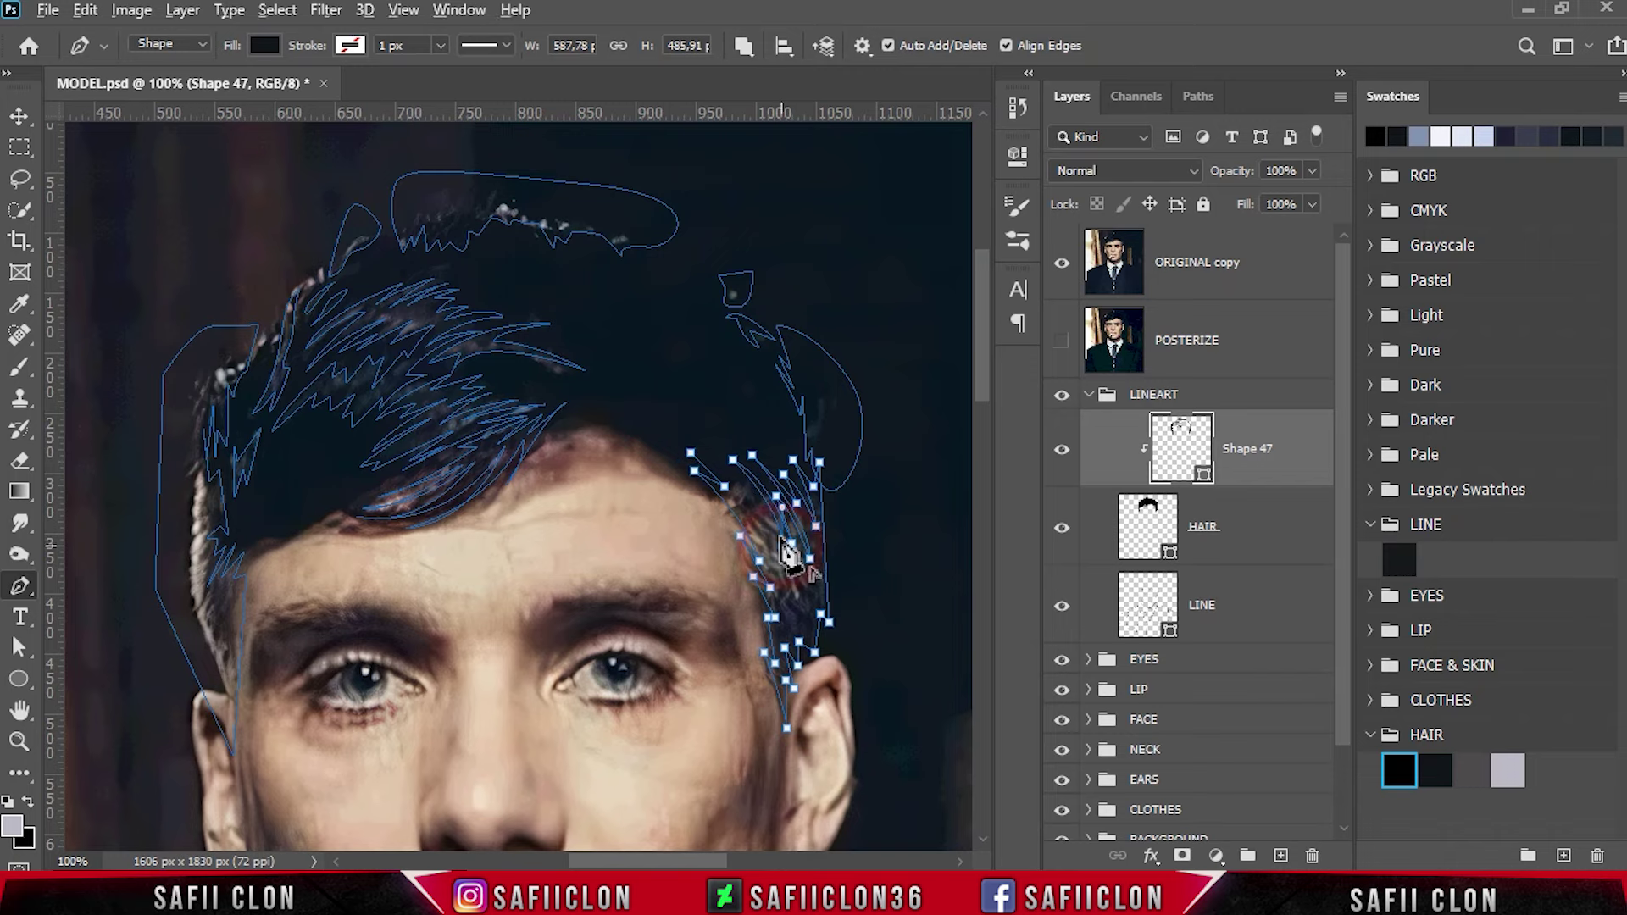
left_click(691, 455)
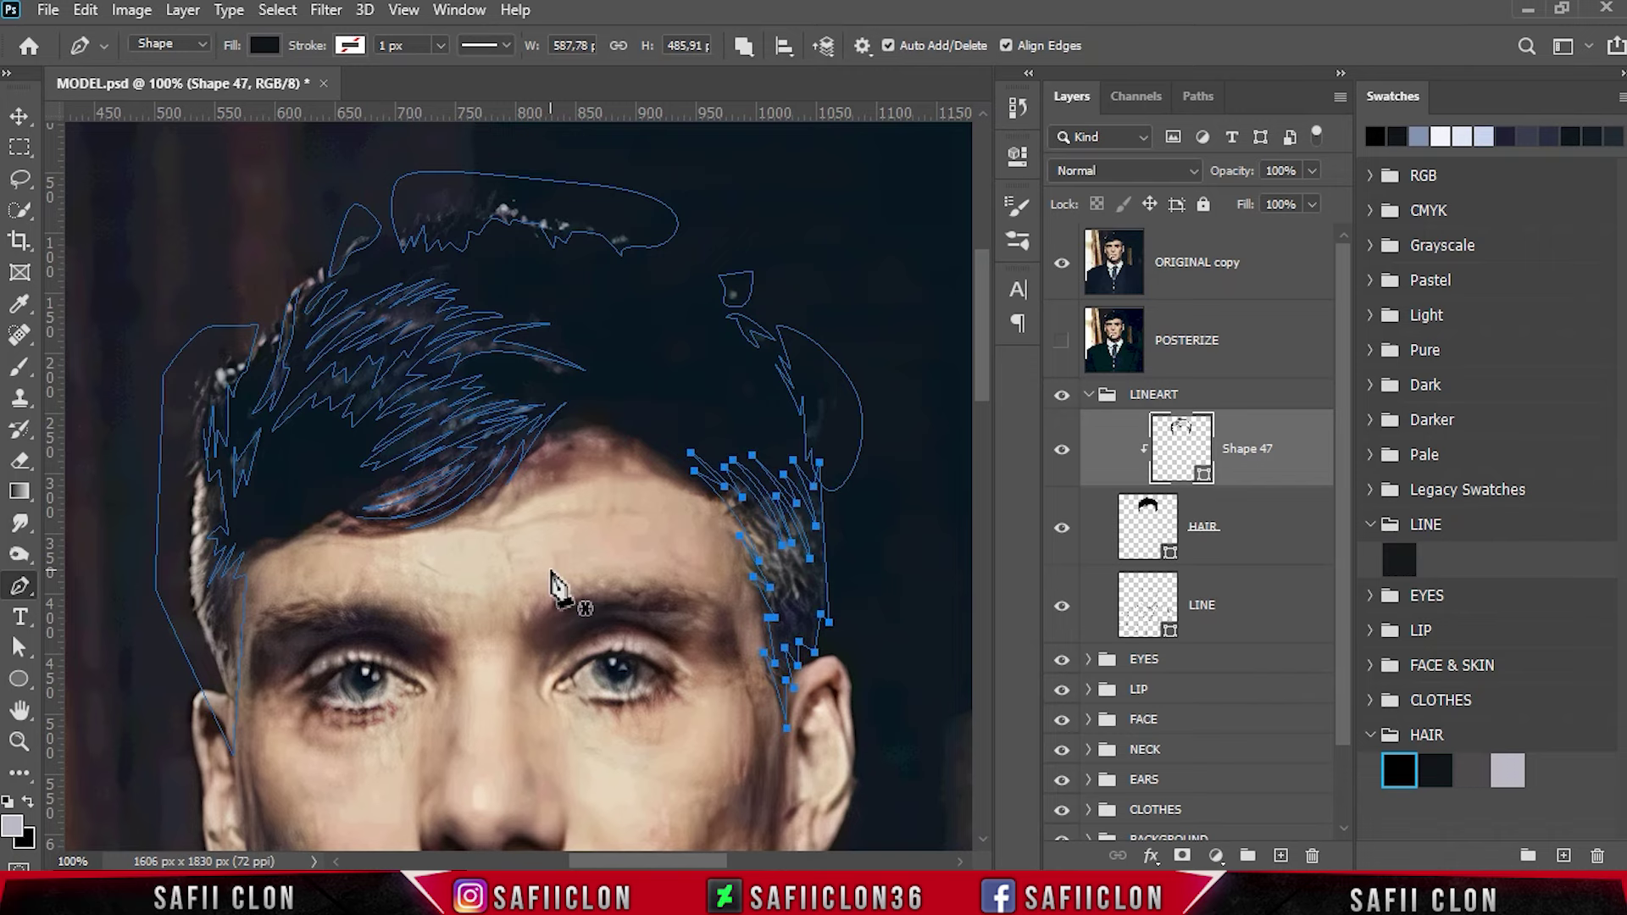
left_click(1061, 261)
key("ctrl+minus")
key("ctrl+minus")
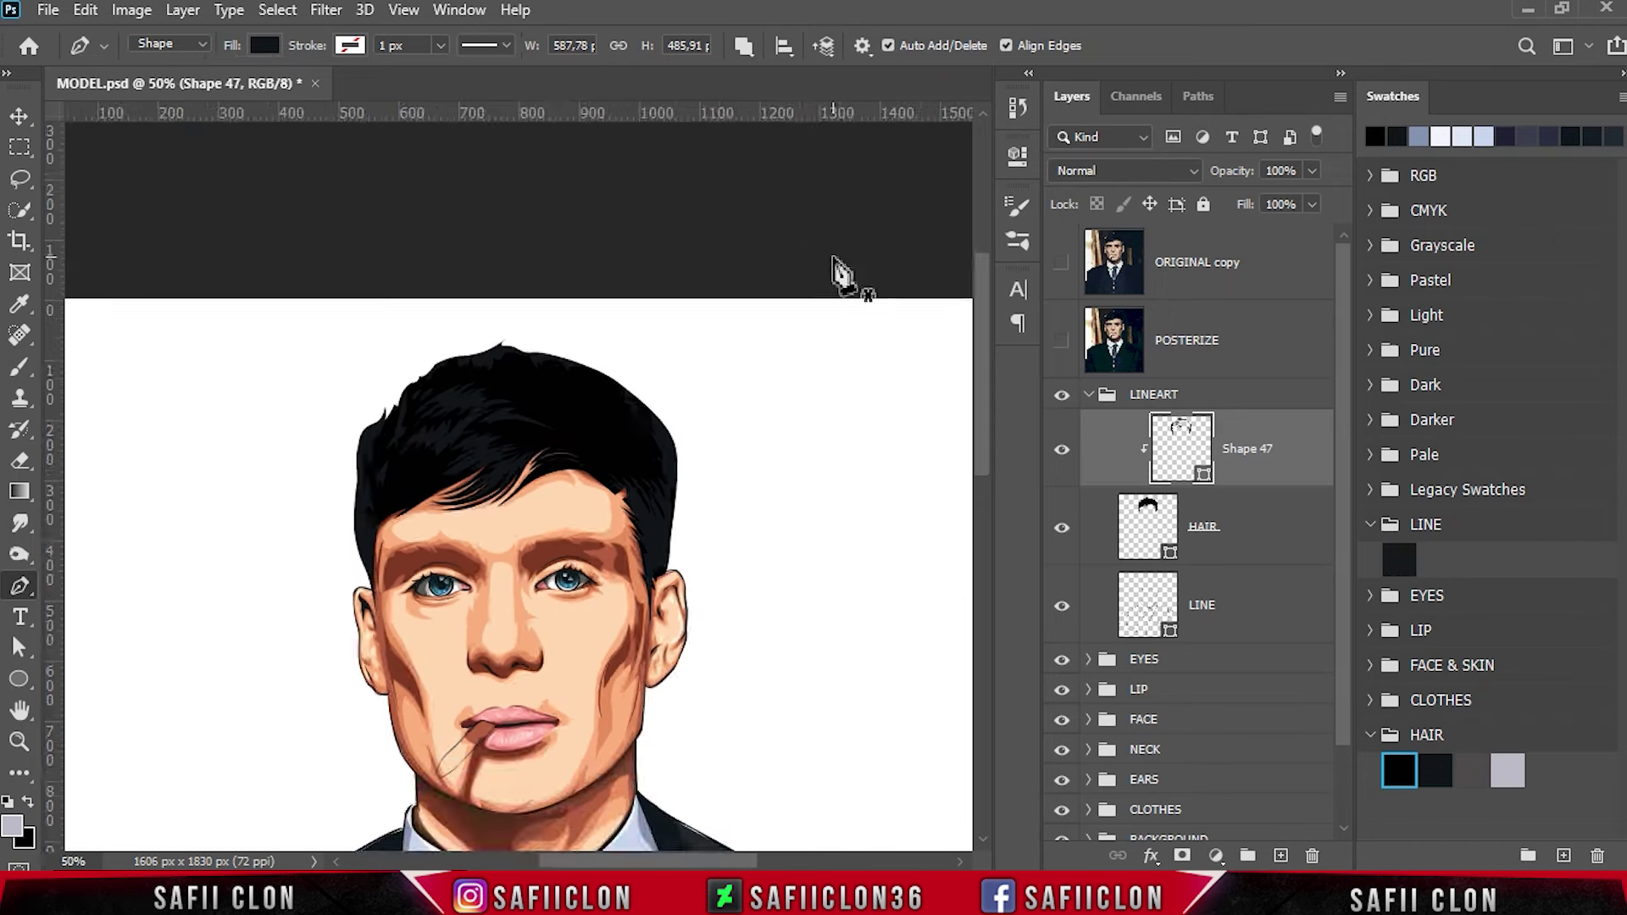
key("ctrl+minus")
Change the HAIR shape fill to near-black 030404 and save MODEL.psd.
key("ctrl+plus")
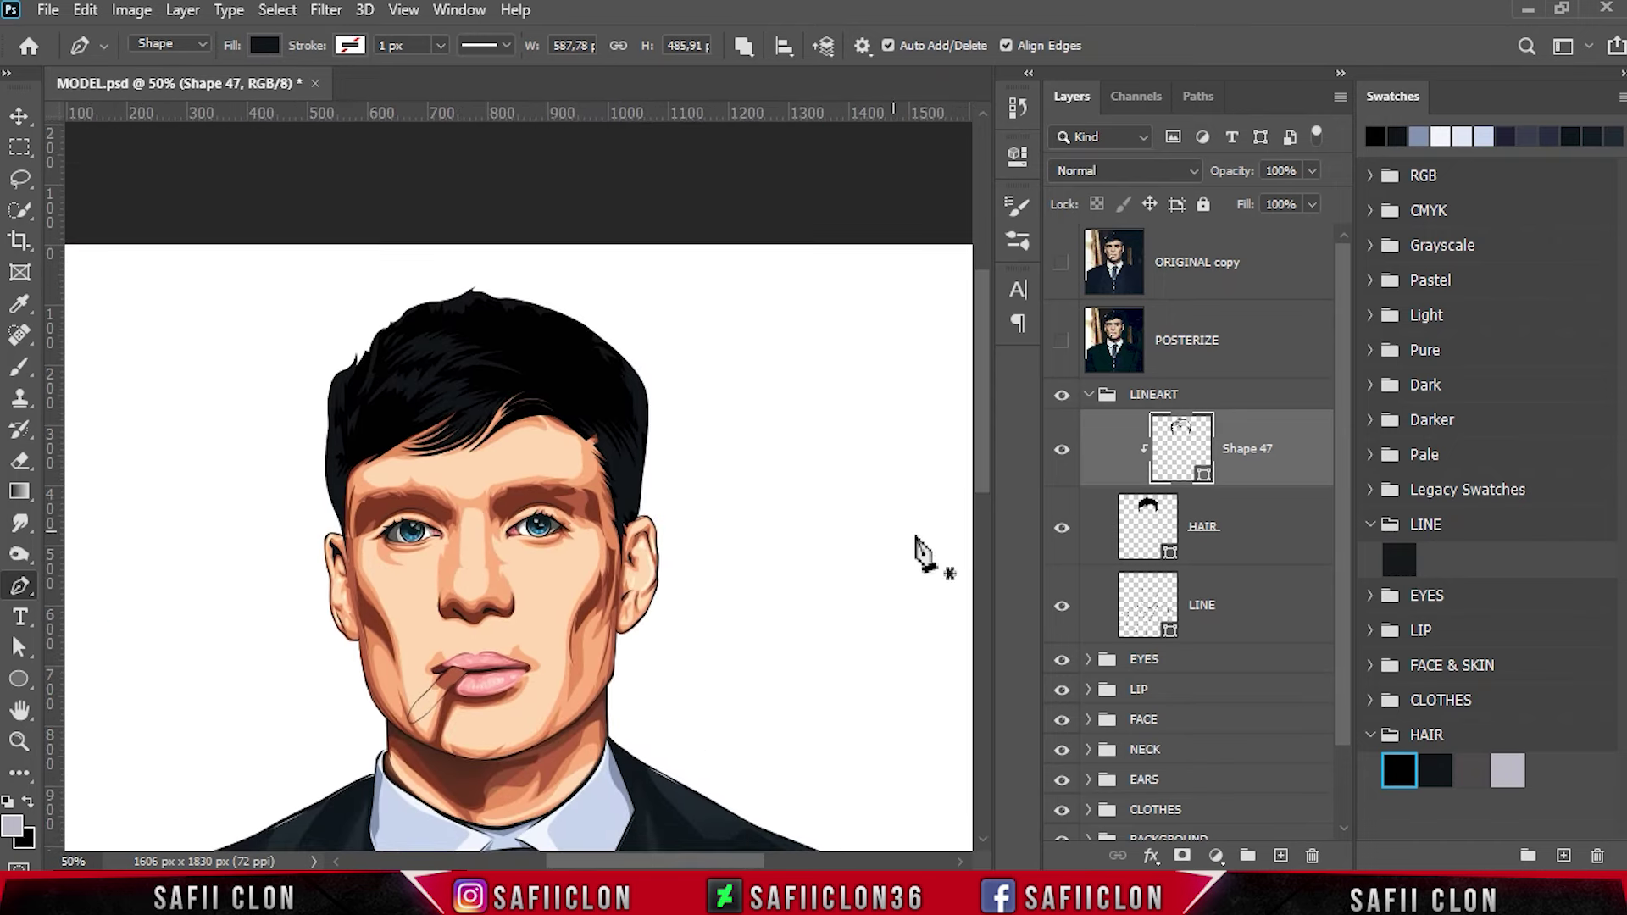
left_click(1268, 525)
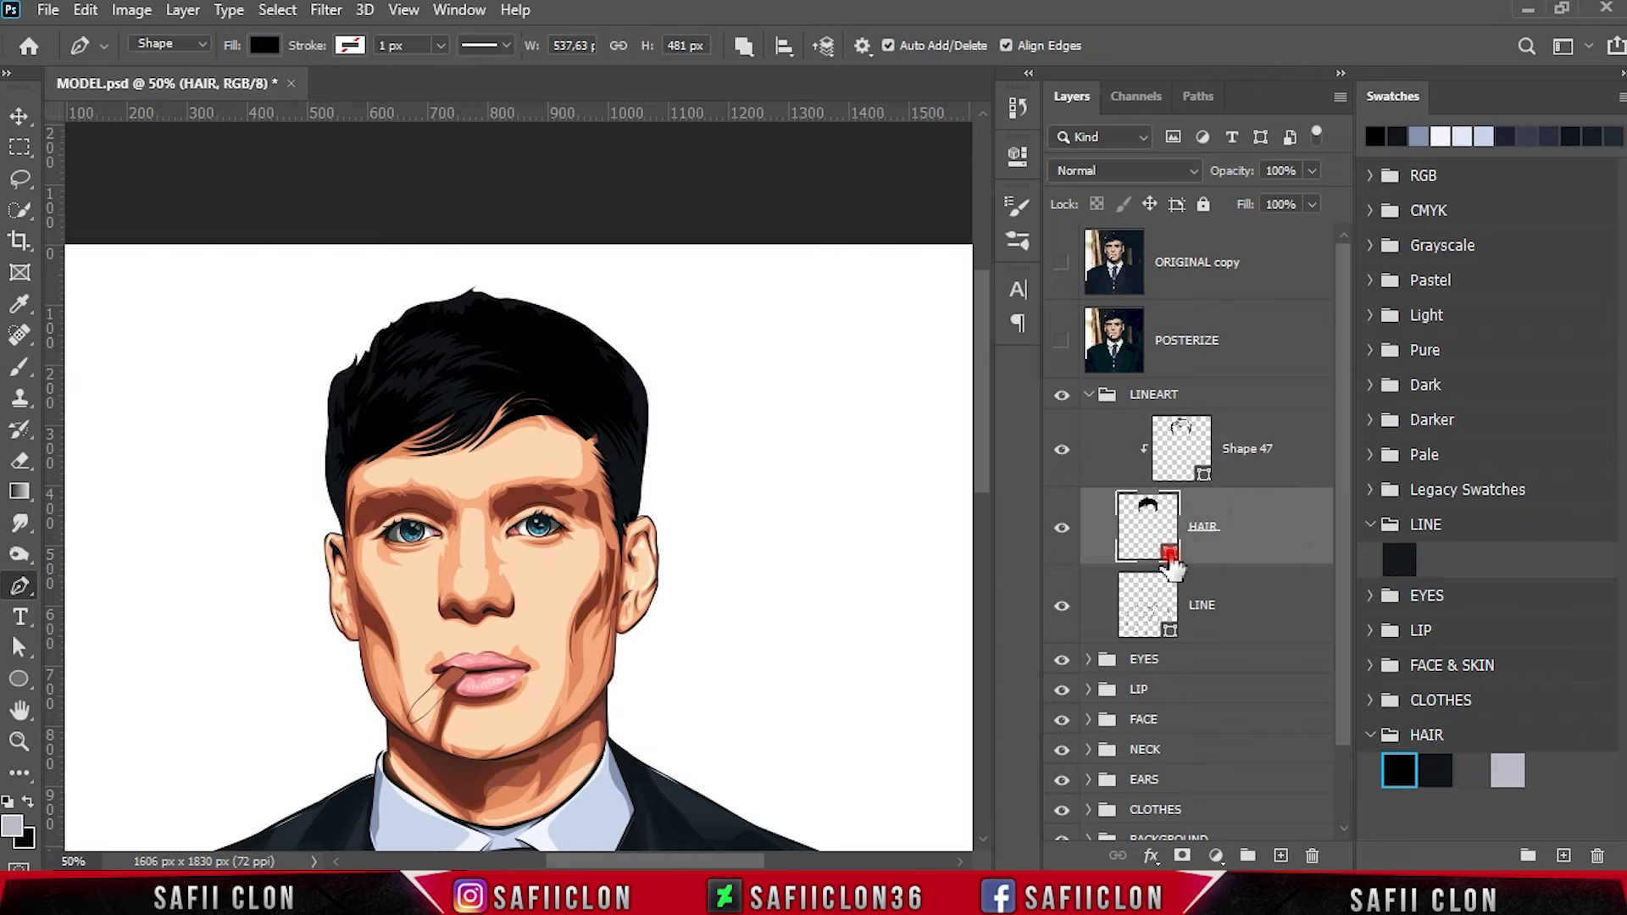
double_click(1170, 556)
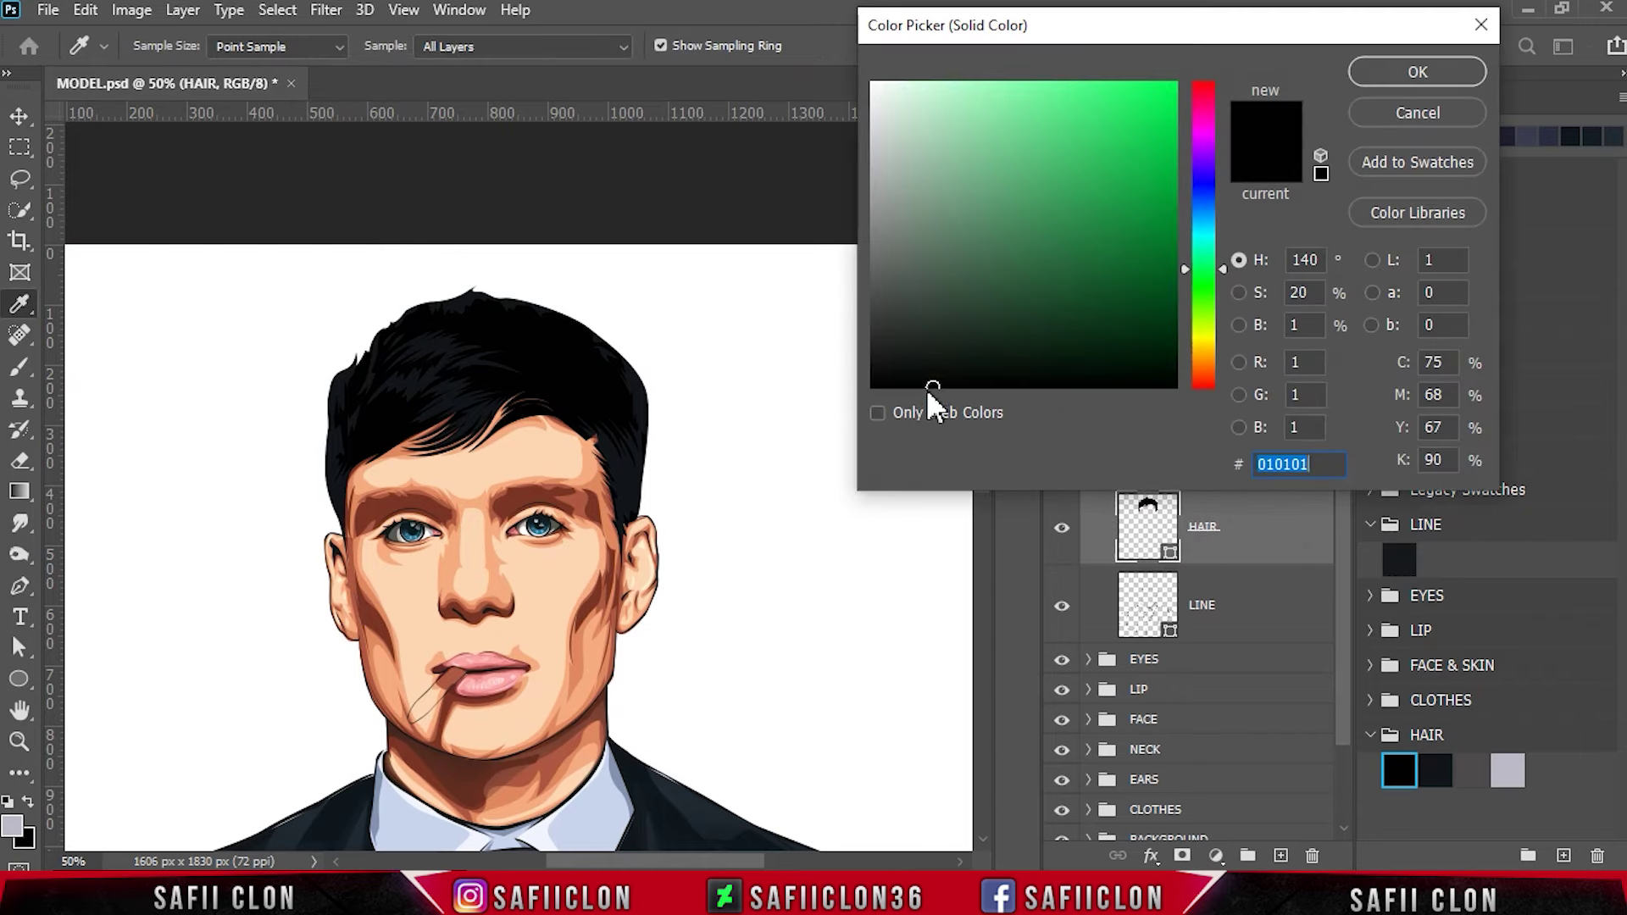
left_click(927, 386)
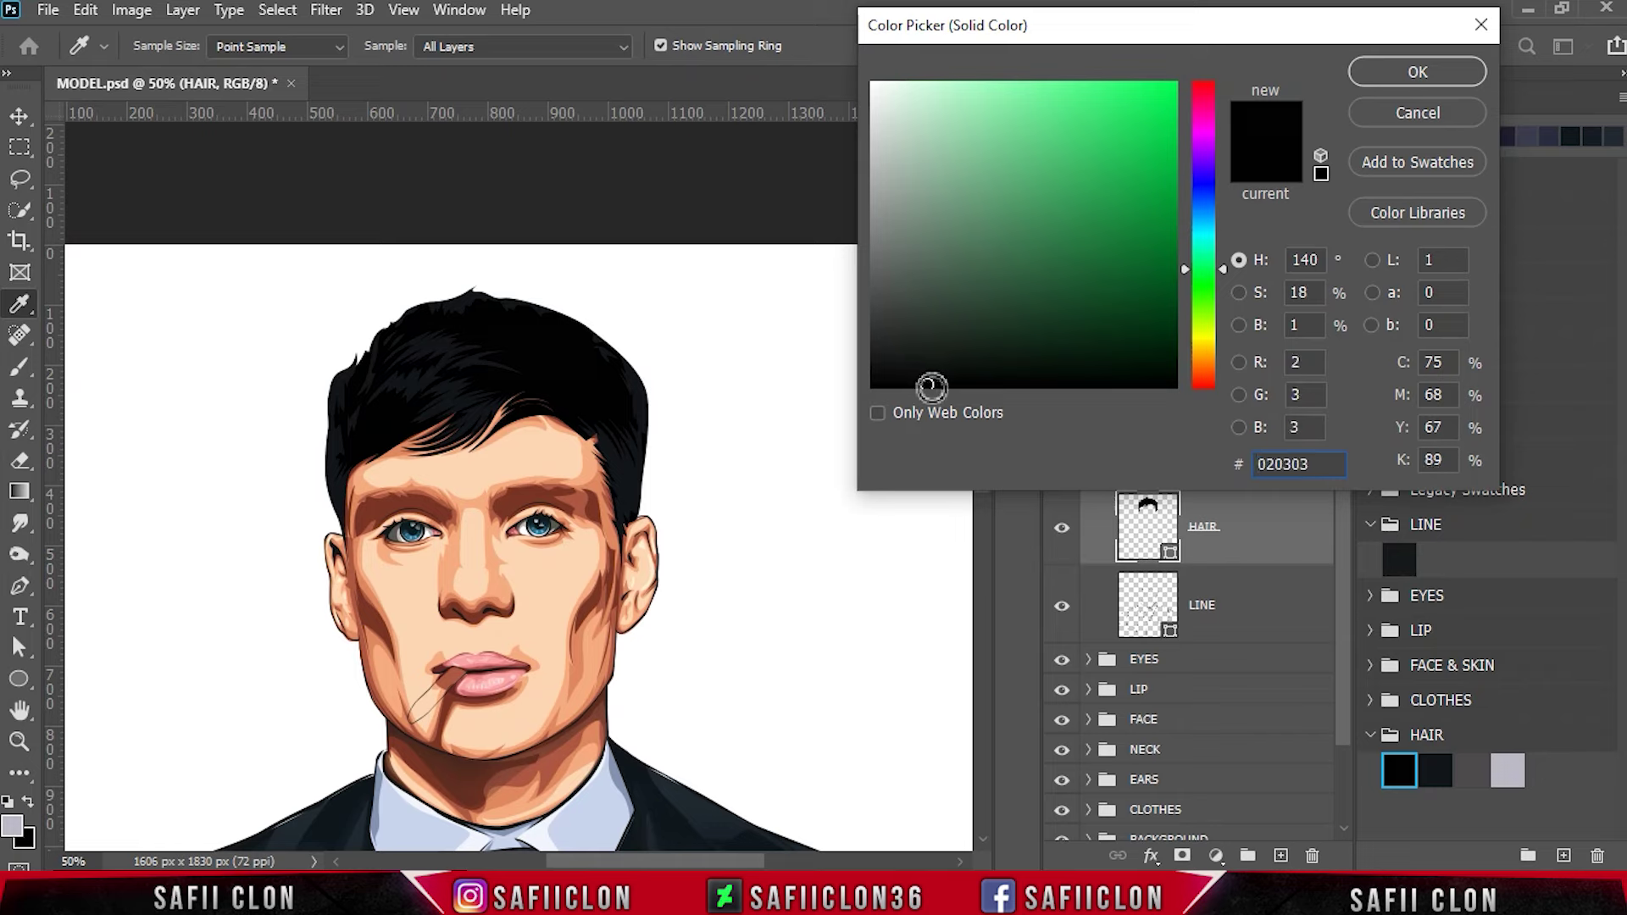
left_click(926, 385)
left_click(1407, 72)
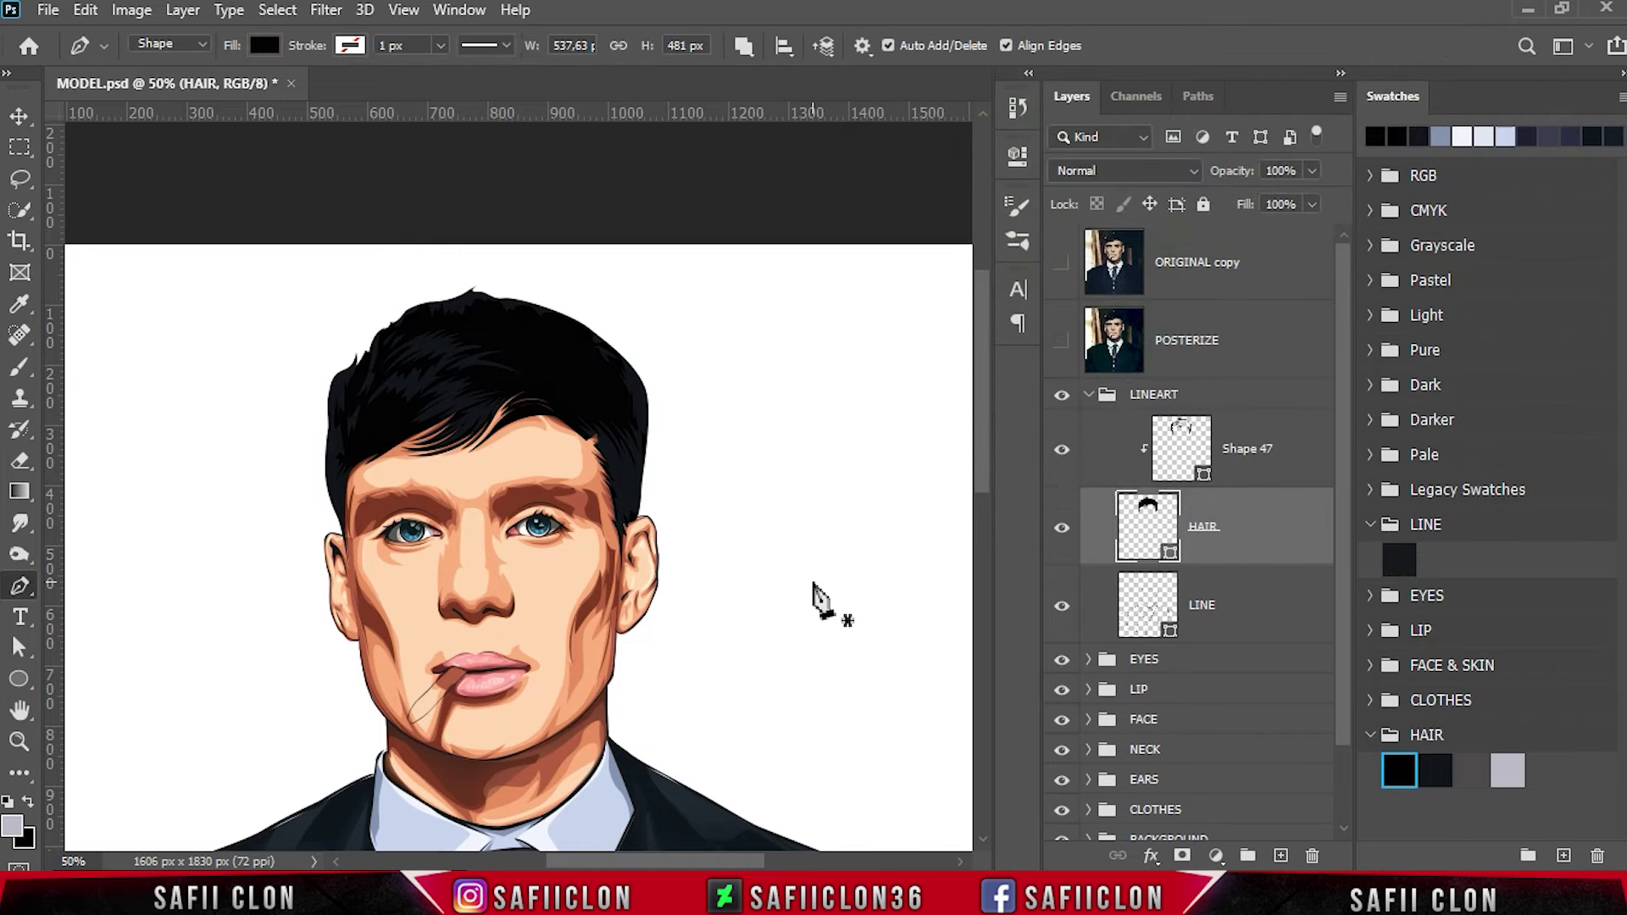
key("ctrl+s")
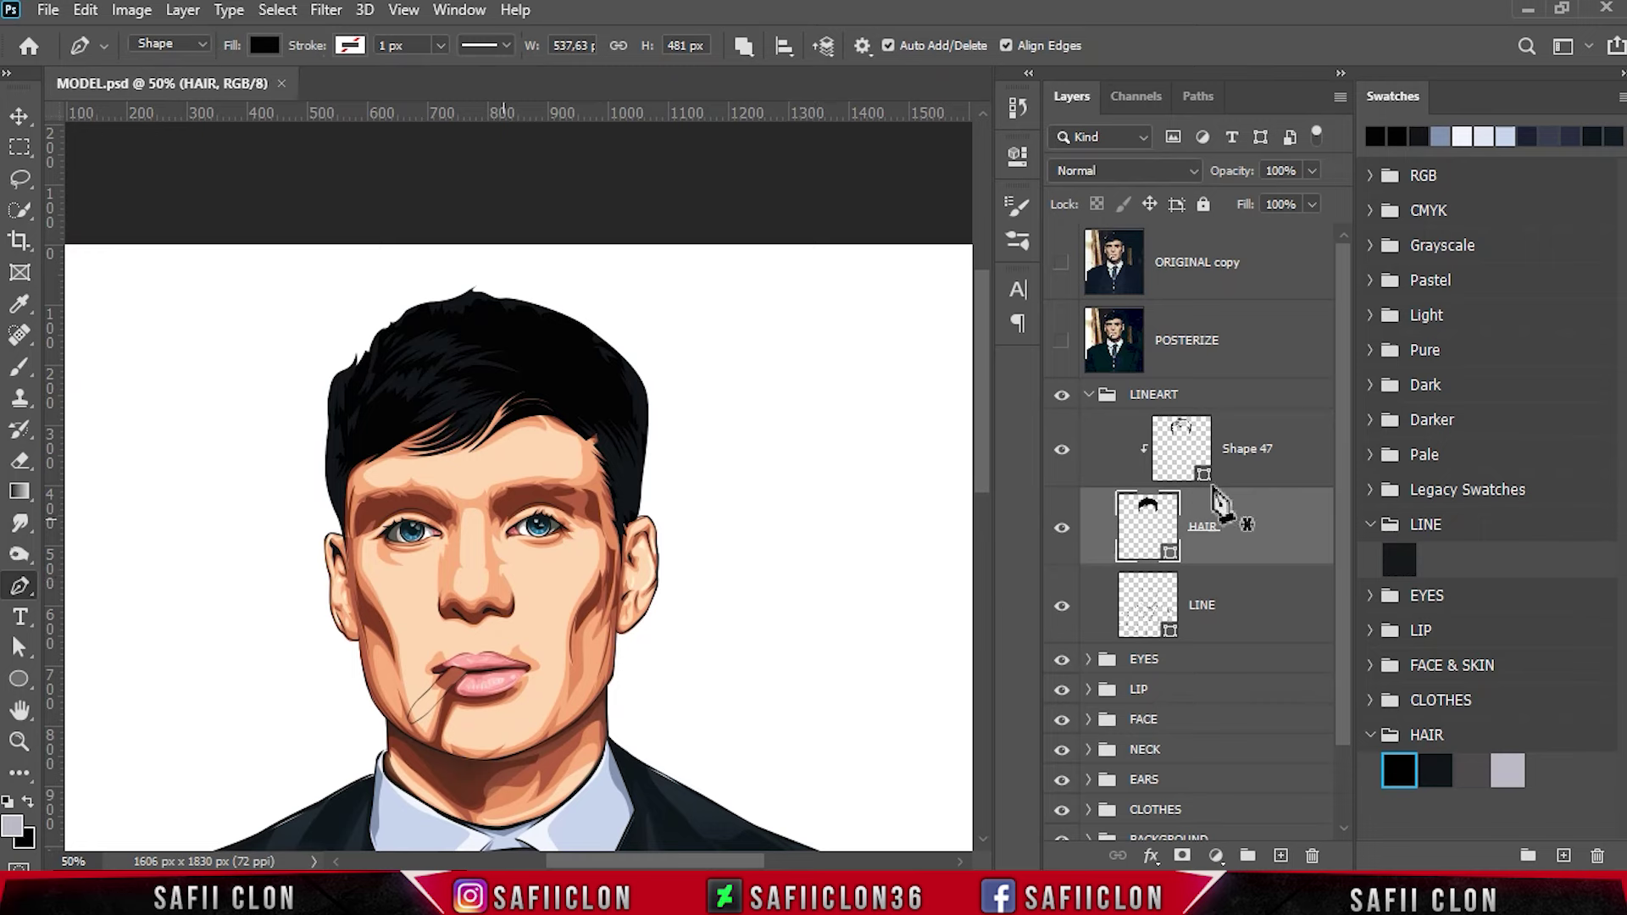
left_click(1273, 457)
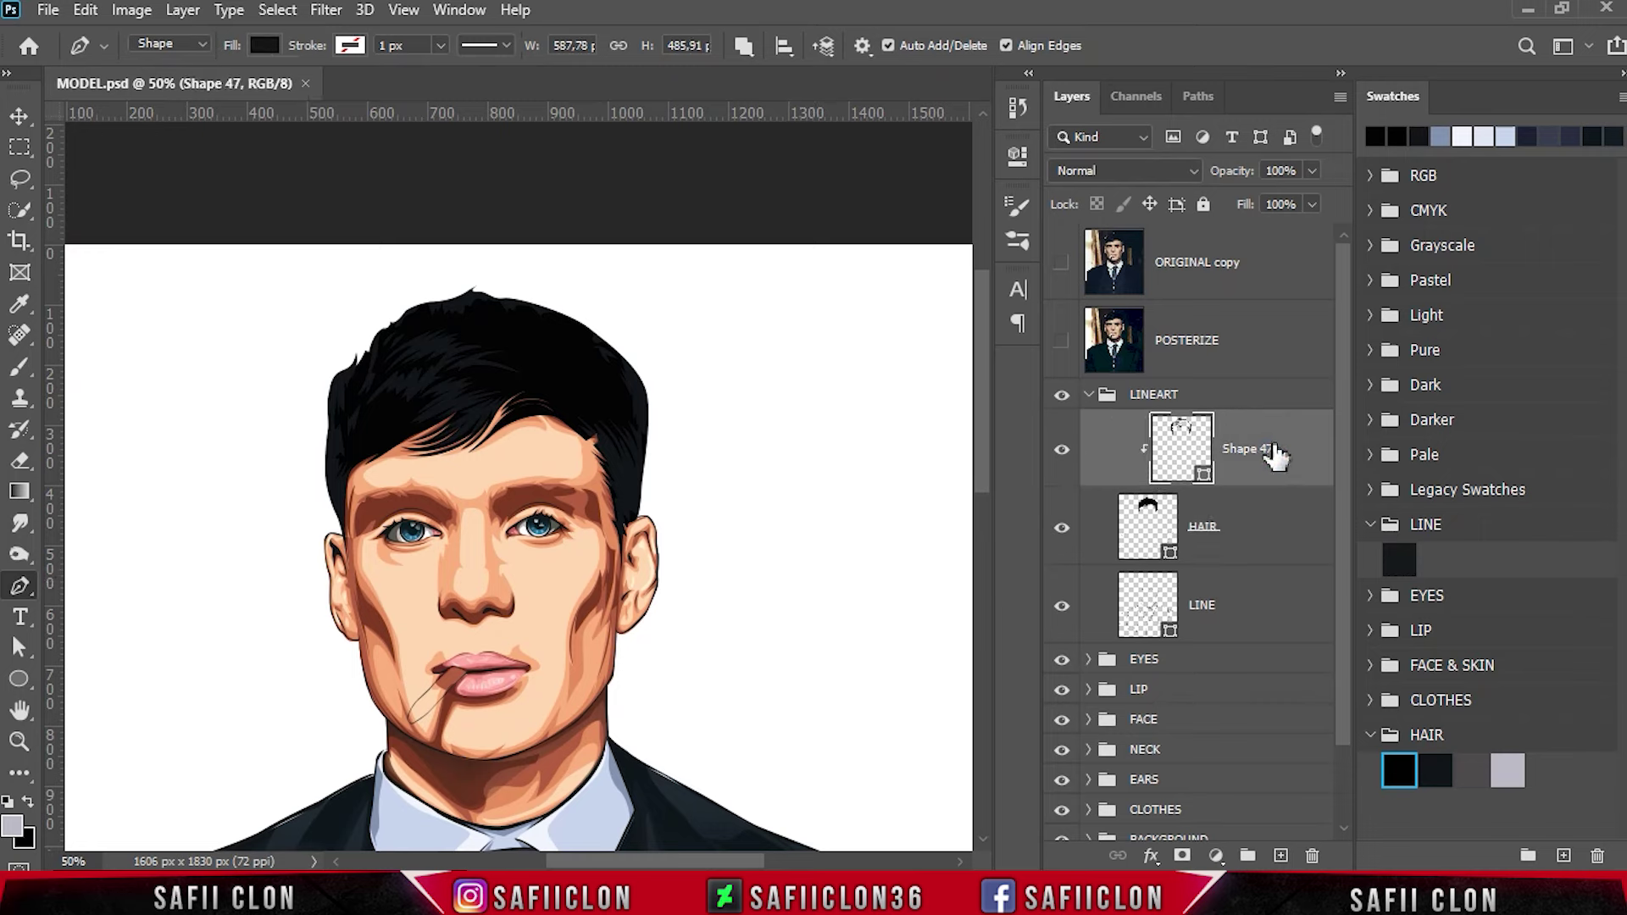
Add an empty Layer 1 above Shape 47 and zoom in on the head.
left_click(1282, 856)
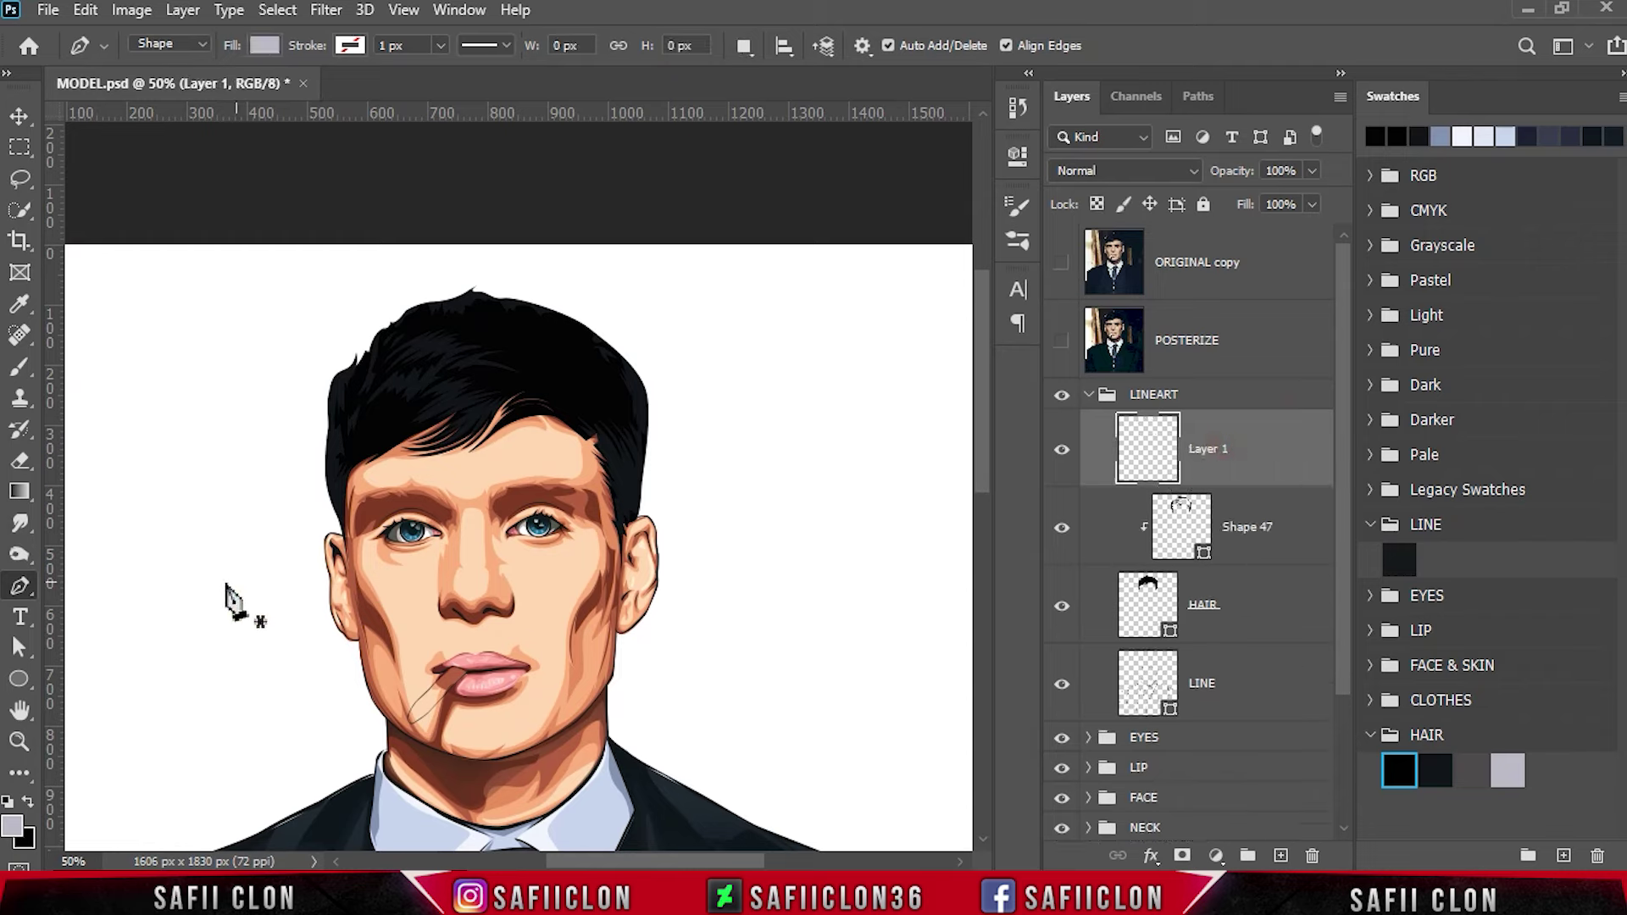
right_click(32, 581)
left_click(93, 576)
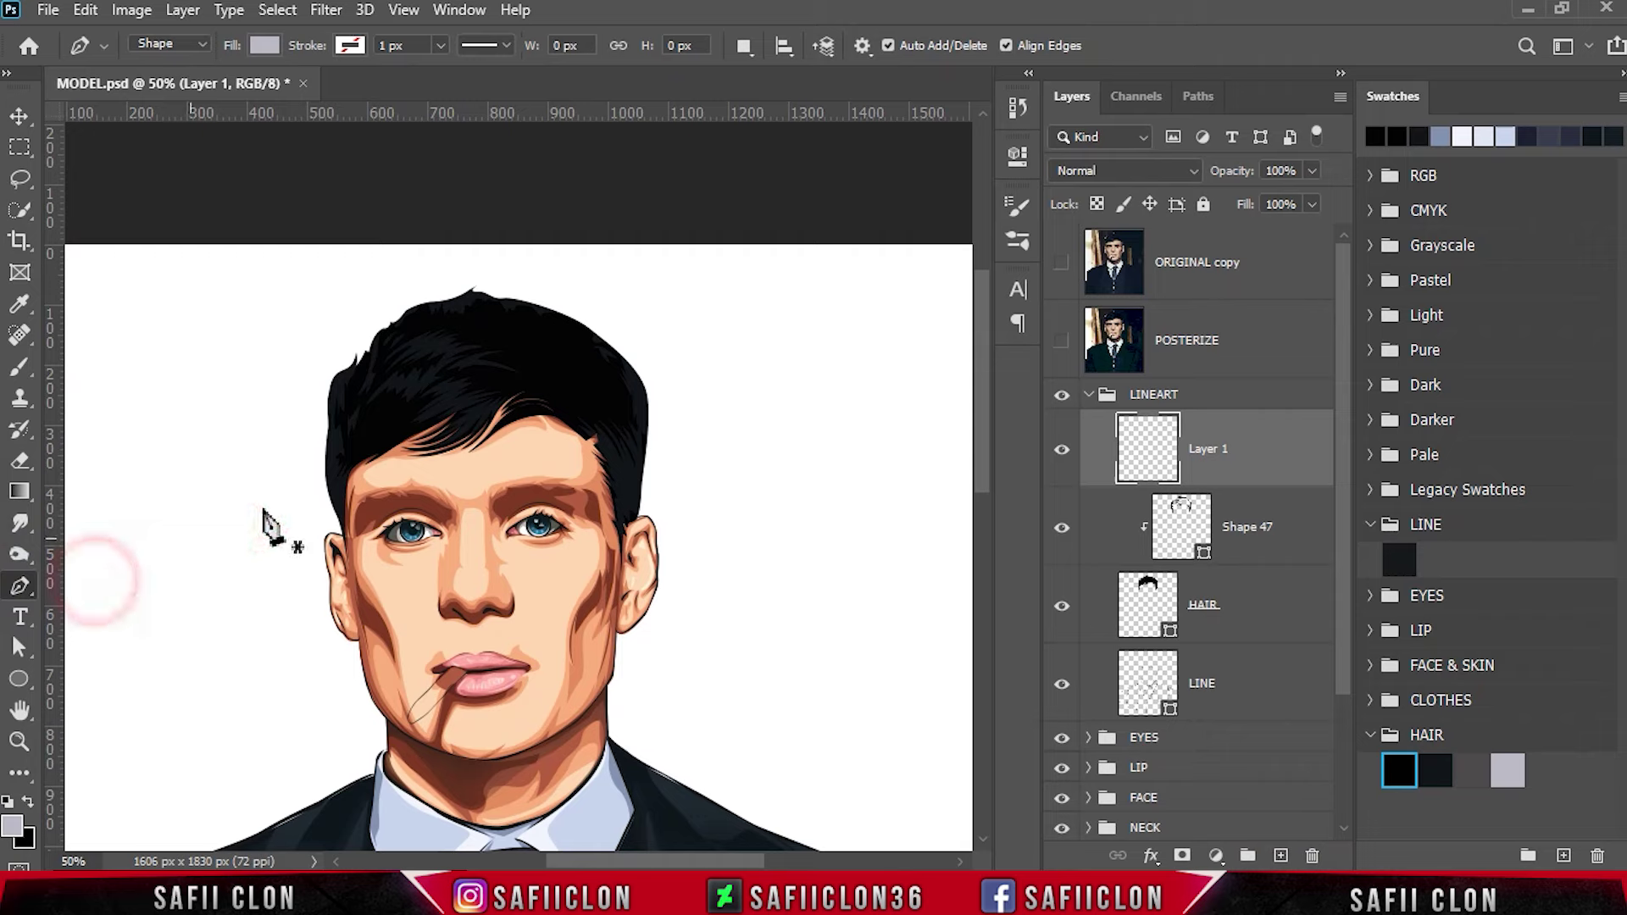
key("ctrl+plus")
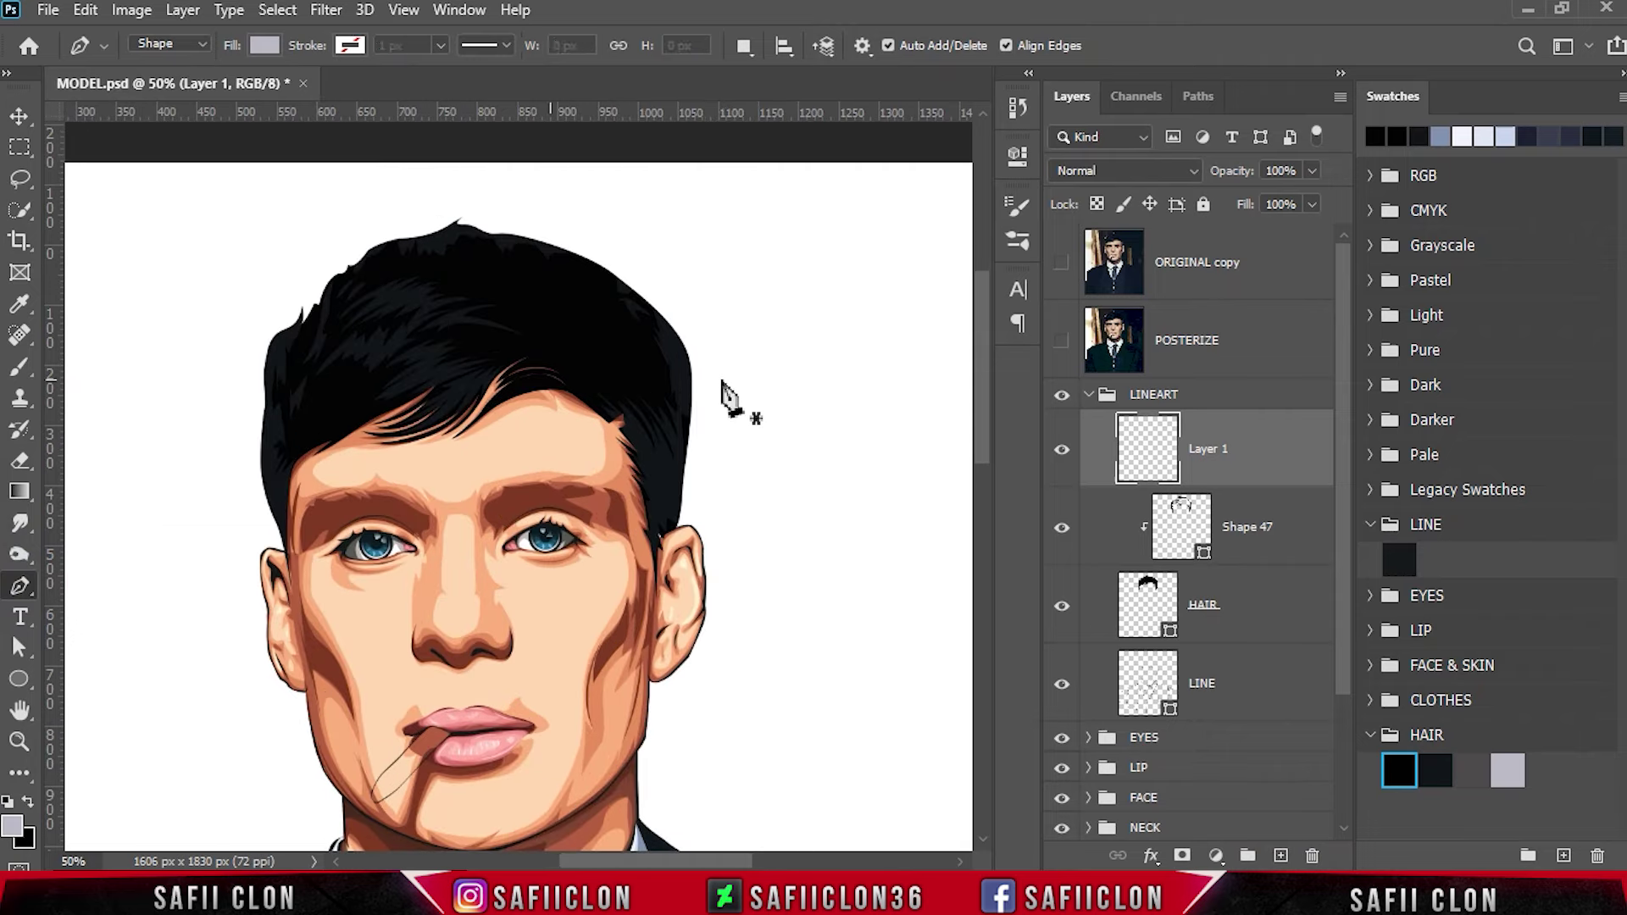
Set the Pen Tool to Path mode with Combine Shapes and show the ORIGINAL copy photo.
left_click(196, 41)
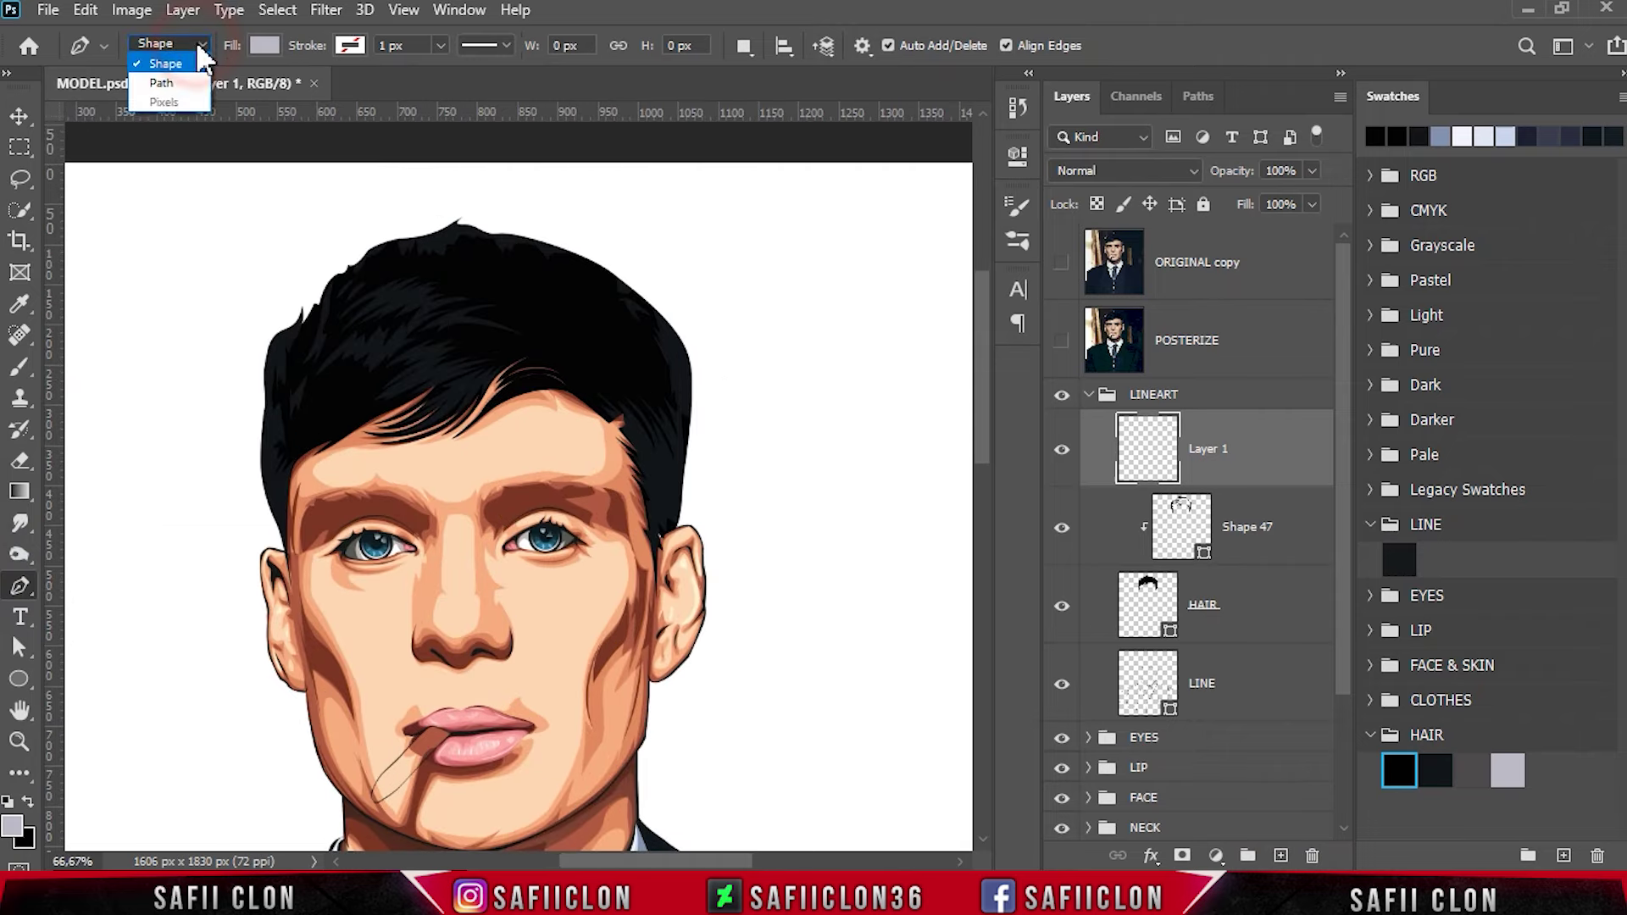
left_click(178, 86)
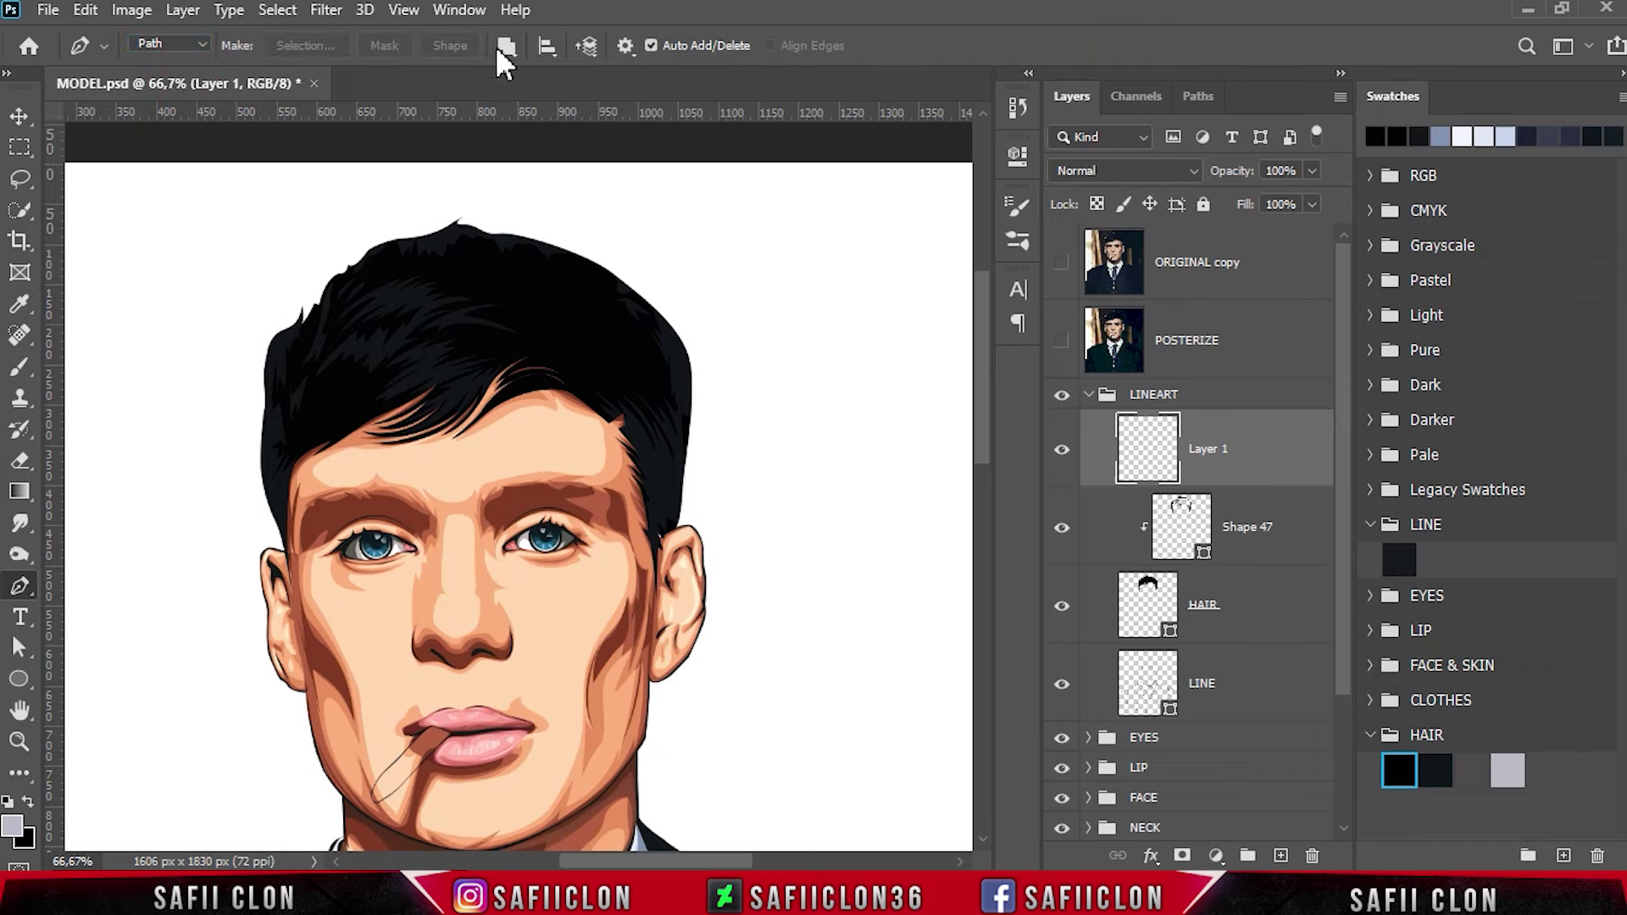
left_click(506, 45)
left_click(550, 113)
left_click(1062, 264)
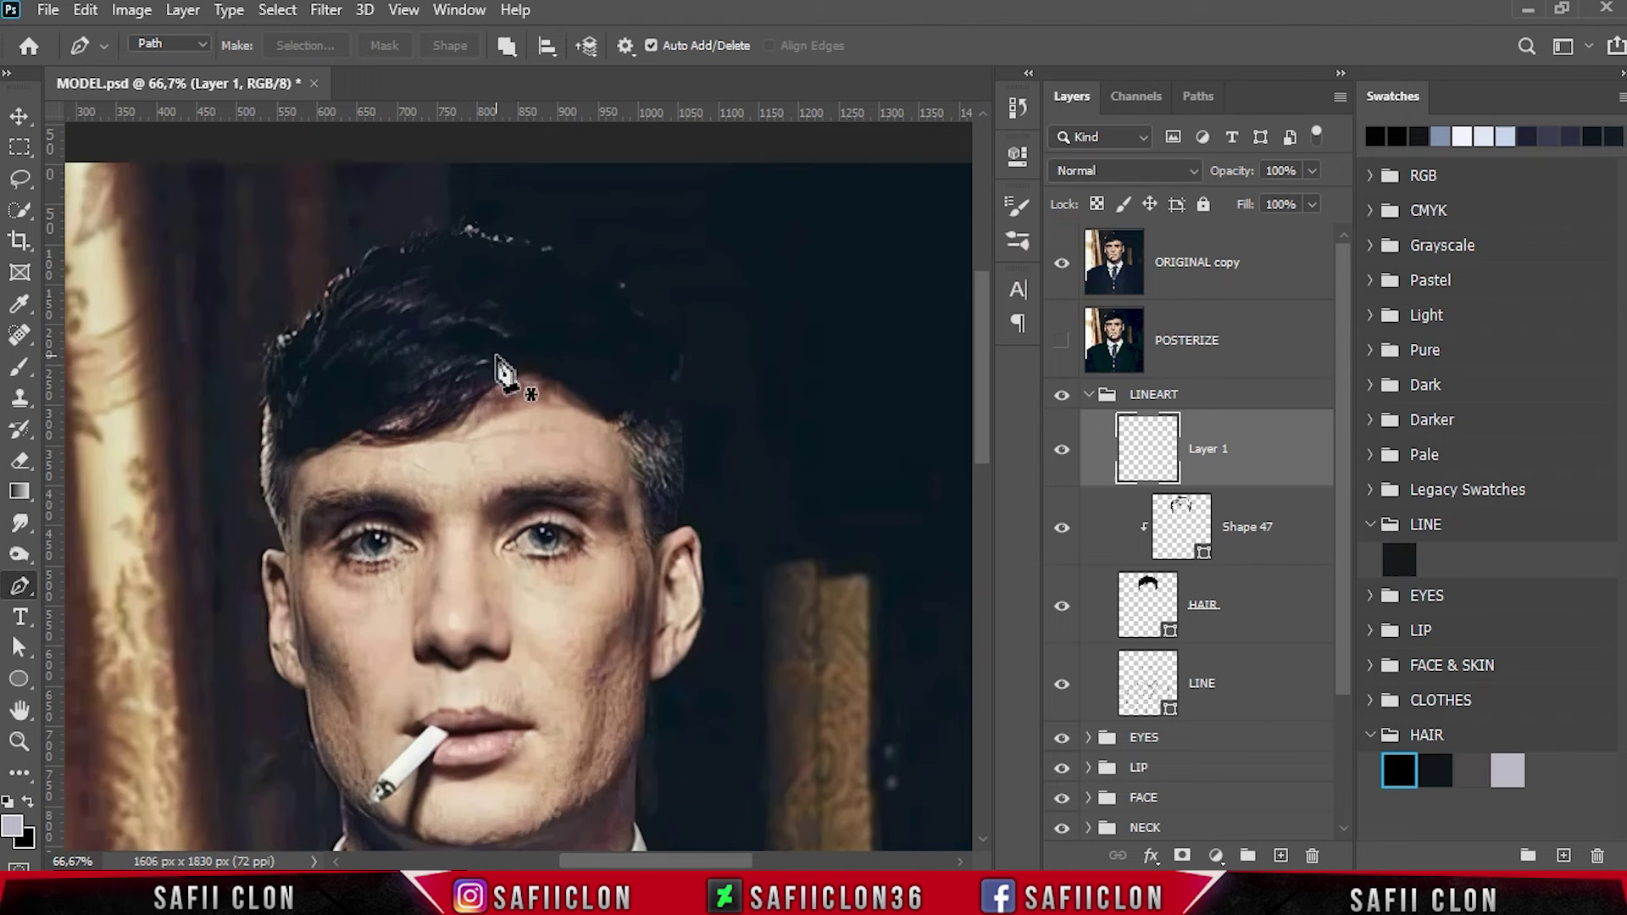
Draw the first curved strand paths over the upper-left hair.
left_click(497, 357)
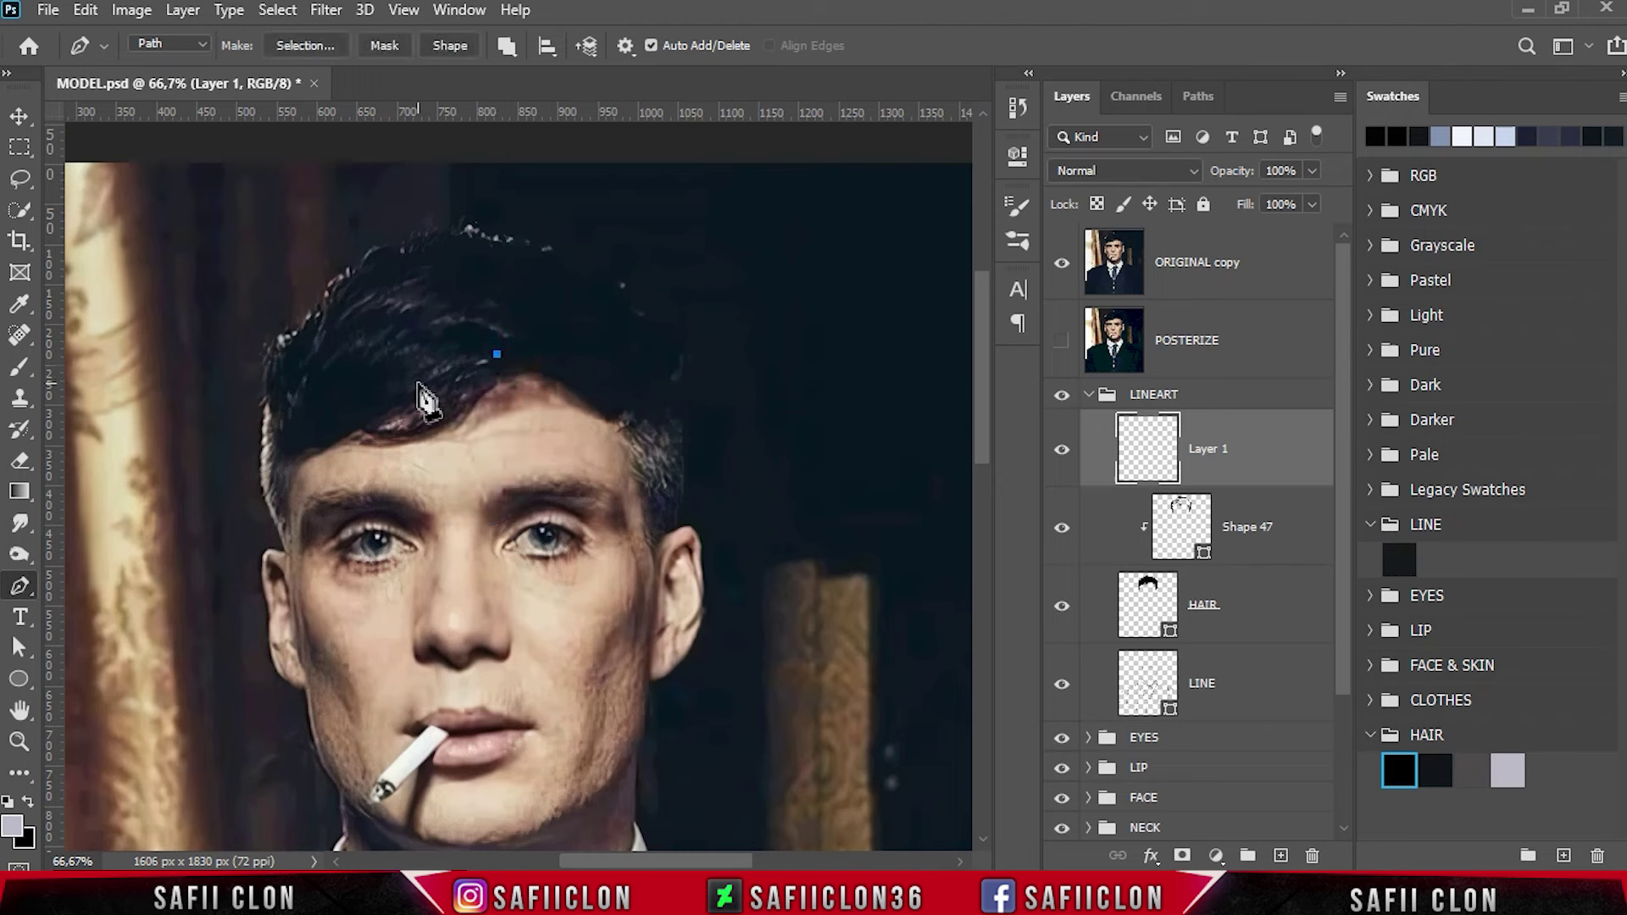
left_click_drag(416, 388, 403, 405)
left_click(472, 409, "ctrl")
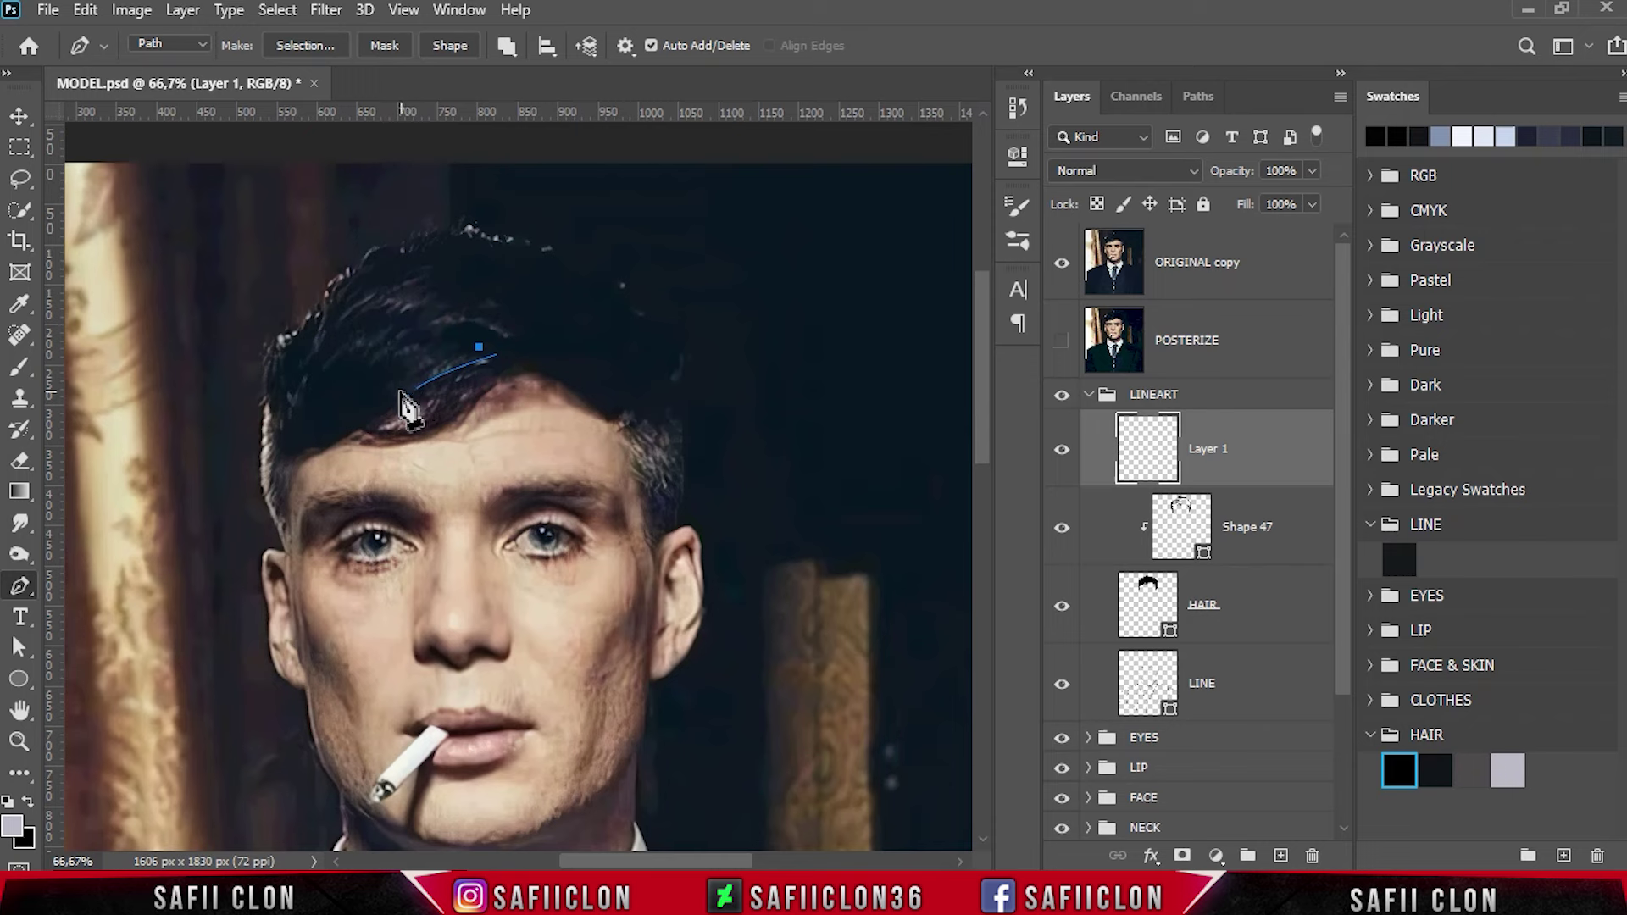
left_click_drag(395, 397, 386, 424)
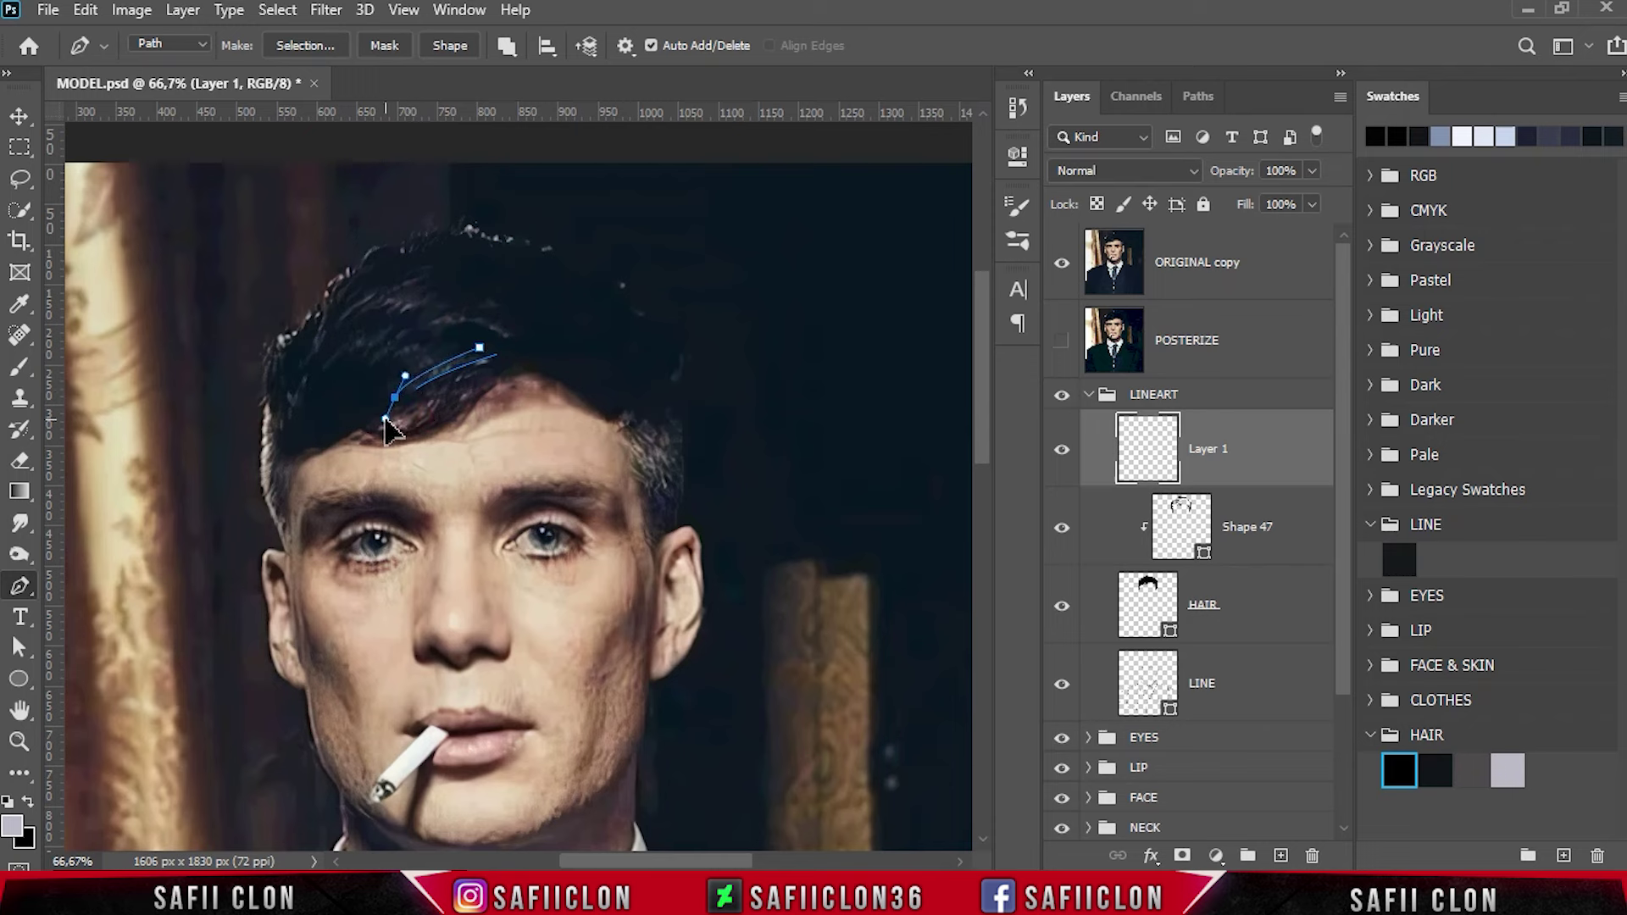
left_click(471, 416, "ctrl")
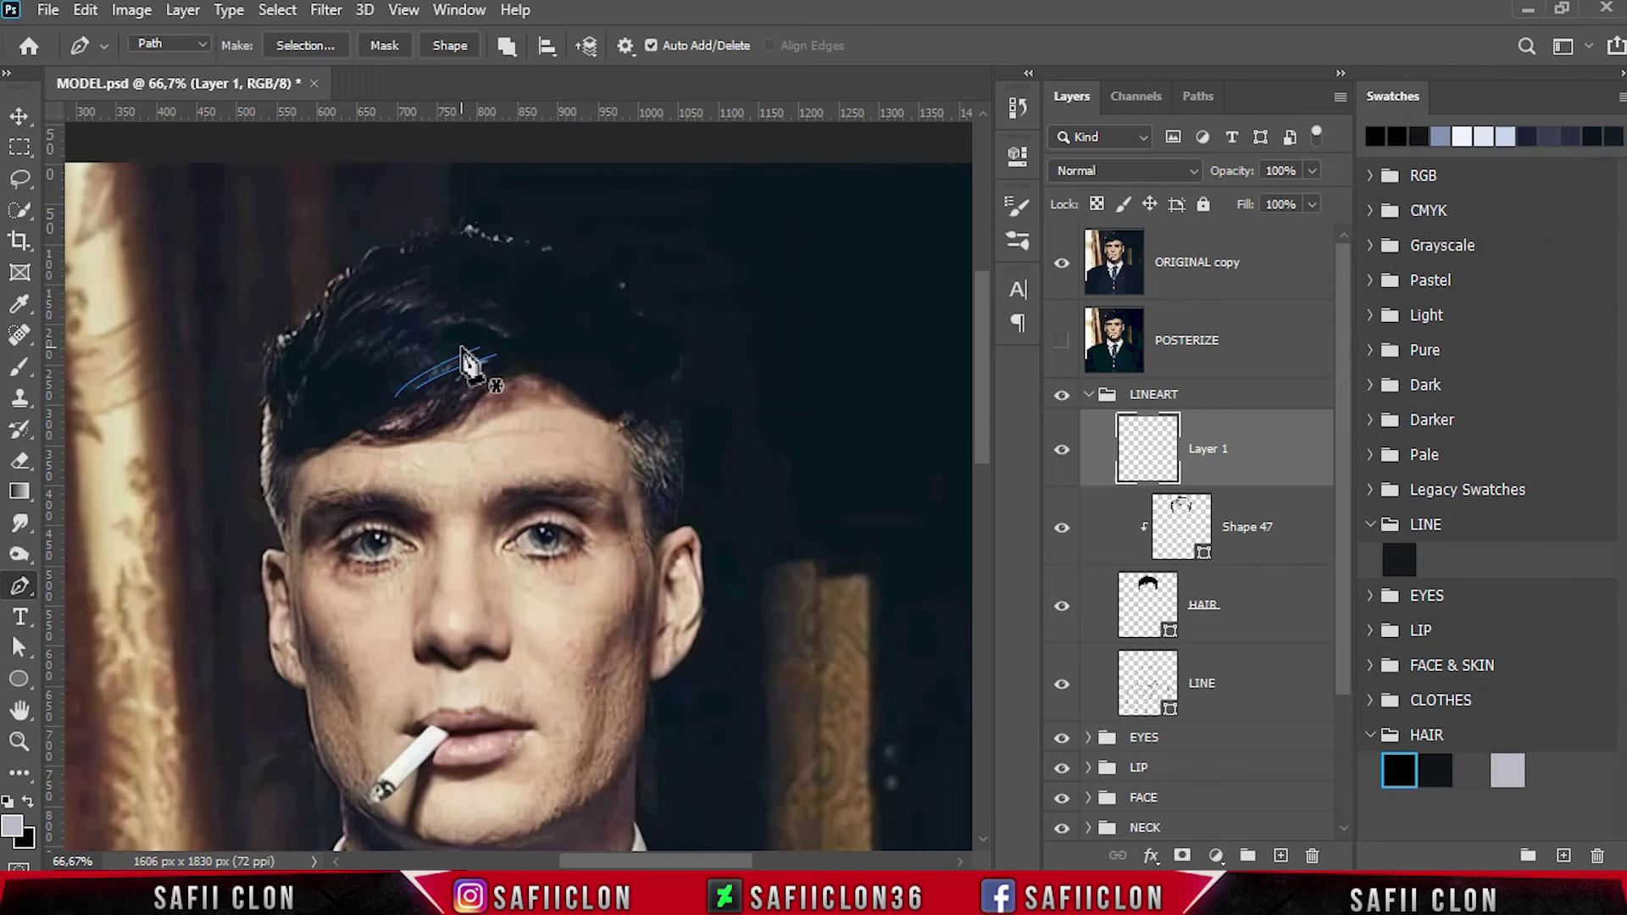
left_click(469, 363, "ctrl")
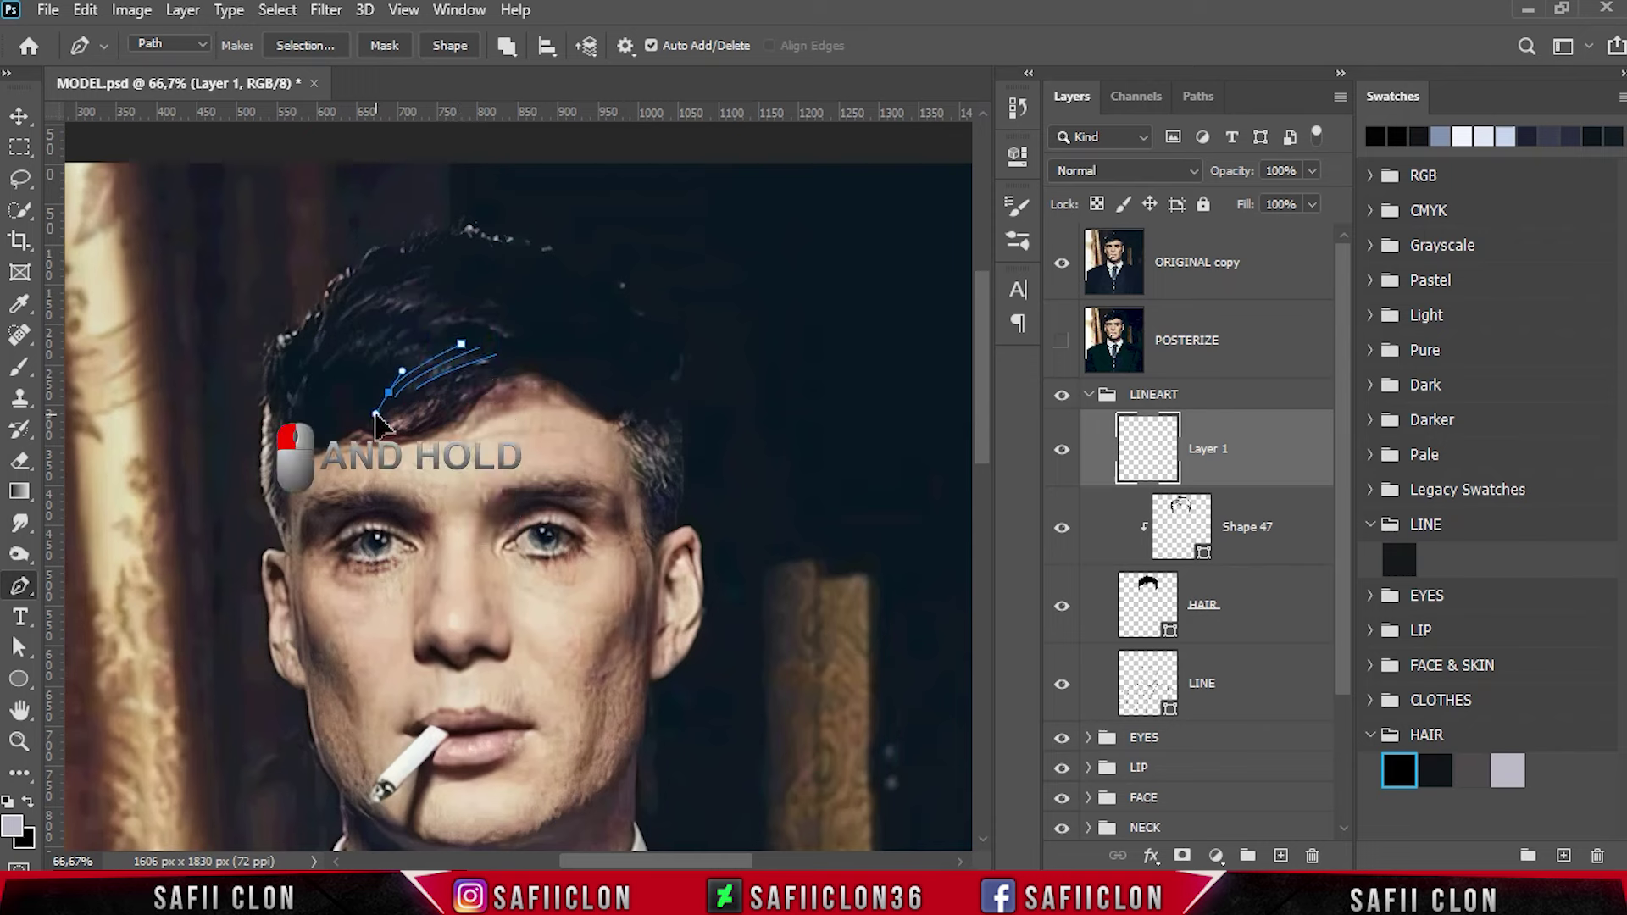
left_click(490, 419, "ctrl")
Add several more curved strand paths across the top of the hair.
left_click_drag(452, 325, 478, 314)
left_click(510, 318)
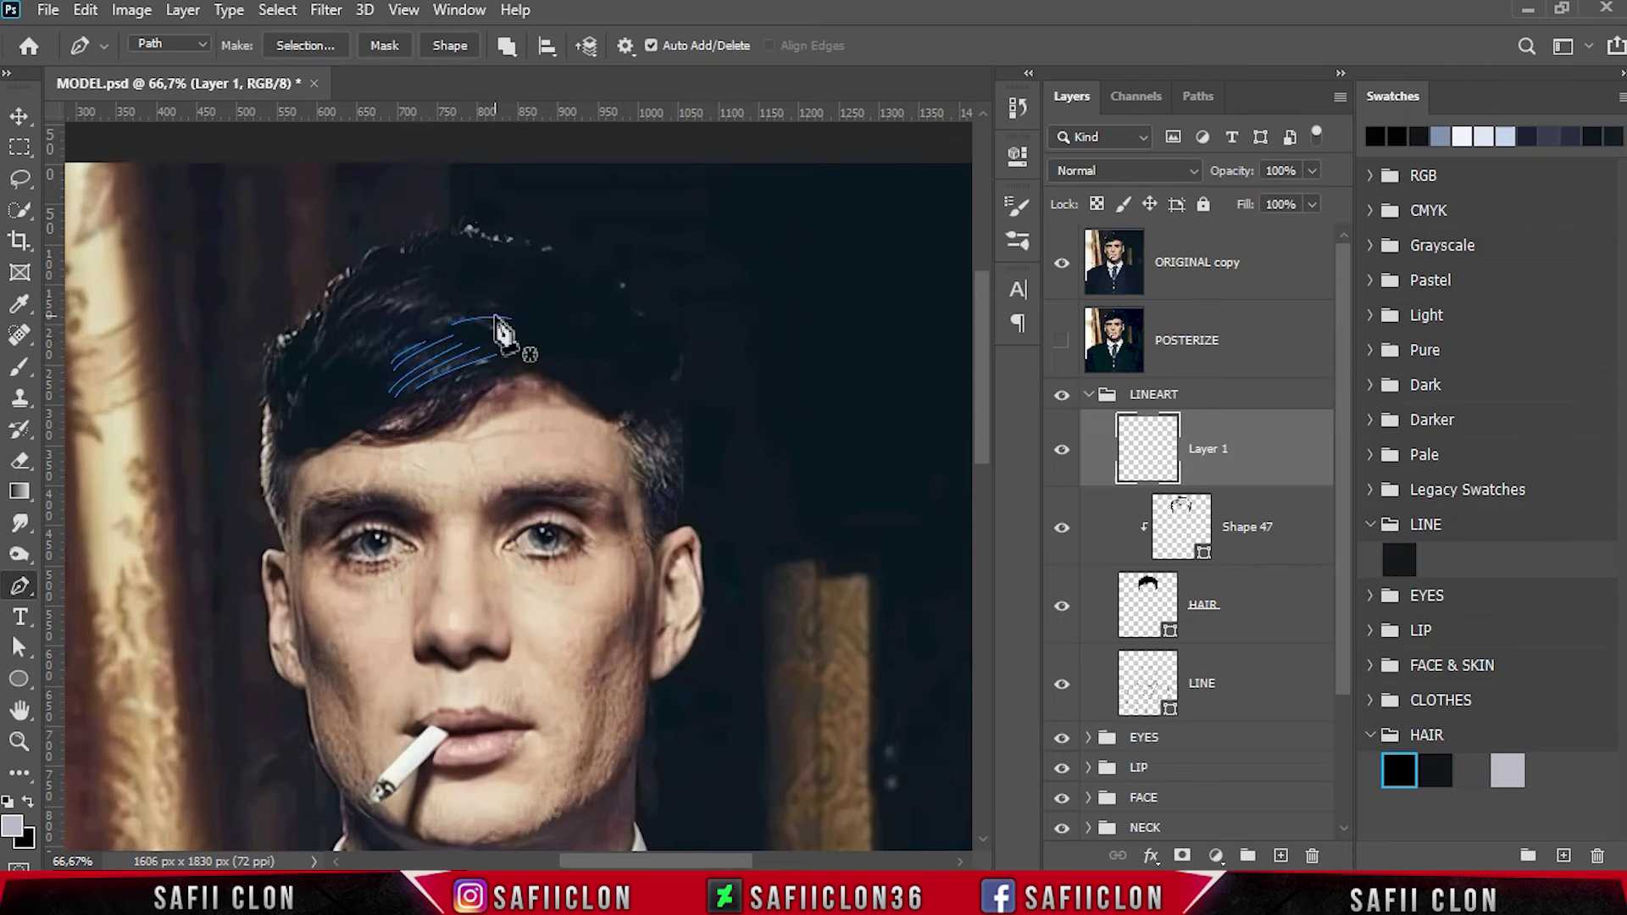
left_click(403, 320)
left_click_drag(364, 359, 360, 373)
left_click(399, 316, "ctrl")
left_click(416, 277)
left_click(392, 320)
left_click(350, 335)
left_click(326, 375)
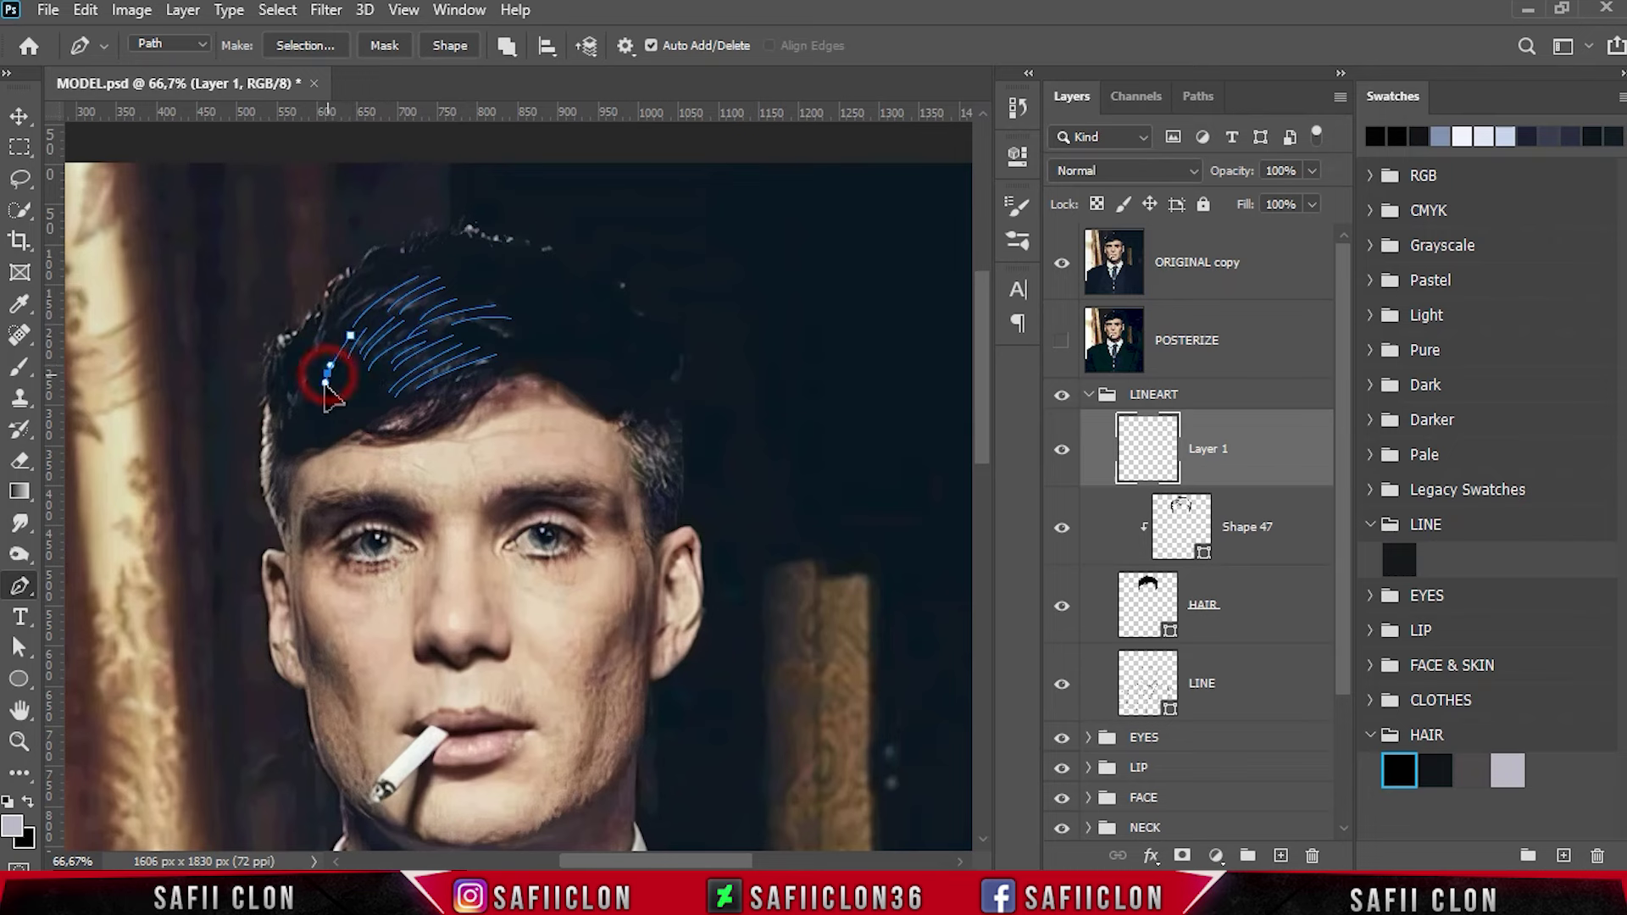
left_click(490, 364, "ctrl")
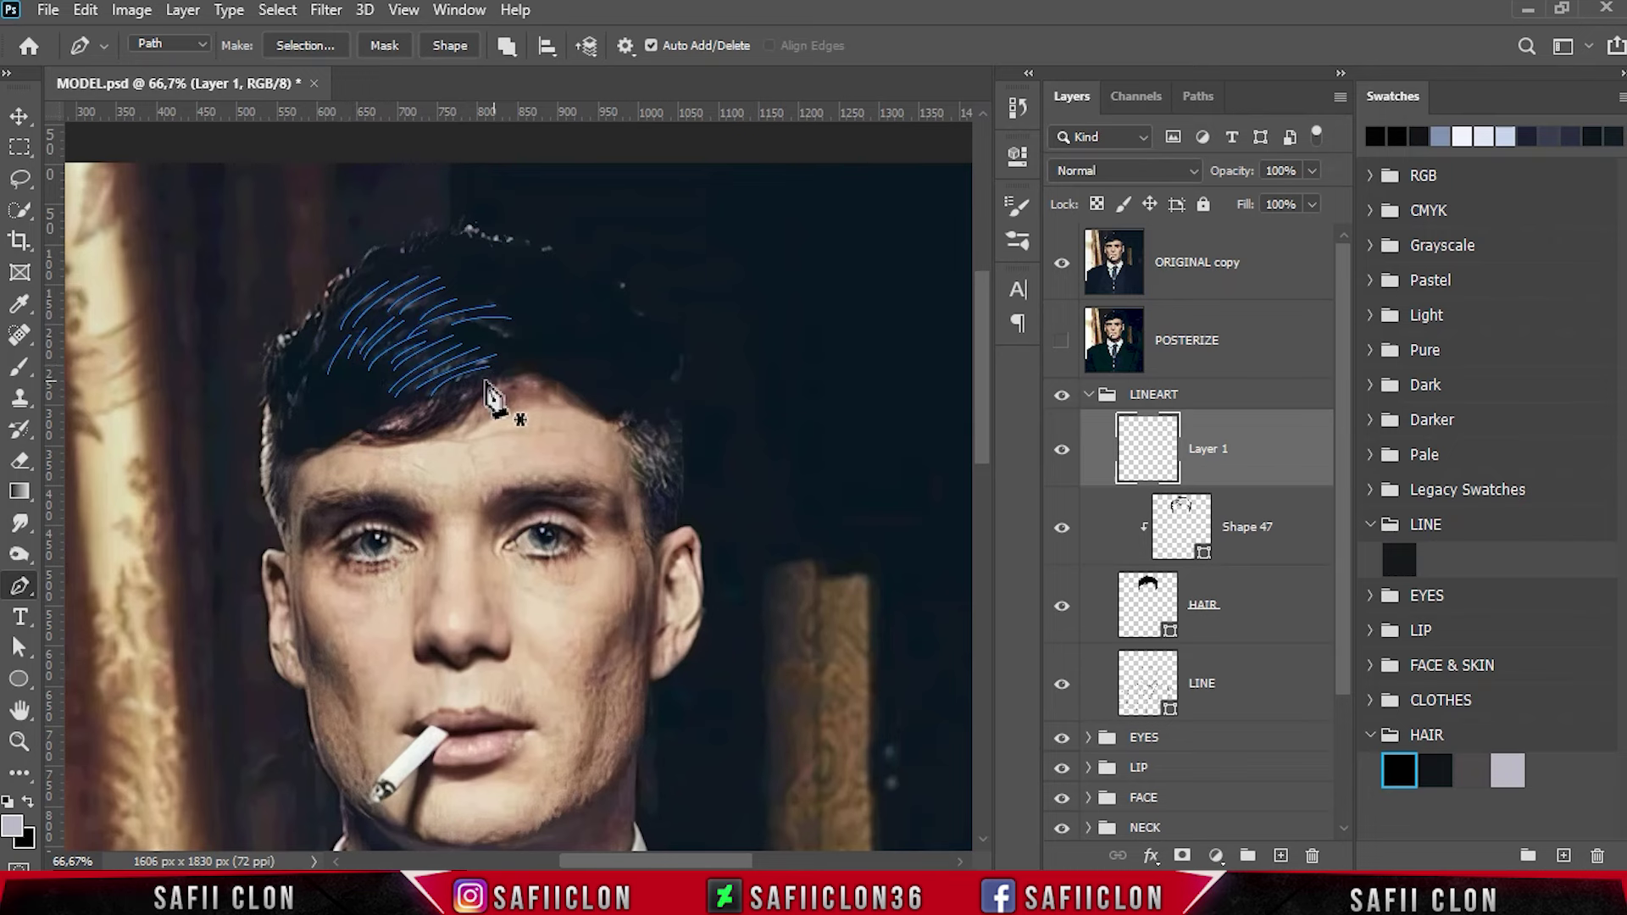
Sweep a long strand toward the forehead, add right-temple strands, then hide ORIGINAL copy.
left_click(477, 370)
left_click_drag(383, 433, 387, 442)
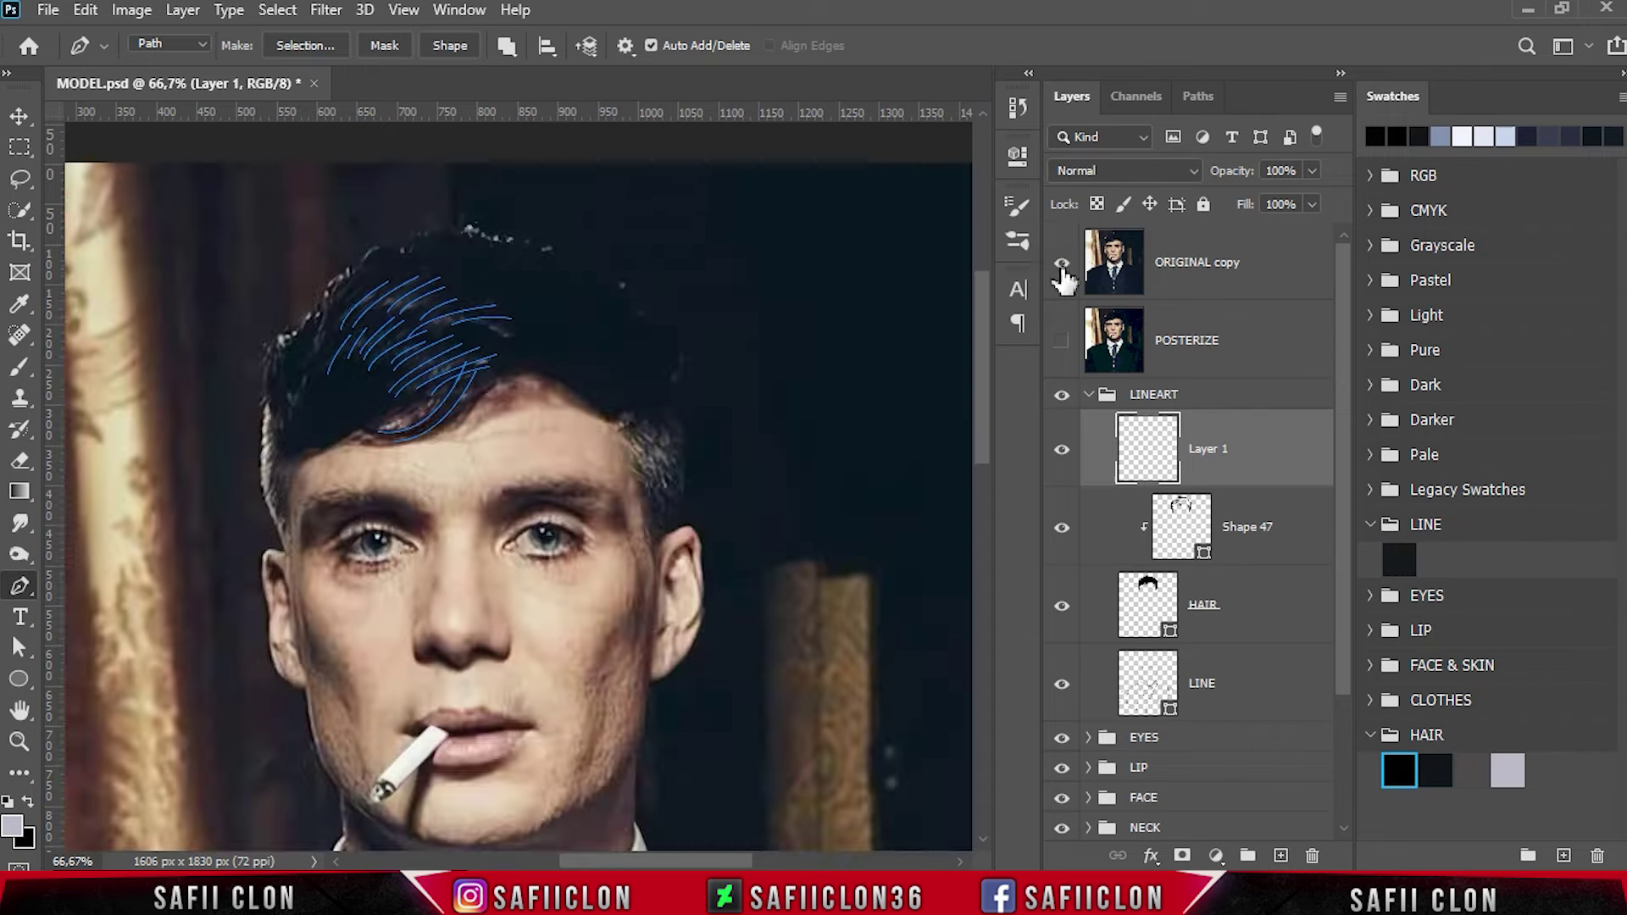
left_click(1061, 263)
left_click(626, 431)
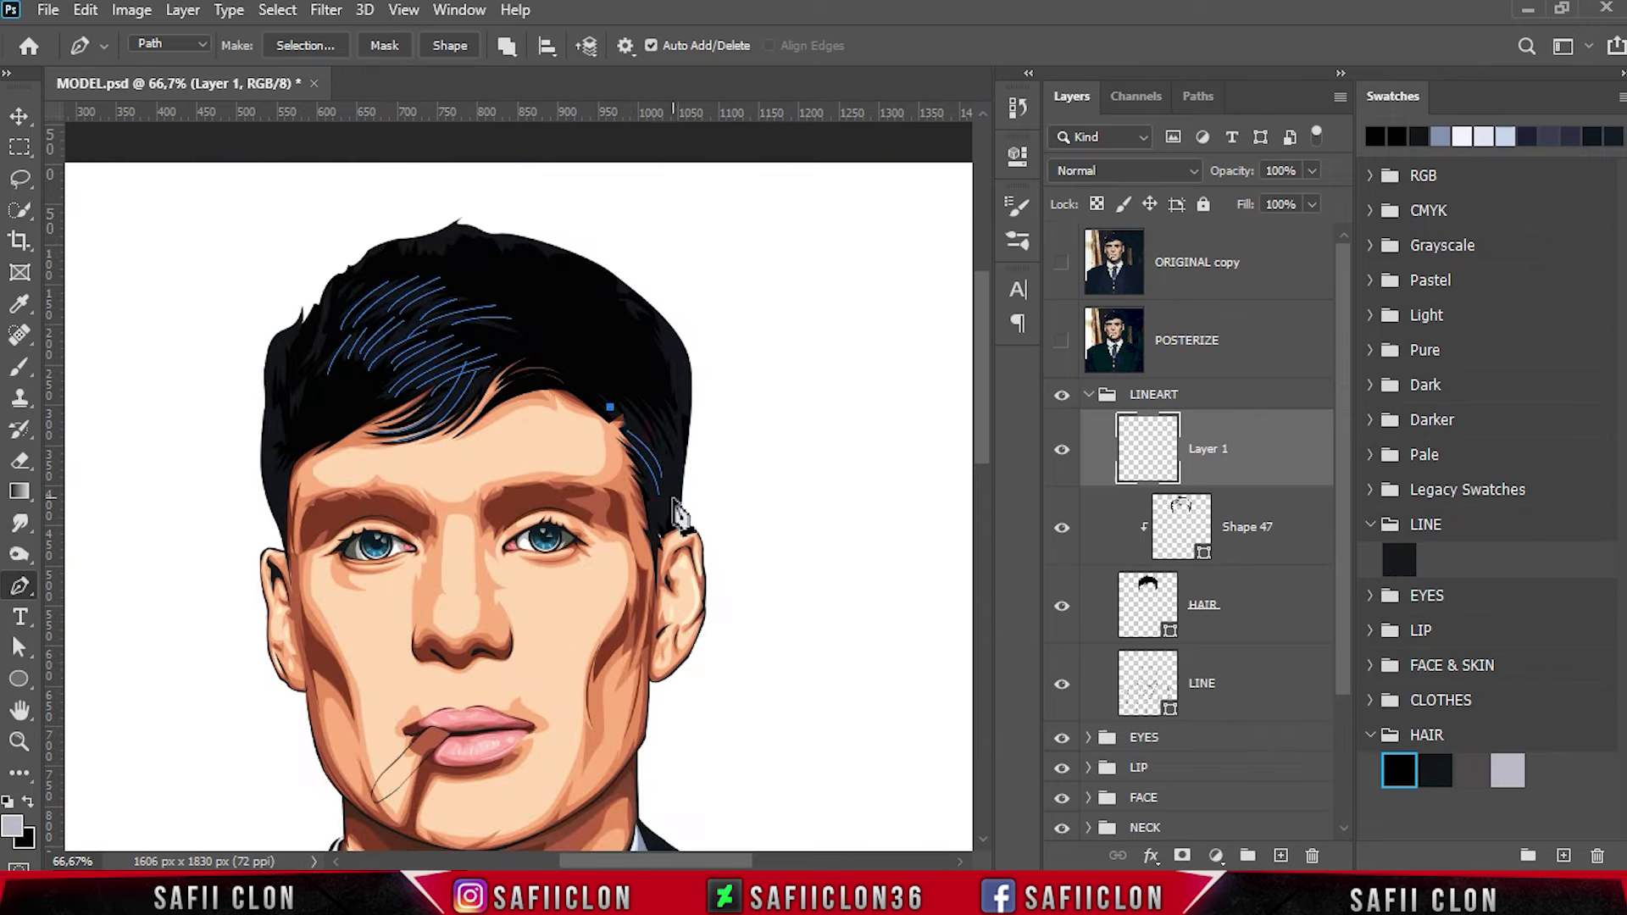
left_click(647, 396, "ctrl")
left_click(666, 415)
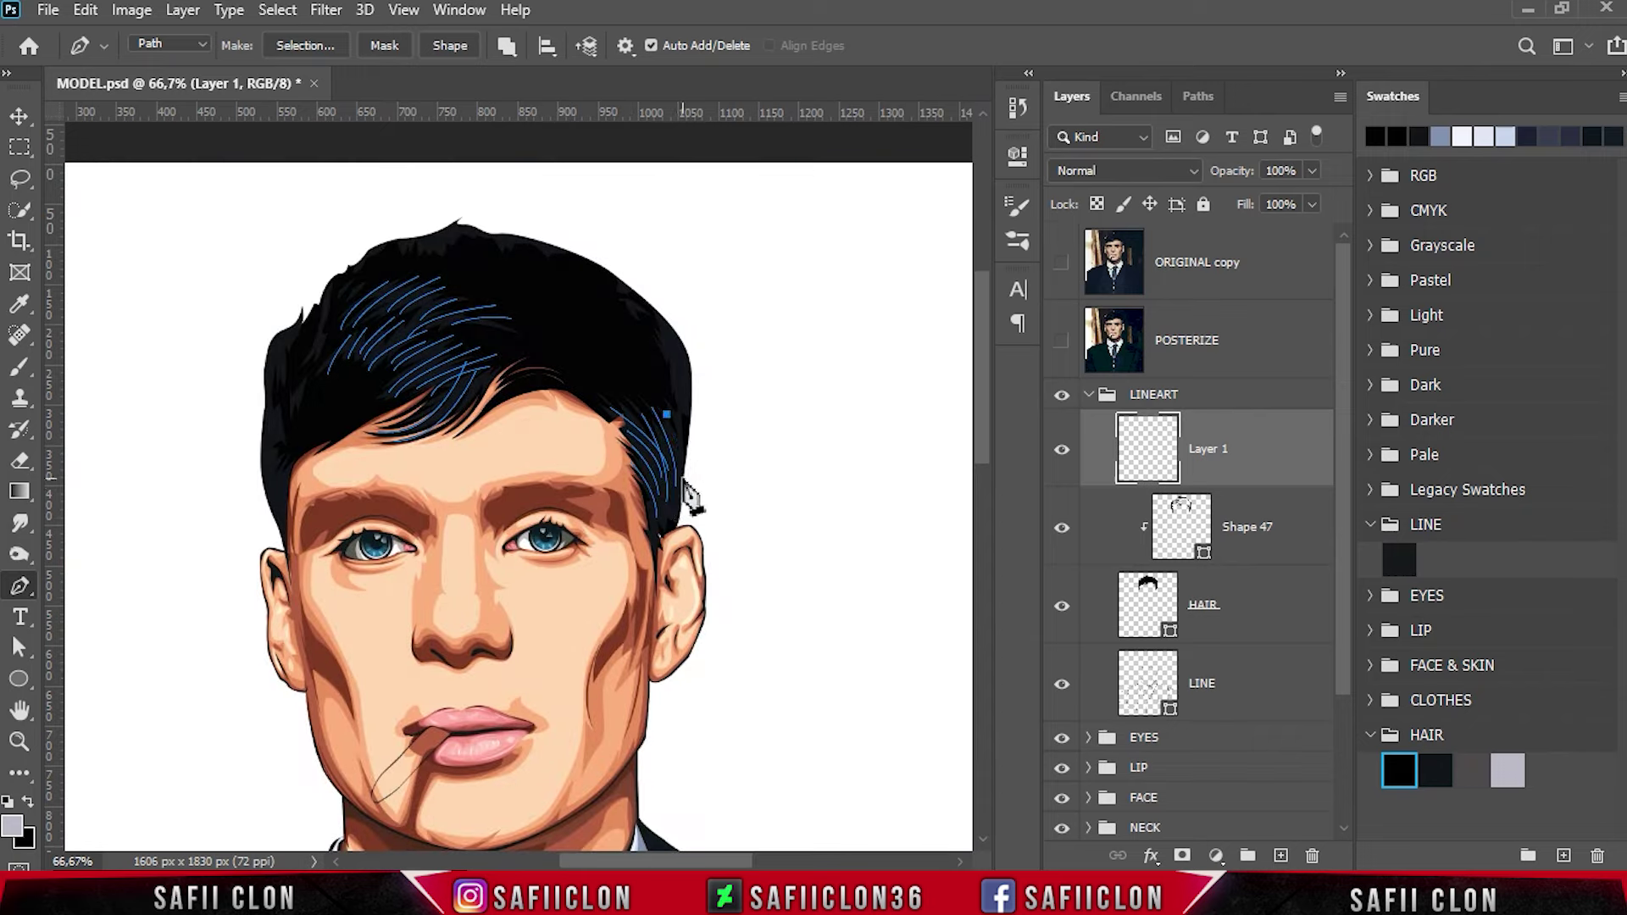
left_click(1061, 264)
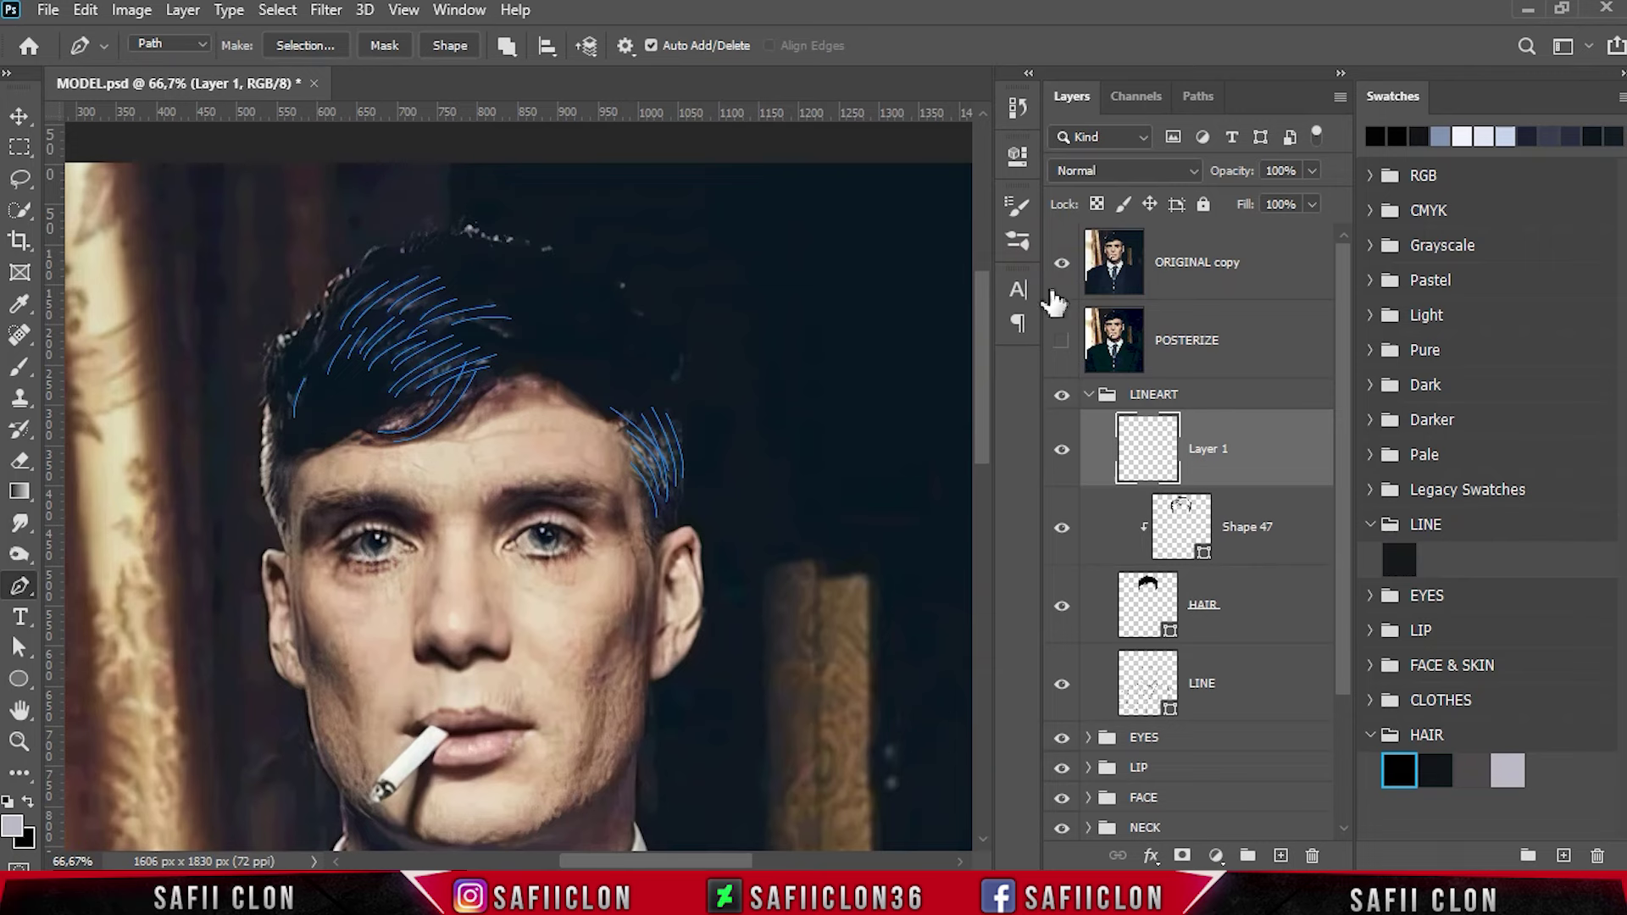
left_click(1058, 288)
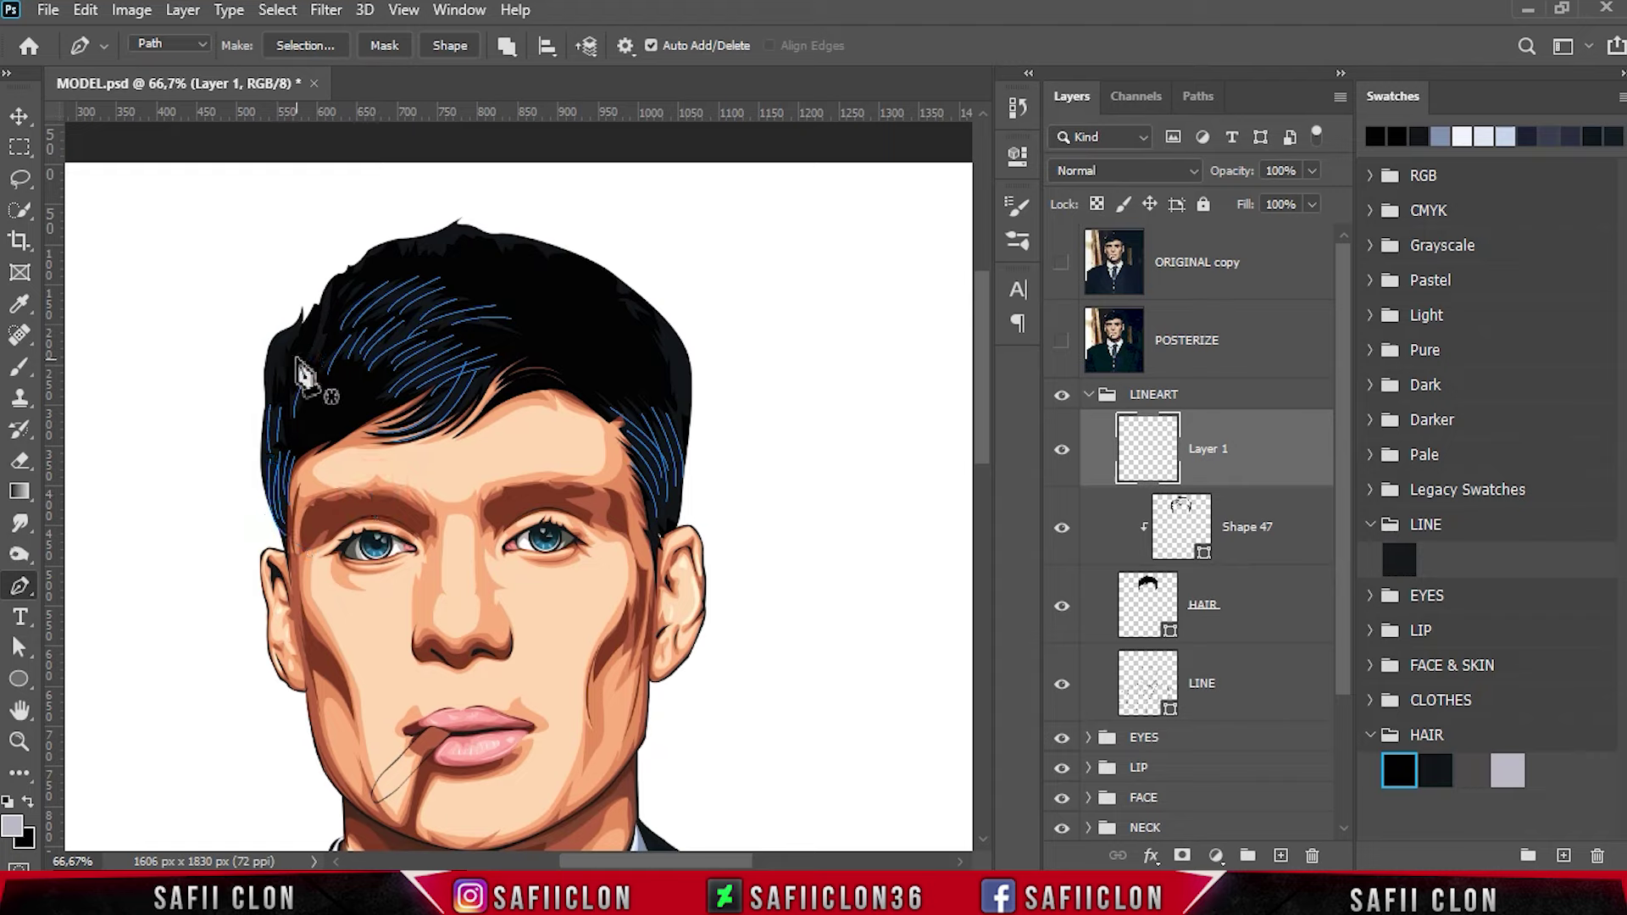
Draw curved strand paths through the left hair and along the hair top.
scroll(305, 373, "up", 1)
left_click(231, 329)
left_click_drag(212, 395, 203, 423)
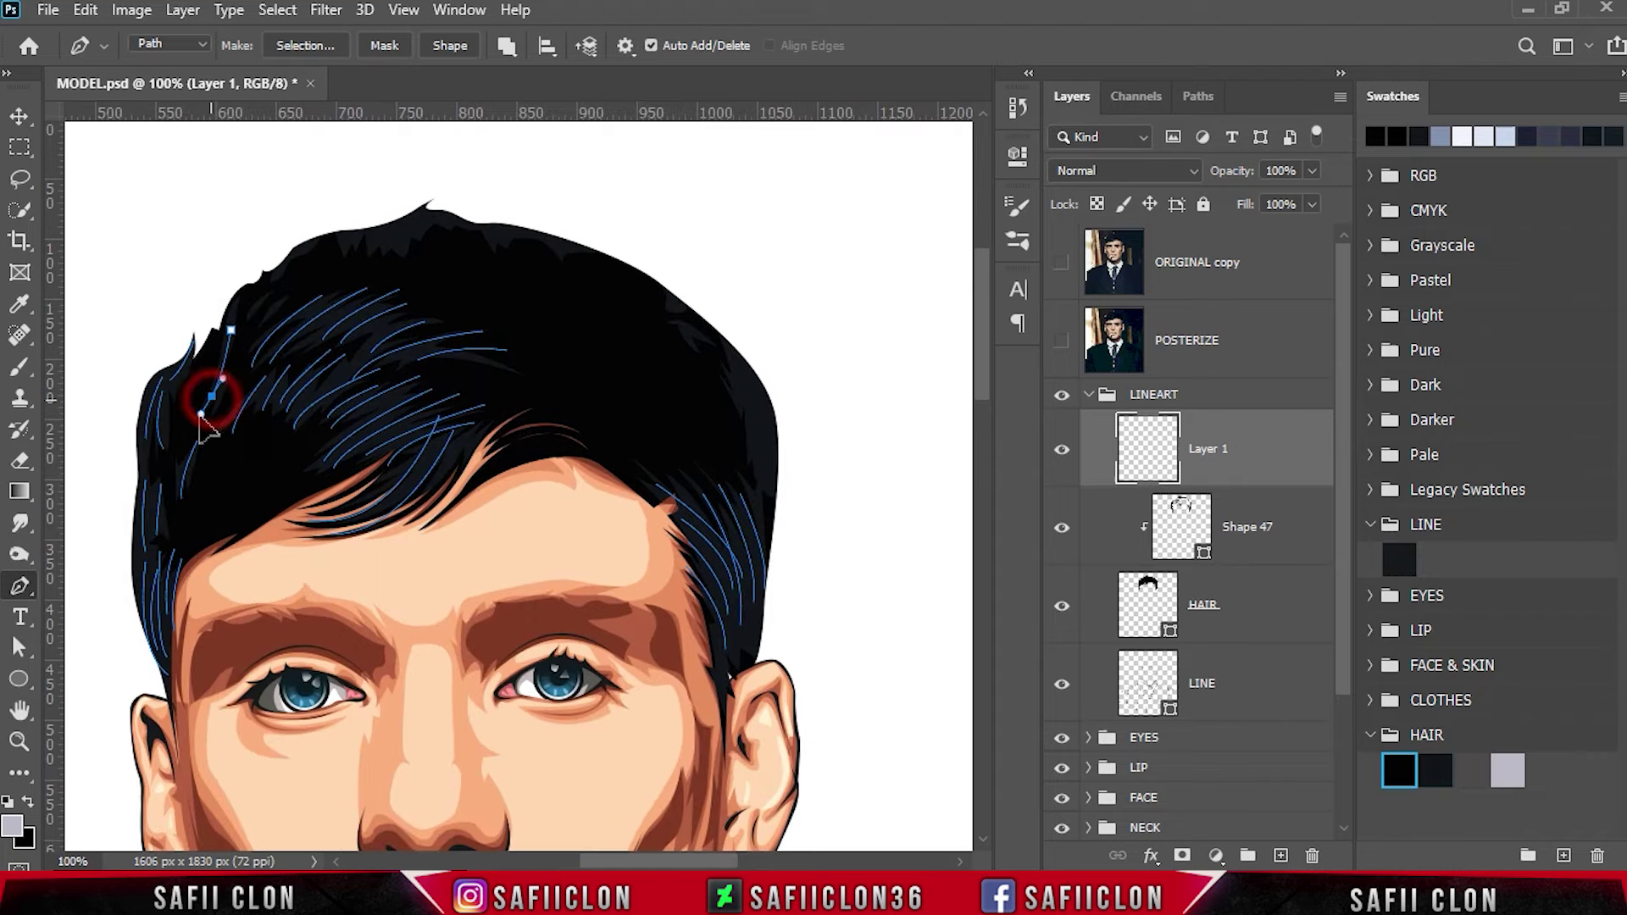
left_click(243, 466)
scroll(243, 465, "up", 1)
left_click(418, 310)
left_click_drag(365, 329, 356, 335)
key("Return")
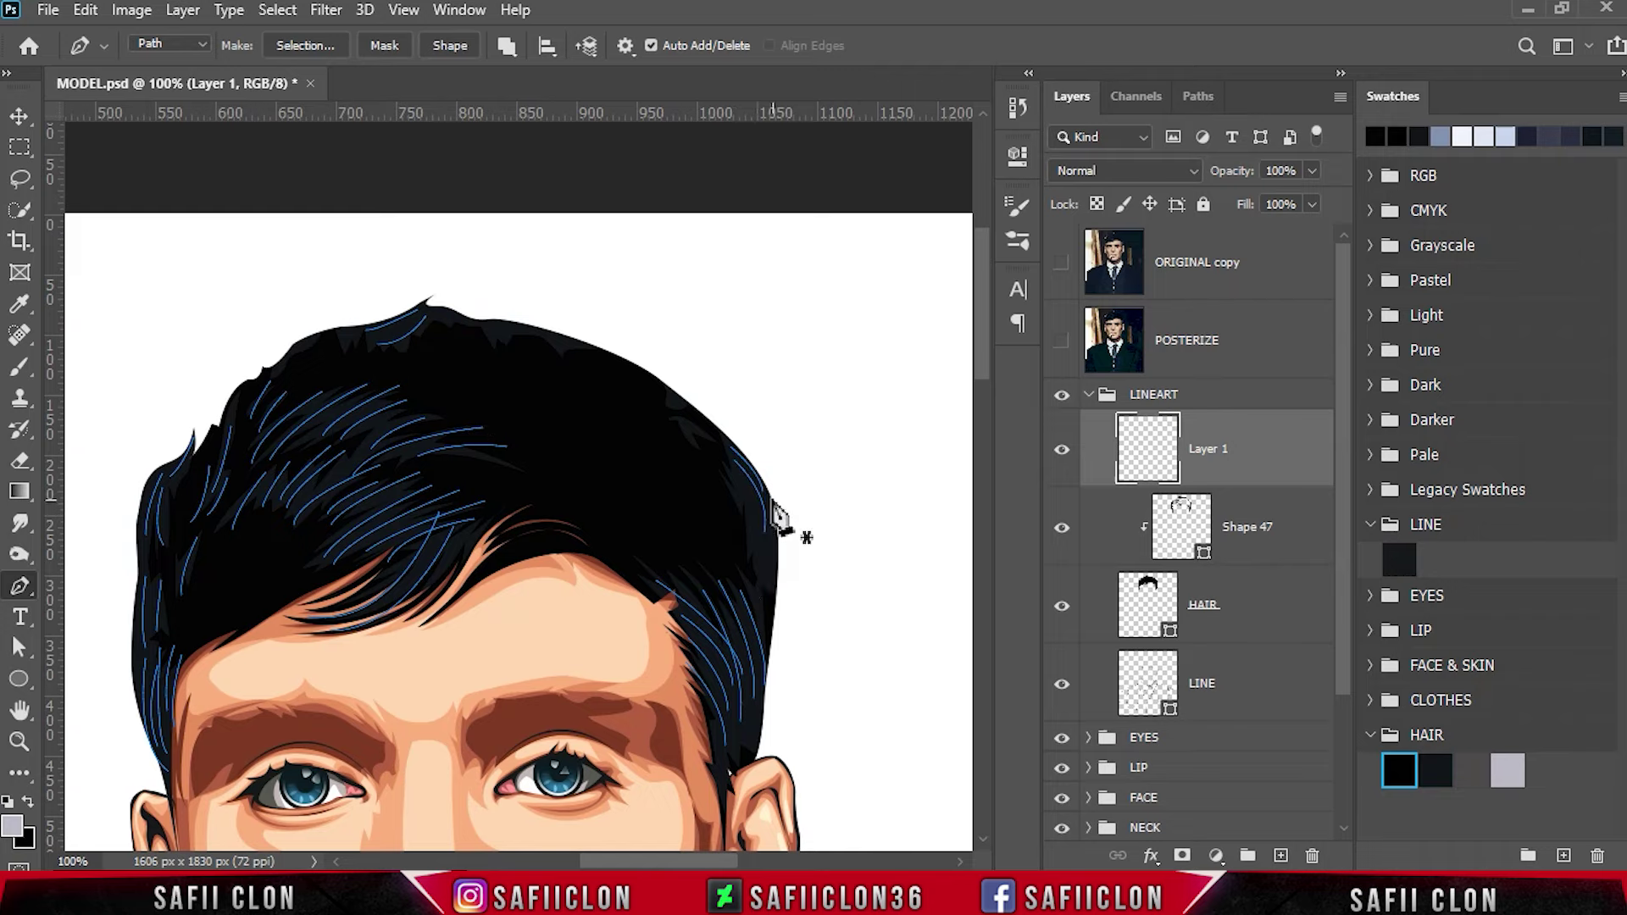
Add strand paths along the top hair edge and down the right side.
left_click(712, 454)
scroll(727, 479, "down", 1)
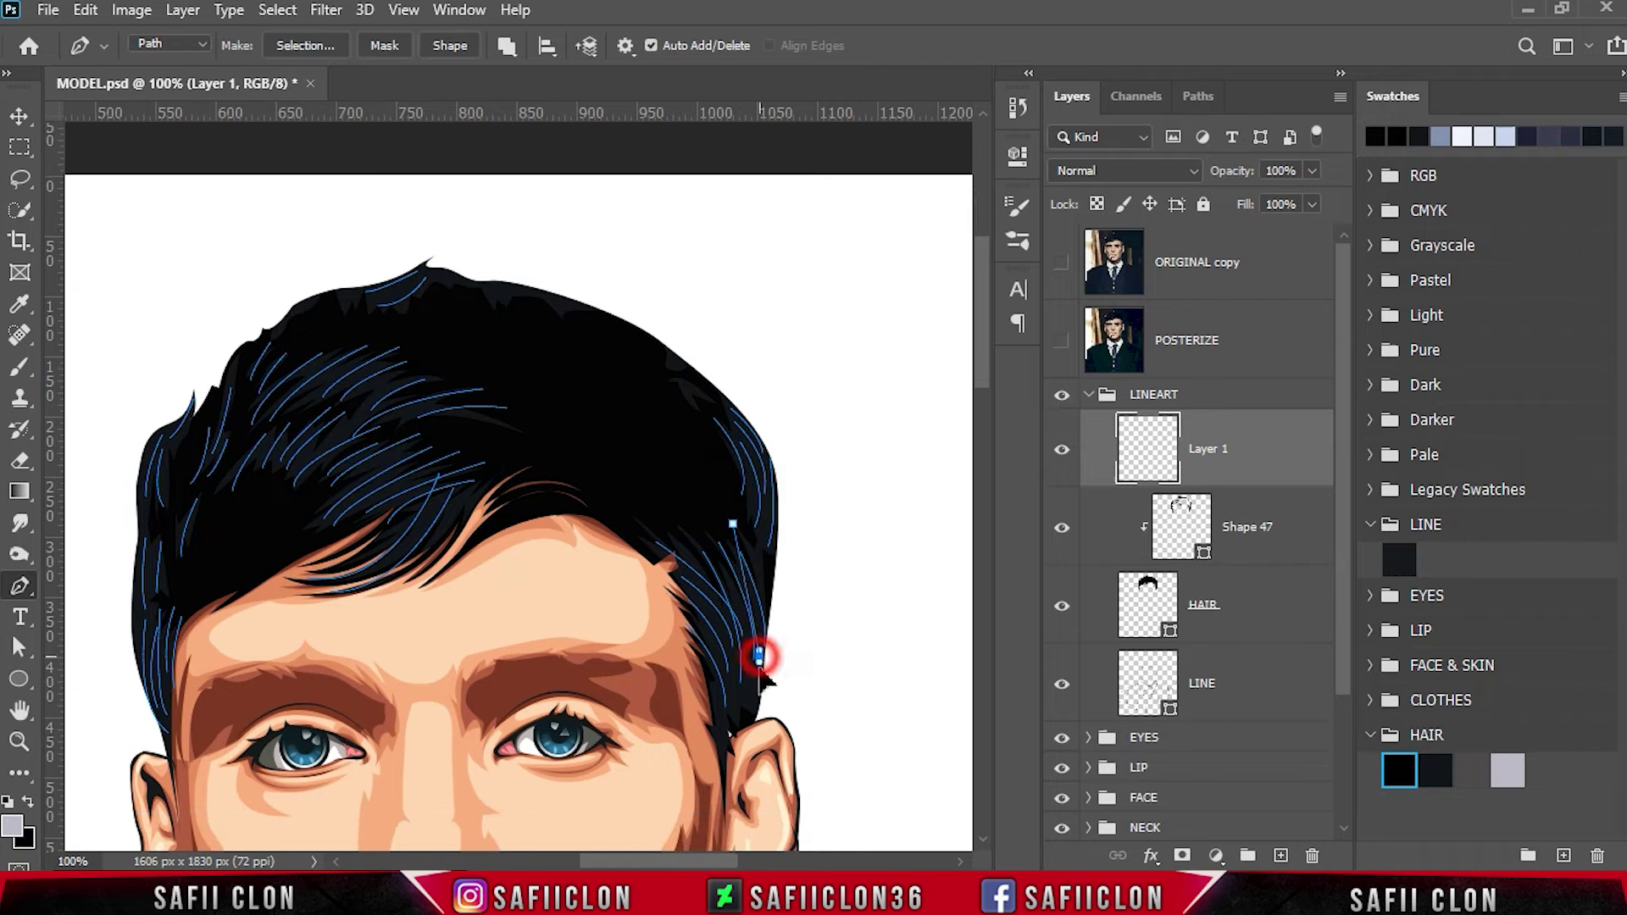
left_click(593, 311)
left_click_drag(534, 293, 507, 326)
key("Return")
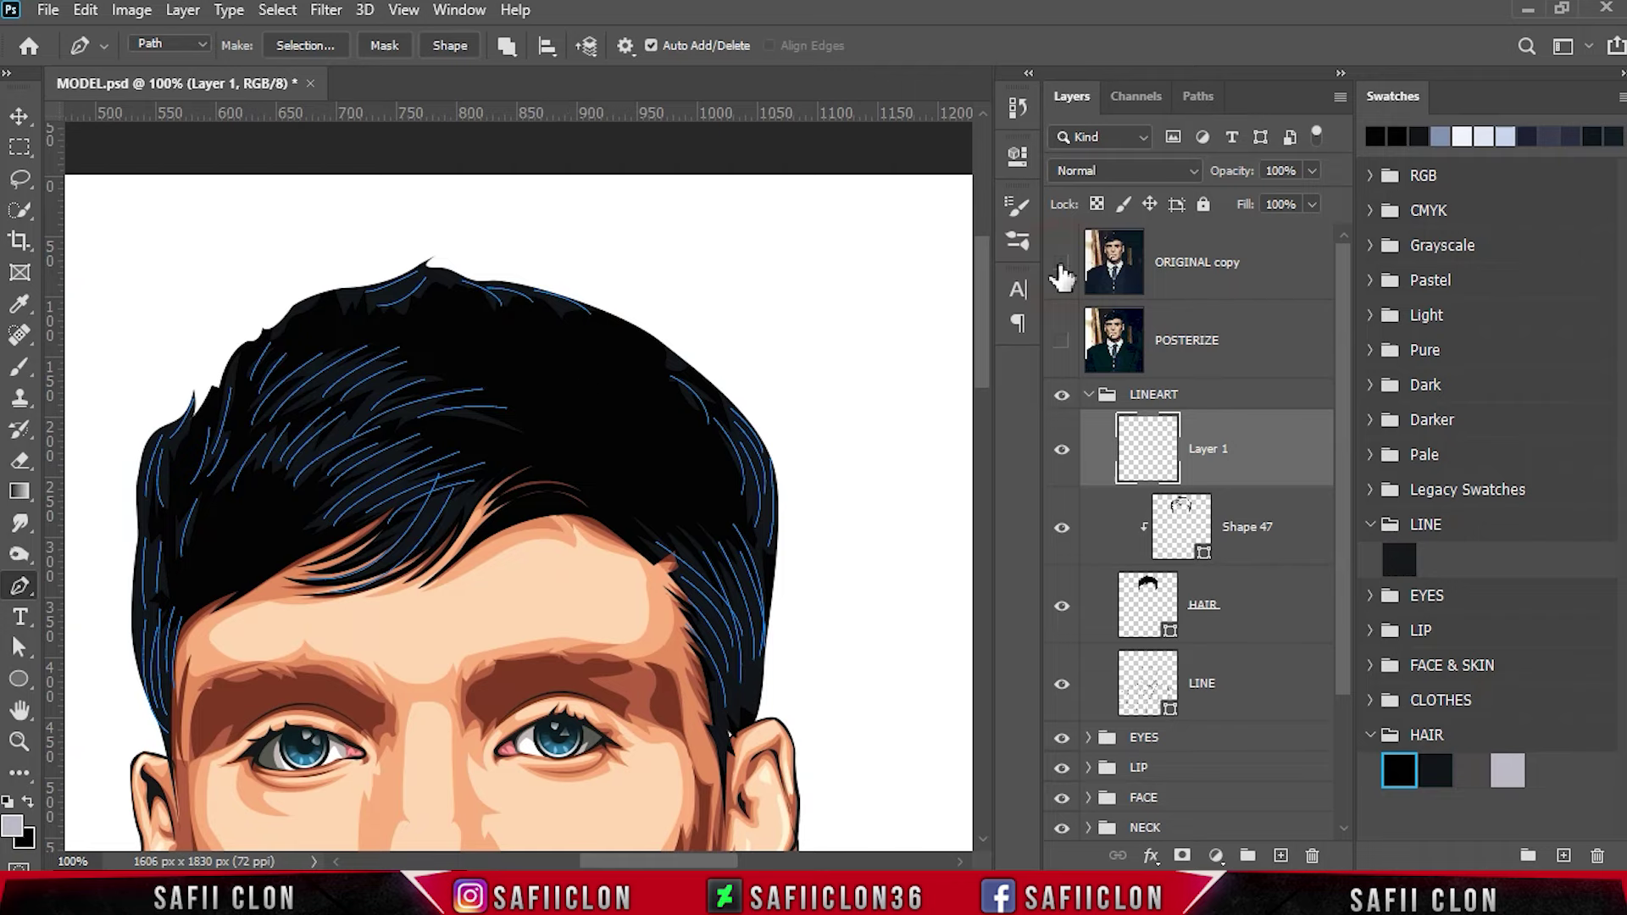
left_click(508, 414)
left_click(511, 367)
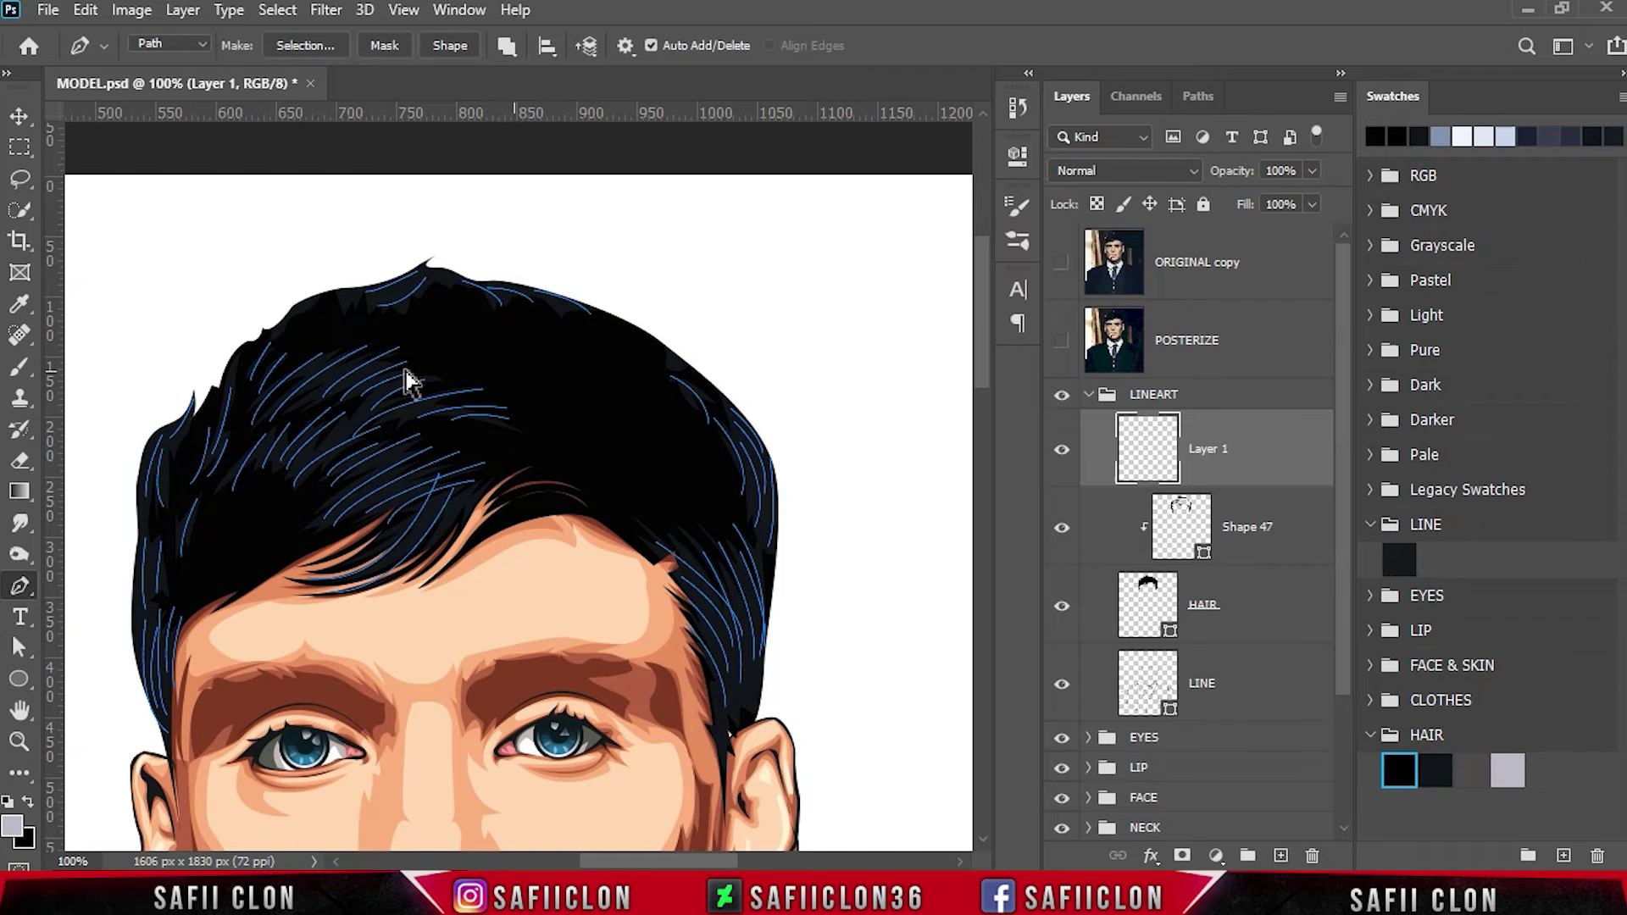
left_click(602, 384)
left_click_drag(665, 428, 627, 458)
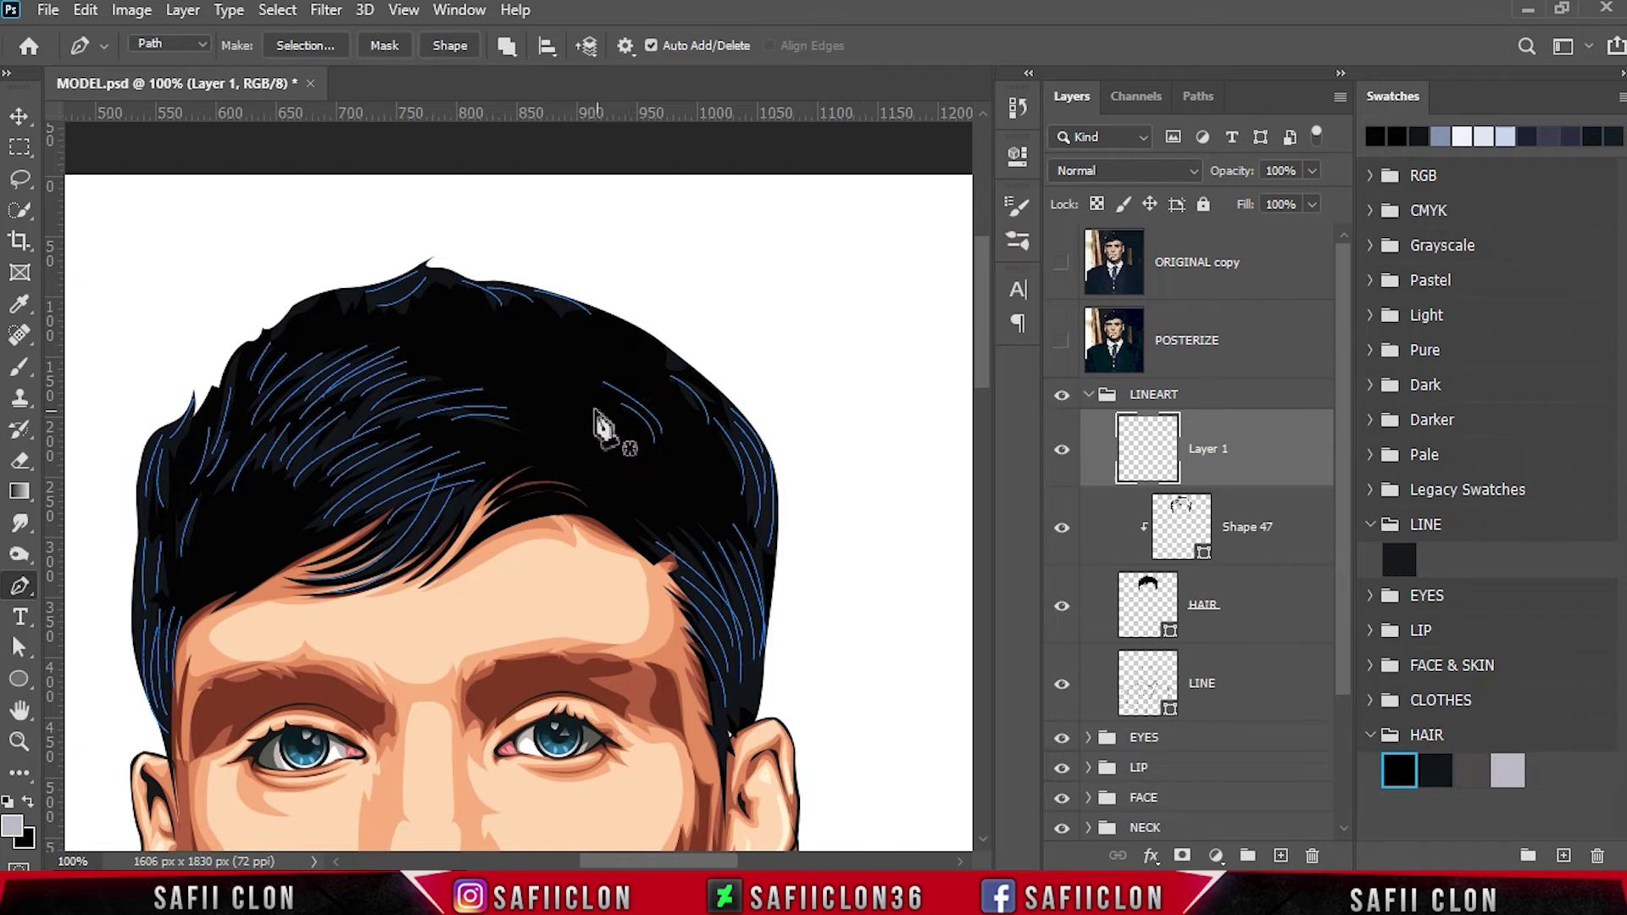
key("Return")
Add curved strands from the left hair edge and front fringe toward the forehead.
scroll(379, 347, "down", 2)
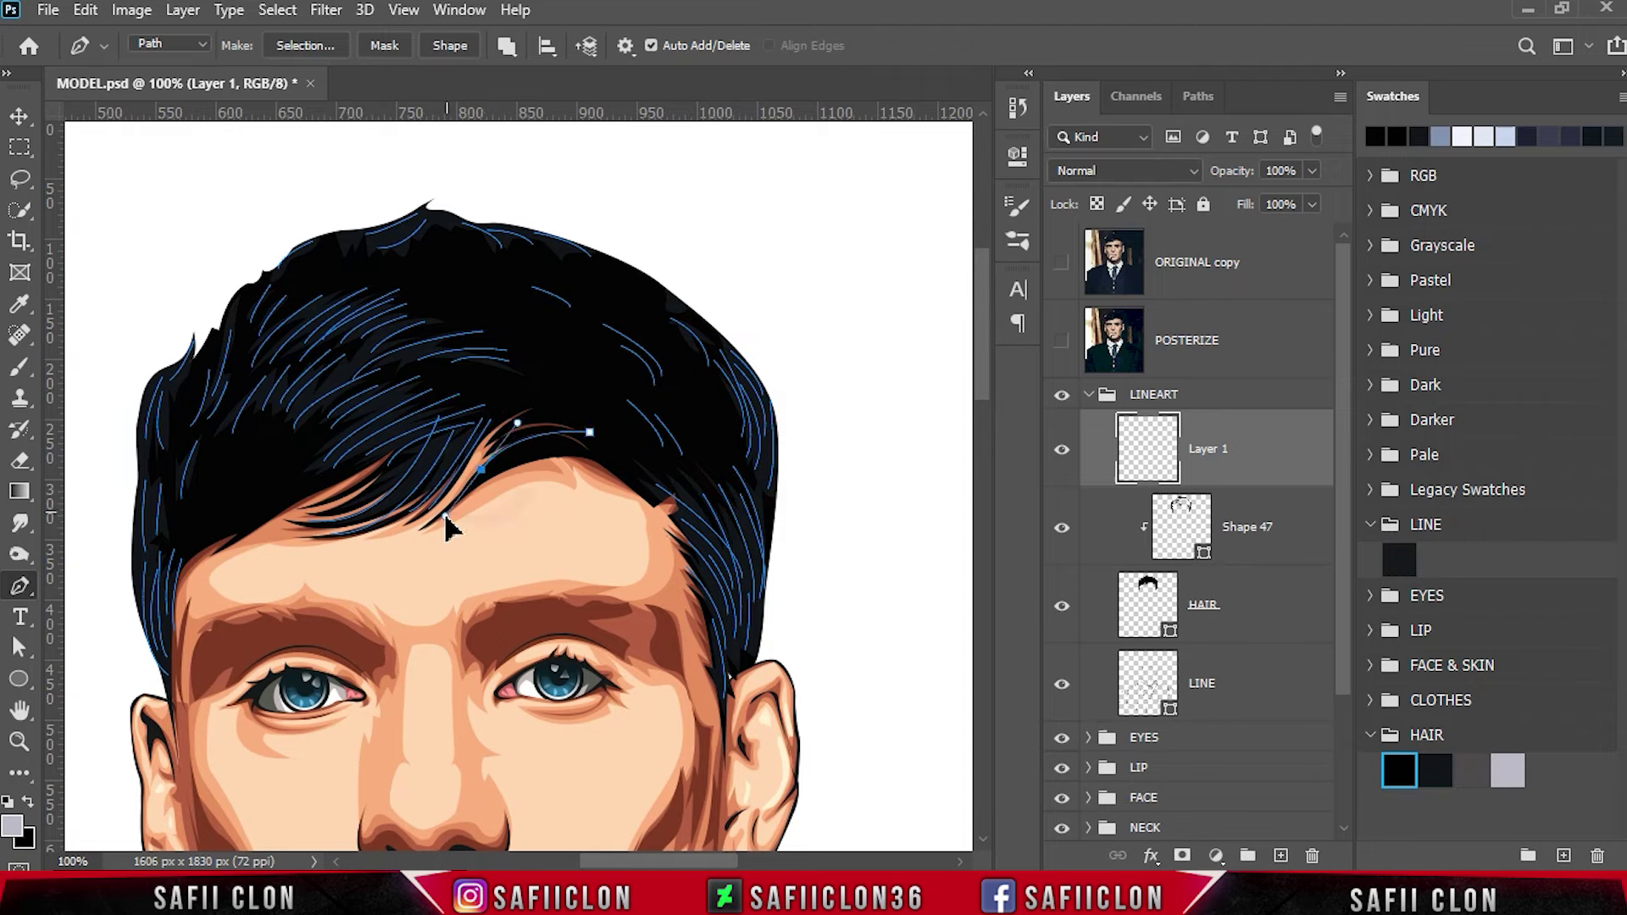
left_click(426, 381)
left_click_drag(331, 441, 316, 464)
left_click(182, 377)
left_click_drag(167, 439, 169, 478)
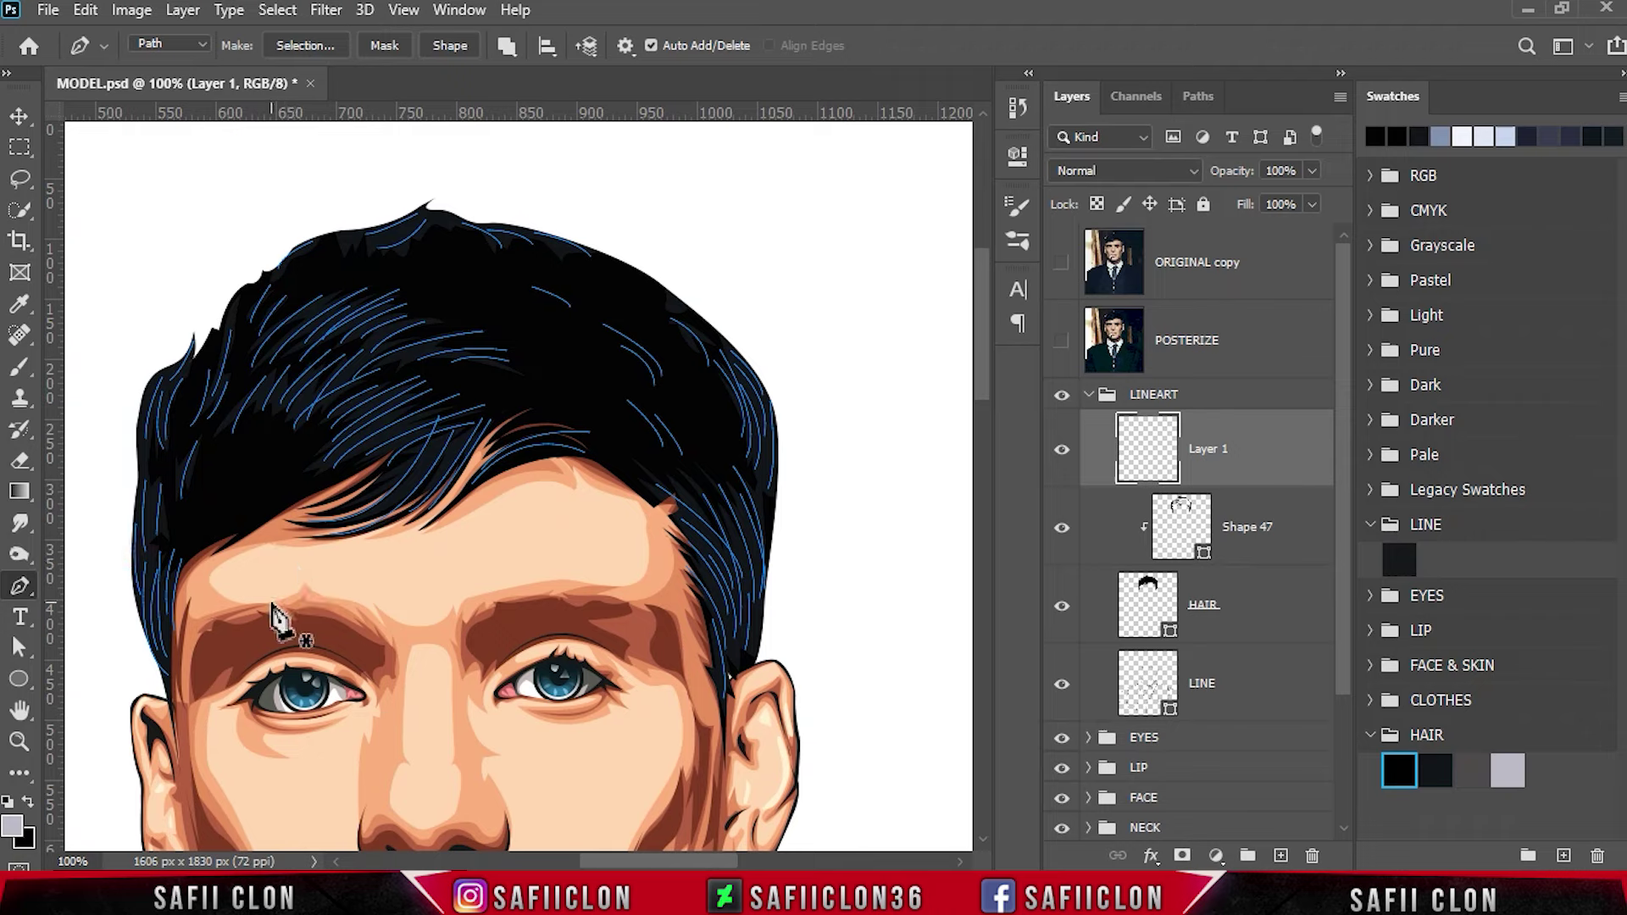
left_click(401, 444)
left_click(288, 504)
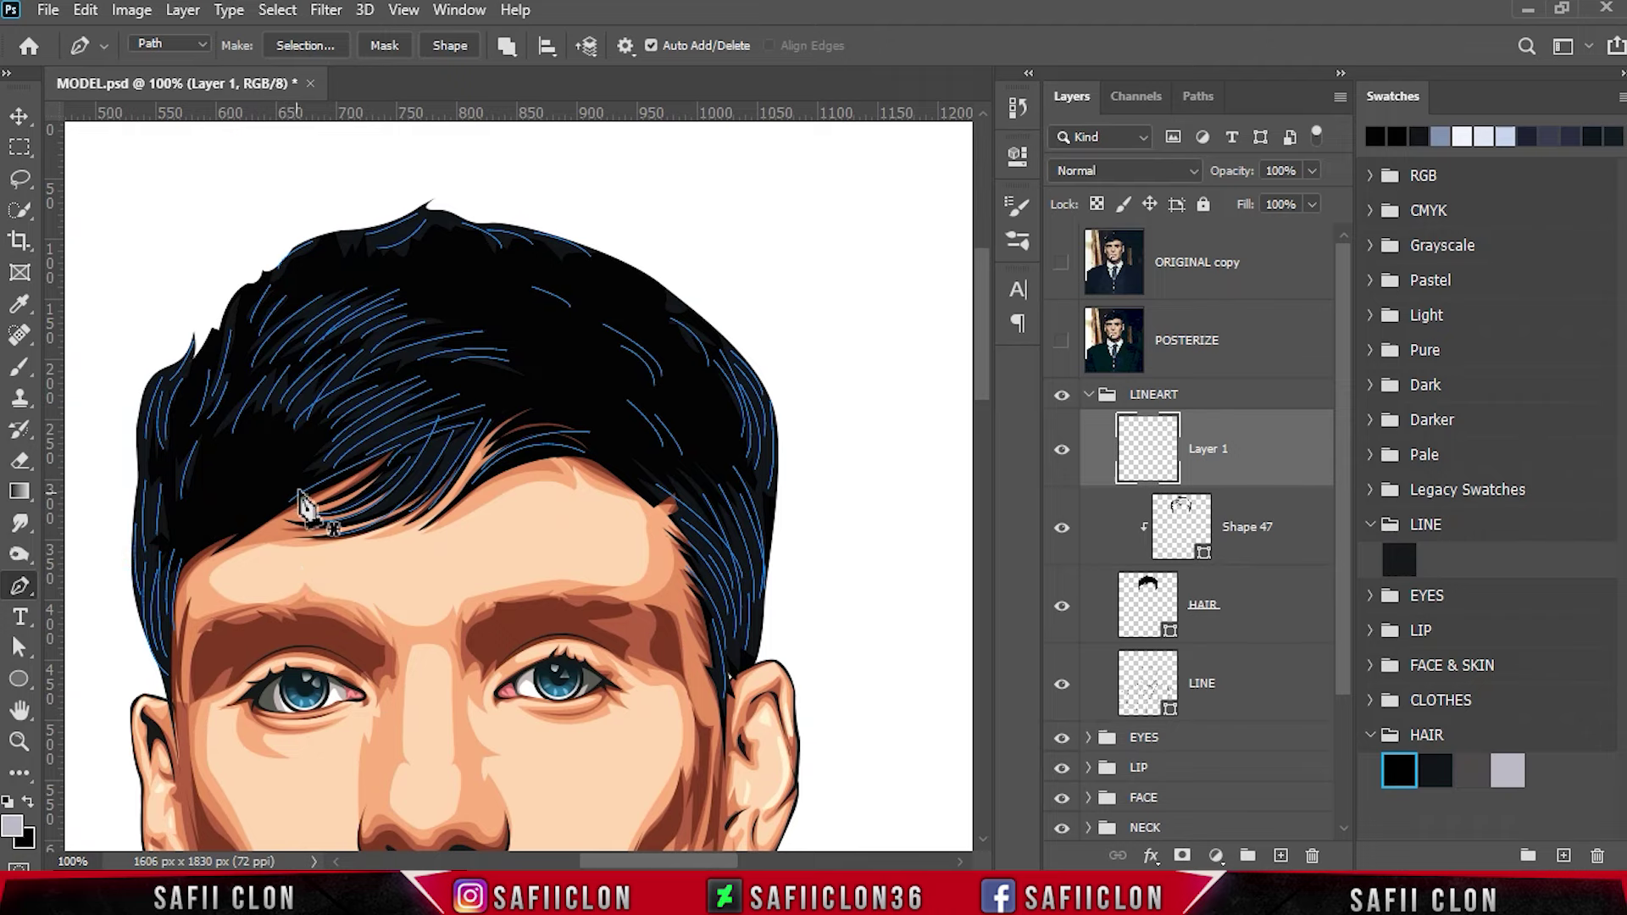
left_click_drag(288, 504, 270, 522)
Start one more strand in the upper hair and zoom out over the head.
left_click(556, 244)
scroll(744, 320, "down", 1)
scroll(773, 374, "down", 1)
scroll(810, 571, "down", 1)
scroll(810, 568, "down", 1)
scroll(809, 568, "up", 1)
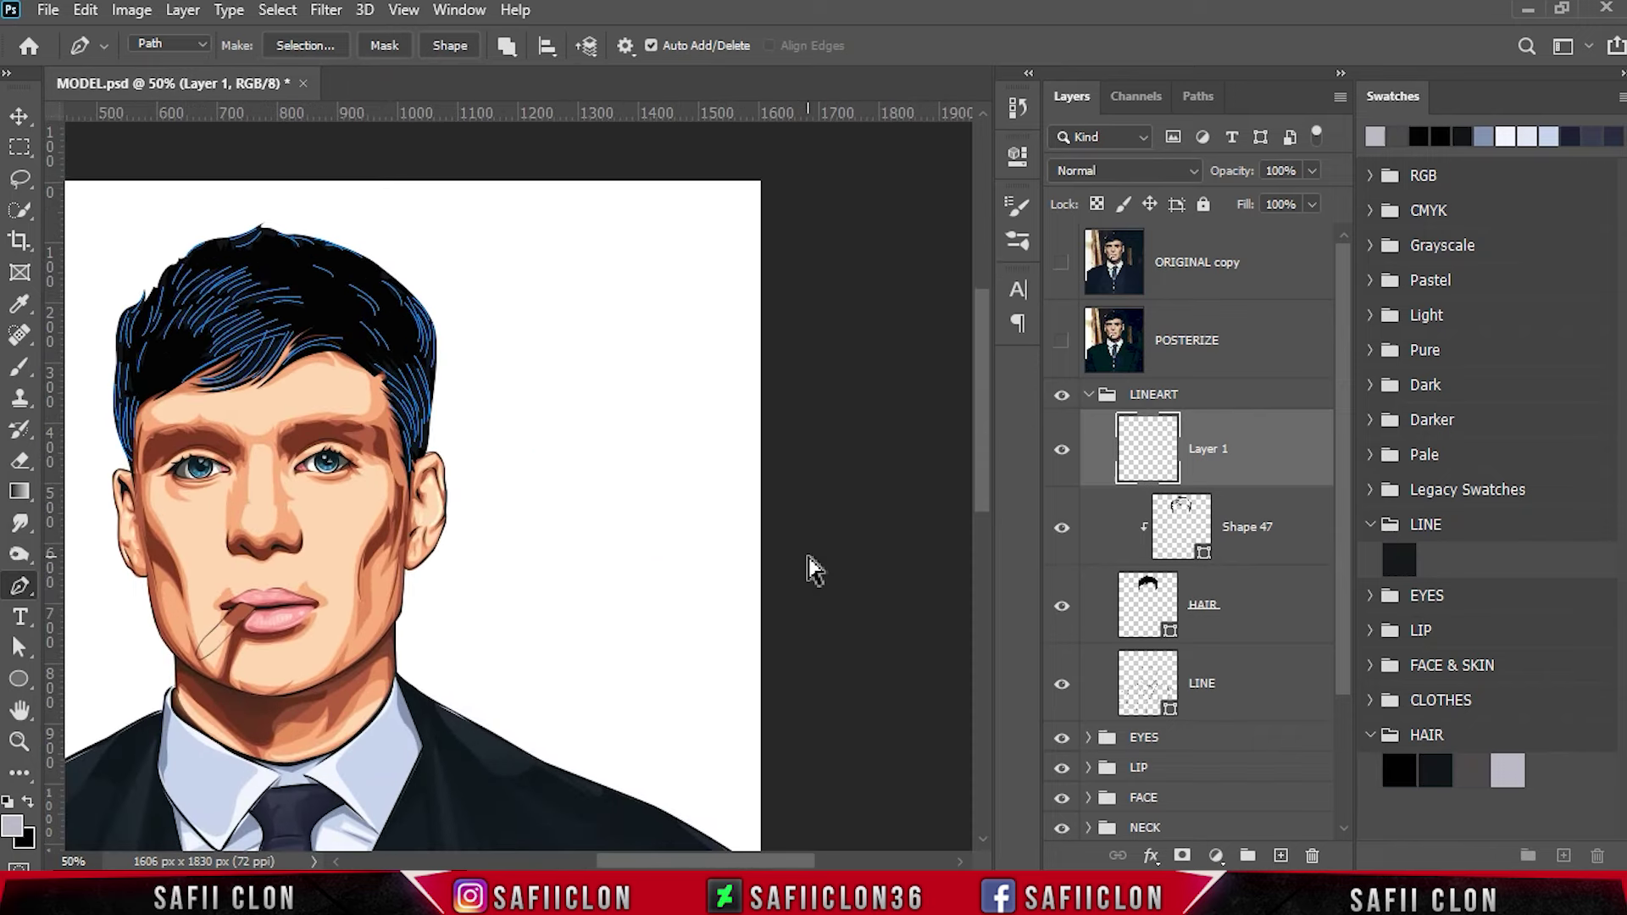
Toggle the strand layer and HAIR layer visibility to compare the artwork.
scroll(813, 566, "down", 1)
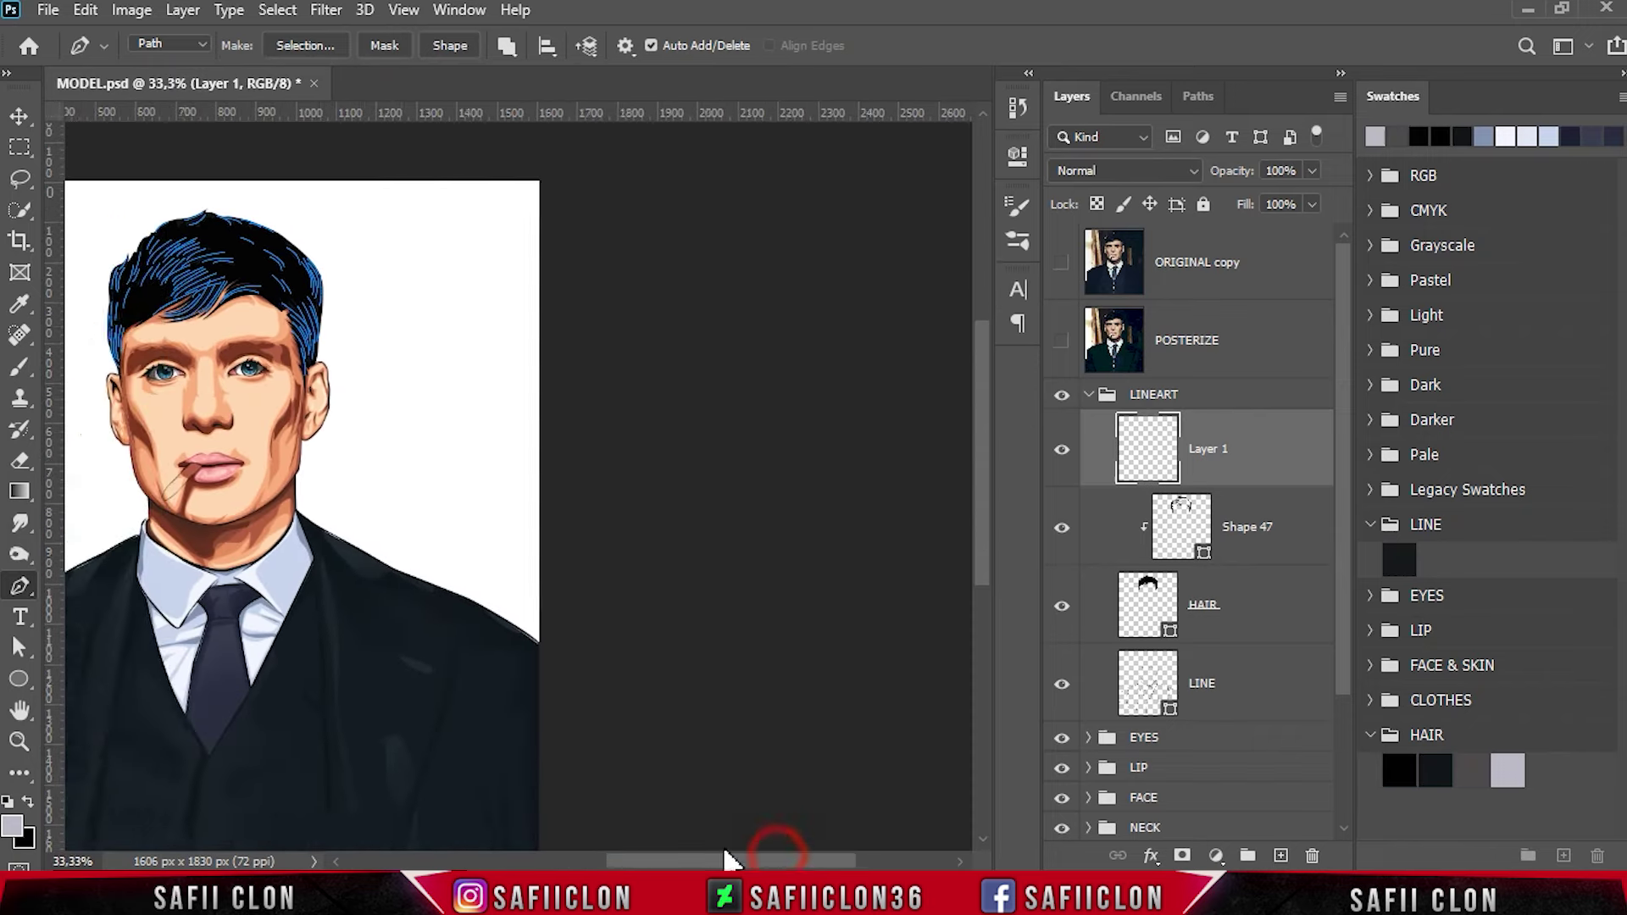
left_click_drag(777, 854, 676, 856)
scroll(619, 618, "up", 1)
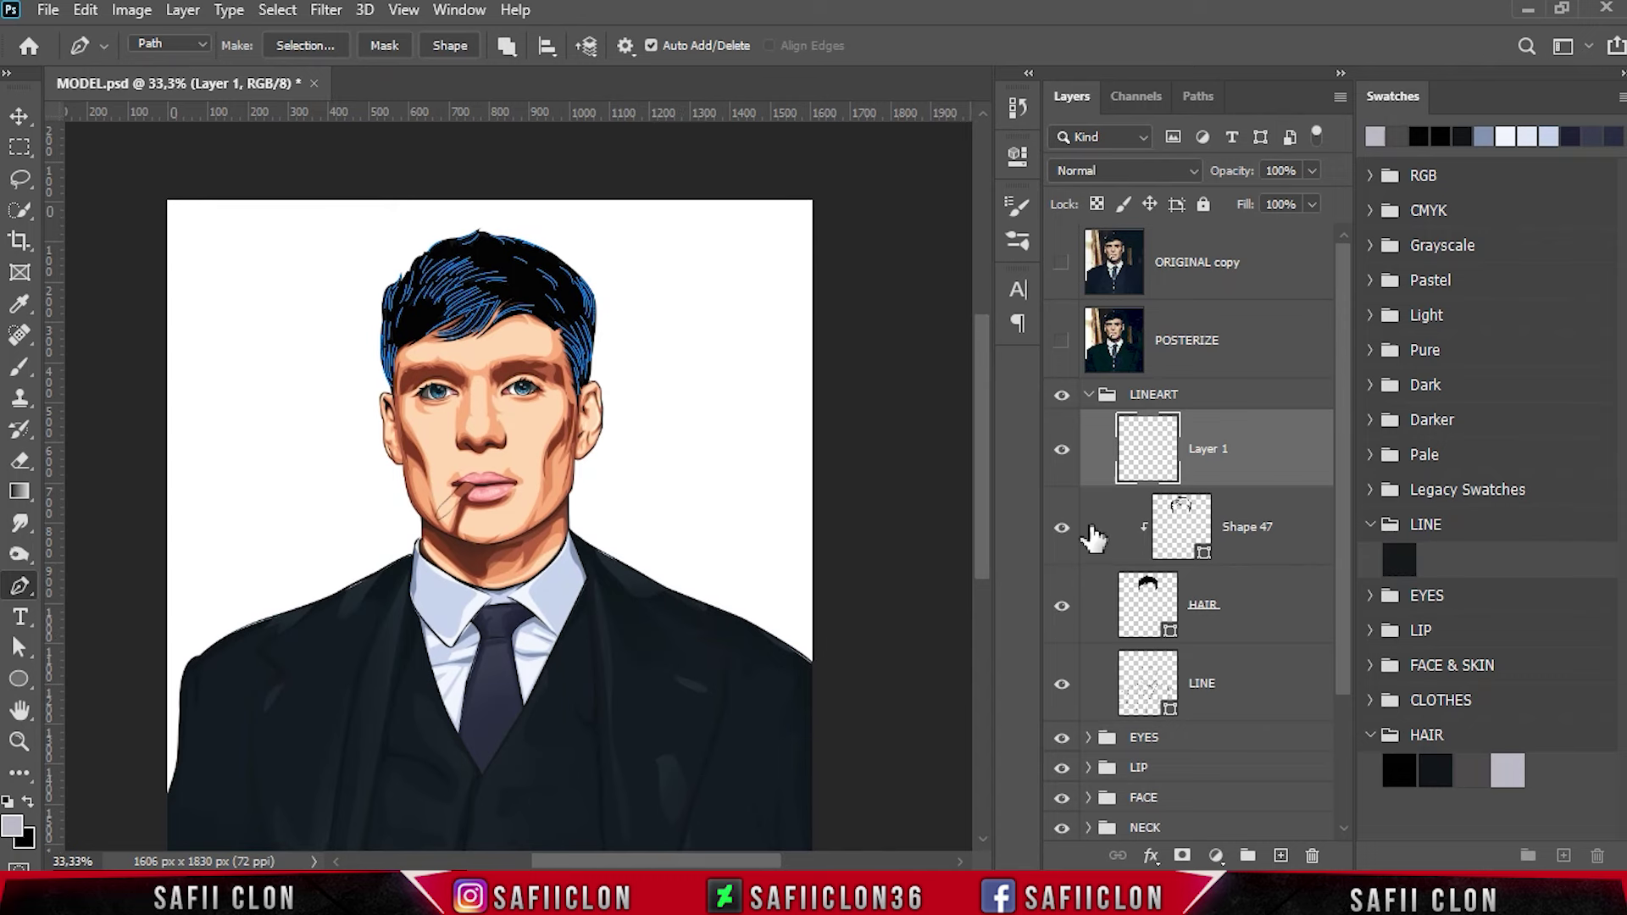
left_click(1063, 452)
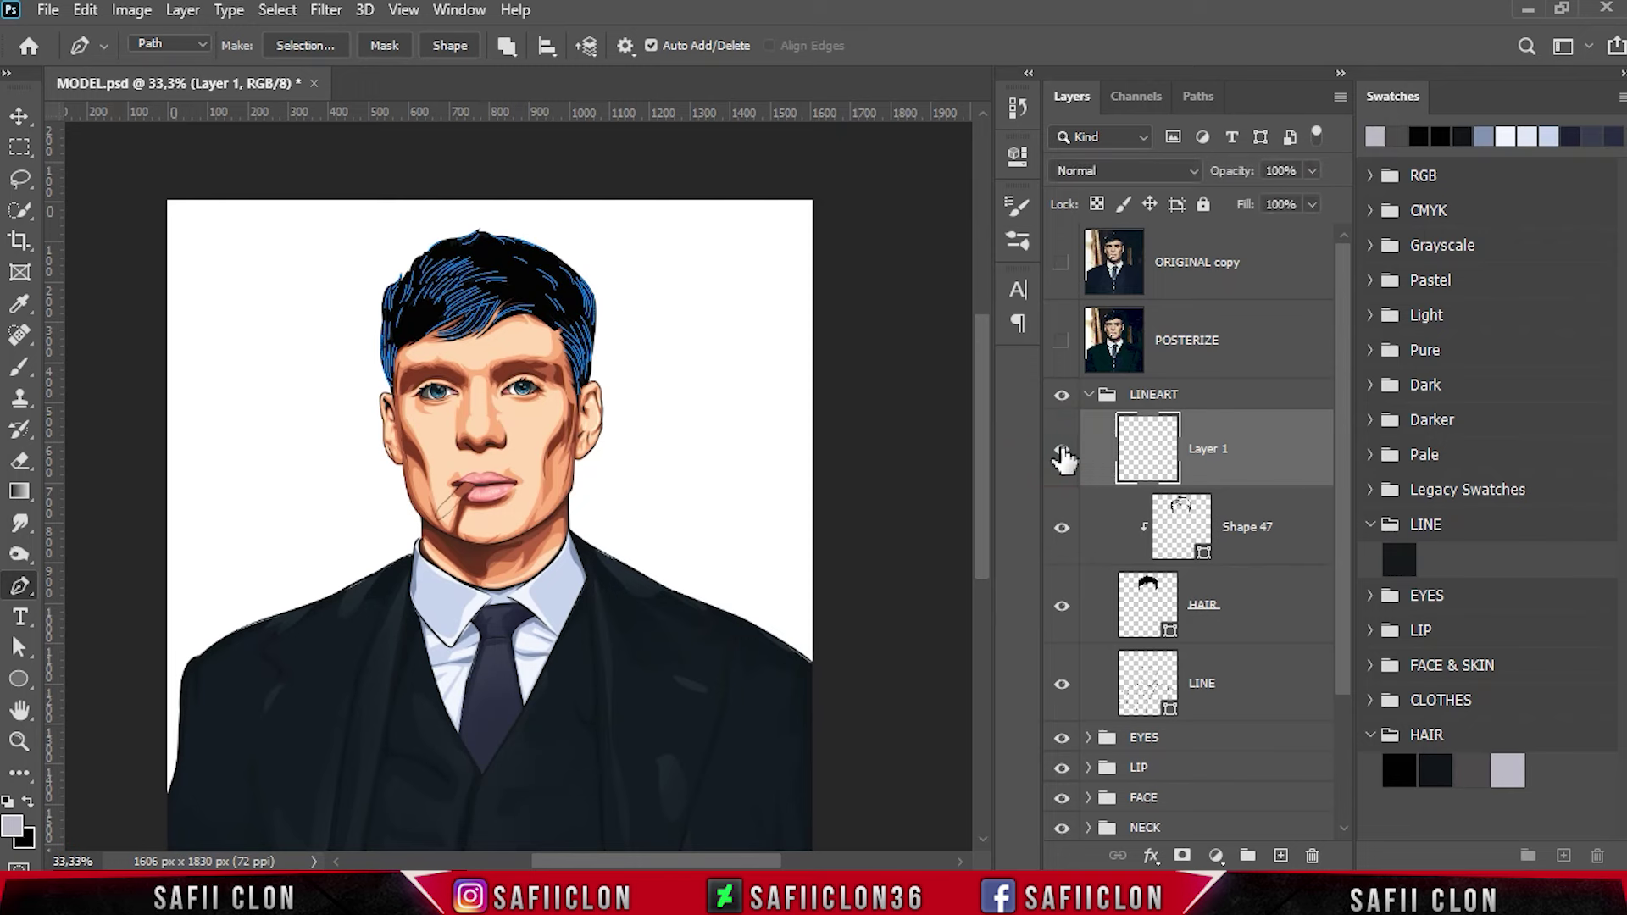
left_click(1060, 603)
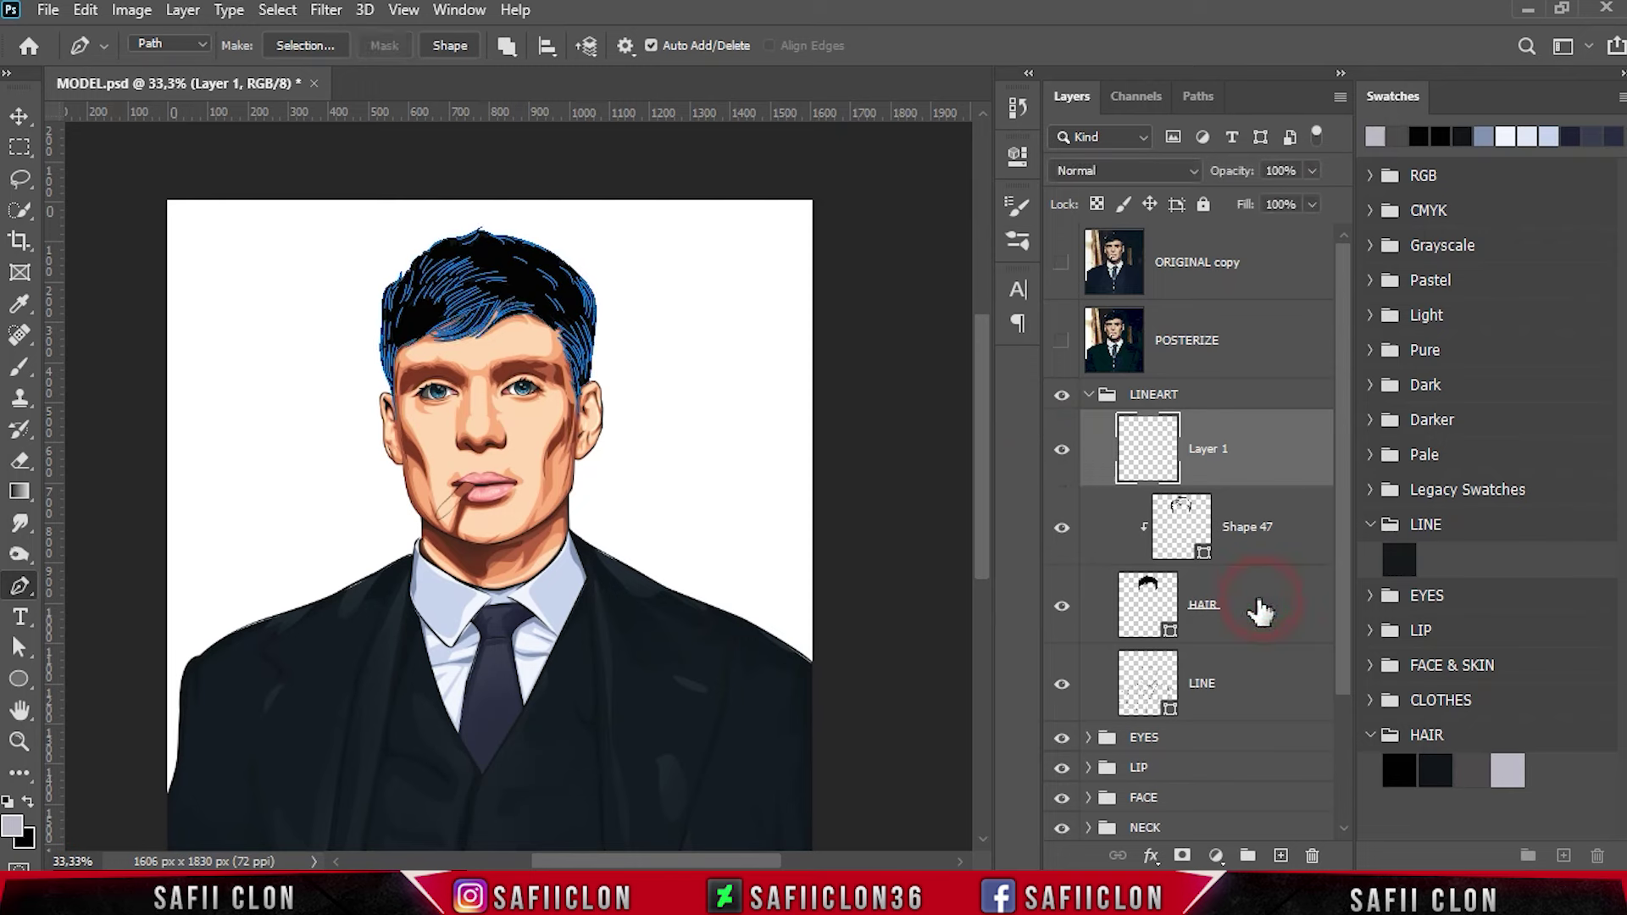
Set the HAIR layer fill to dark grey 161a1b.
left_click(1262, 608)
double_click(1173, 633)
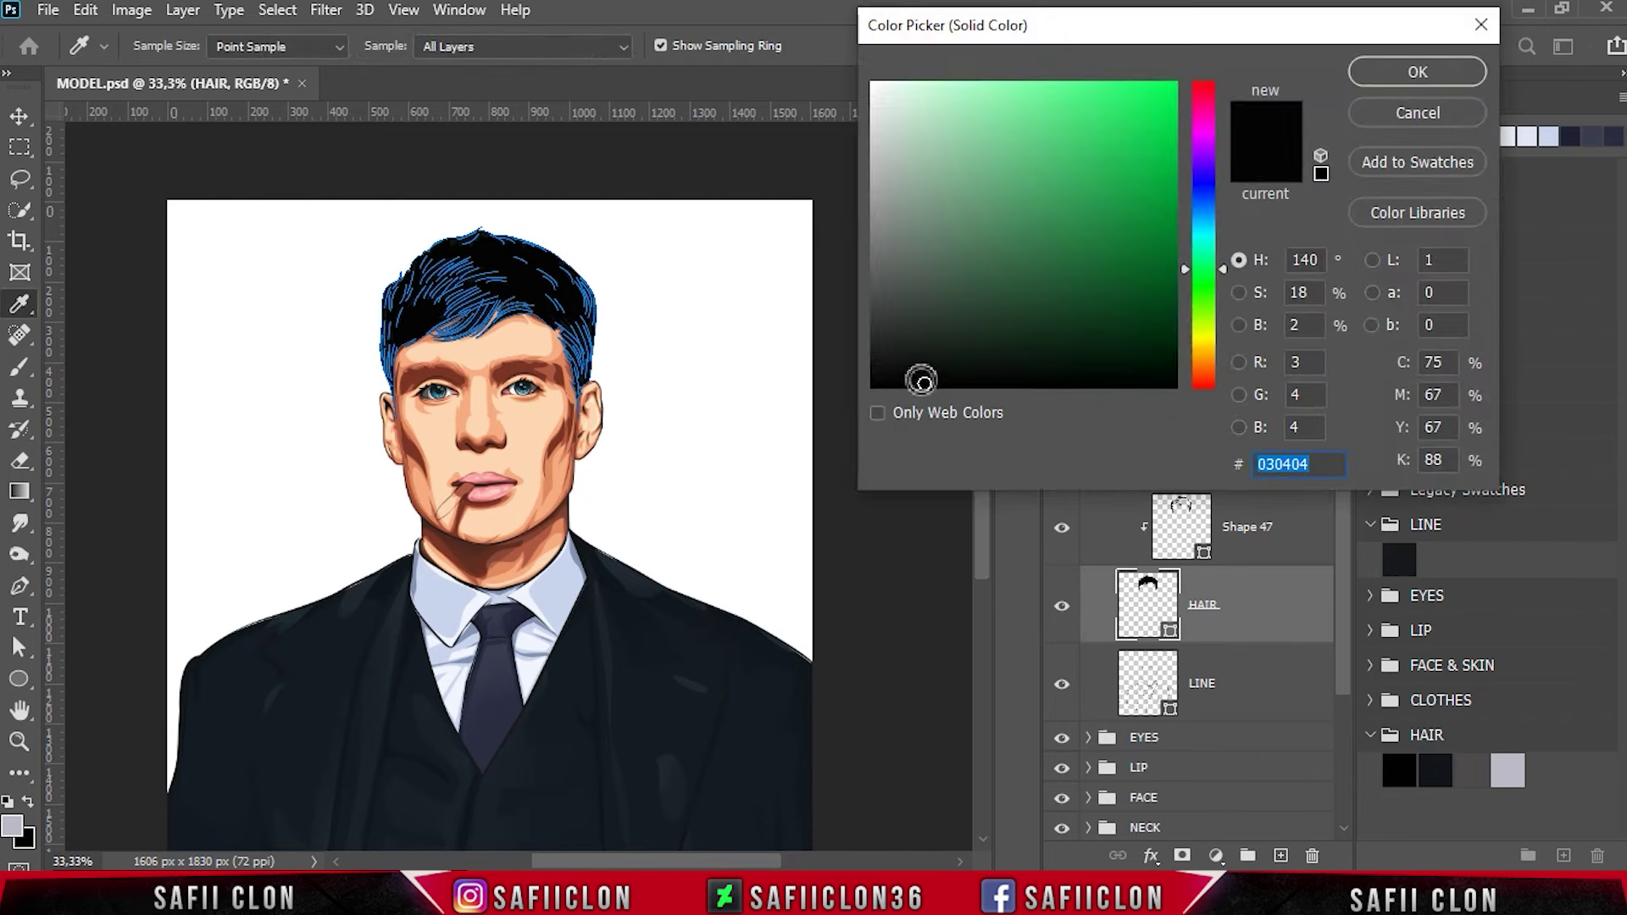
left_click(920, 379)
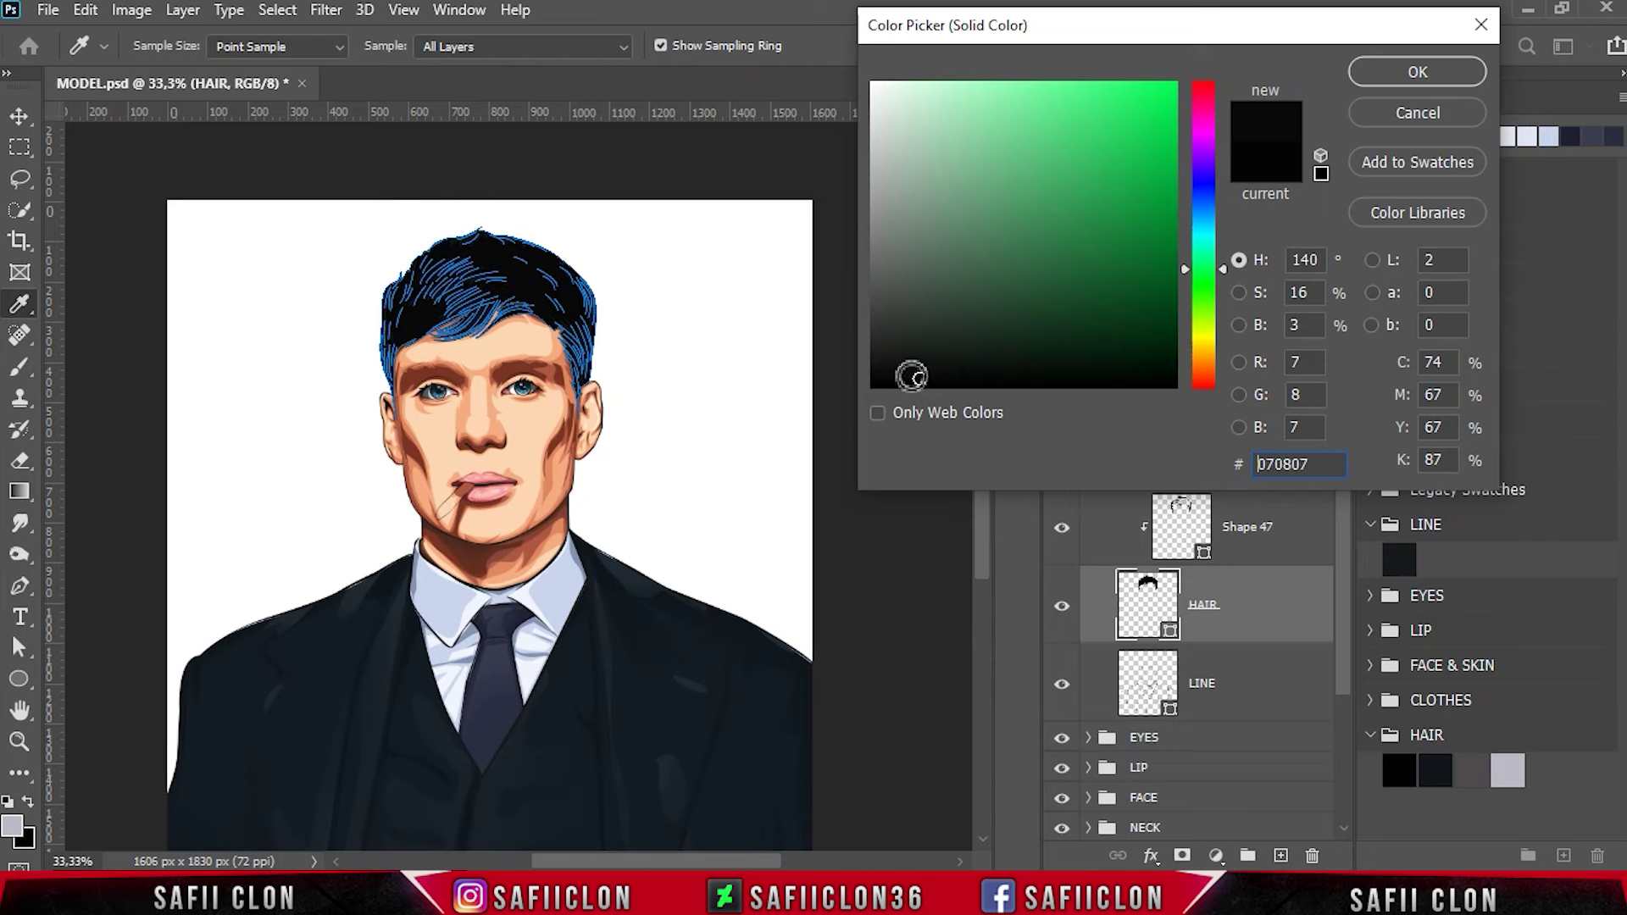
left_click_drag(918, 379, 895, 347)
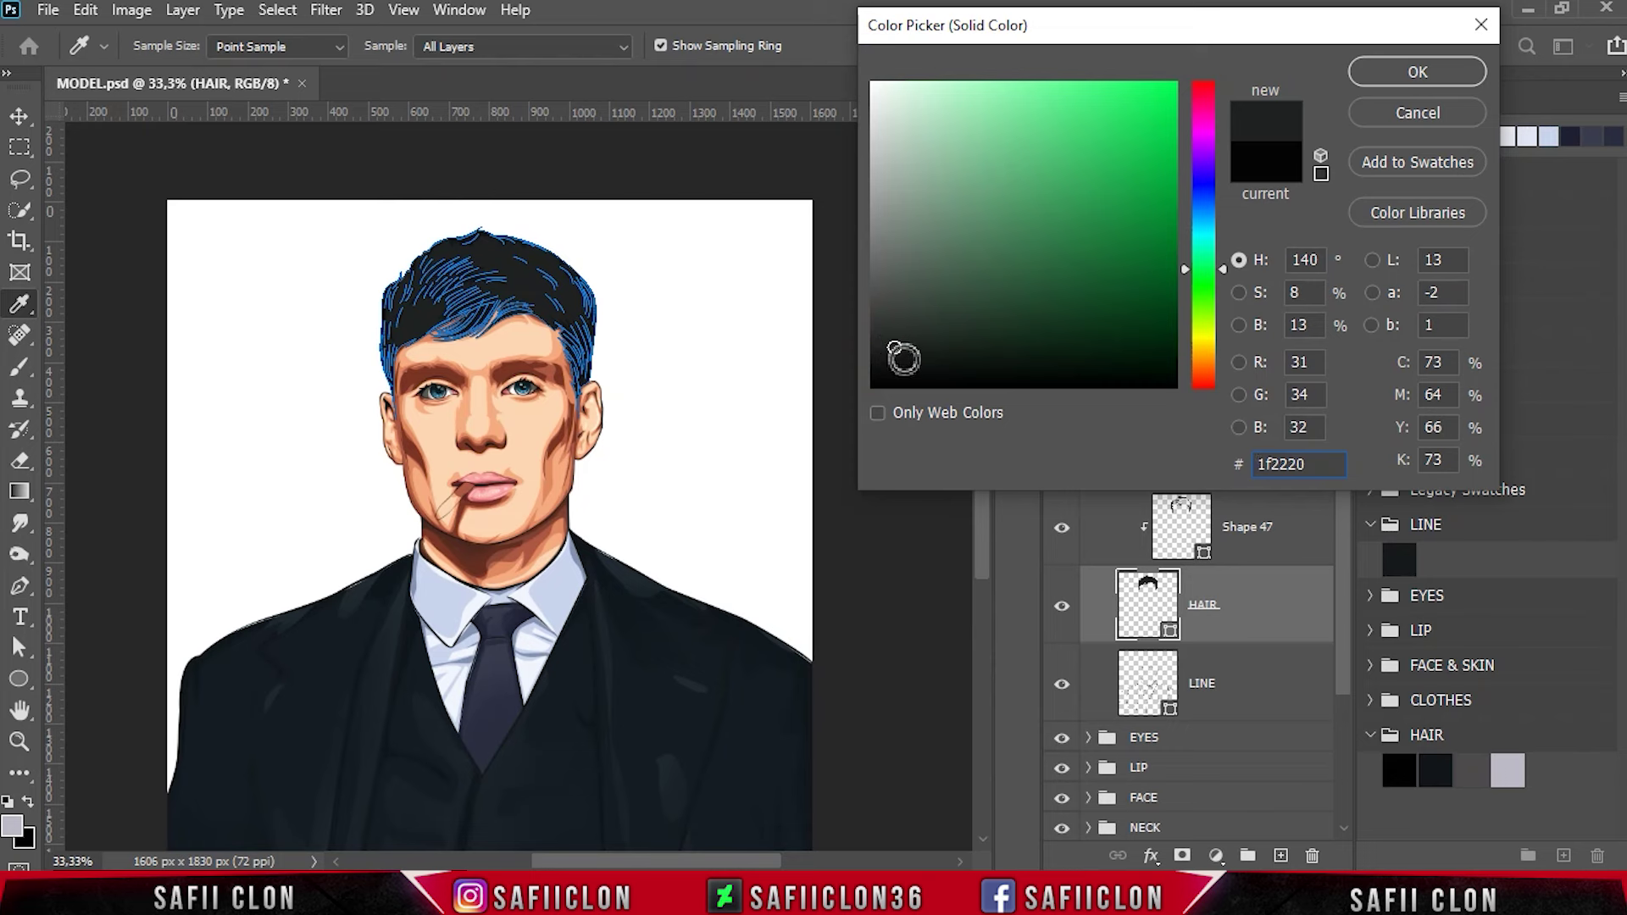
left_click(900, 357)
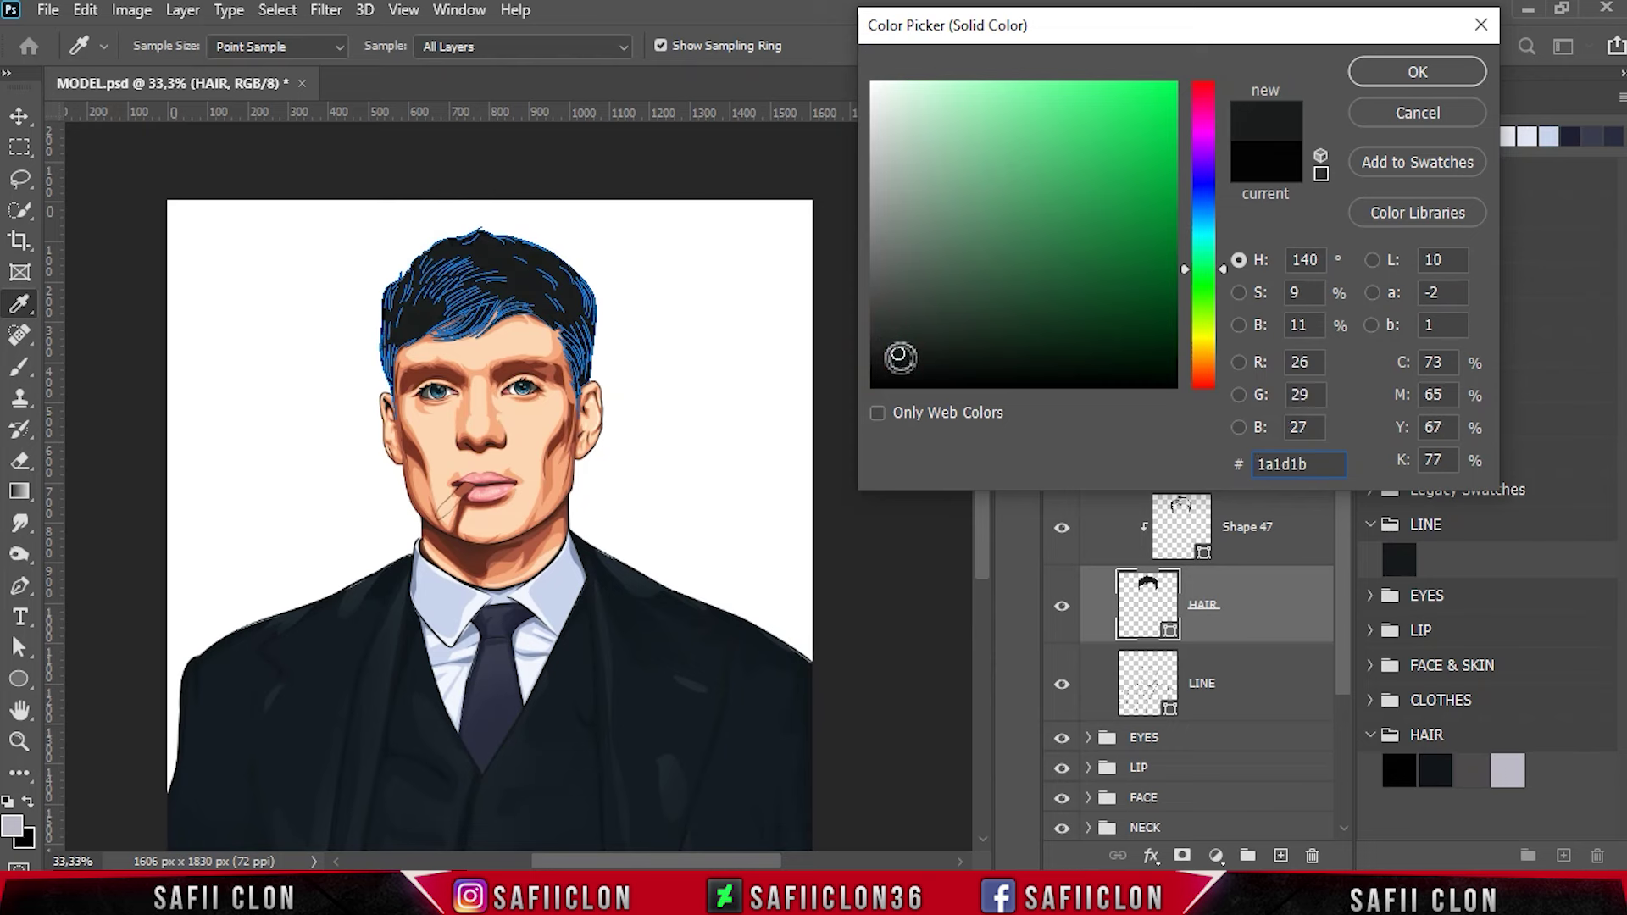
left_click(1428, 74)
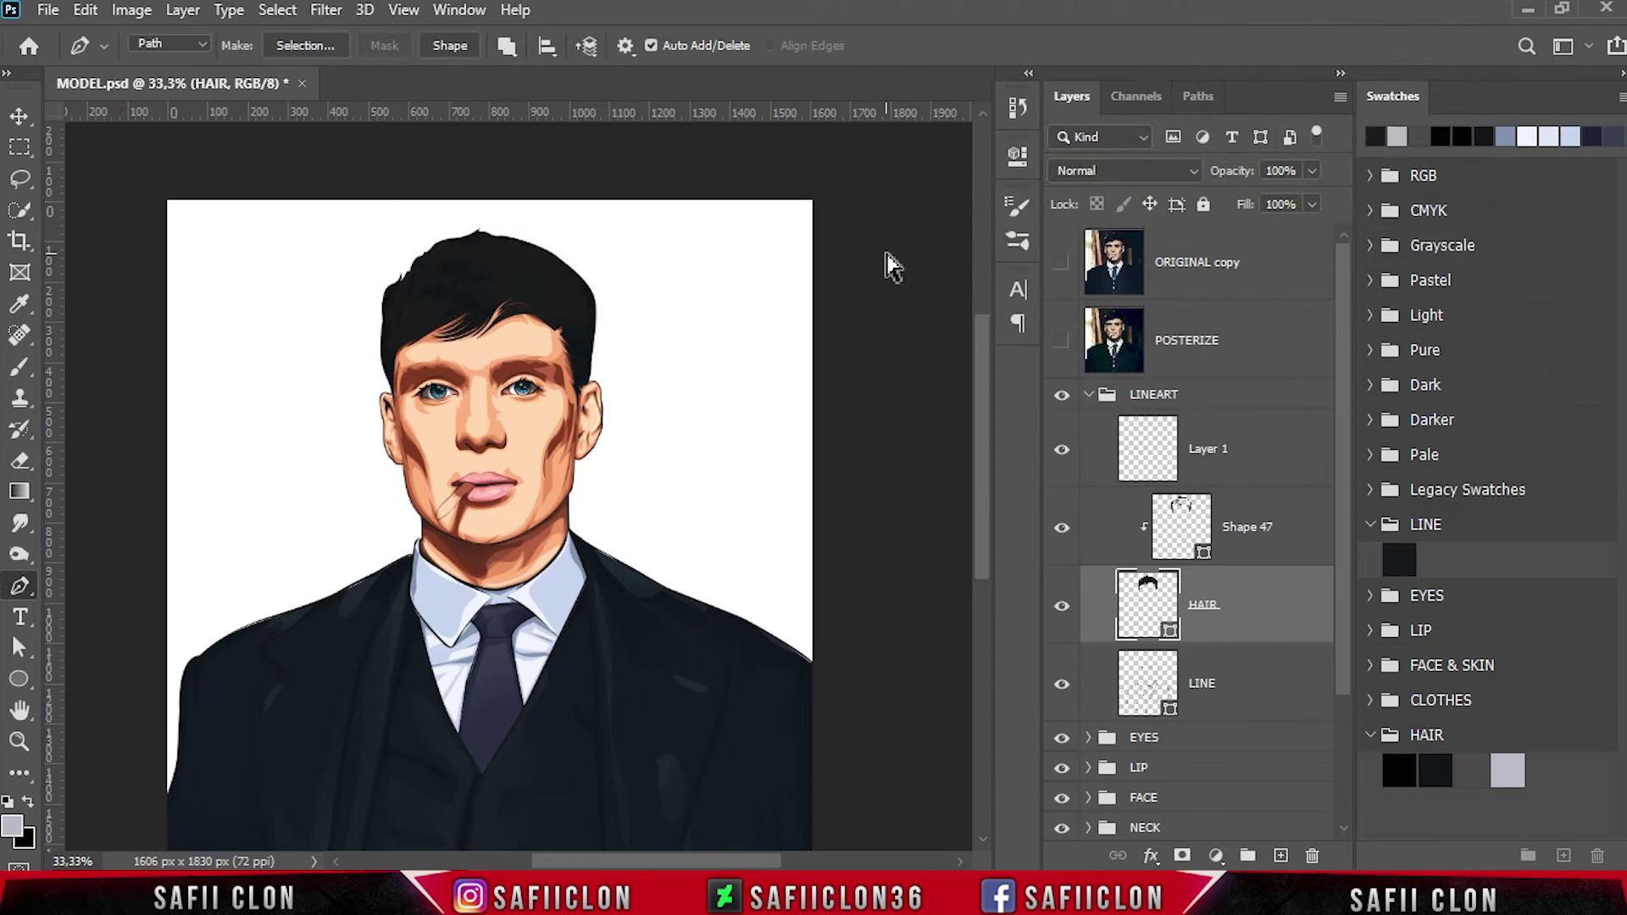
key("ctrl+plus")
scroll(826, 390, "up", 2)
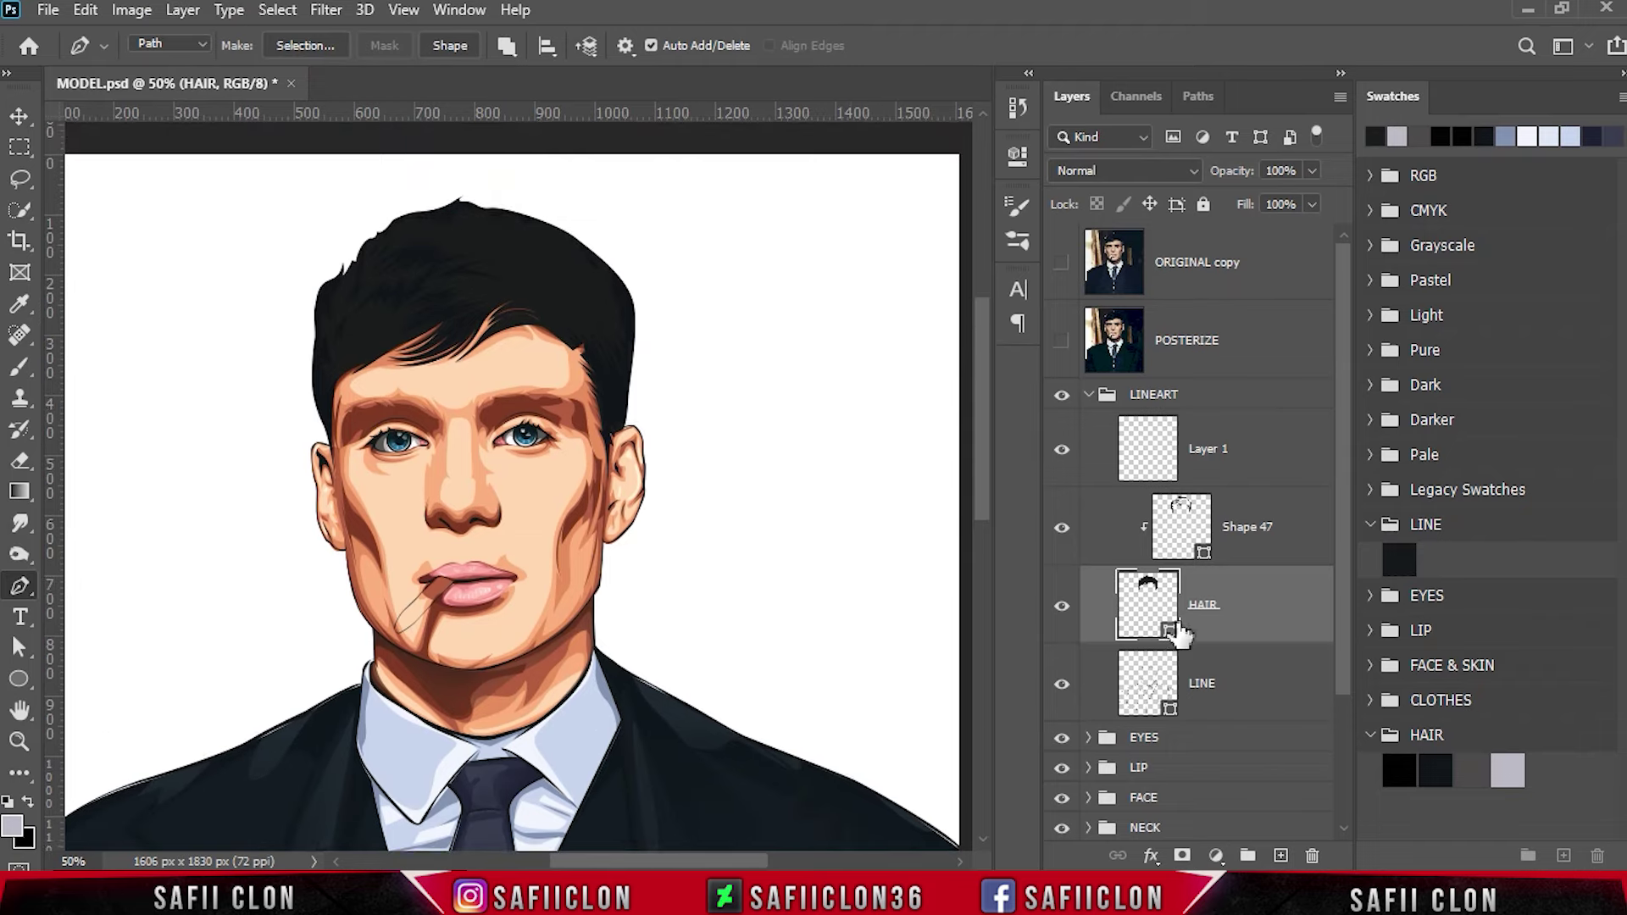
double_click(1163, 627)
left_click(1399, 559)
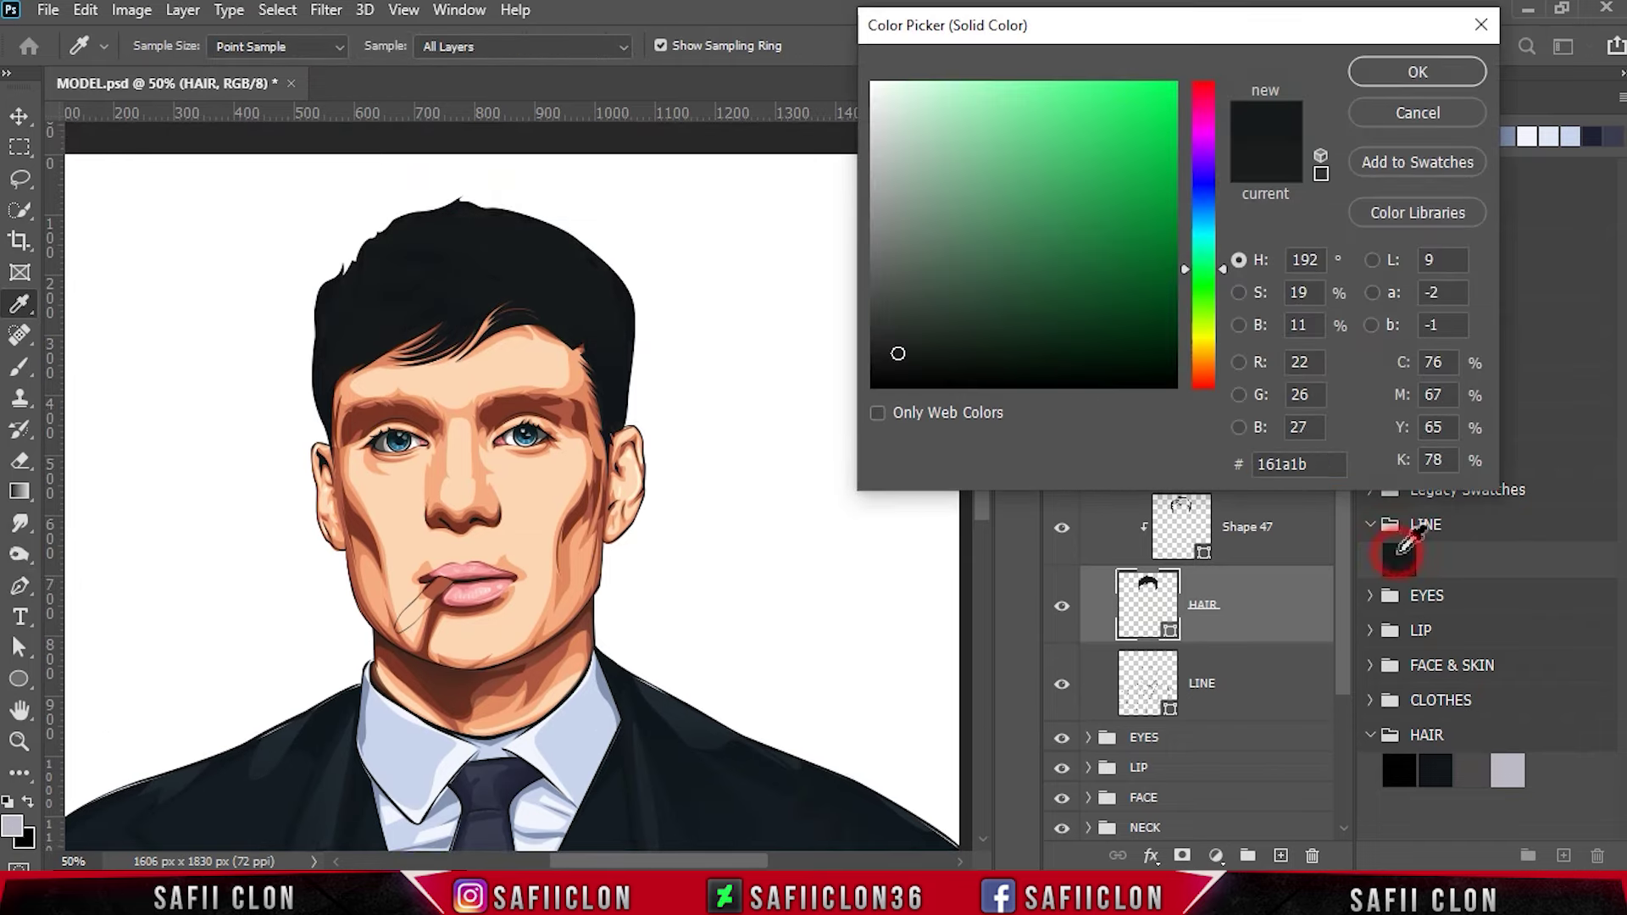
left_click(1411, 71)
Lighten Shape 47's fill to 23272a.
left_click(1270, 549)
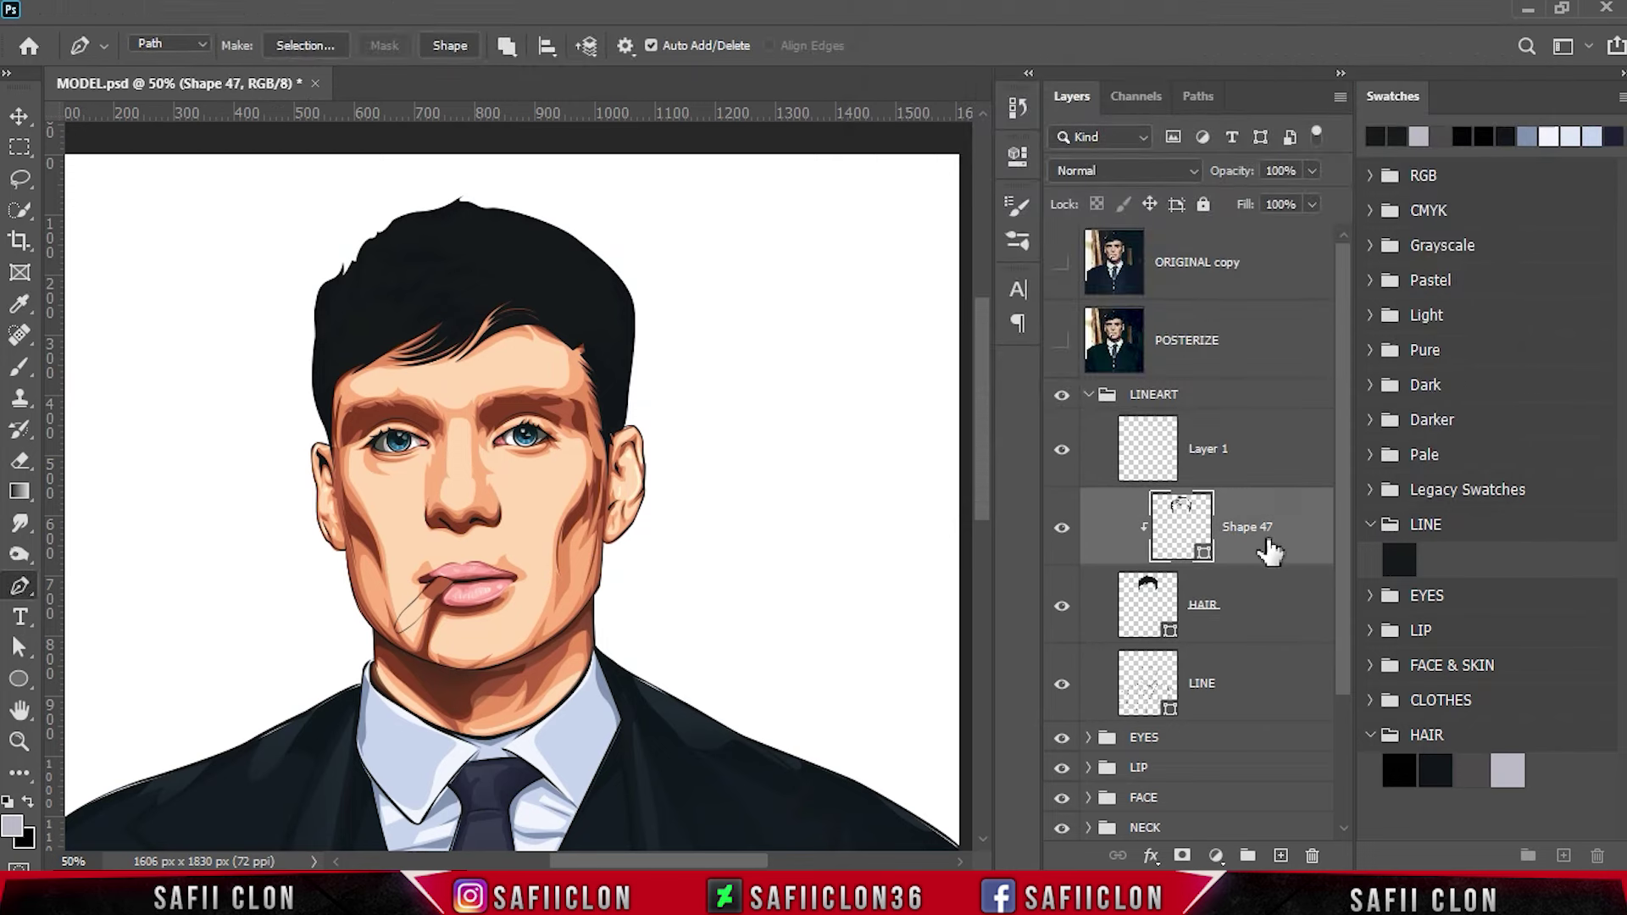
double_click(1203, 547)
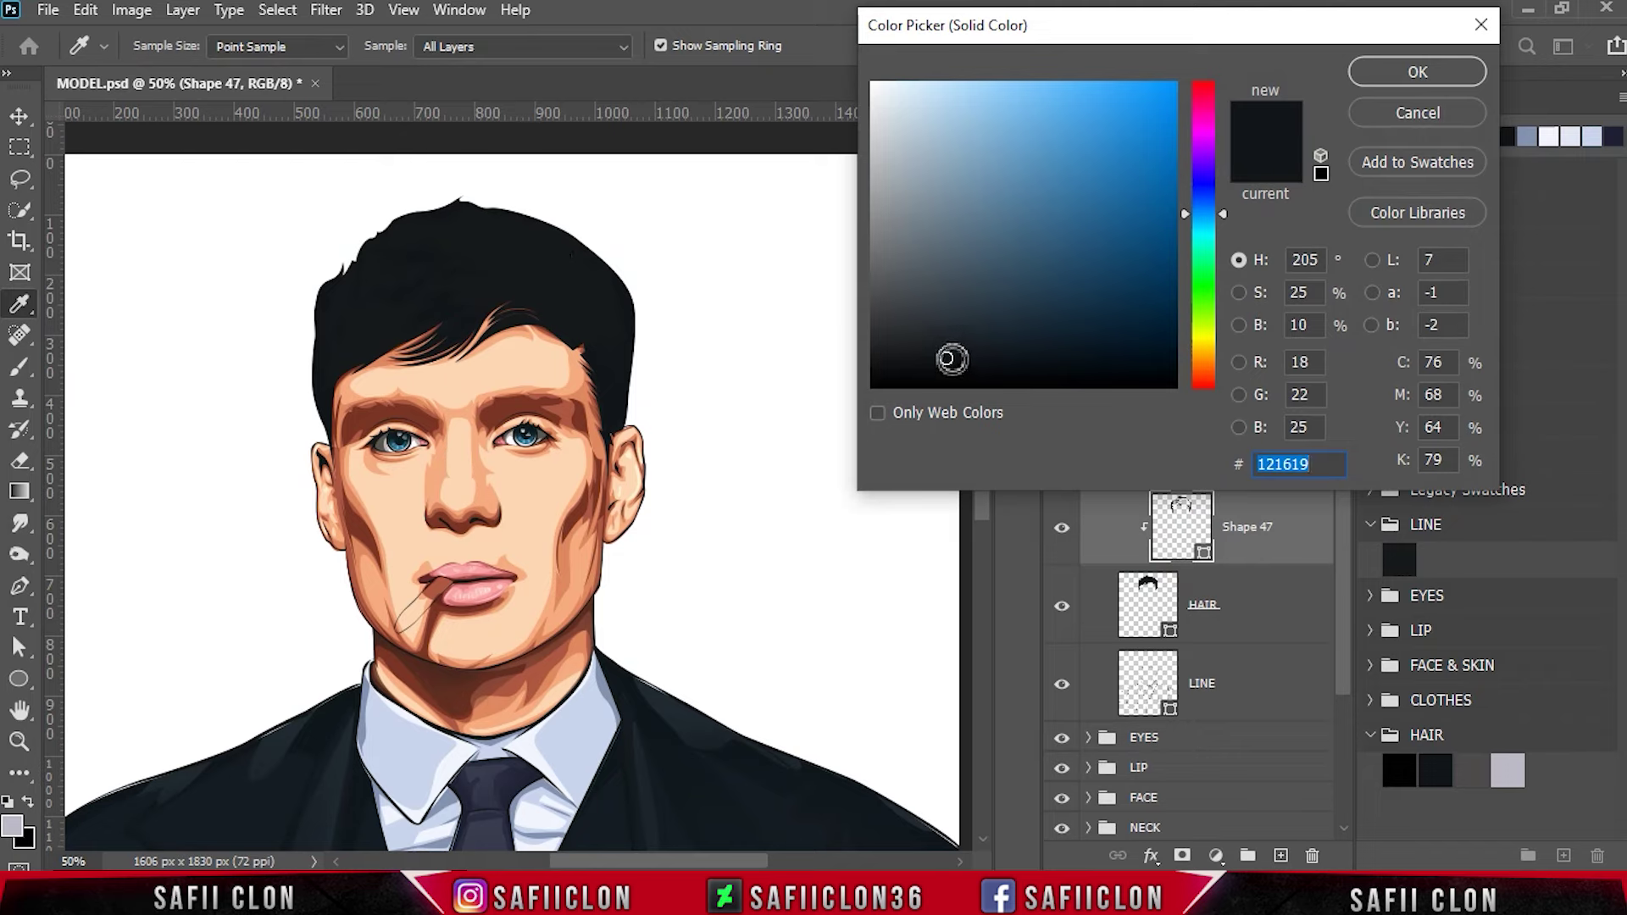
left_click_drag(934, 351, 921, 338)
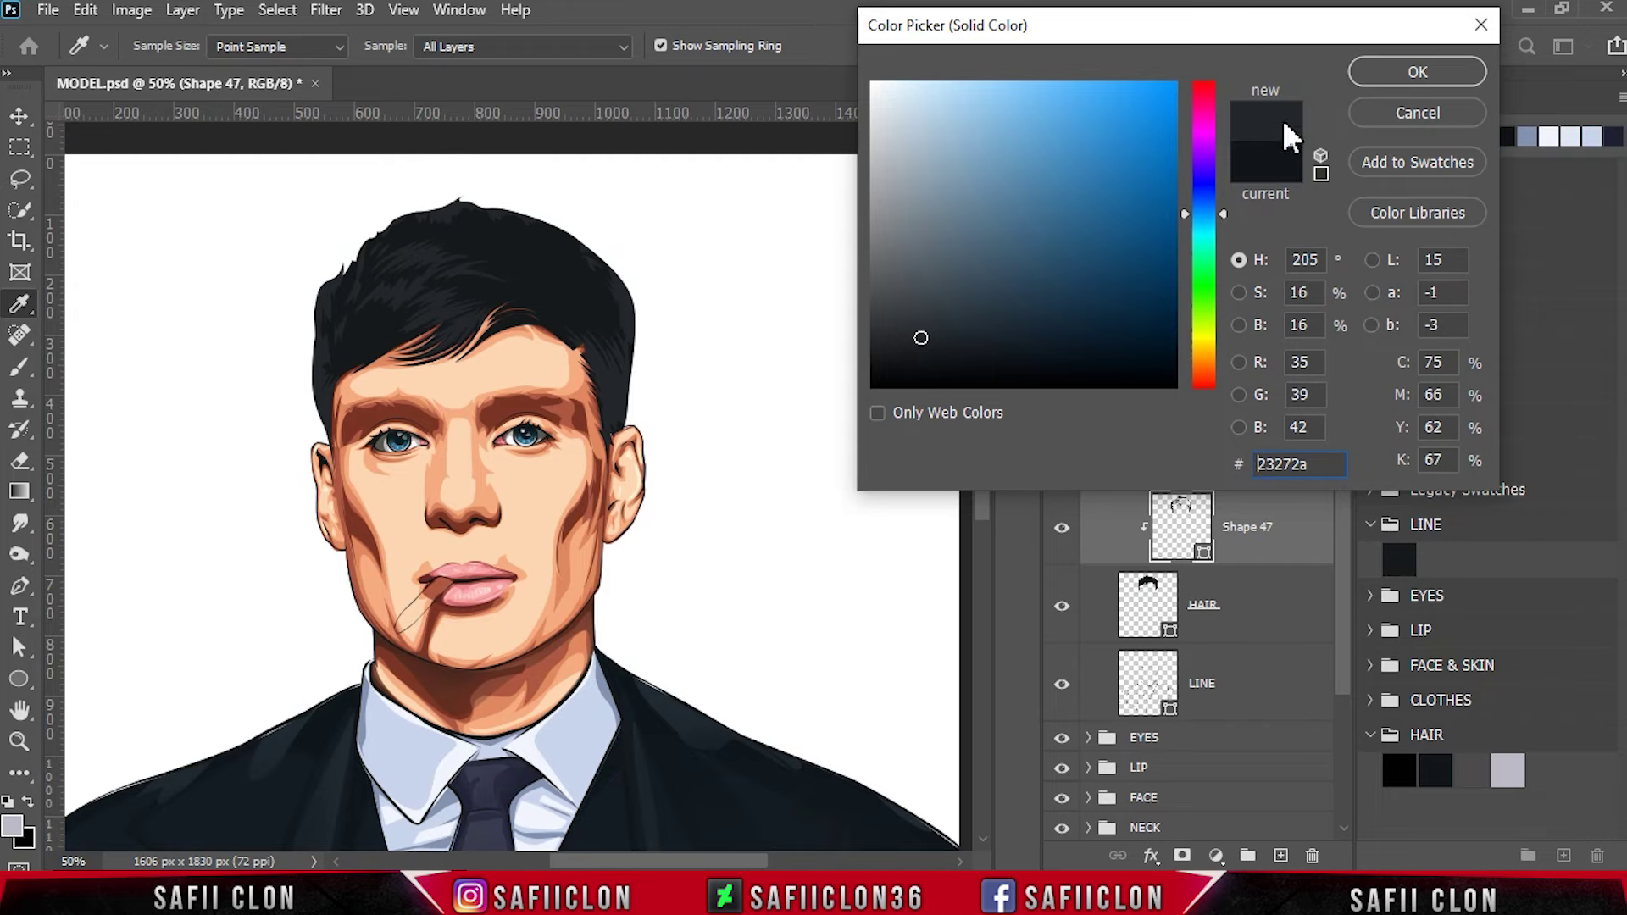
left_click(1384, 66)
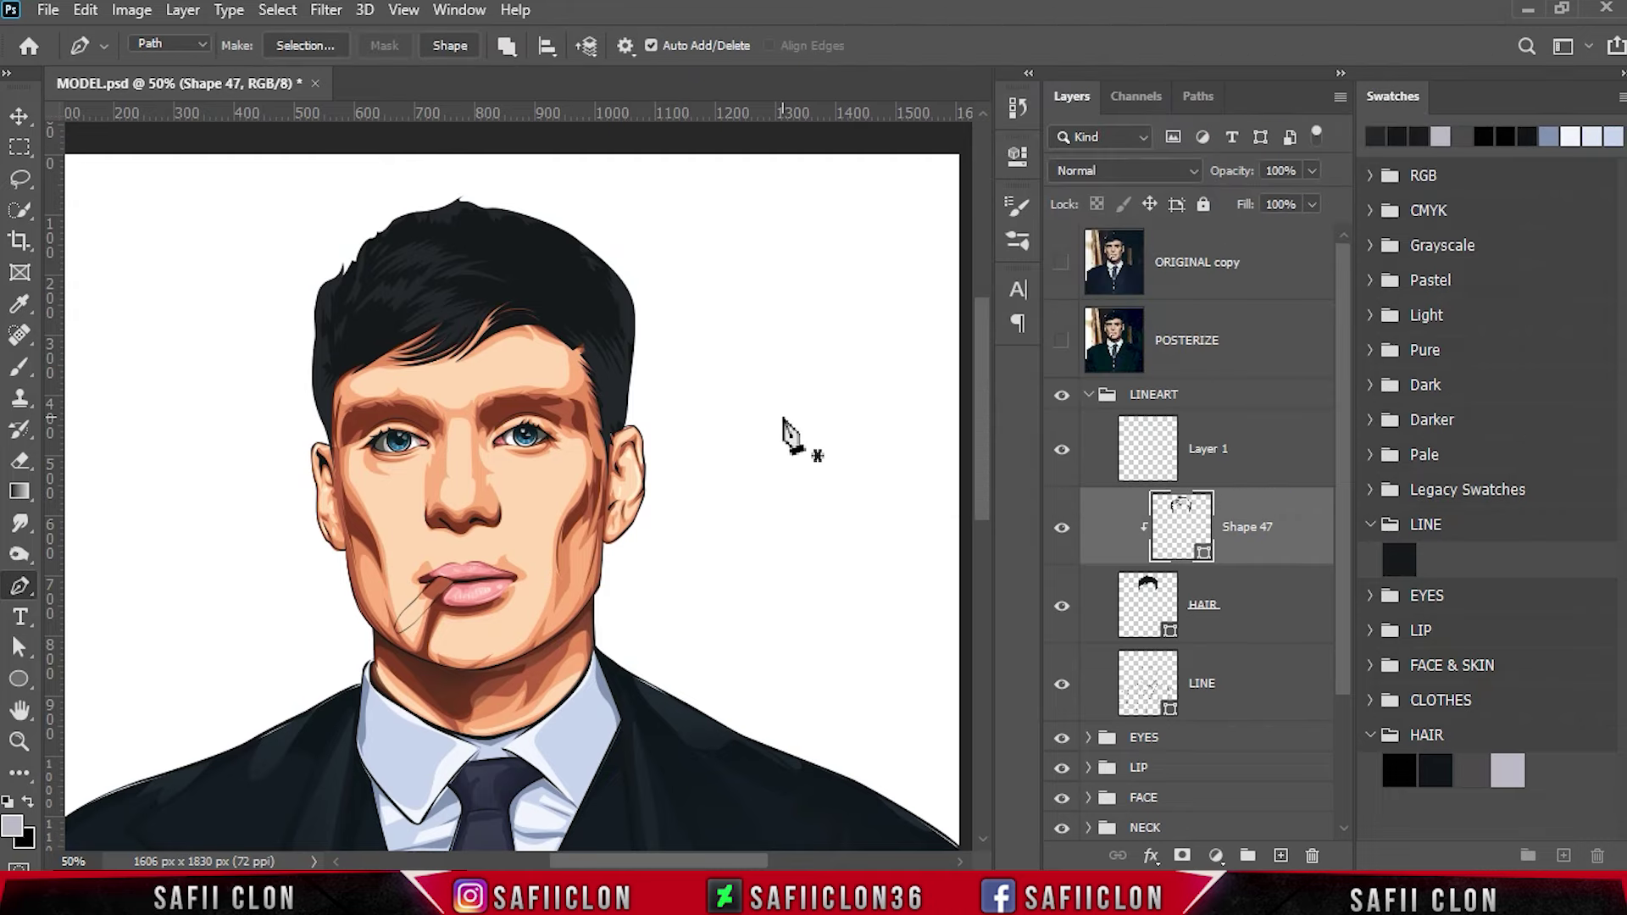
Stroke the hair strand paths on Layer 1 with the Brush.
left_click(1275, 453)
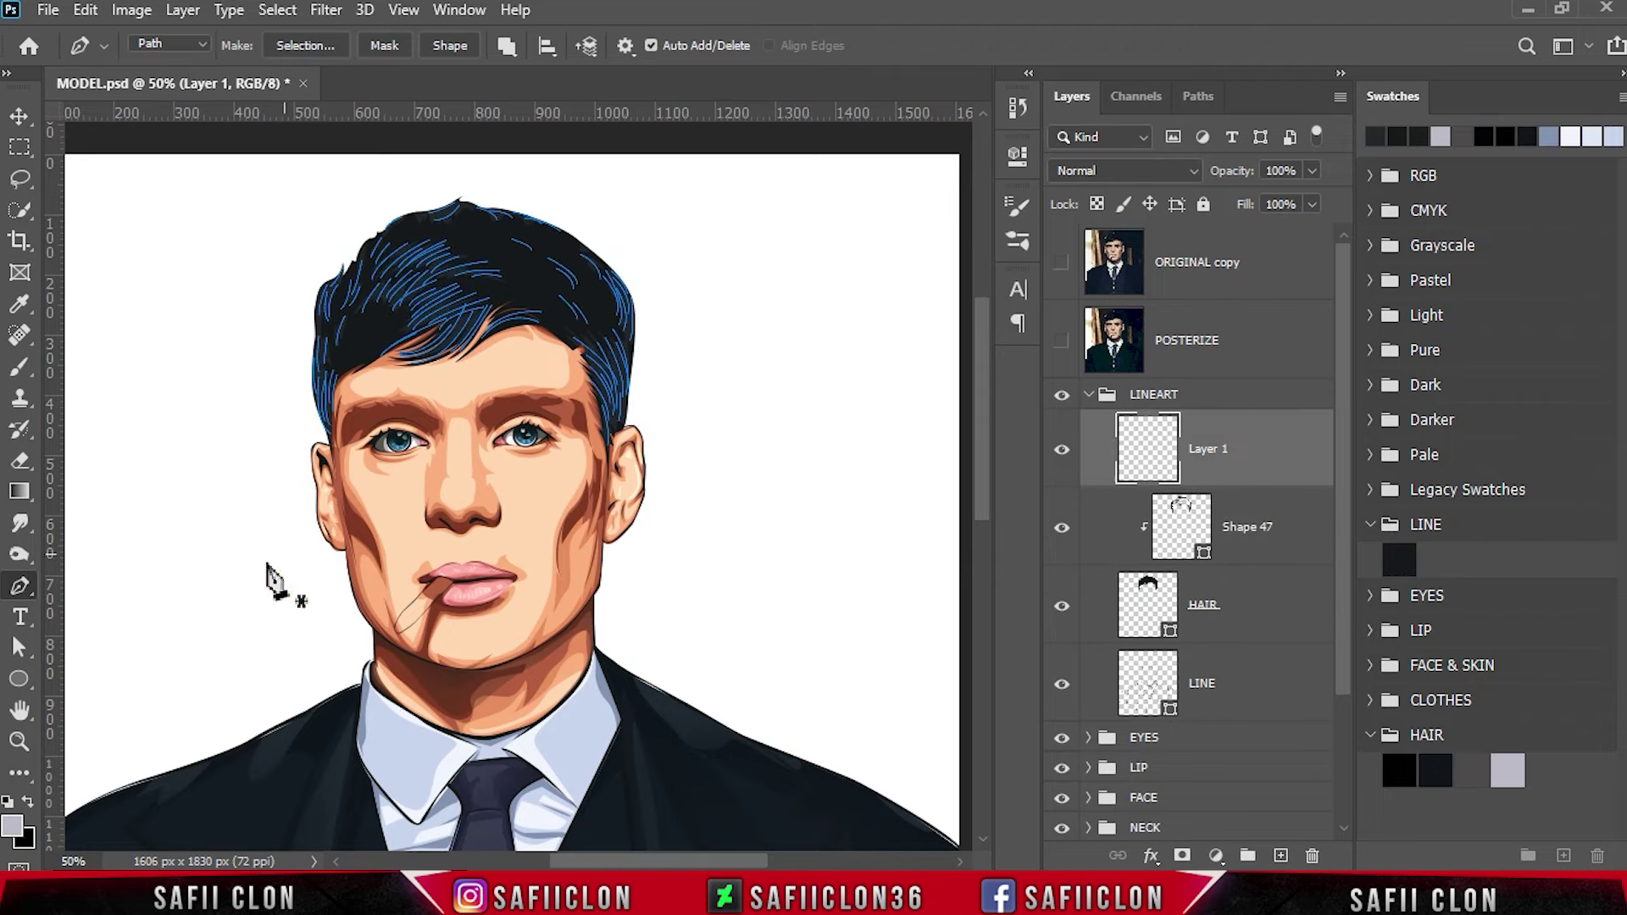
right_click(21, 585)
left_click(76, 583)
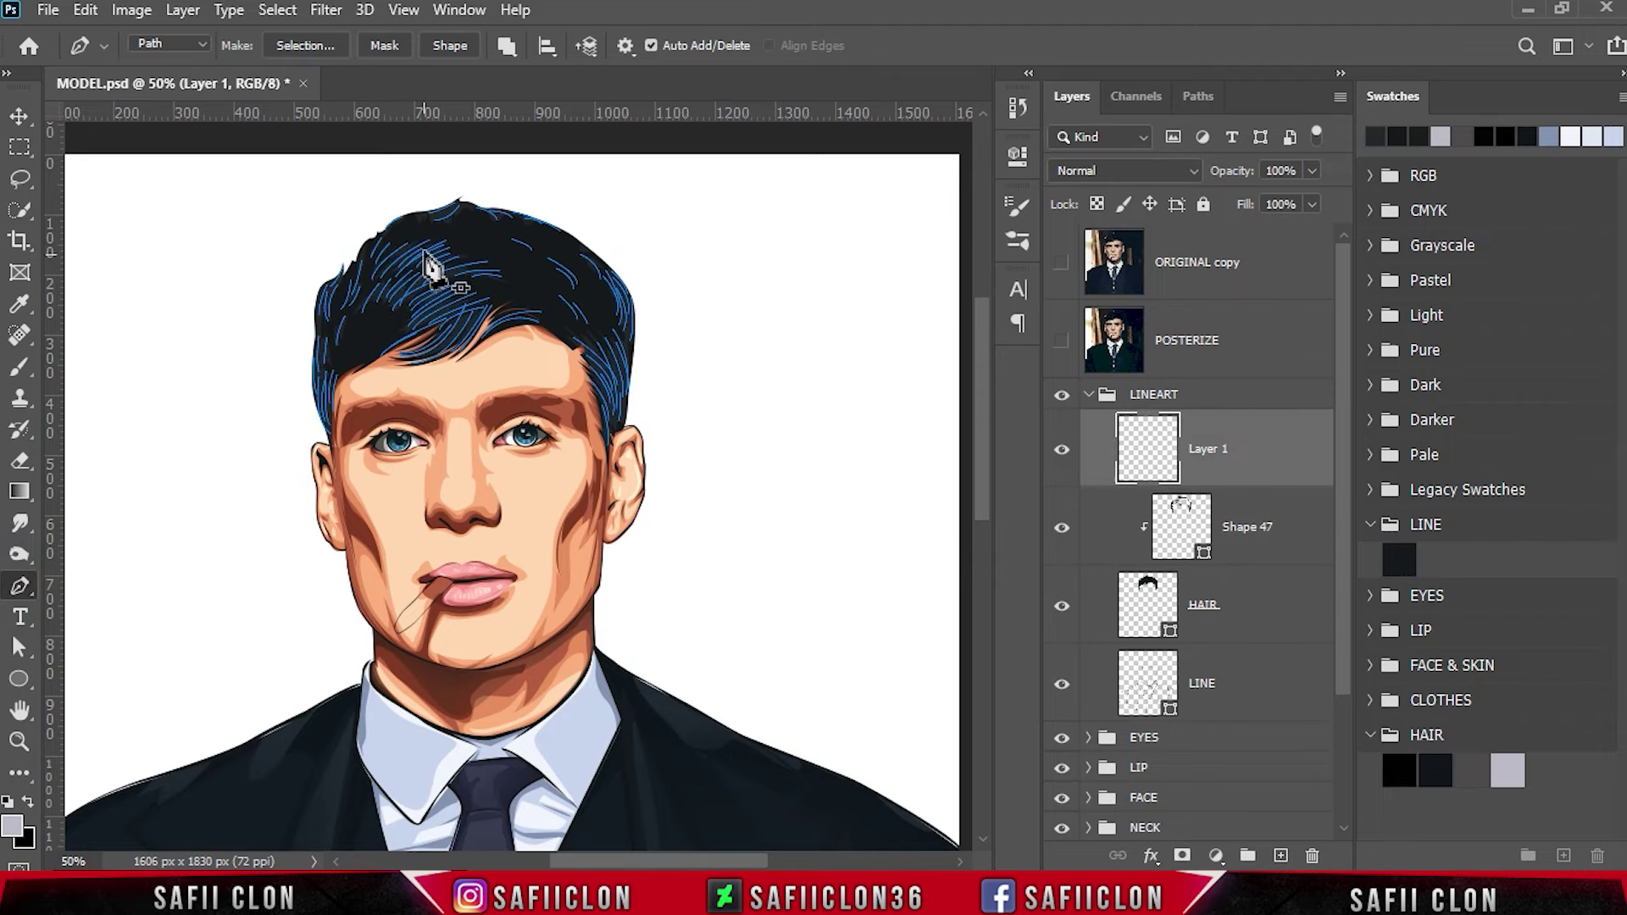
right_click(432, 258)
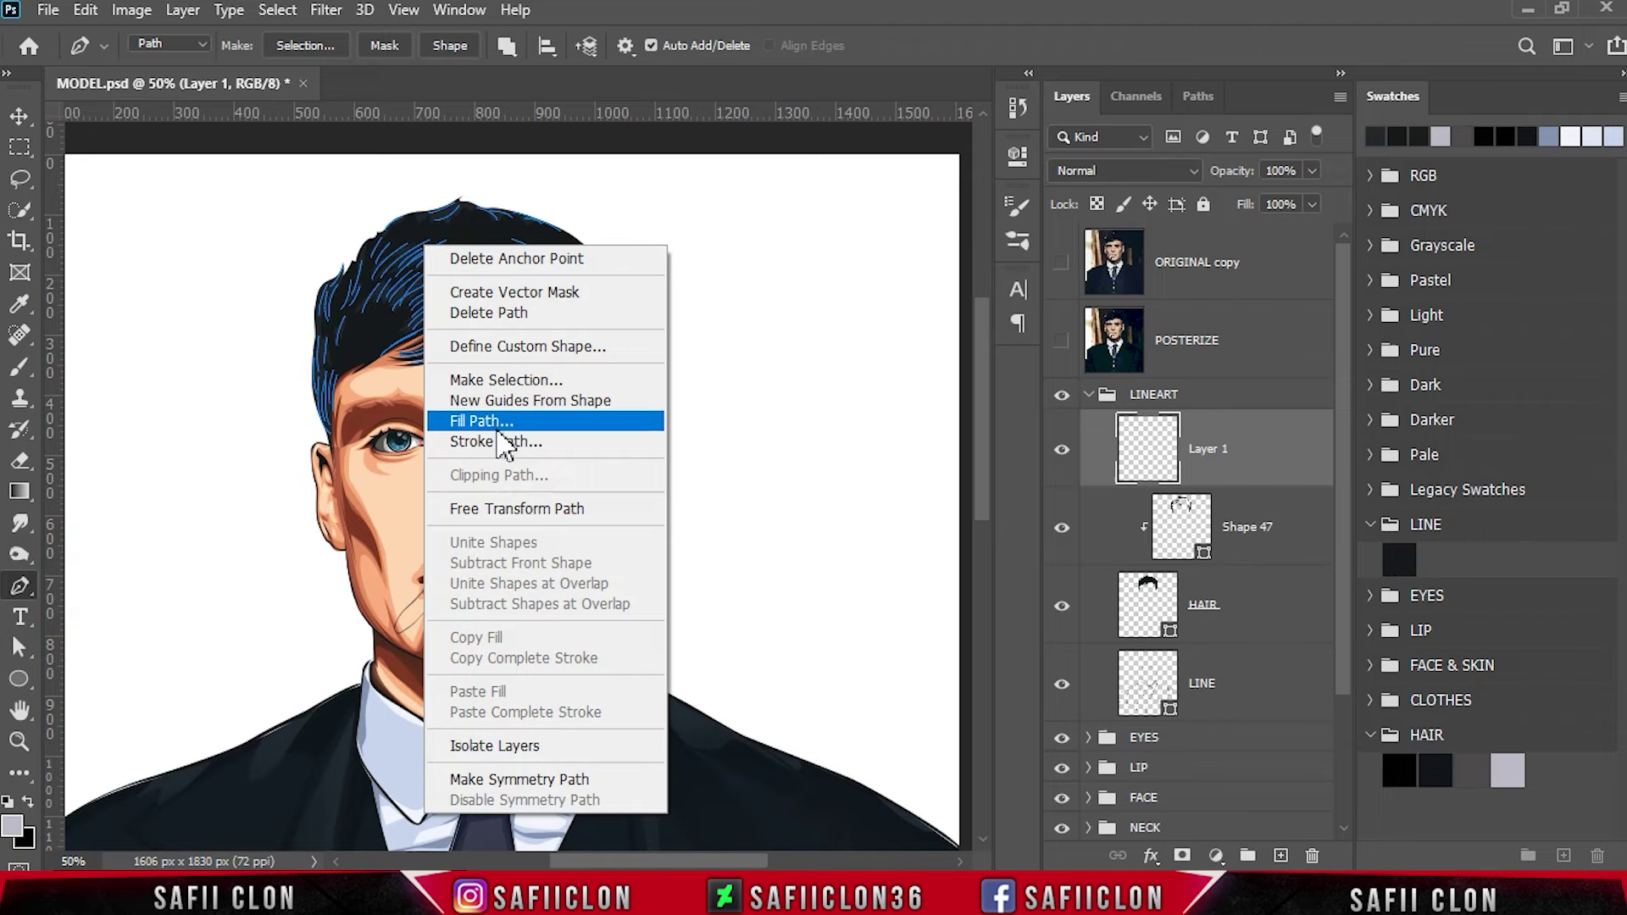
left_click(540, 444)
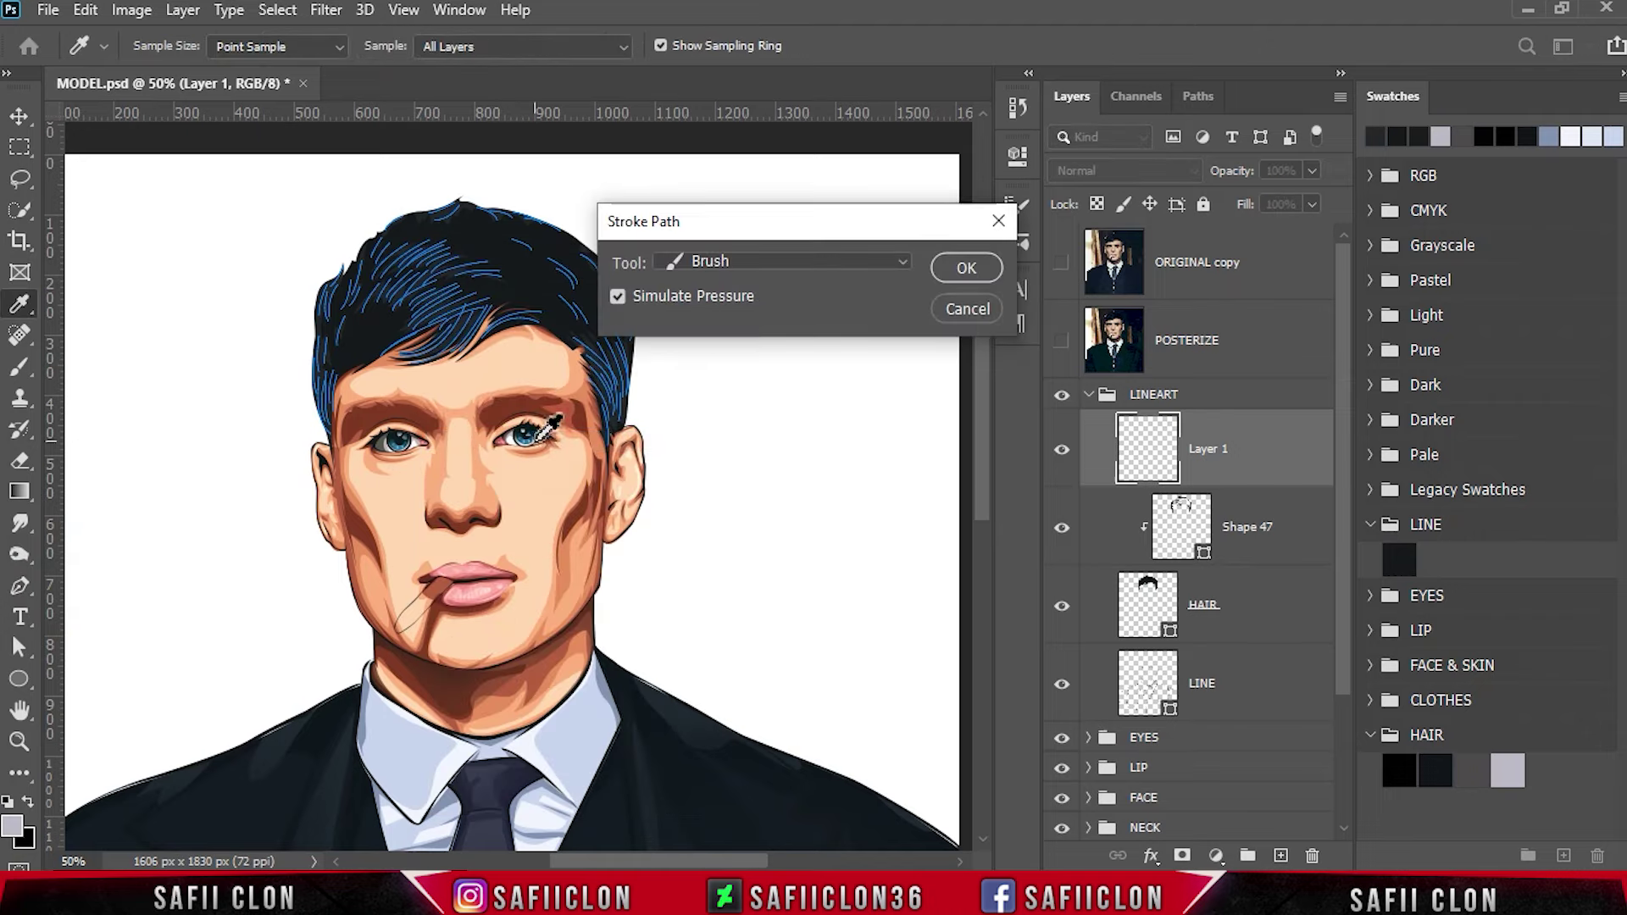
left_click(762, 264)
left_click(731, 306)
left_click(974, 267)
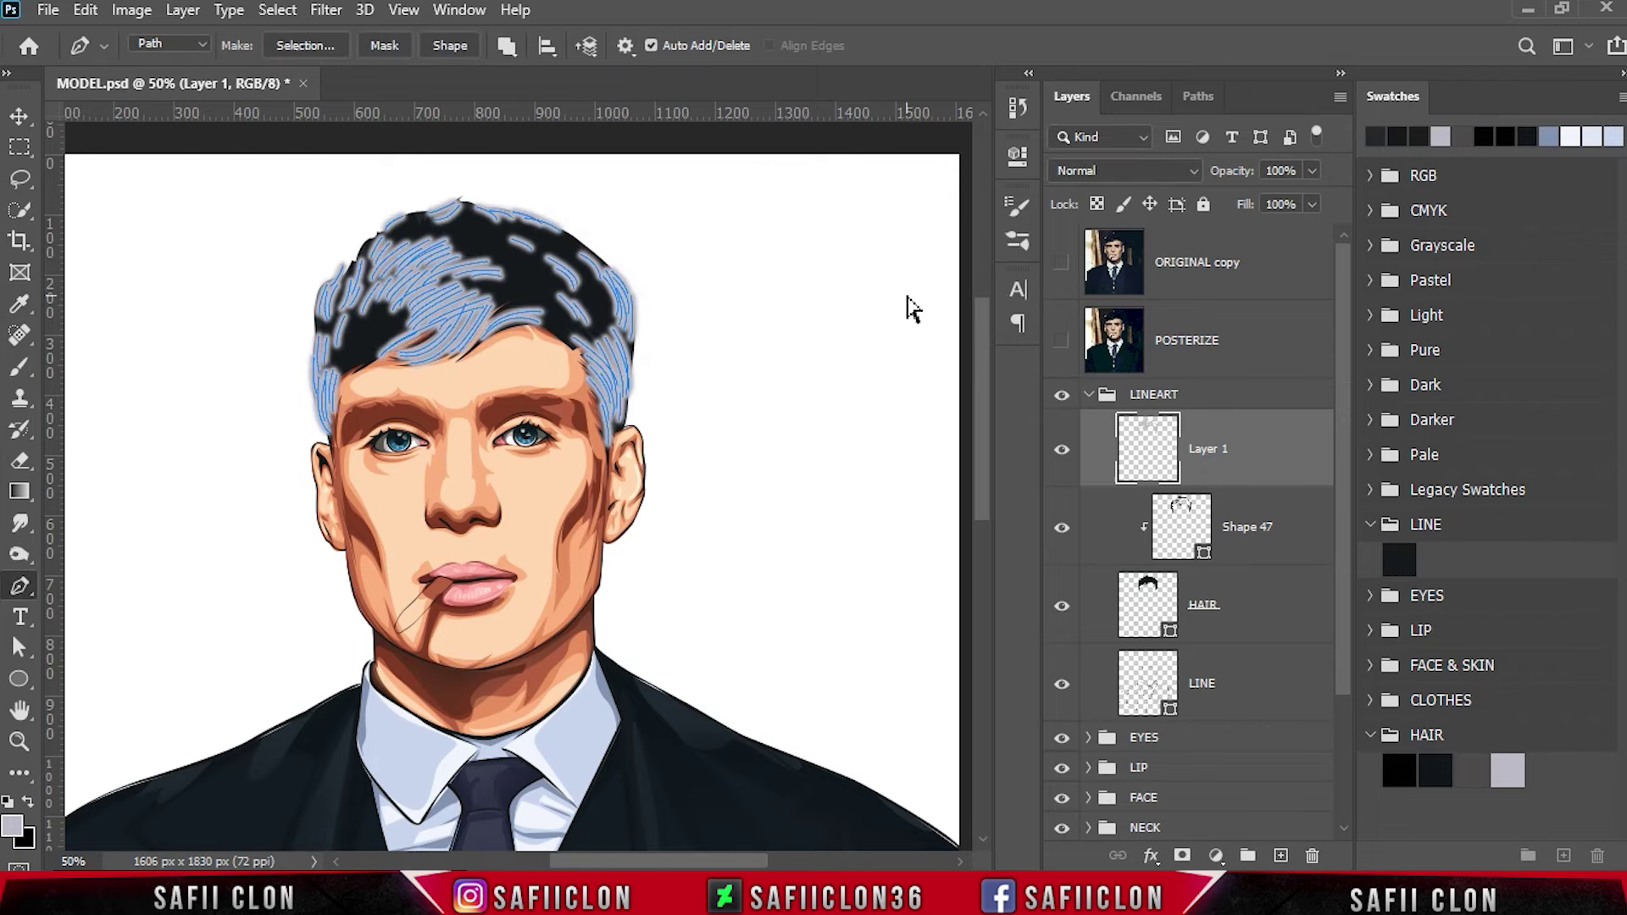
Undo the too-thick brush stroke and switch to the Brush Tool.
key("ctrl+z")
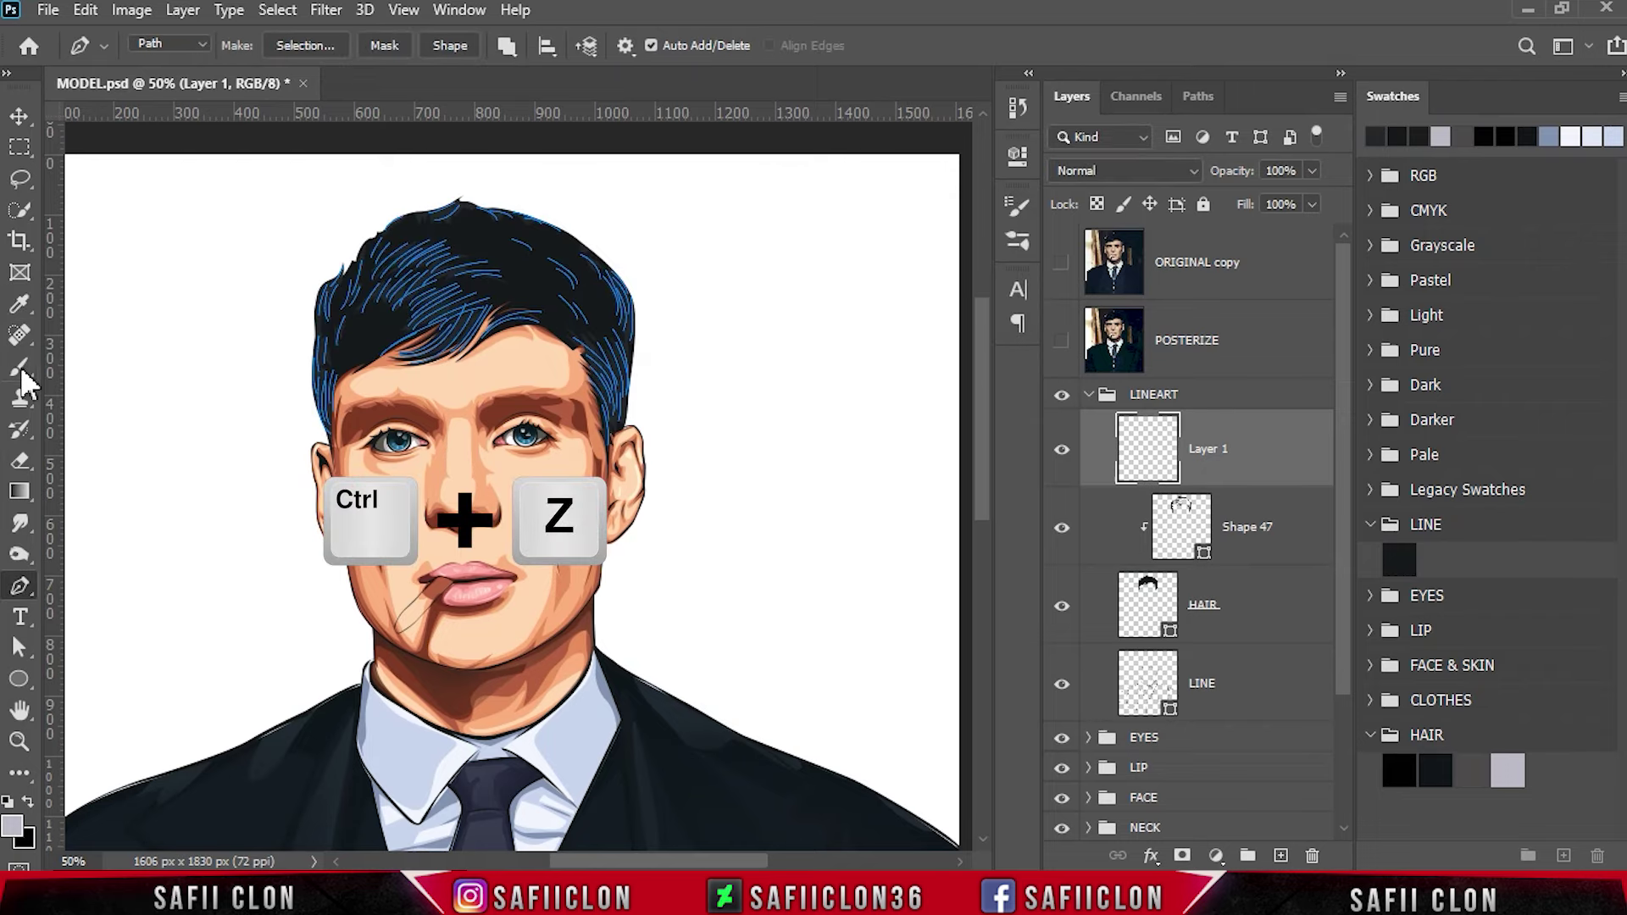
left_click(20, 367)
left_click(110, 360)
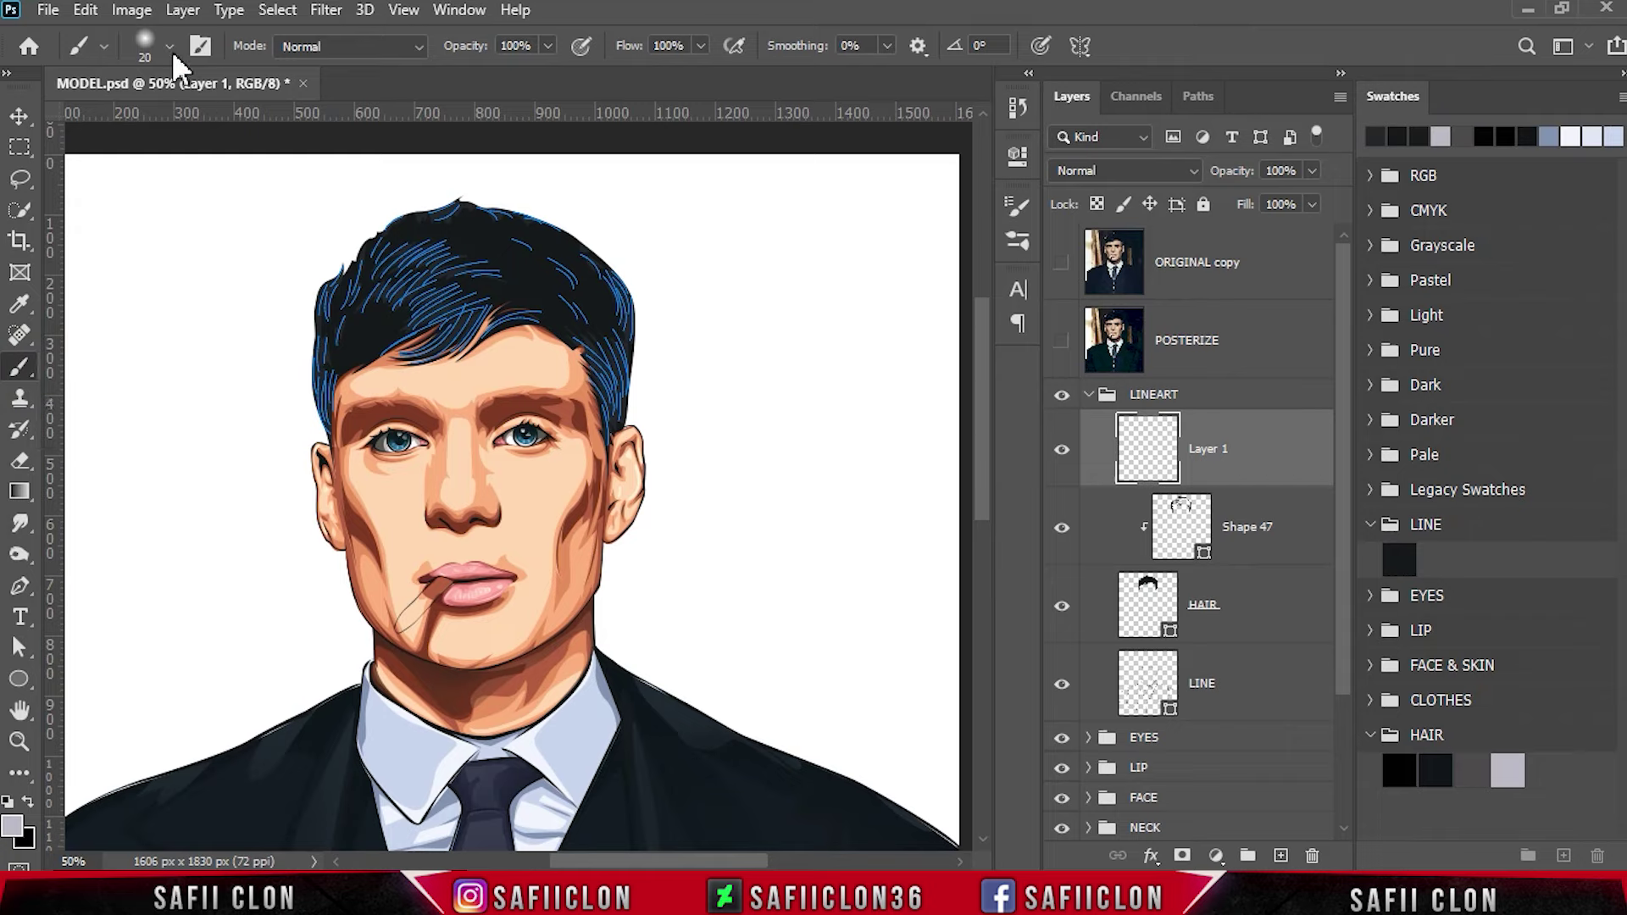
Choose the Strands_01 hair brush at 5 px size with opacity kept at 100%.
left_click(170, 49)
left_click_drag(440, 310, 460, 464)
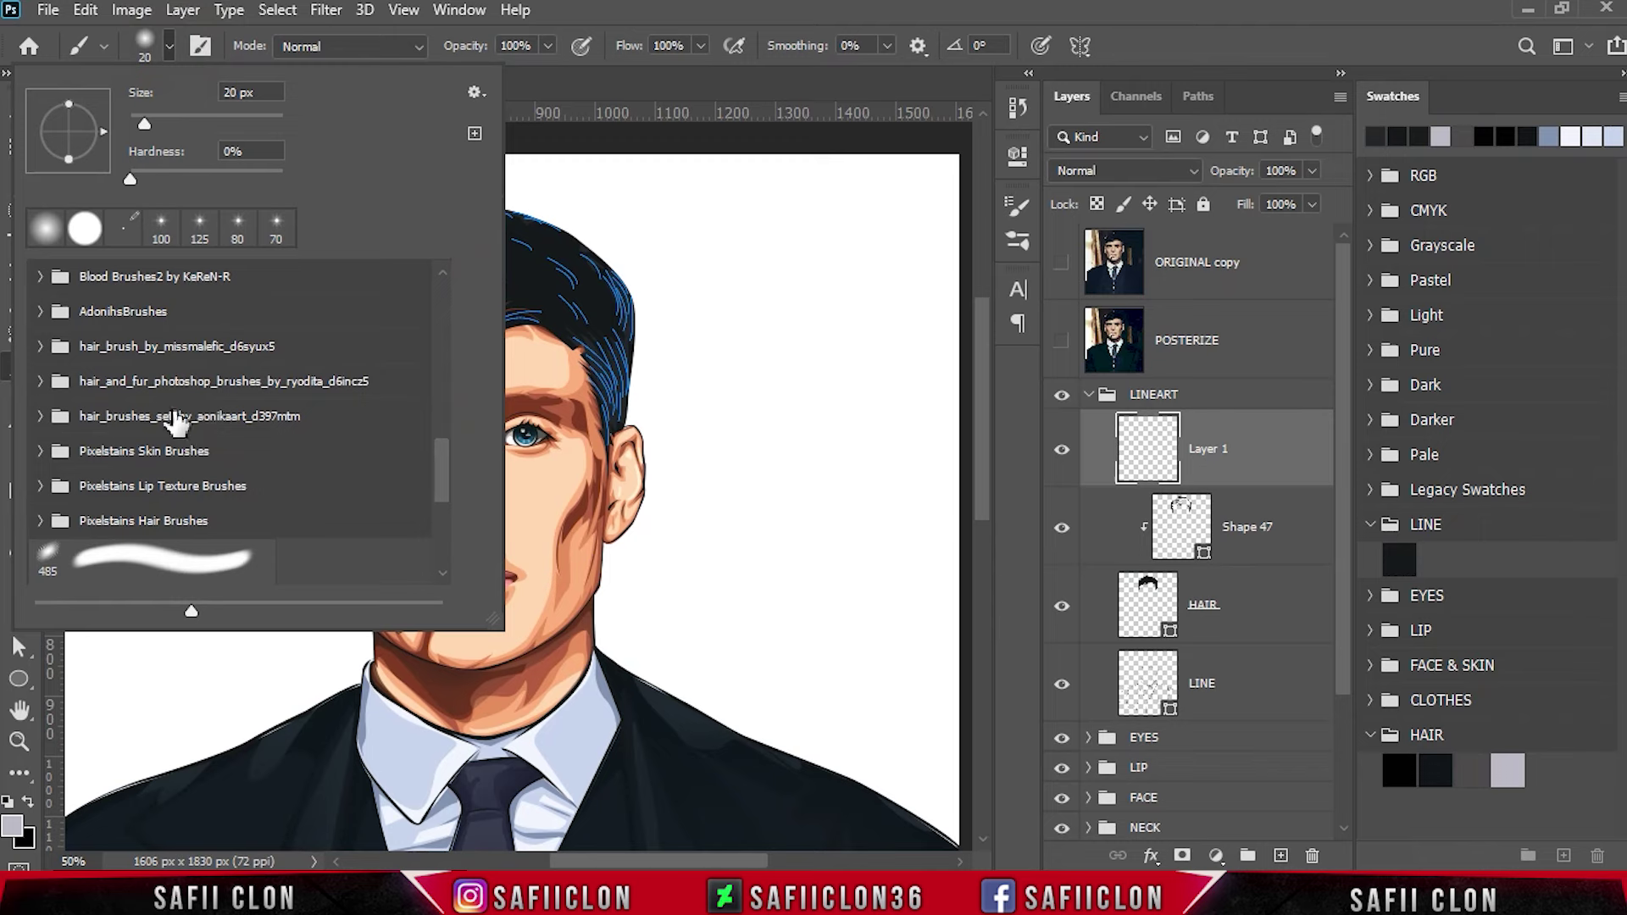
left_click(40, 382)
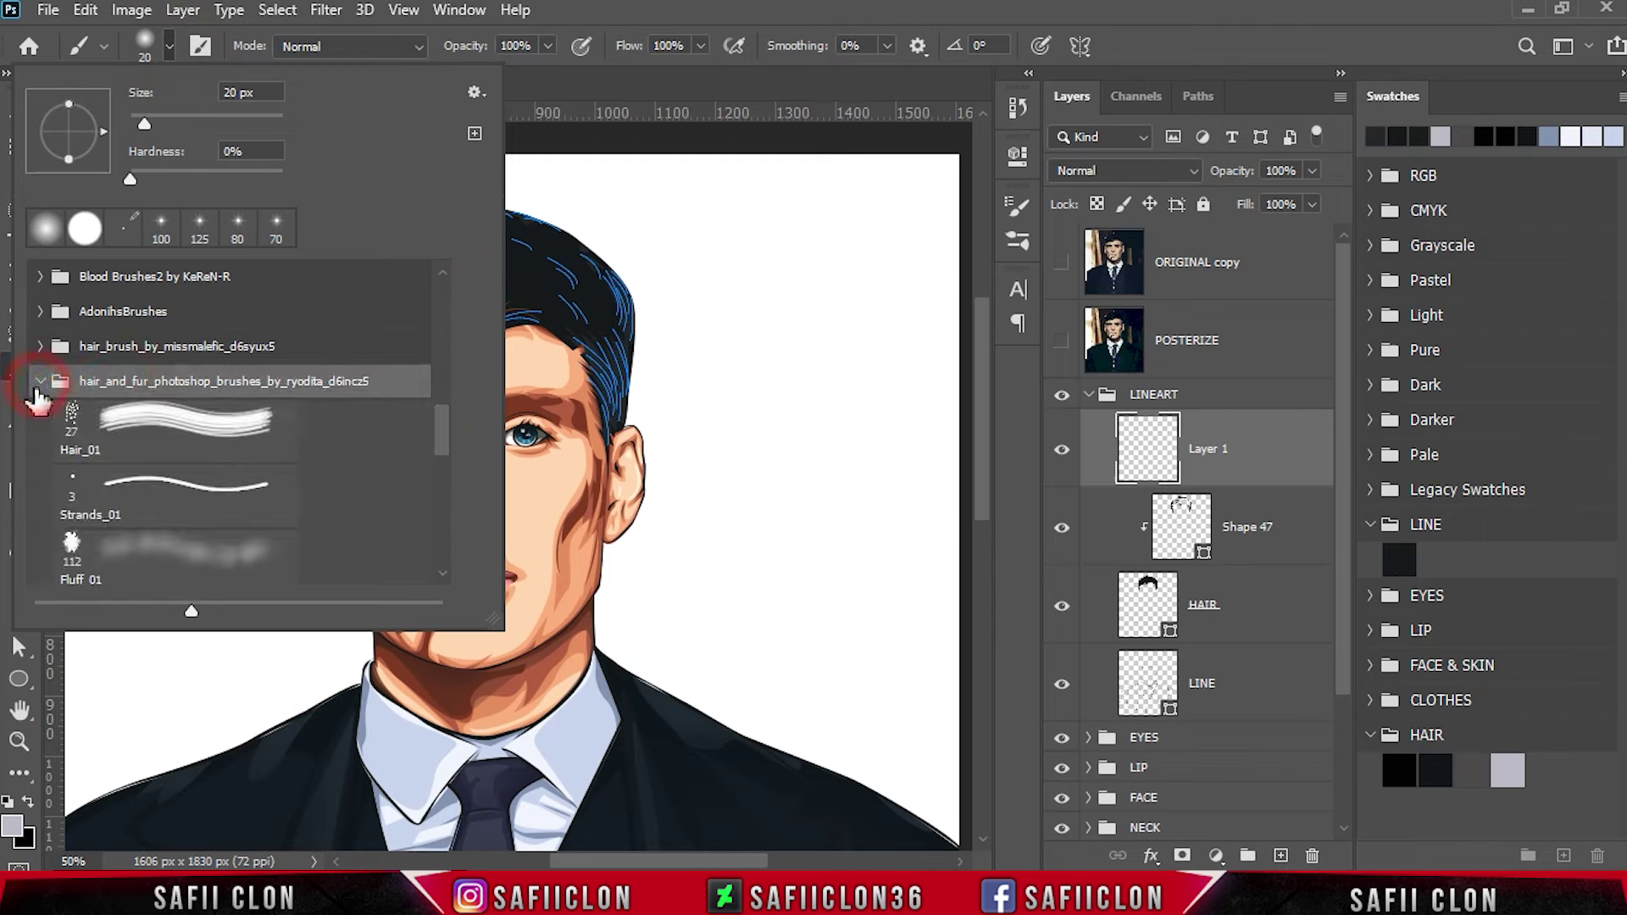
left_click(180, 512)
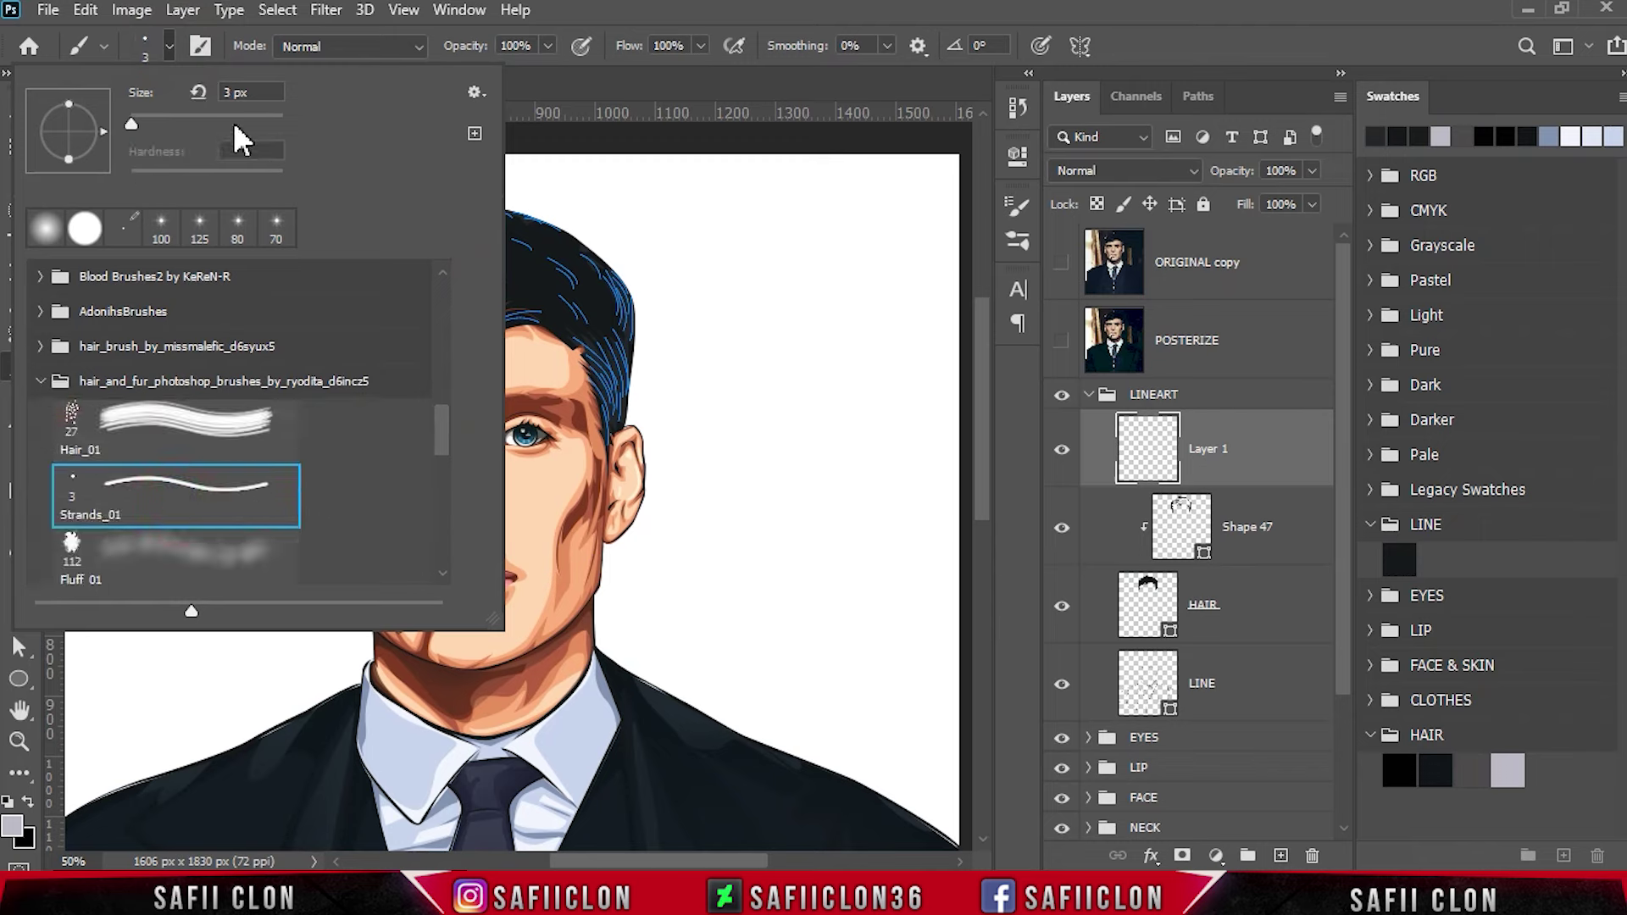
type("5")
left_click(169, 39)
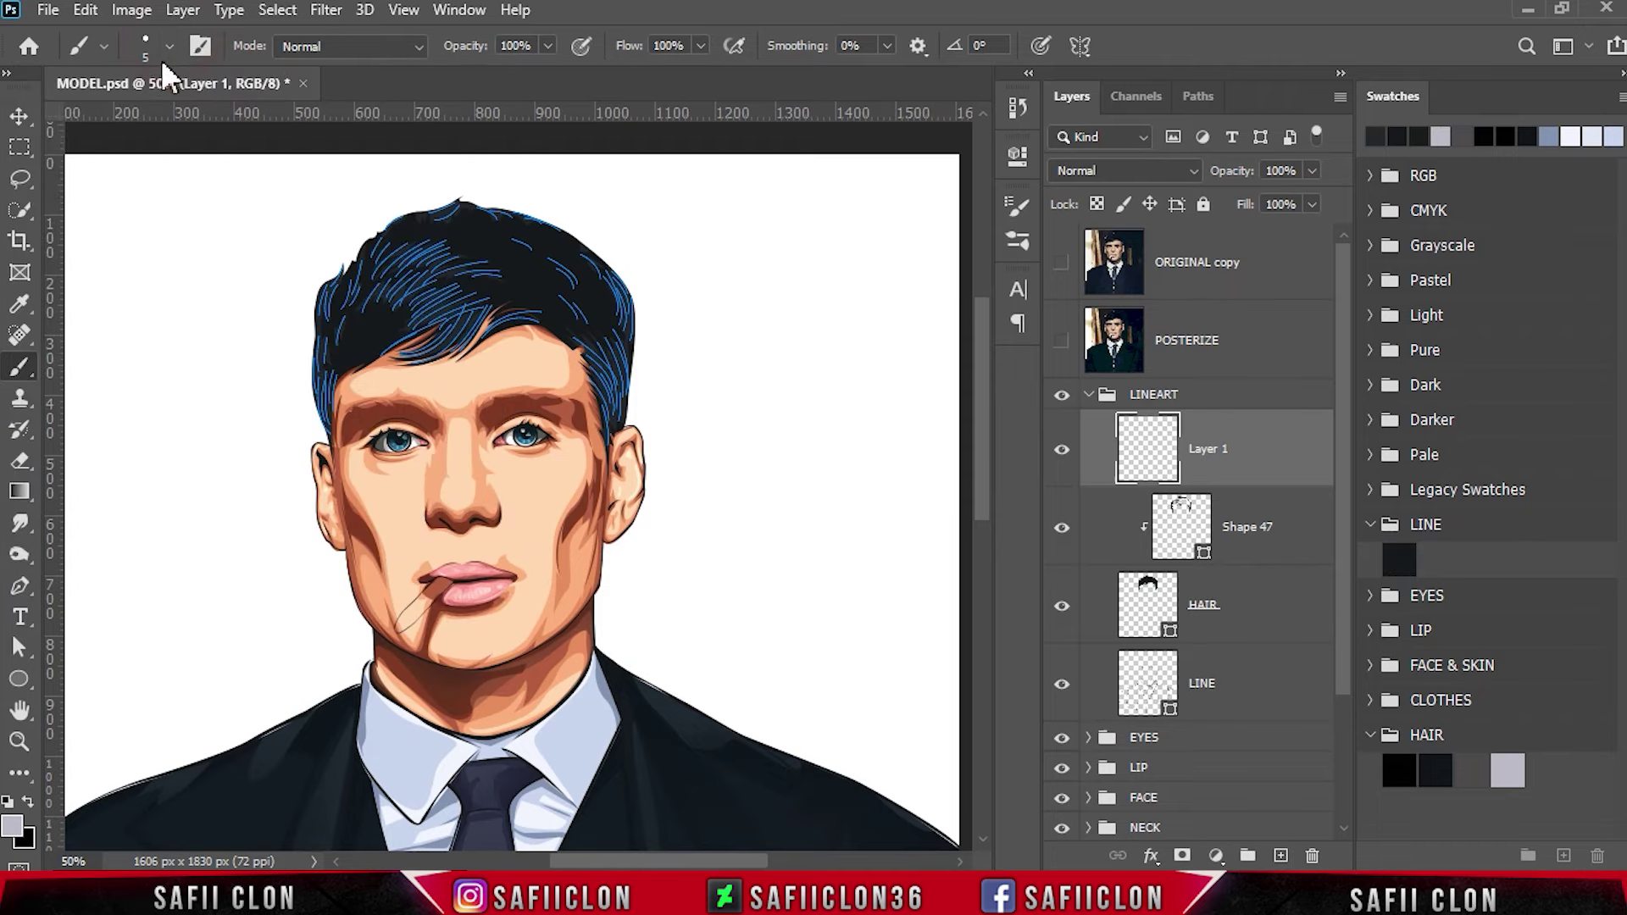
left_click(534, 45)
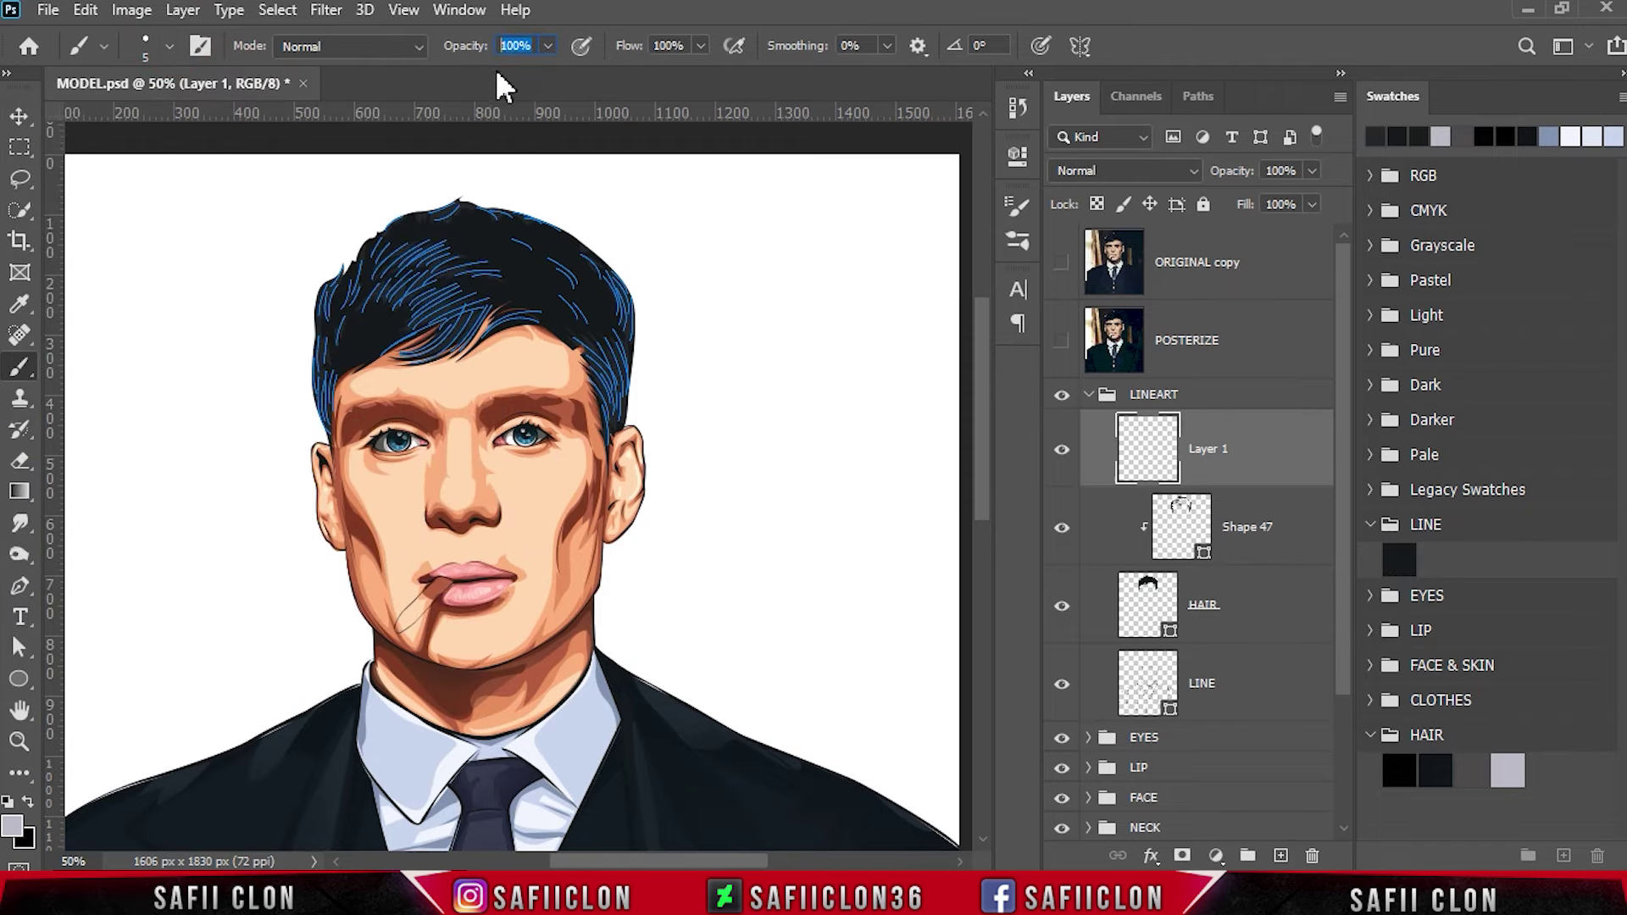
left_click(542, 46)
Set the foreground colour to light grey b5b3bd and stroke the hair paths with it.
left_click(16, 822)
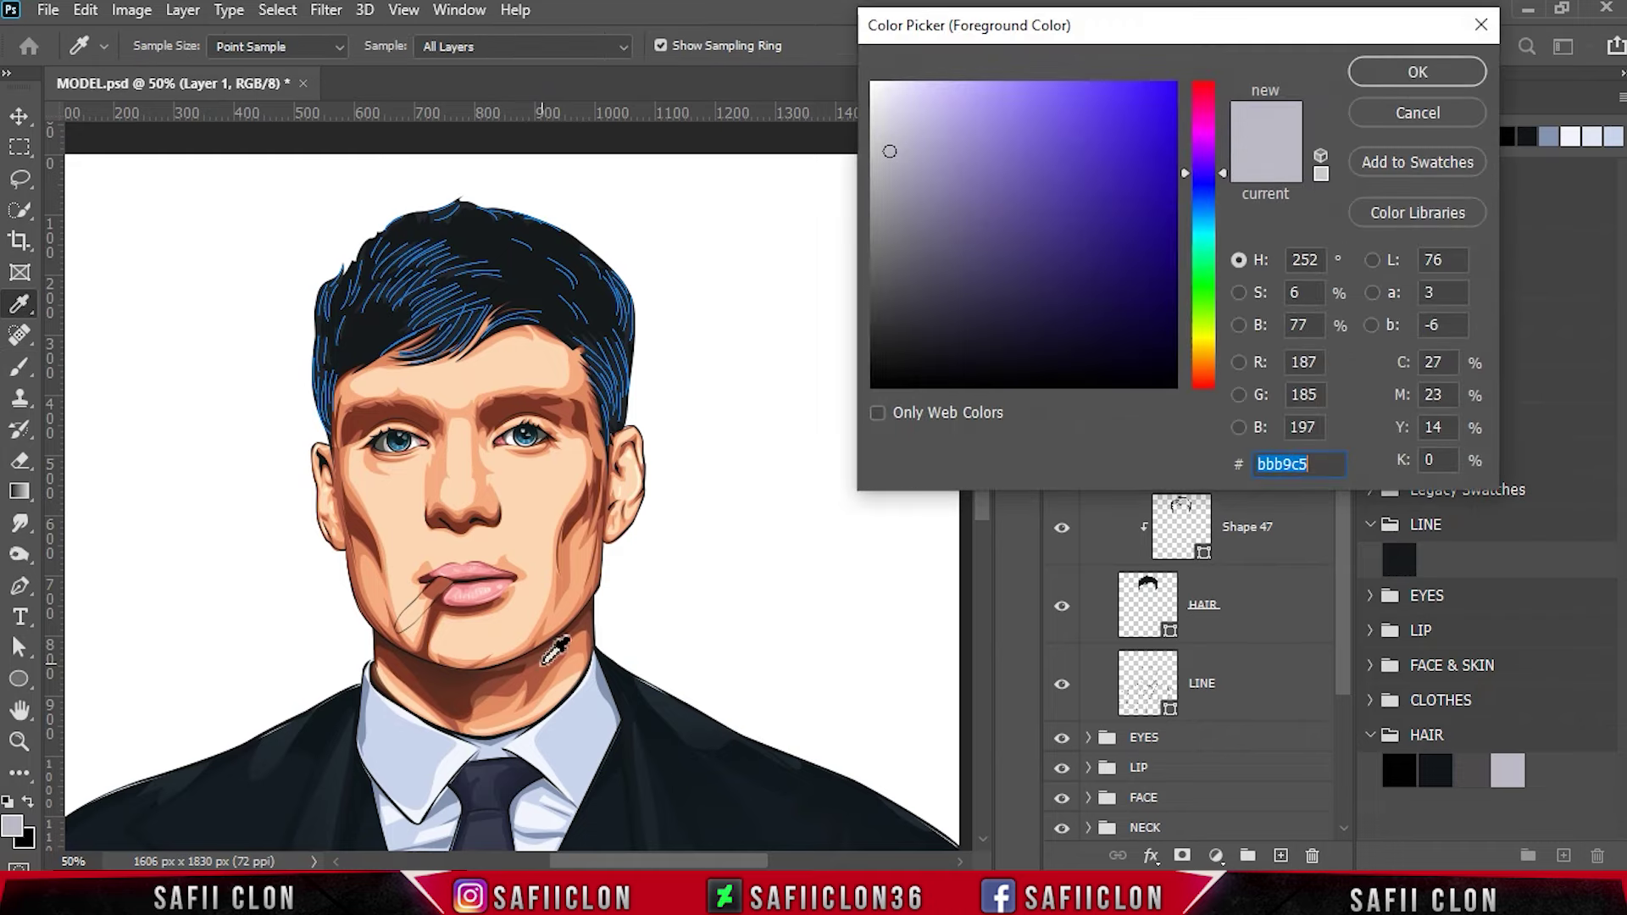
left_click(1508, 768)
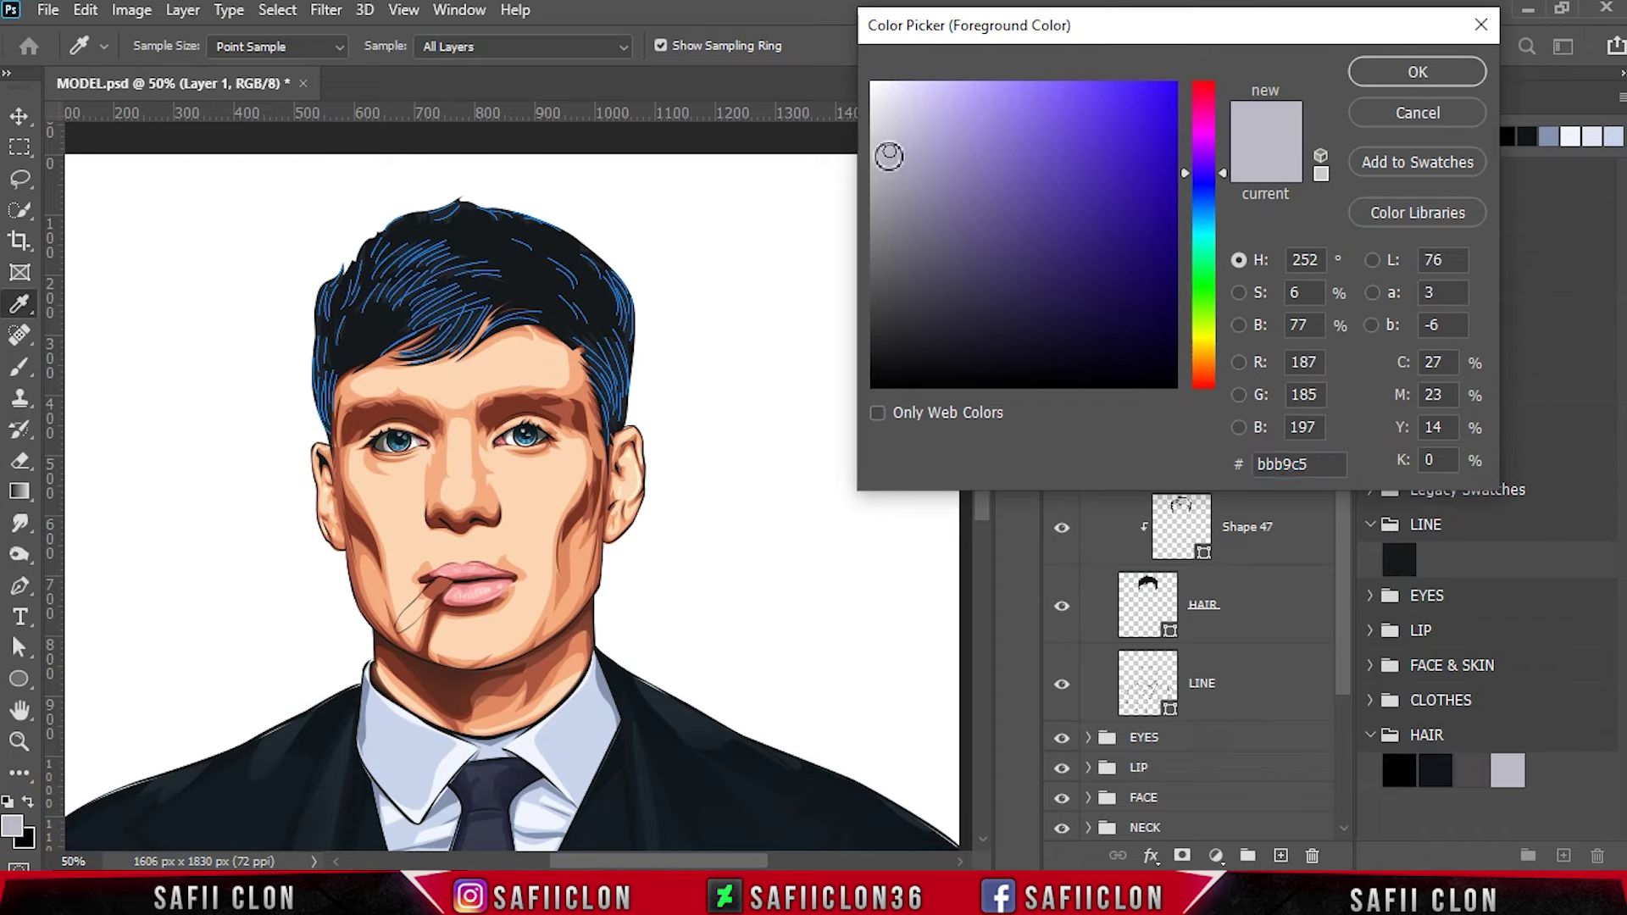
left_click_drag(890, 155, 887, 165)
left_click(888, 161)
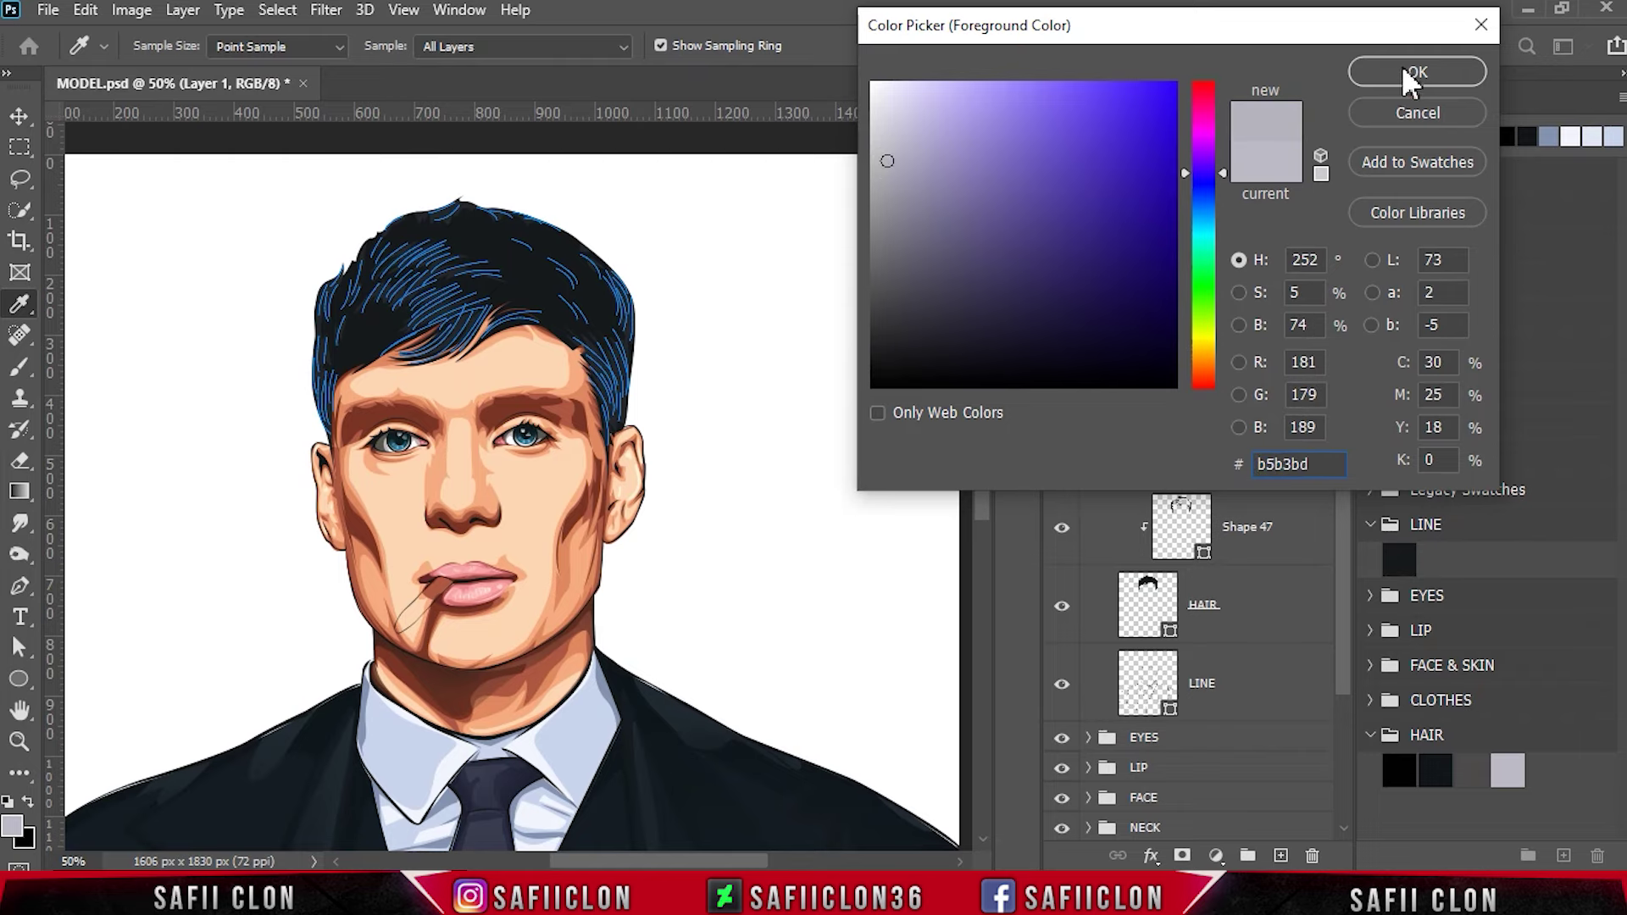
left_click(1403, 69)
key("Return")
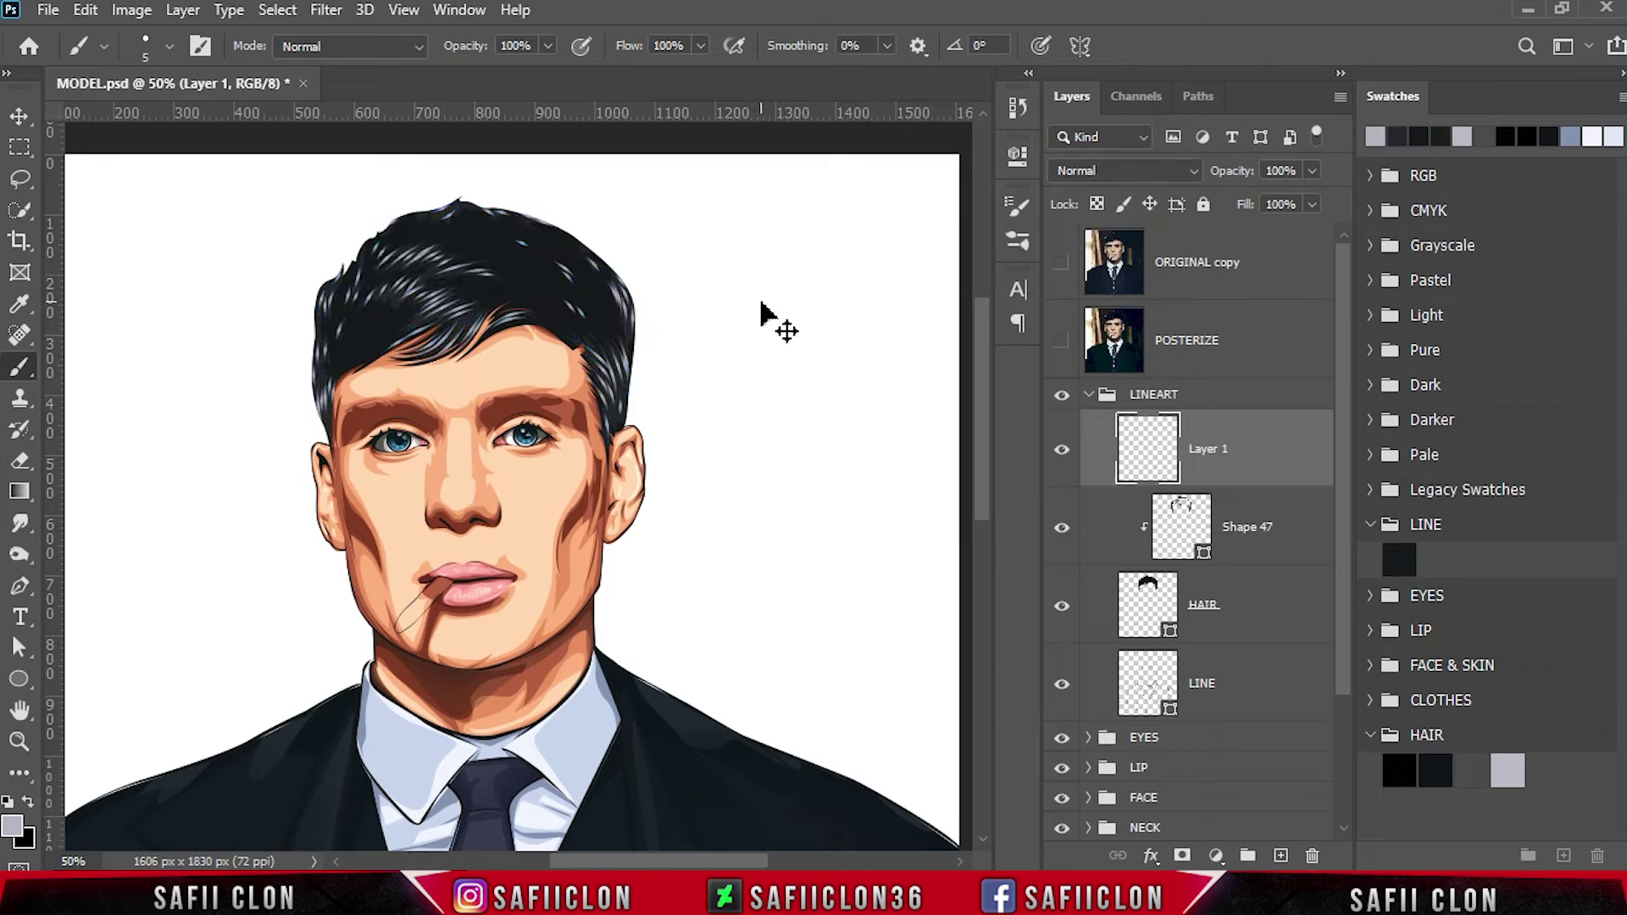
Toggle Layer 1's visibility to compare the hair with and without strands.
left_click(1061, 449)
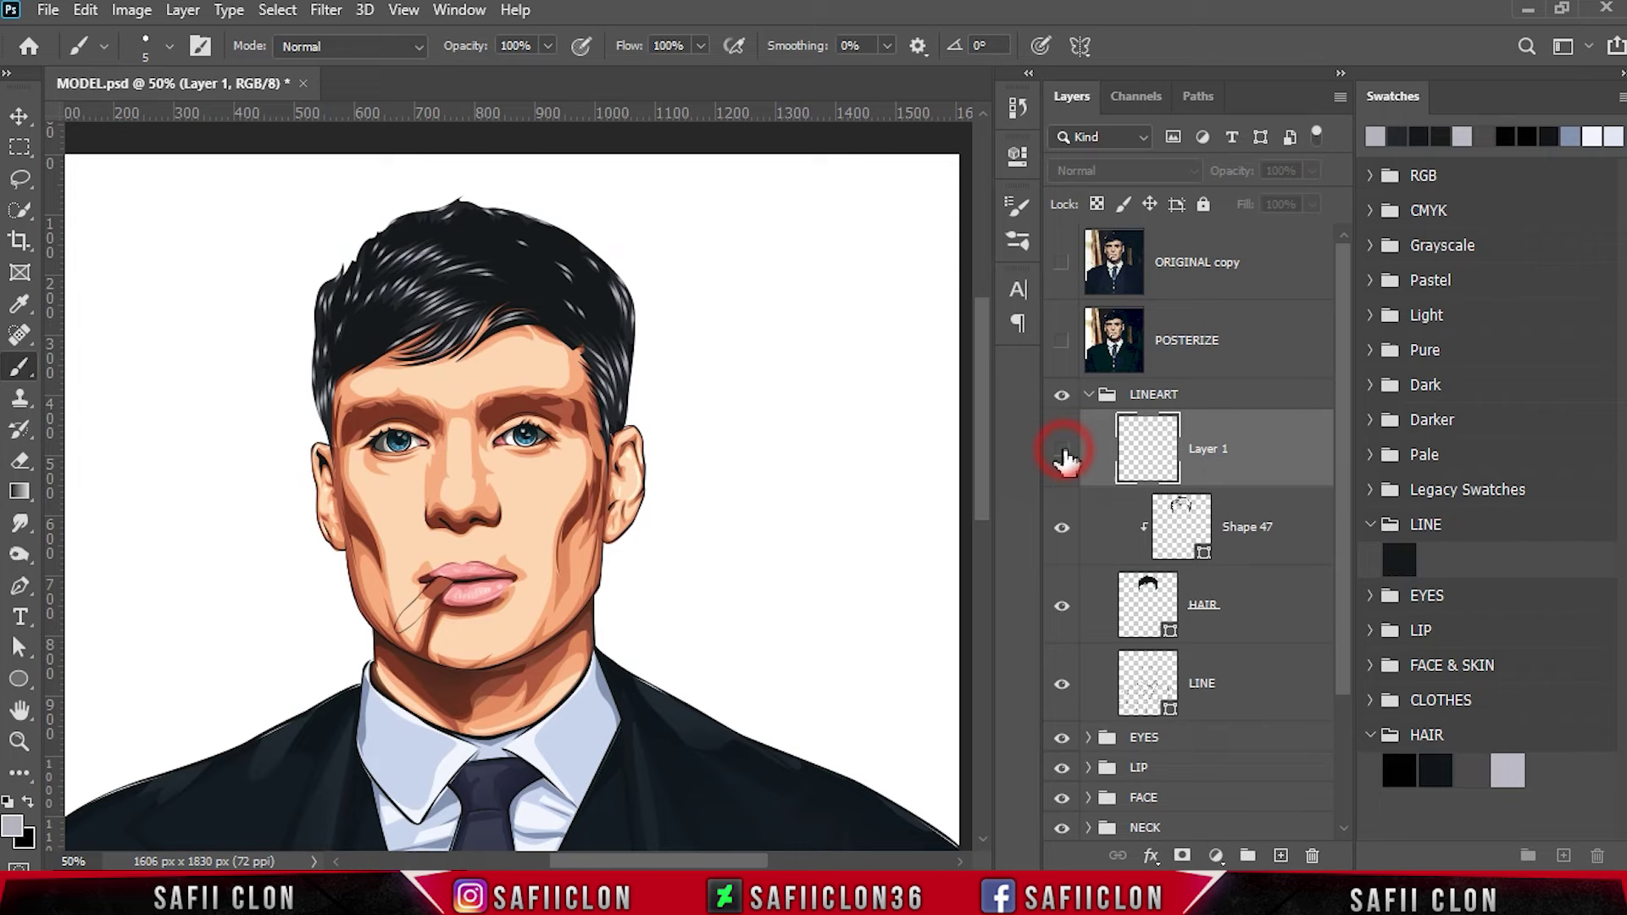
left_click(1060, 449)
left_click(1061, 449)
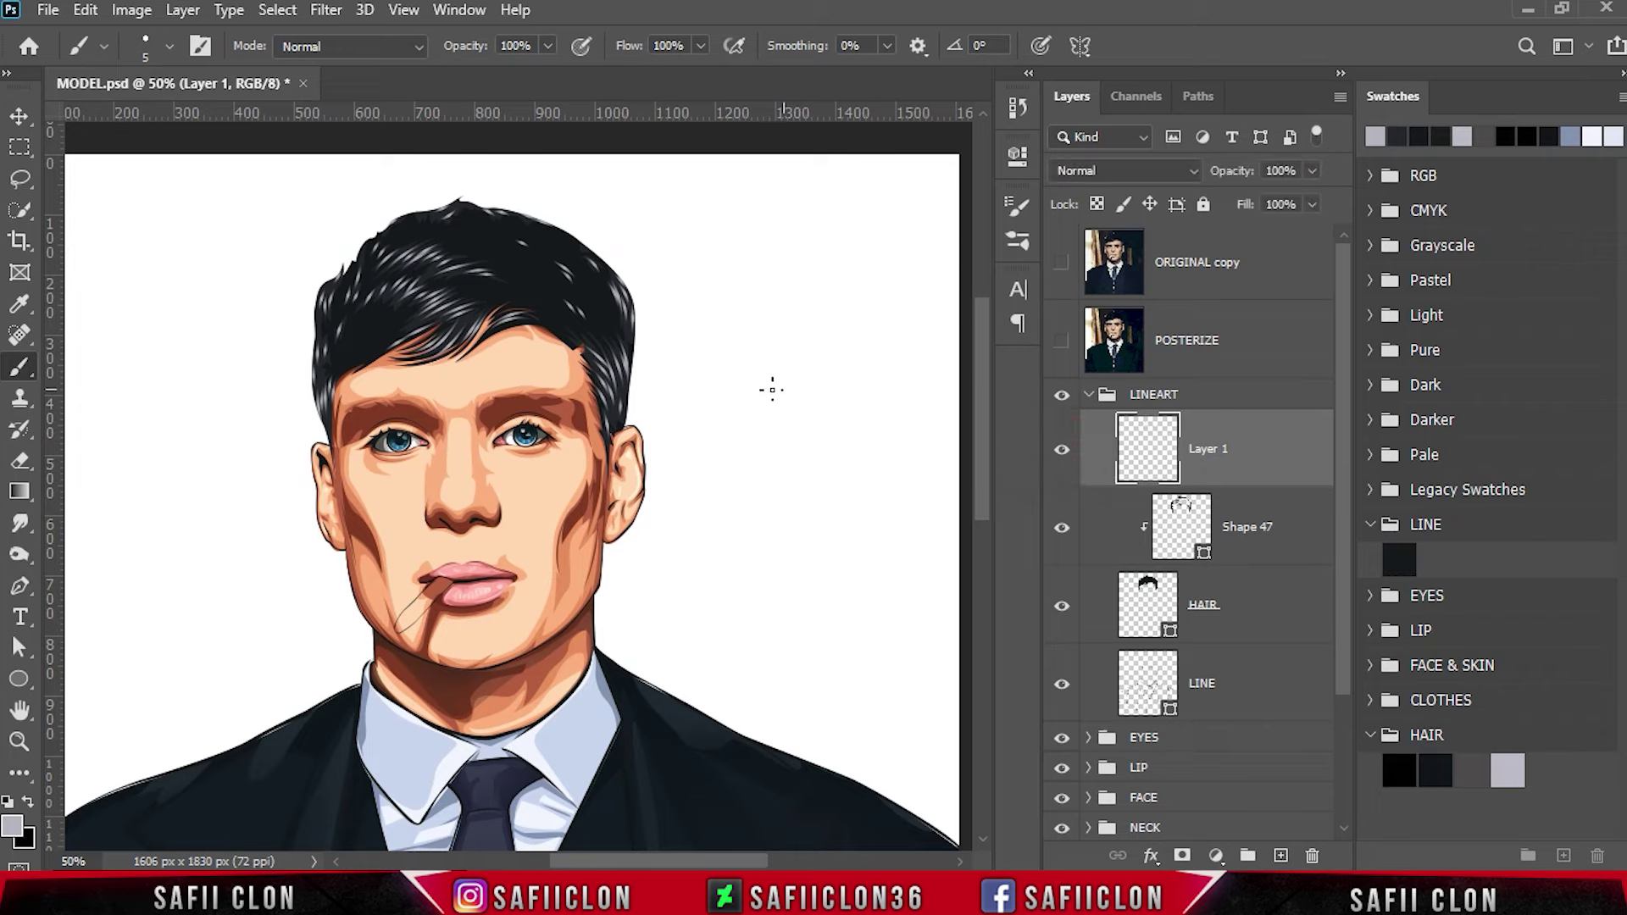
Select all the hair guide paths and delete them.
left_click(21, 586)
left_click(123, 591)
left_click(364, 588, "ctrl")
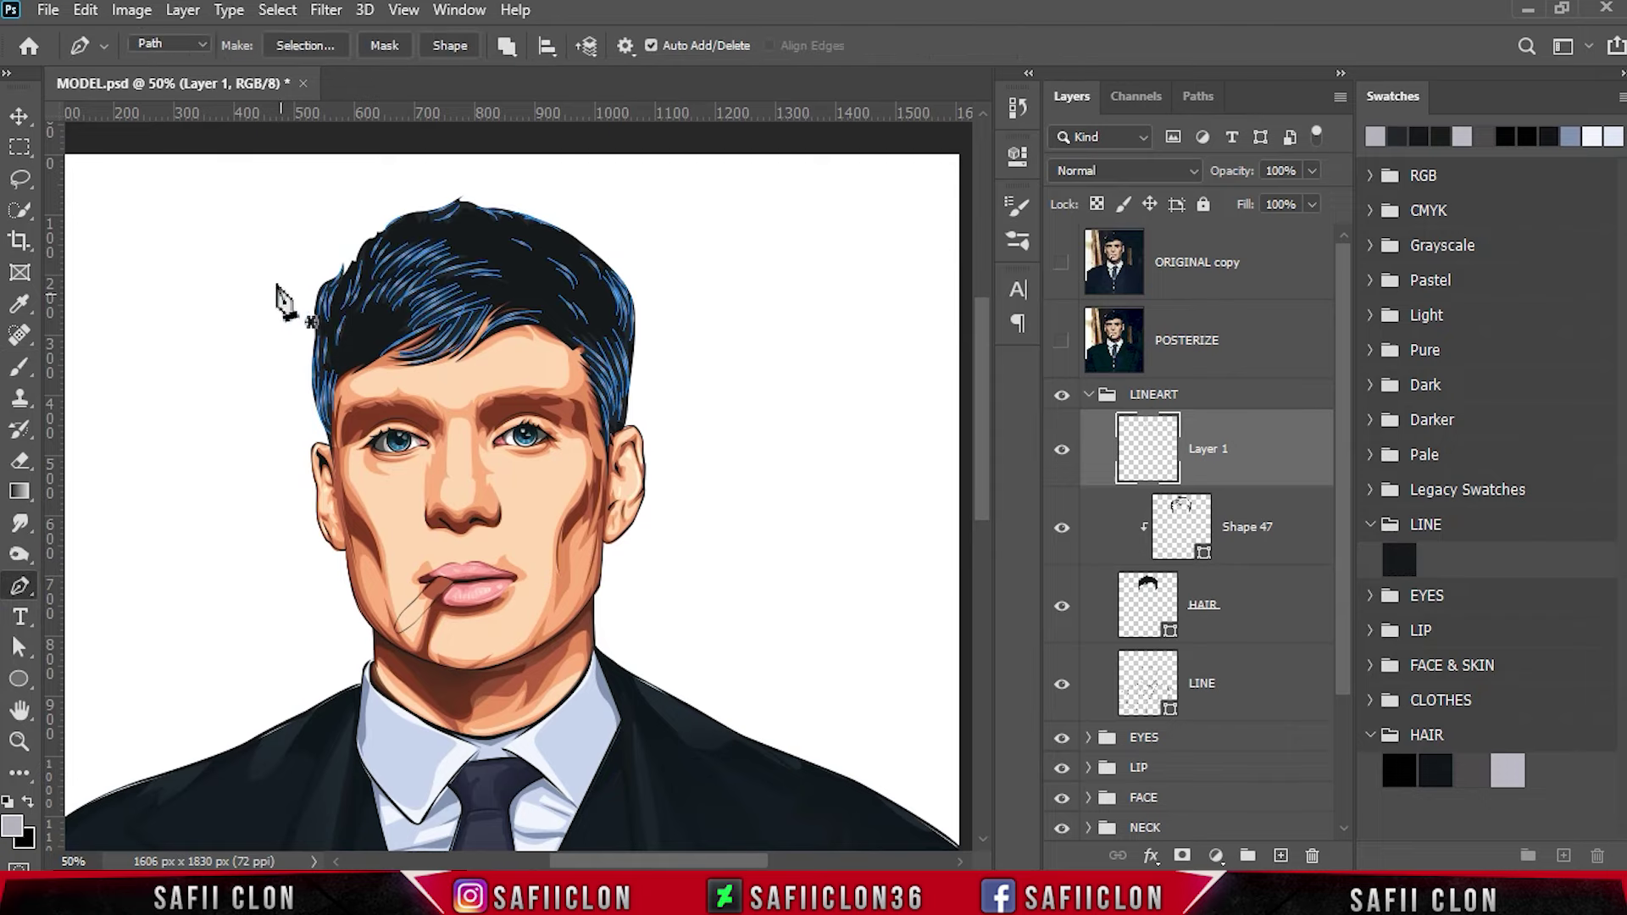
left_click_drag(195, 161, 763, 604)
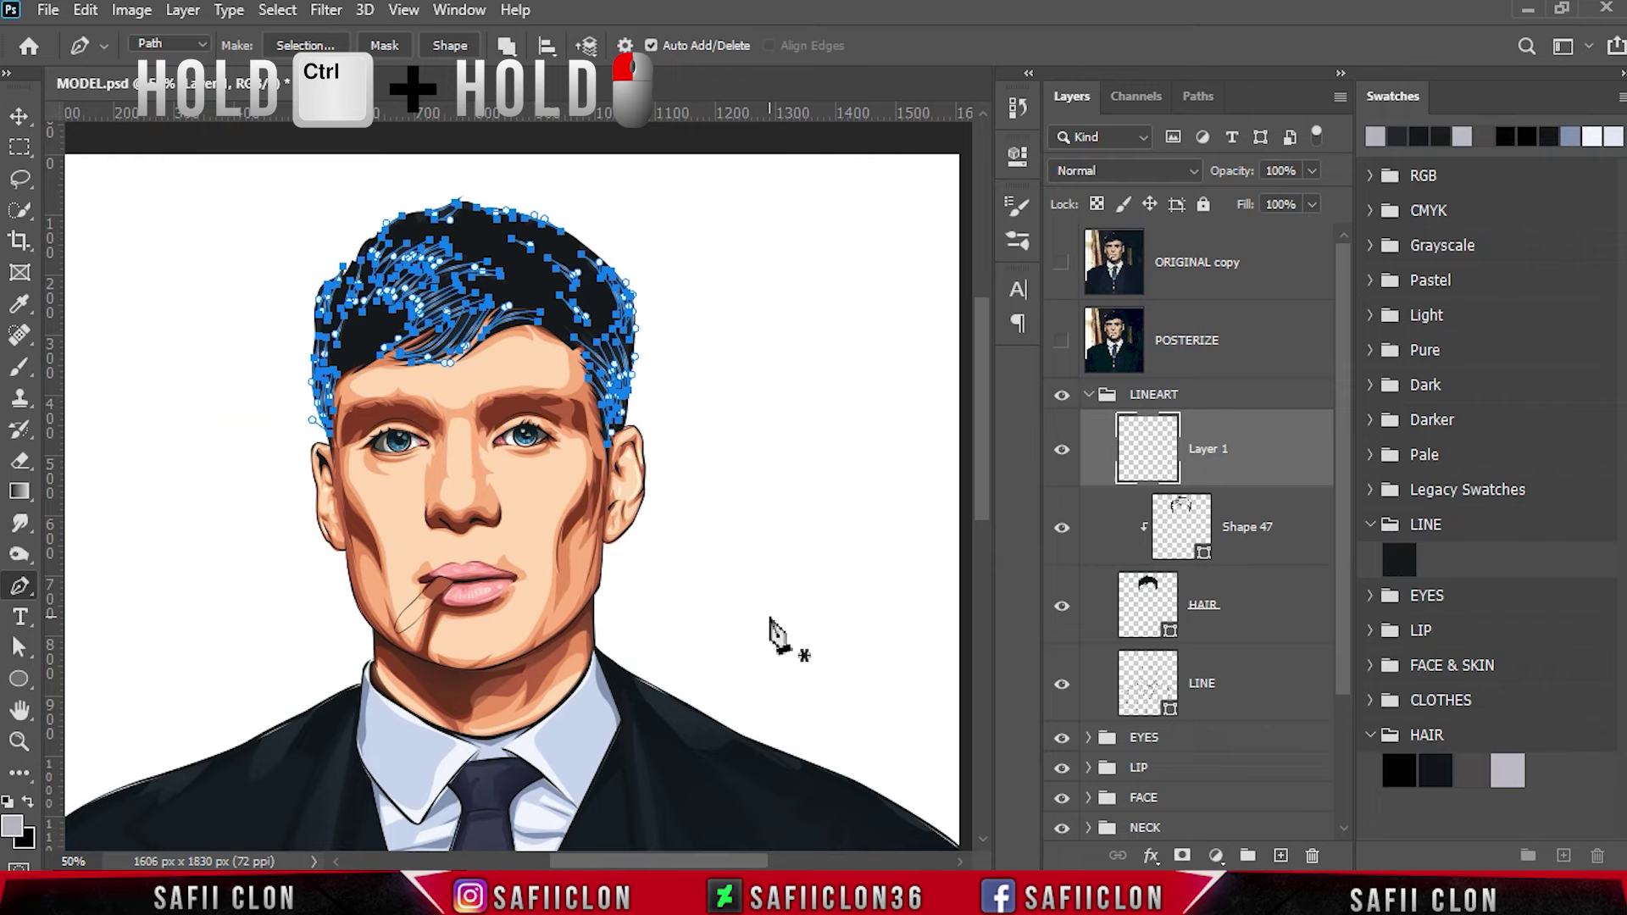
key("Delete")
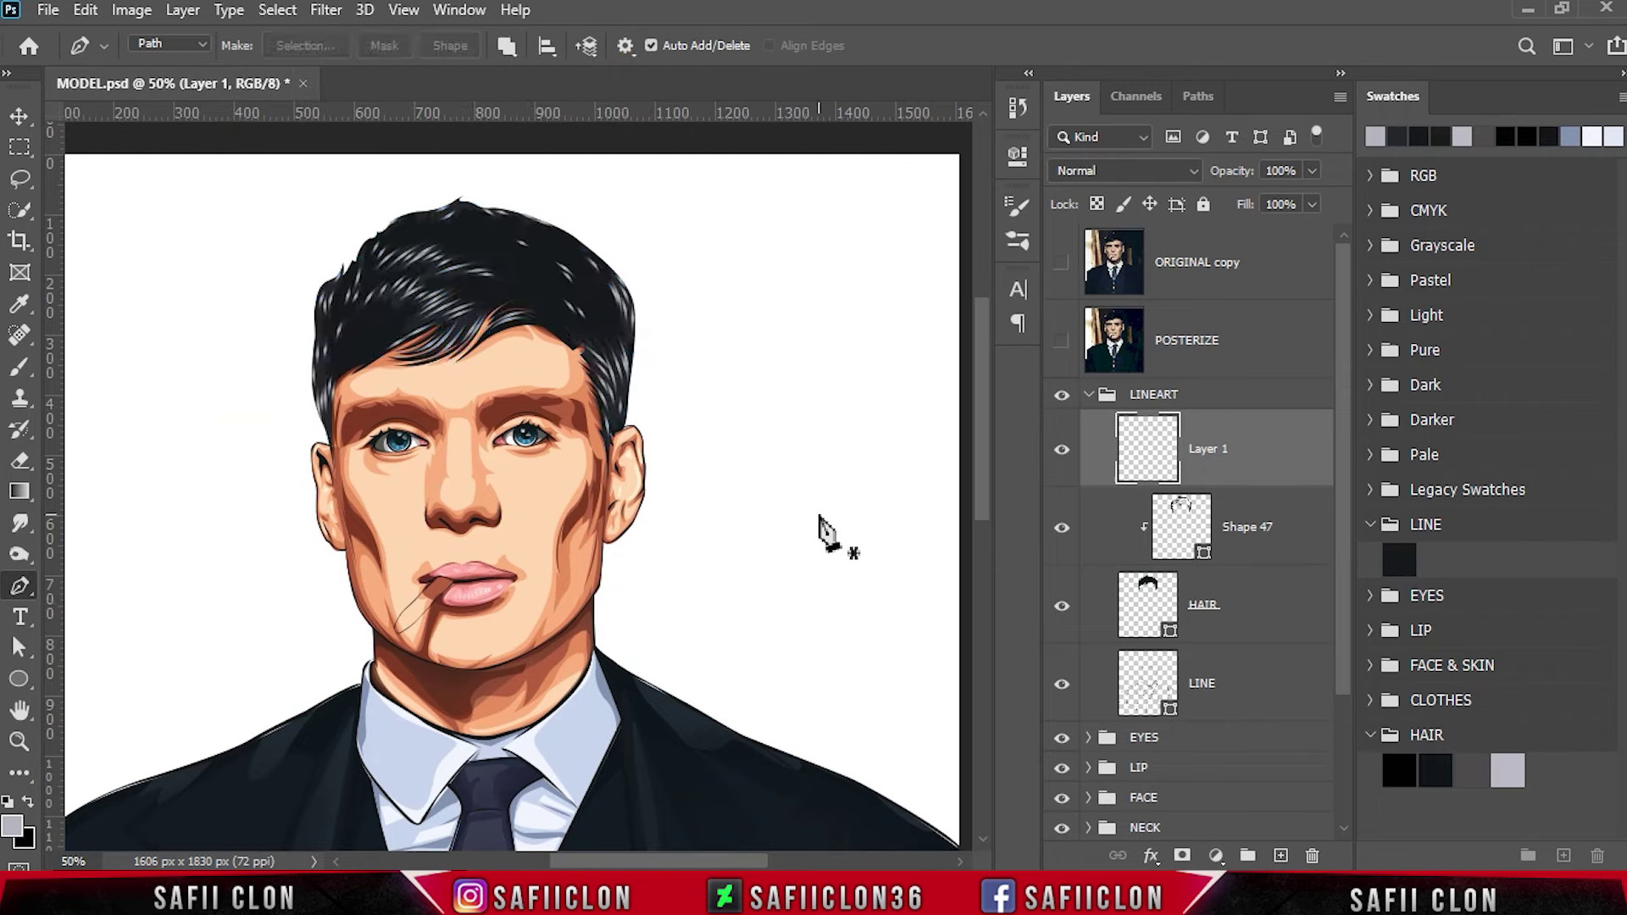
left_click(1289, 447)
left_click(1183, 169)
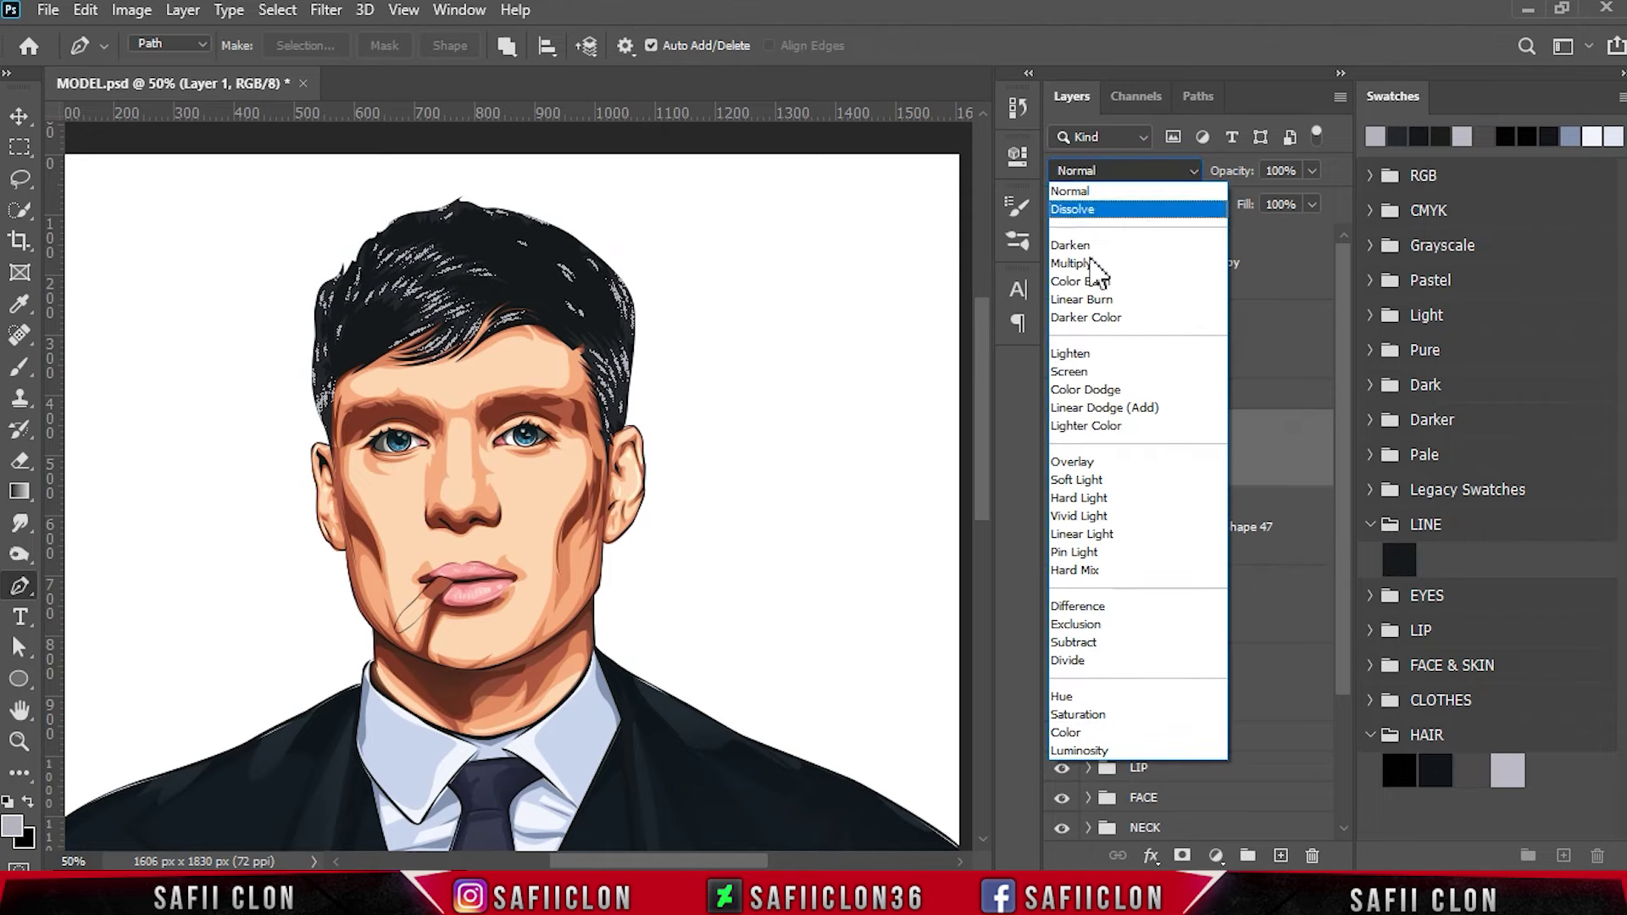
Set Layer 1 to Color Dodge, compare it on and off, and zoom to view the portrait.
left_click(1127, 391)
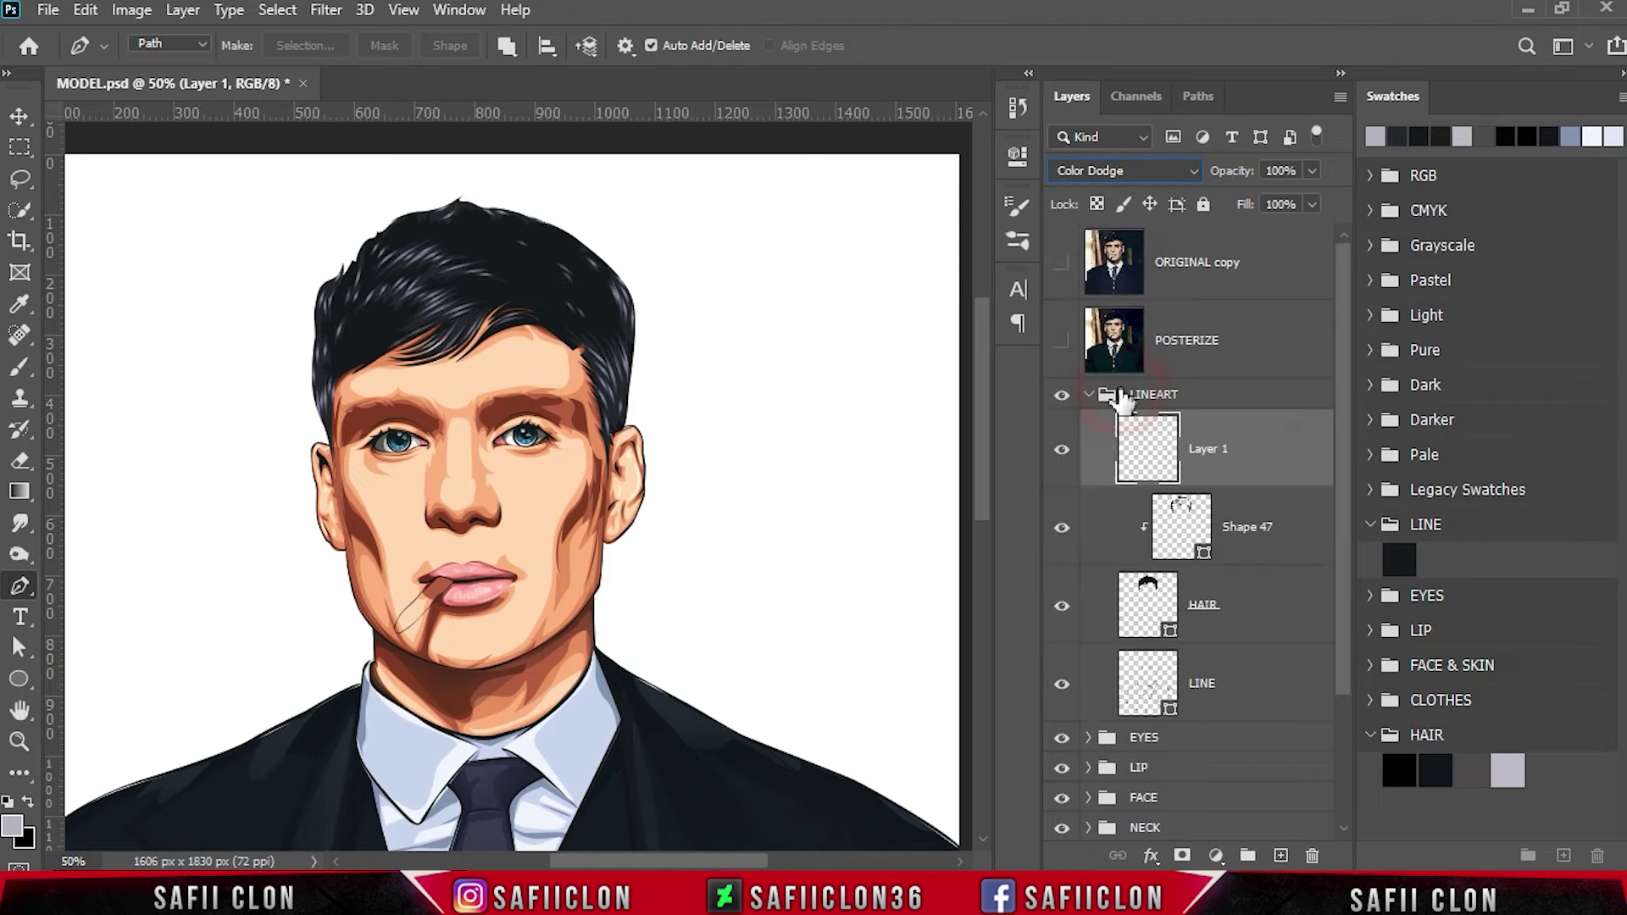
left_click(1065, 451)
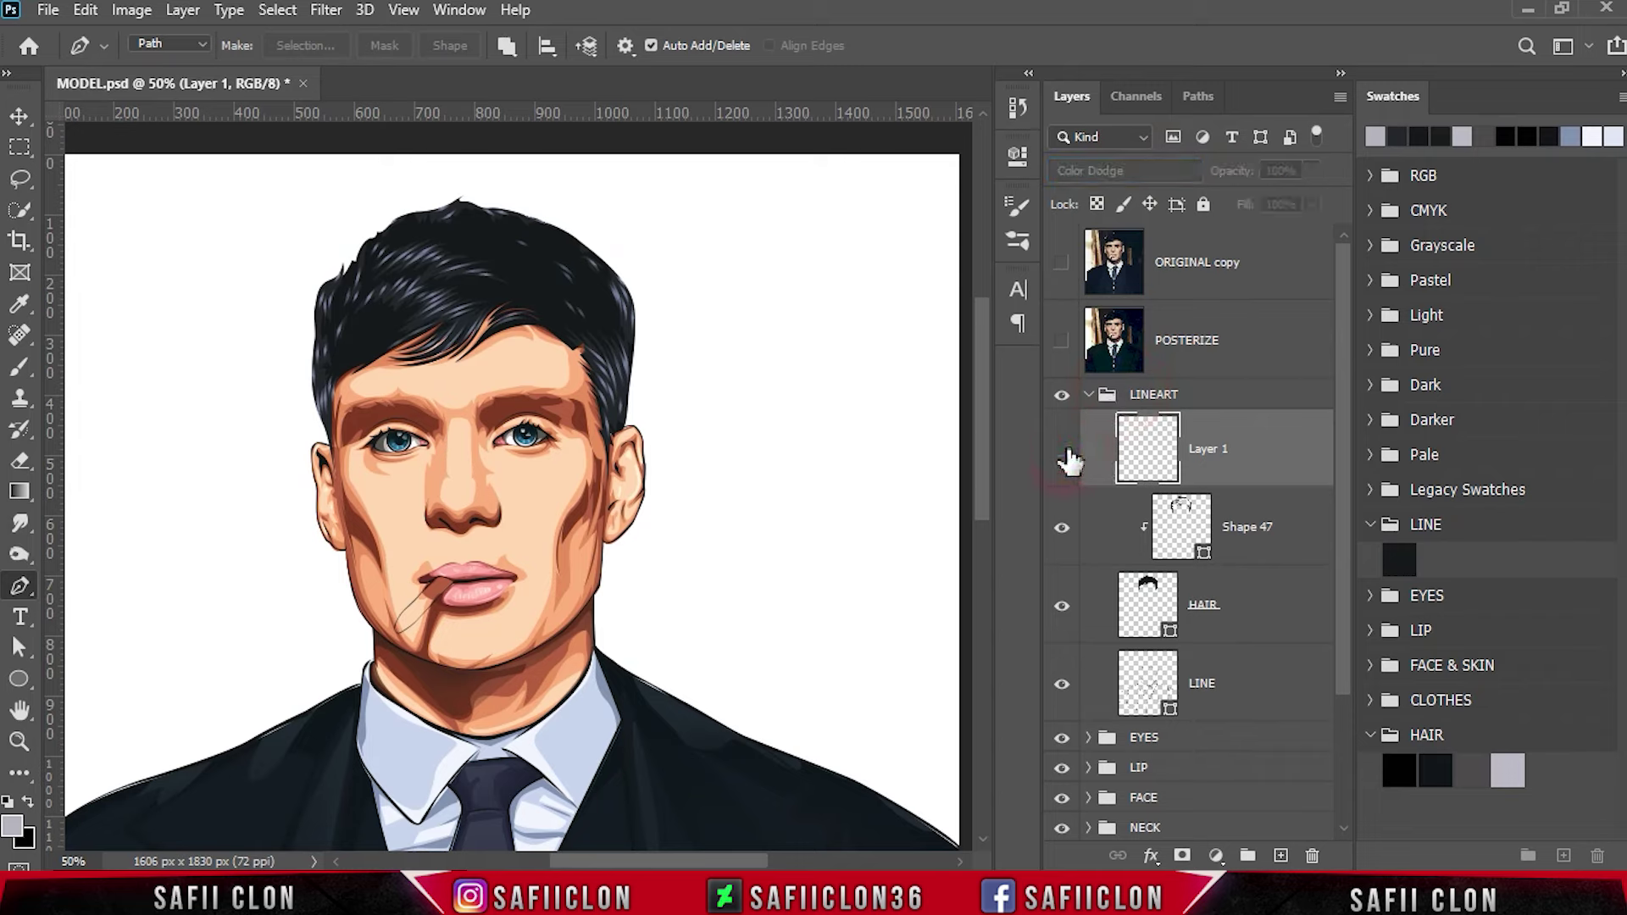
left_click(1065, 451)
left_click(1063, 450)
key("ctrl+minus")
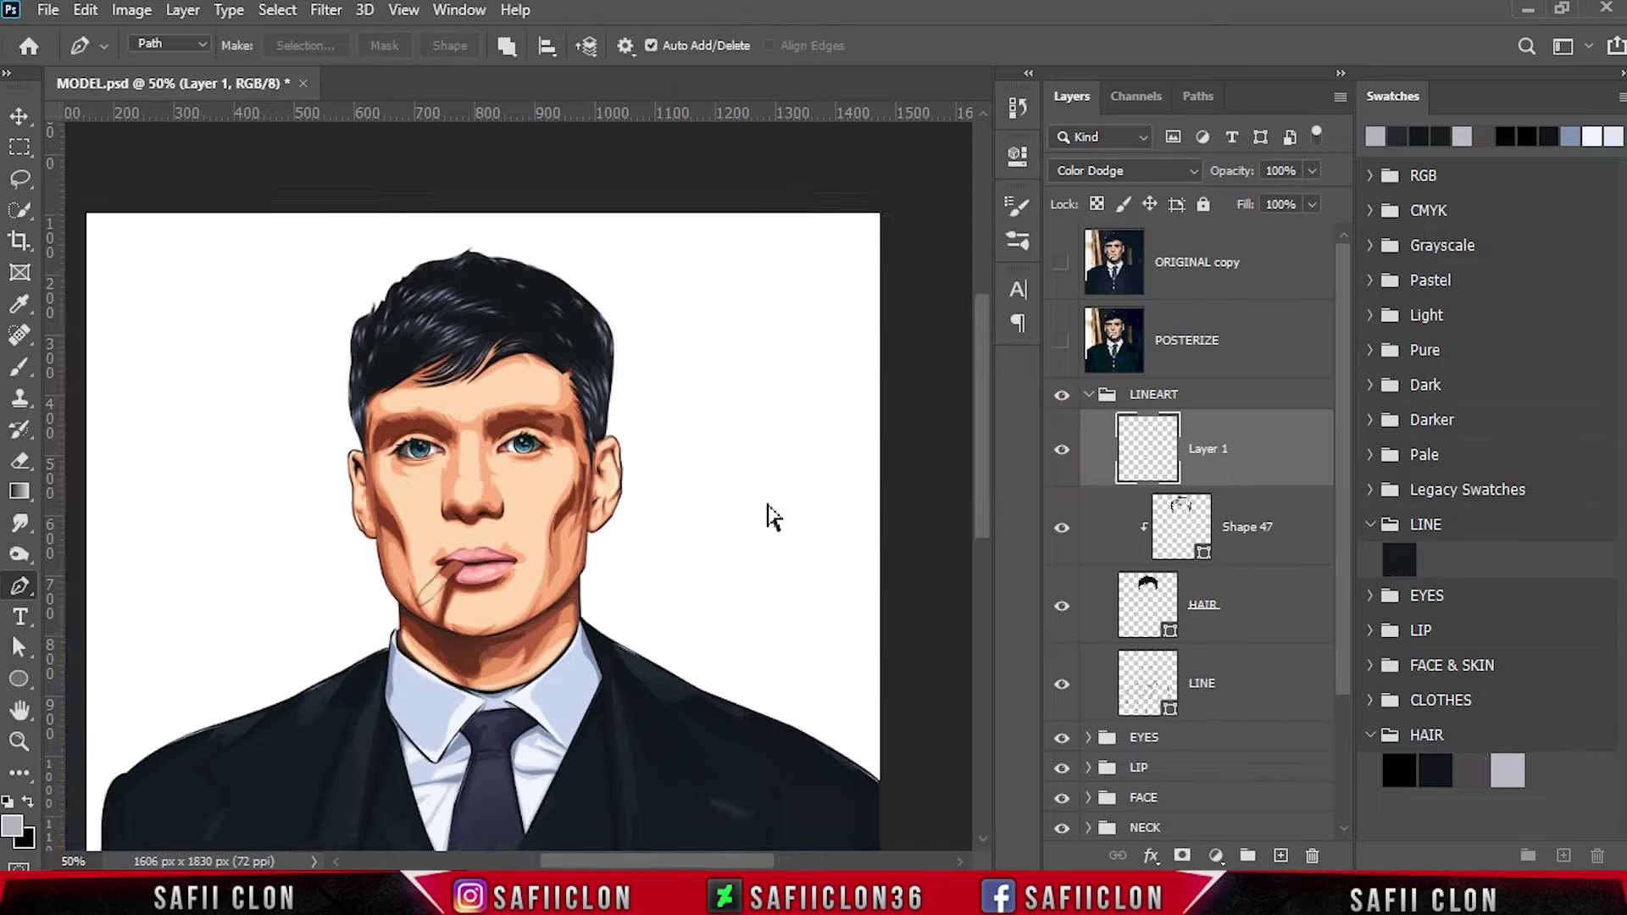
key("ctrl+minus")
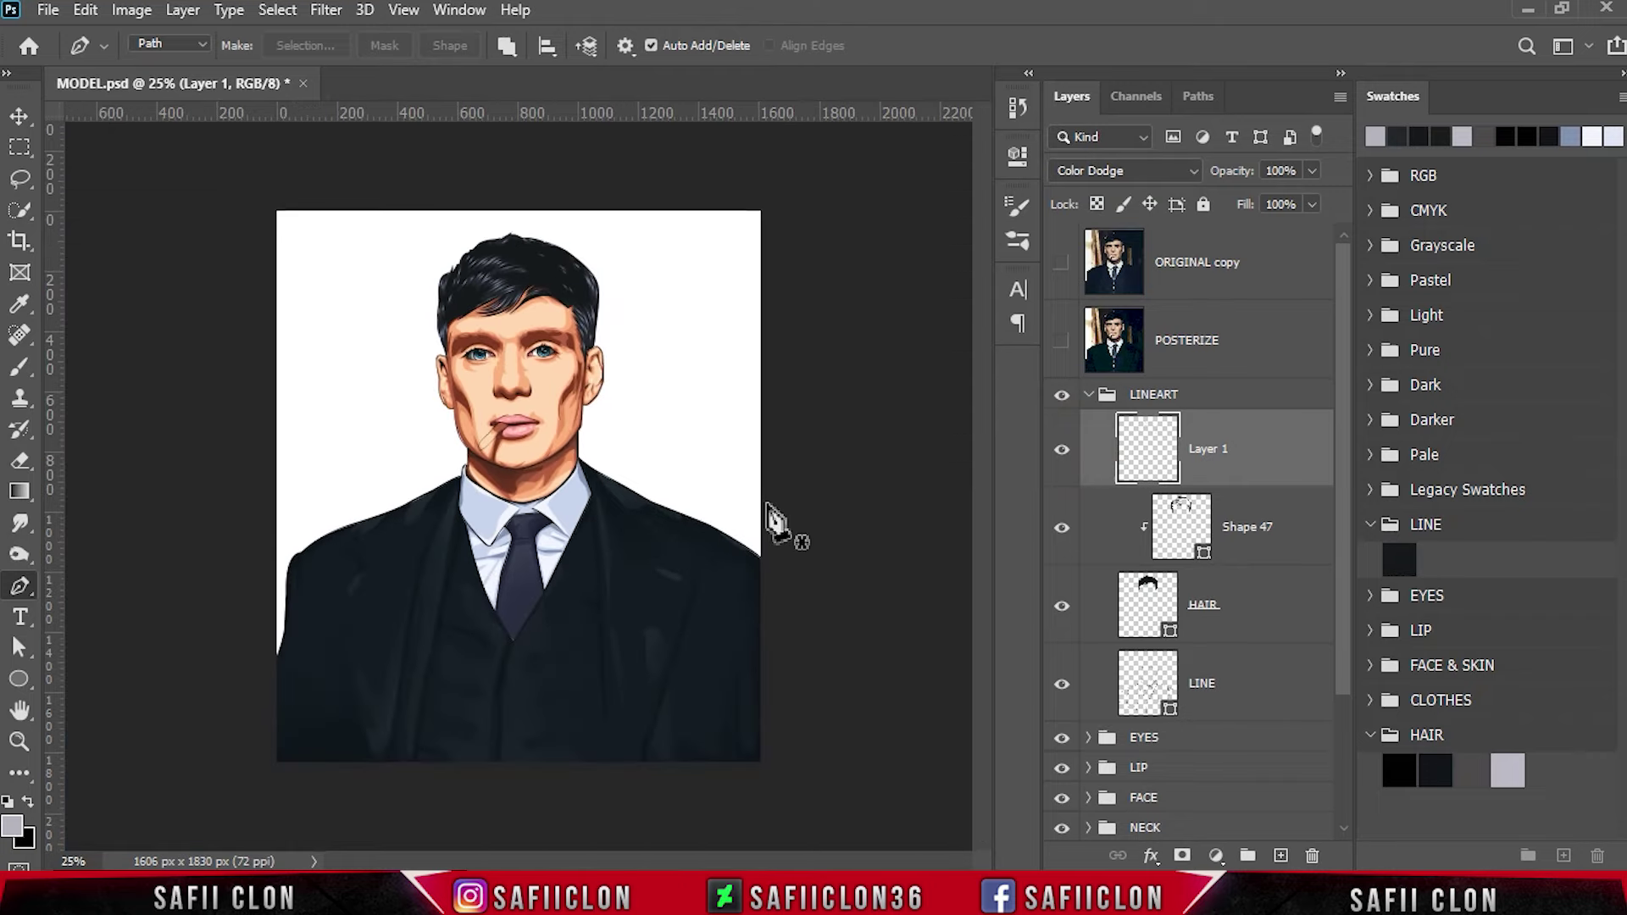
key("ctrl+plus")
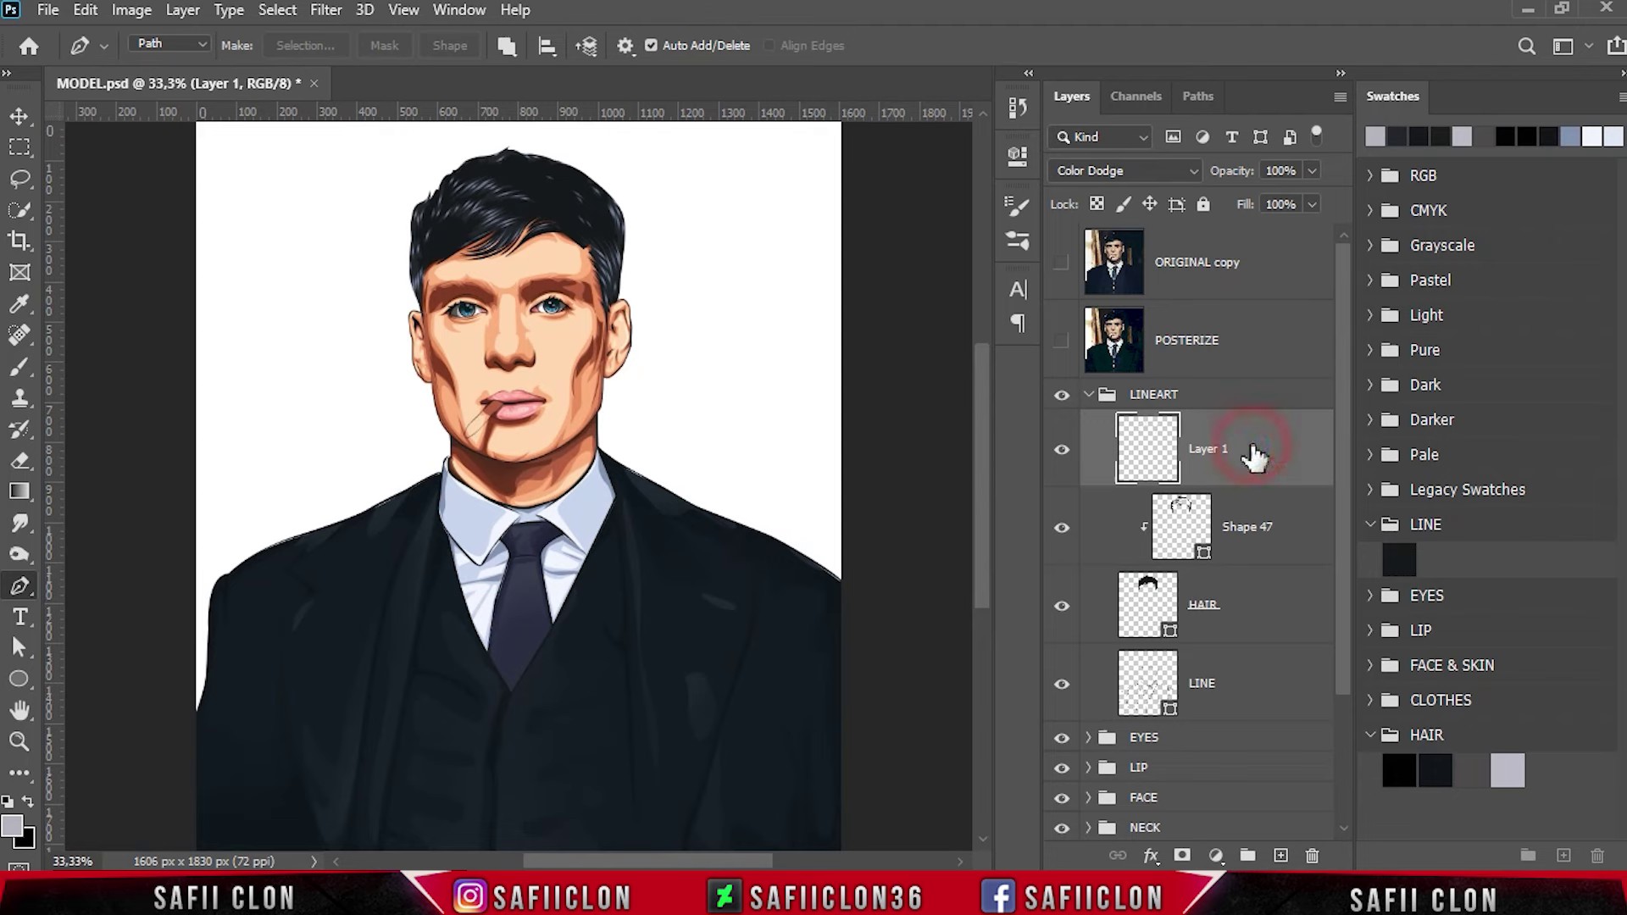
Group Layer 1, Shape 47 and HAIR into a new group named HAIR.
left_click(1254, 605, "shift")
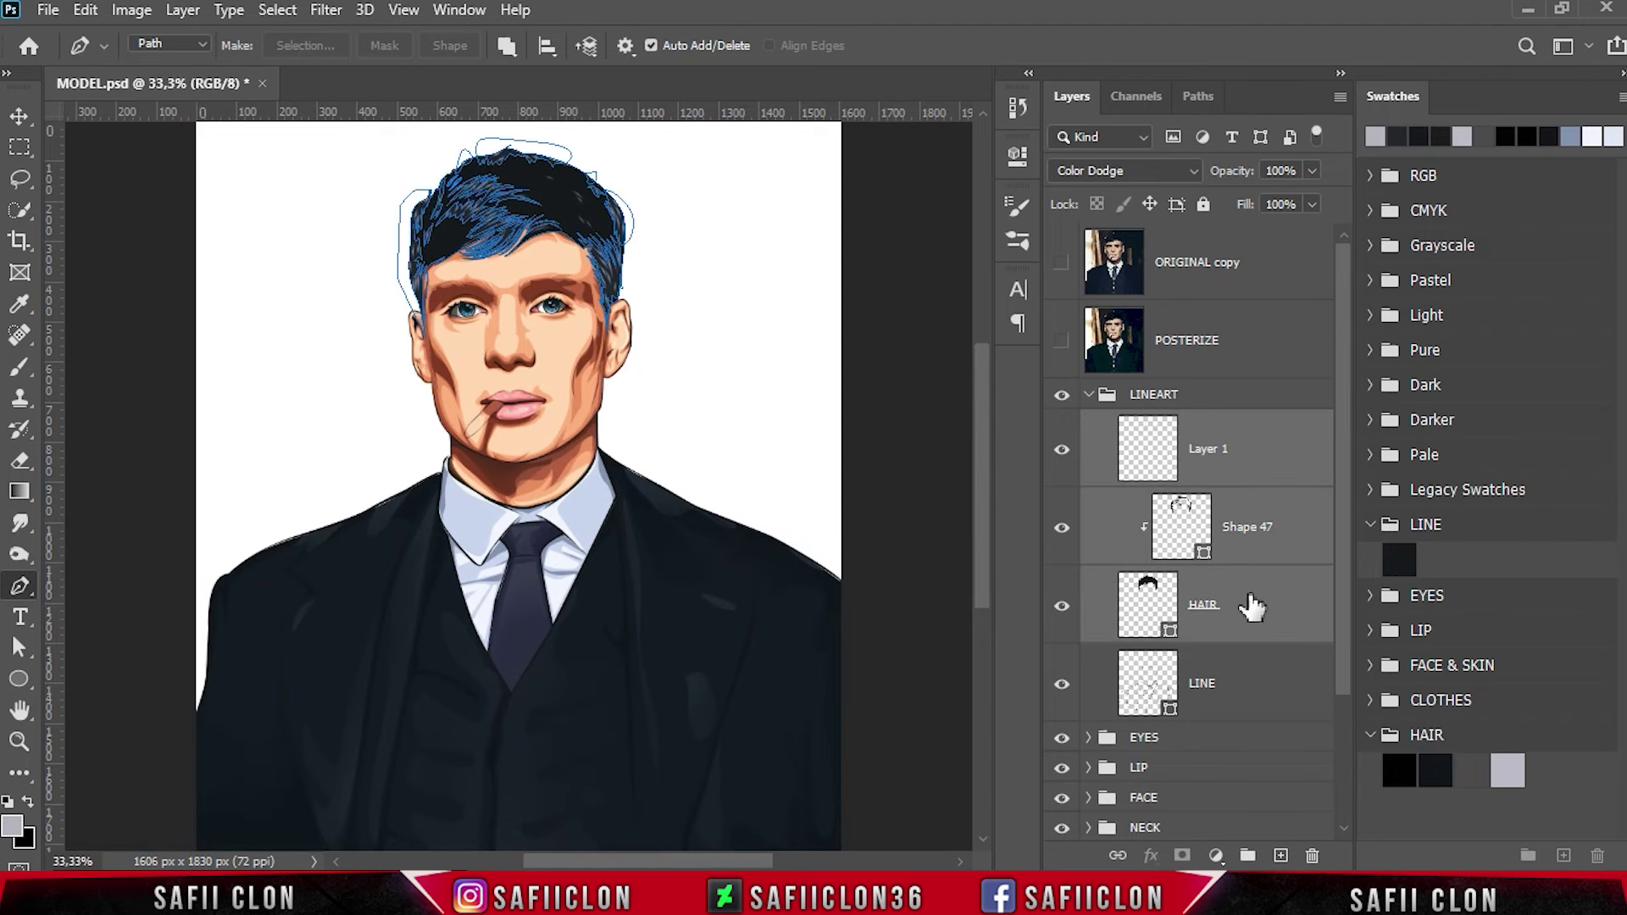
right_click(1254, 605)
left_click(1348, 168)
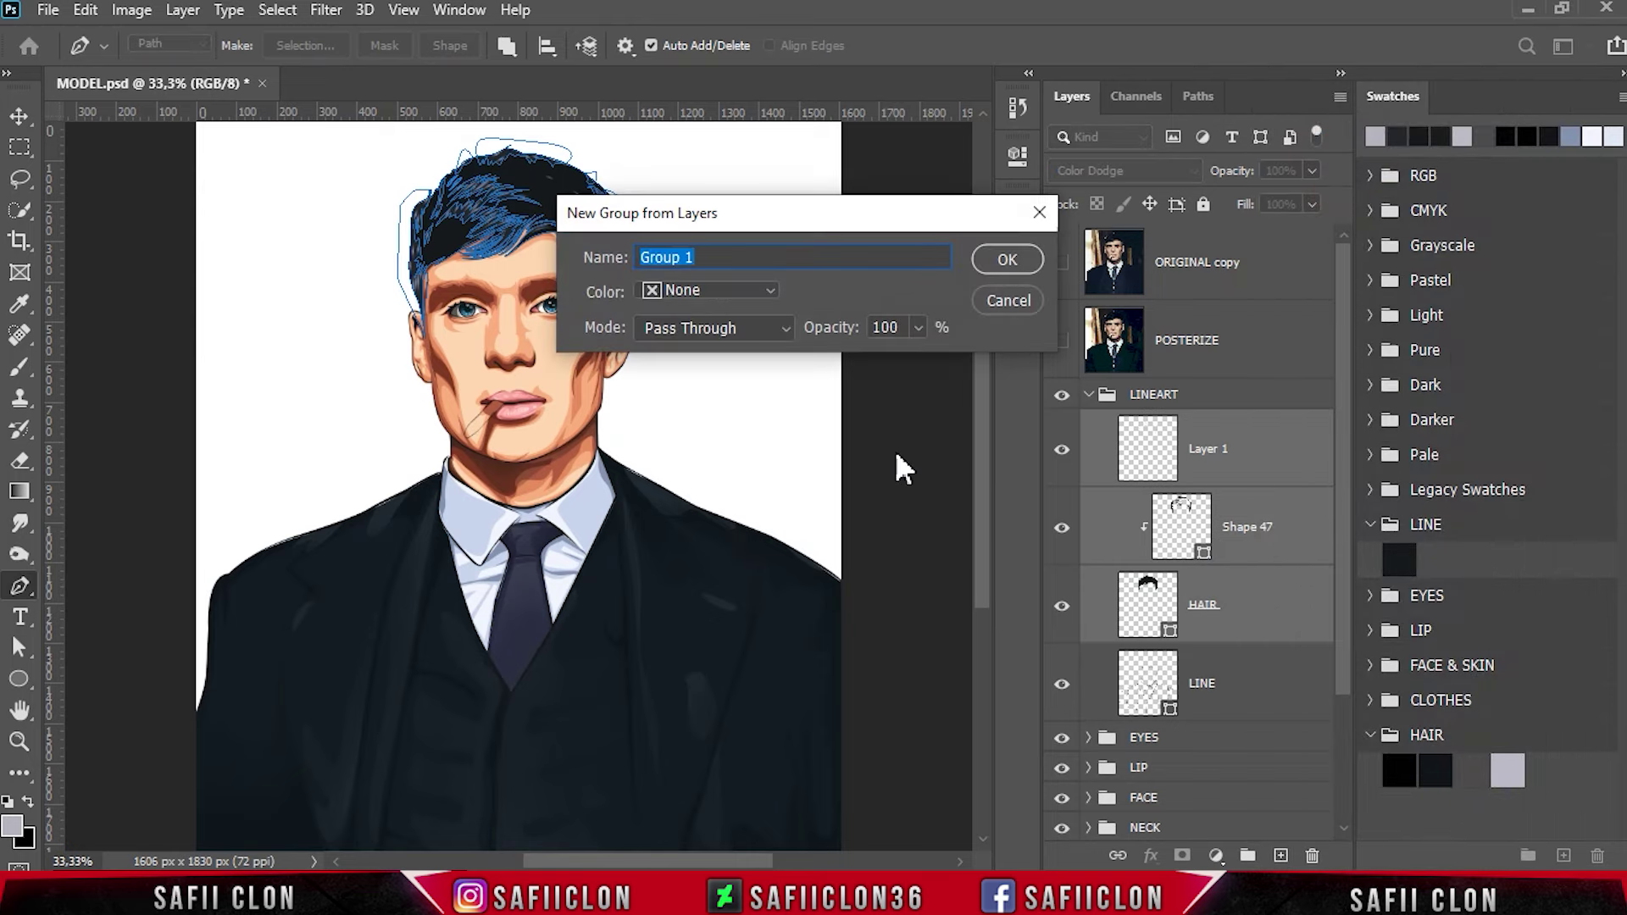
type("HAIR")
left_click(1004, 260)
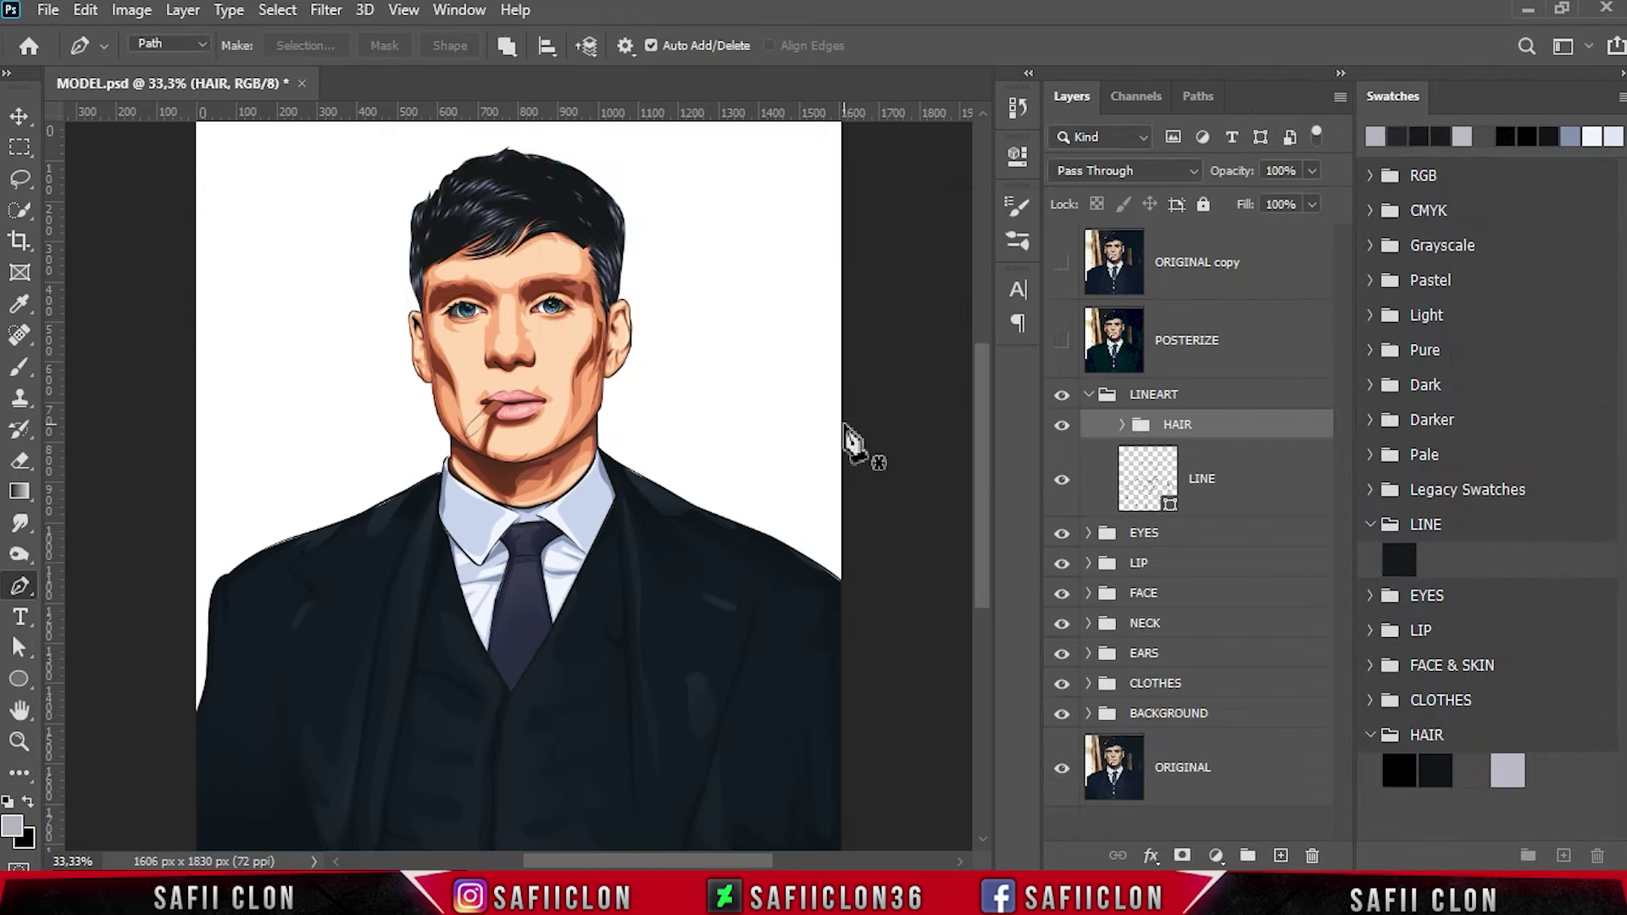
Collapse the LINEART group and save the document.
left_click(1161, 396)
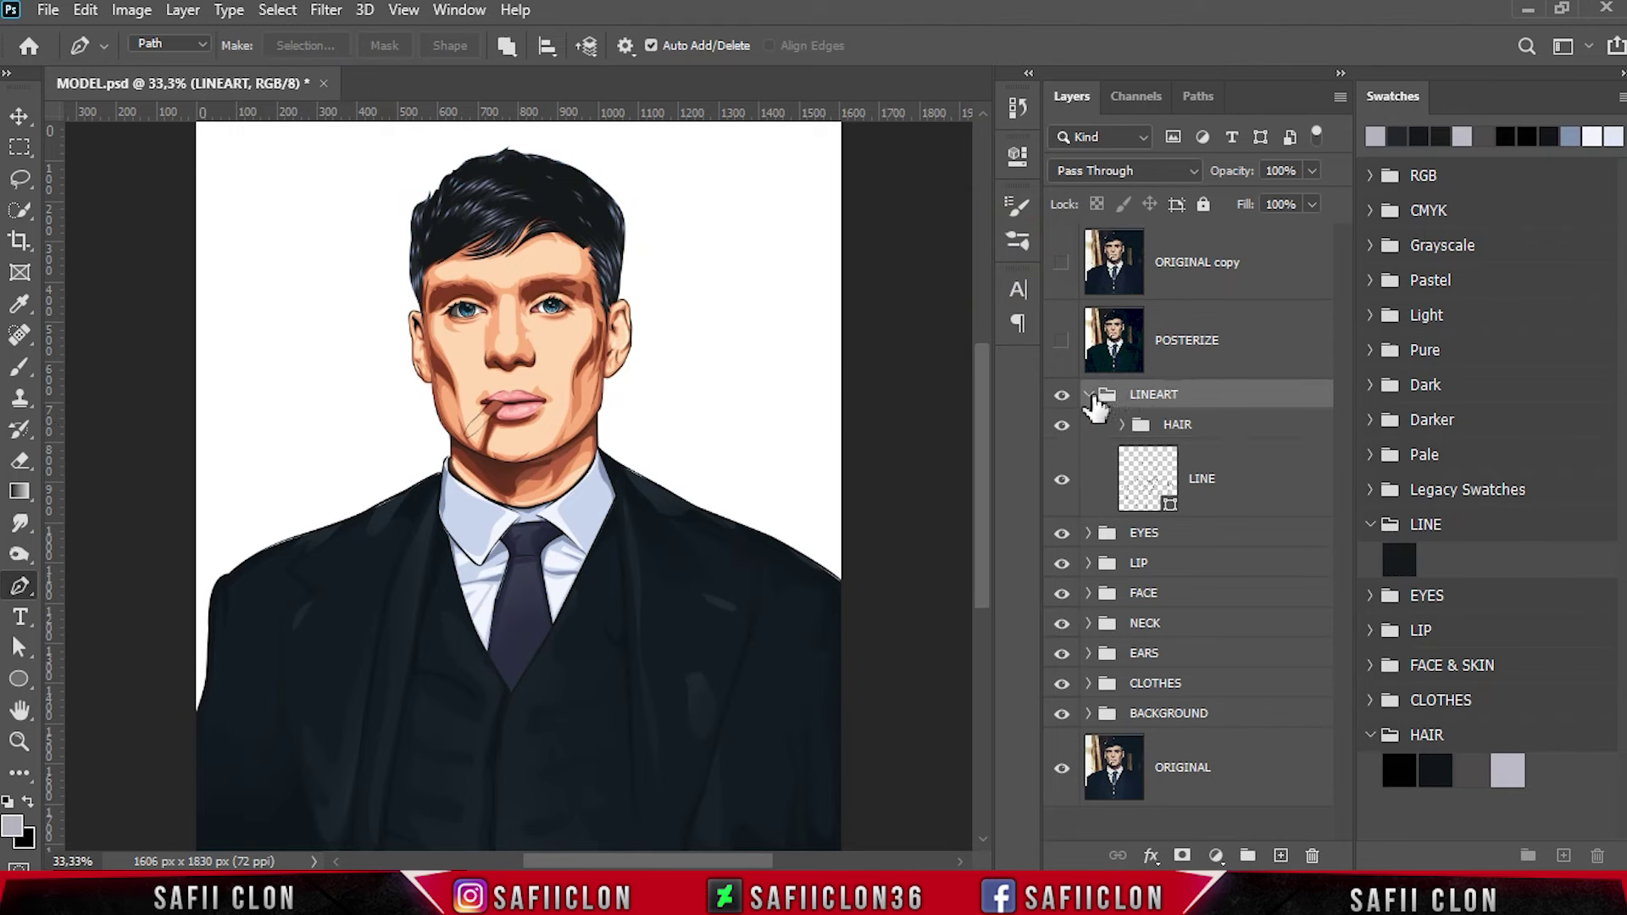
left_click(1088, 395)
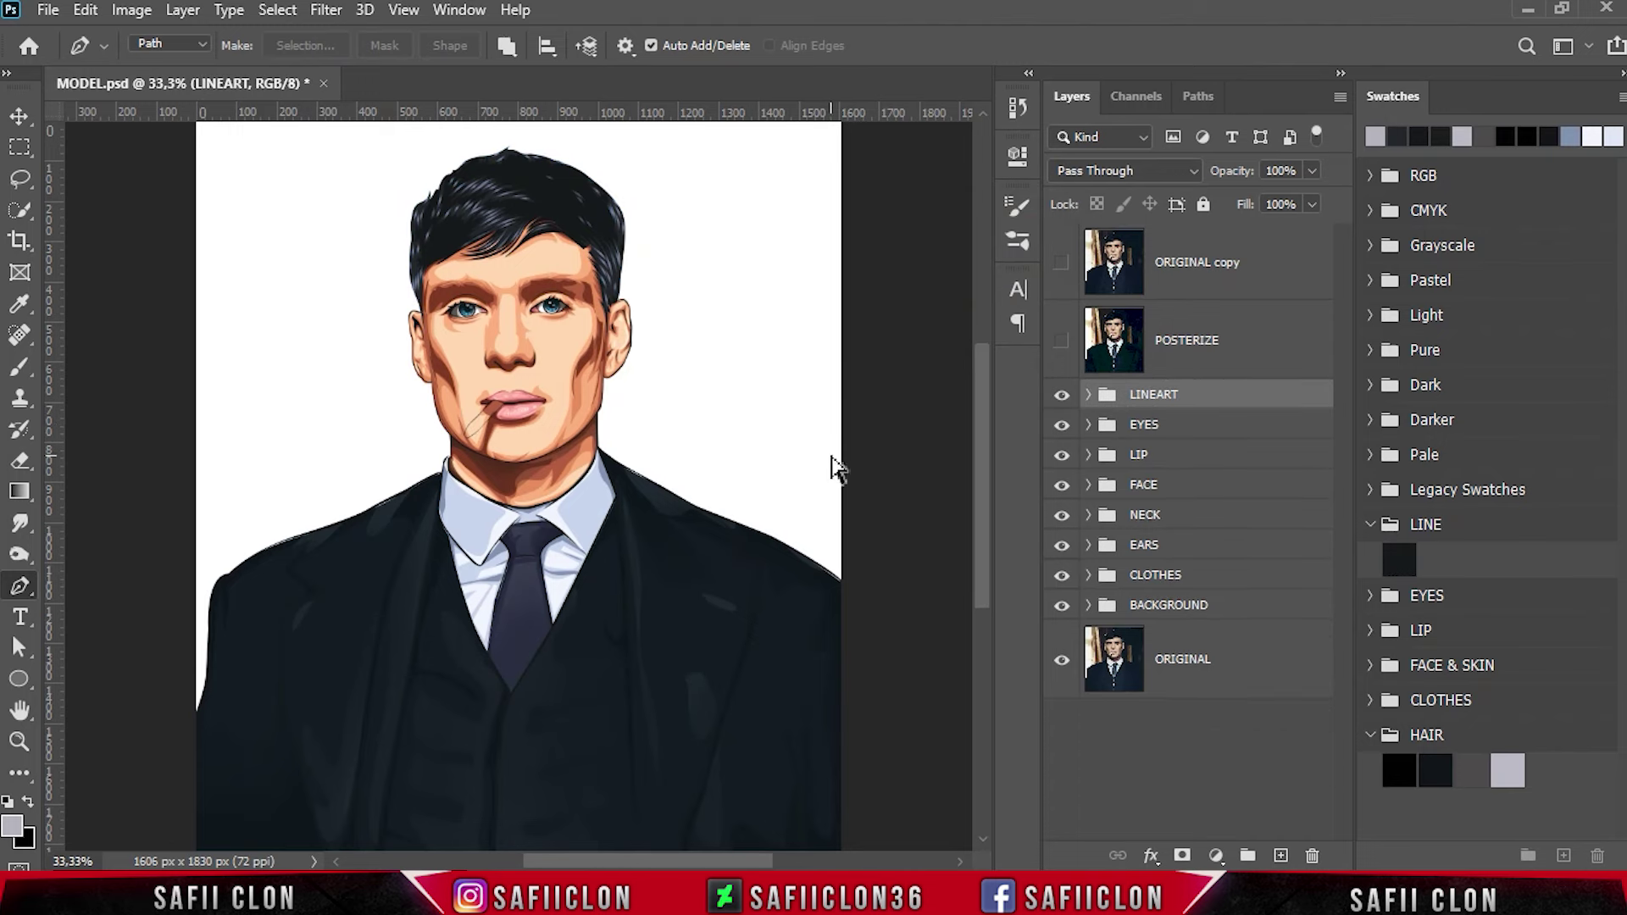
key("ctrl+s")
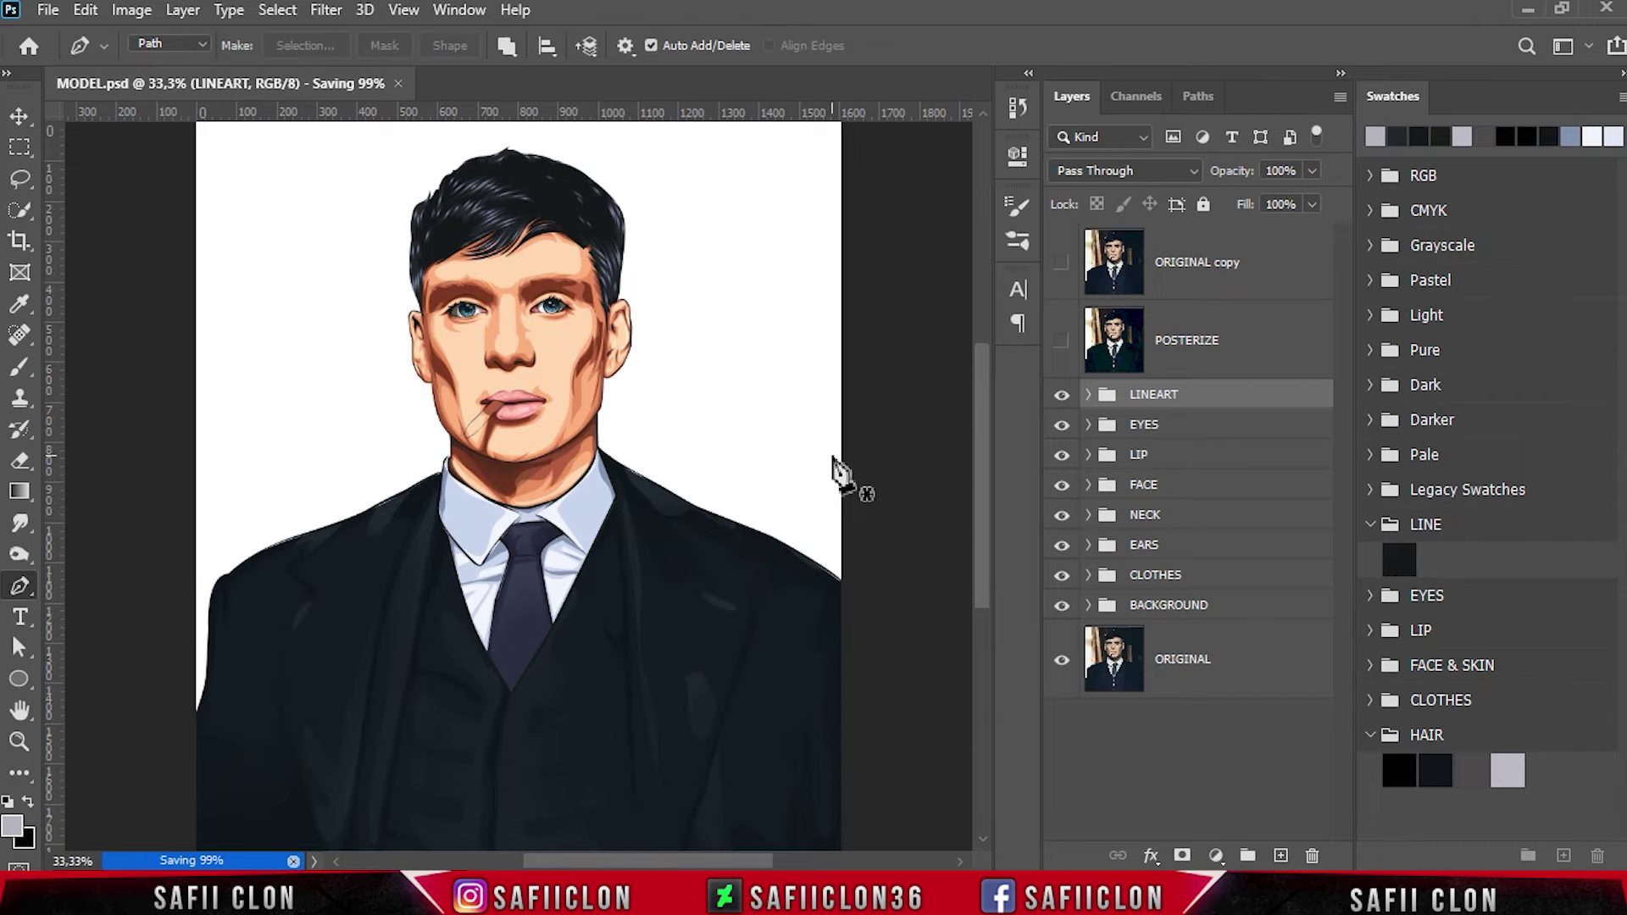